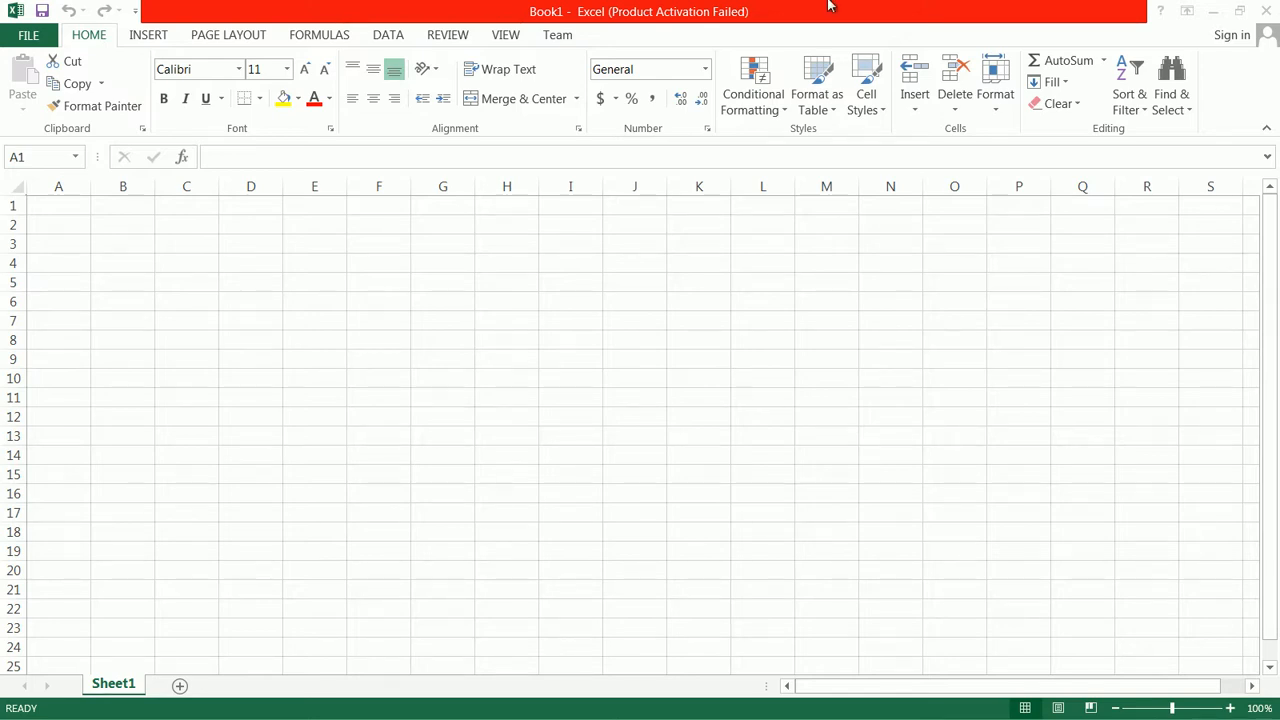
Enter the column headers Num1 in A1 and Num2 in B1
click(63, 203)
text(NUm1)
key(BackSpace)
key(BackSpace)
key(BackSpace)
key(BackSpace)
text(Num1)
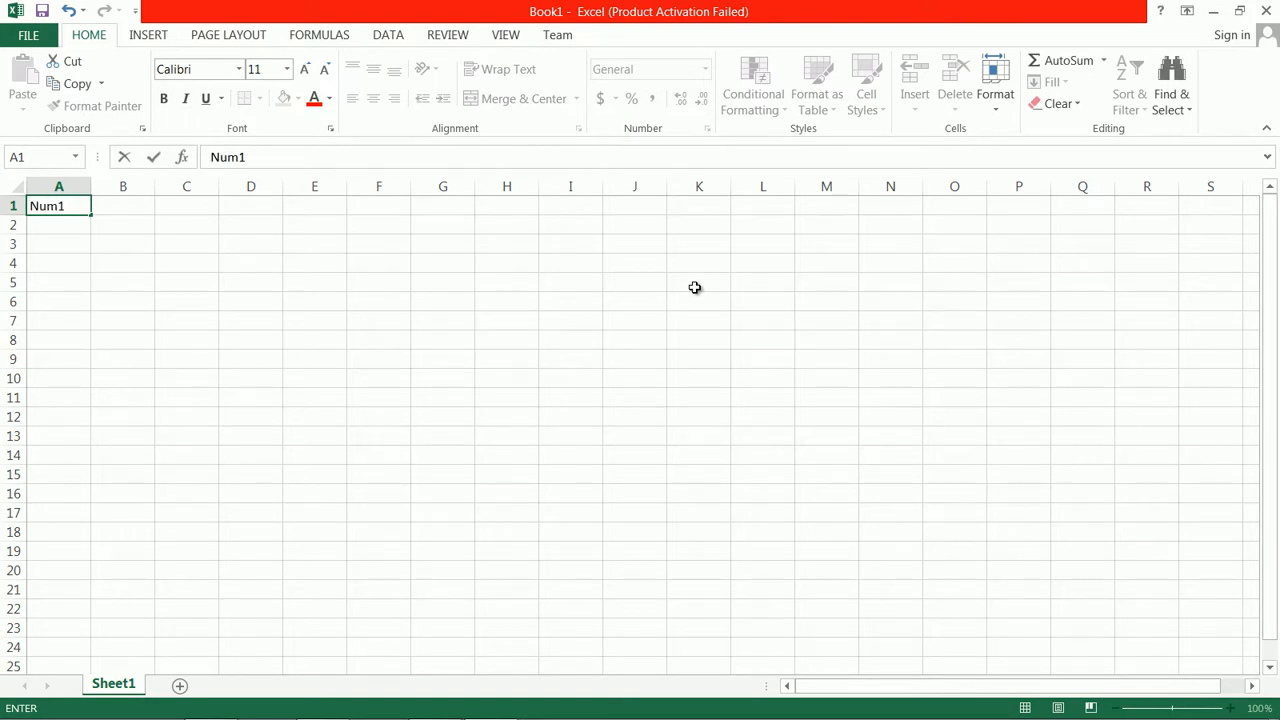
key(Tab)
text(Num2)
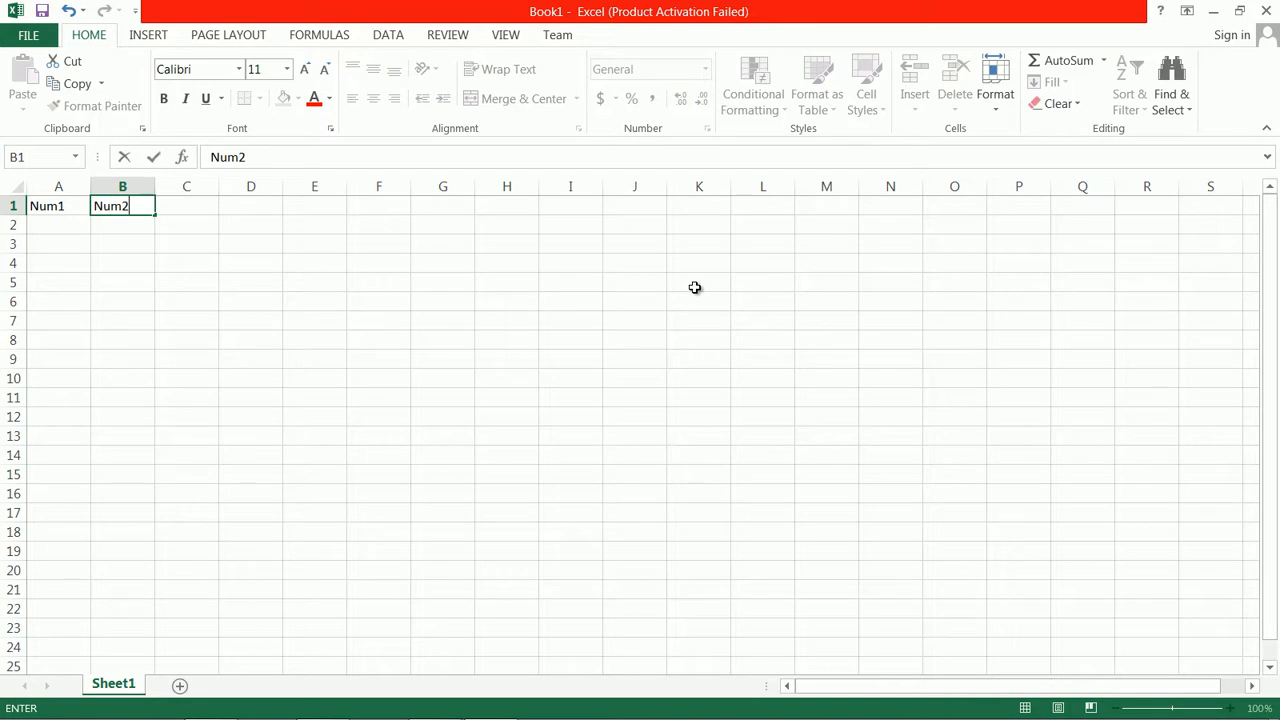
key(Return)
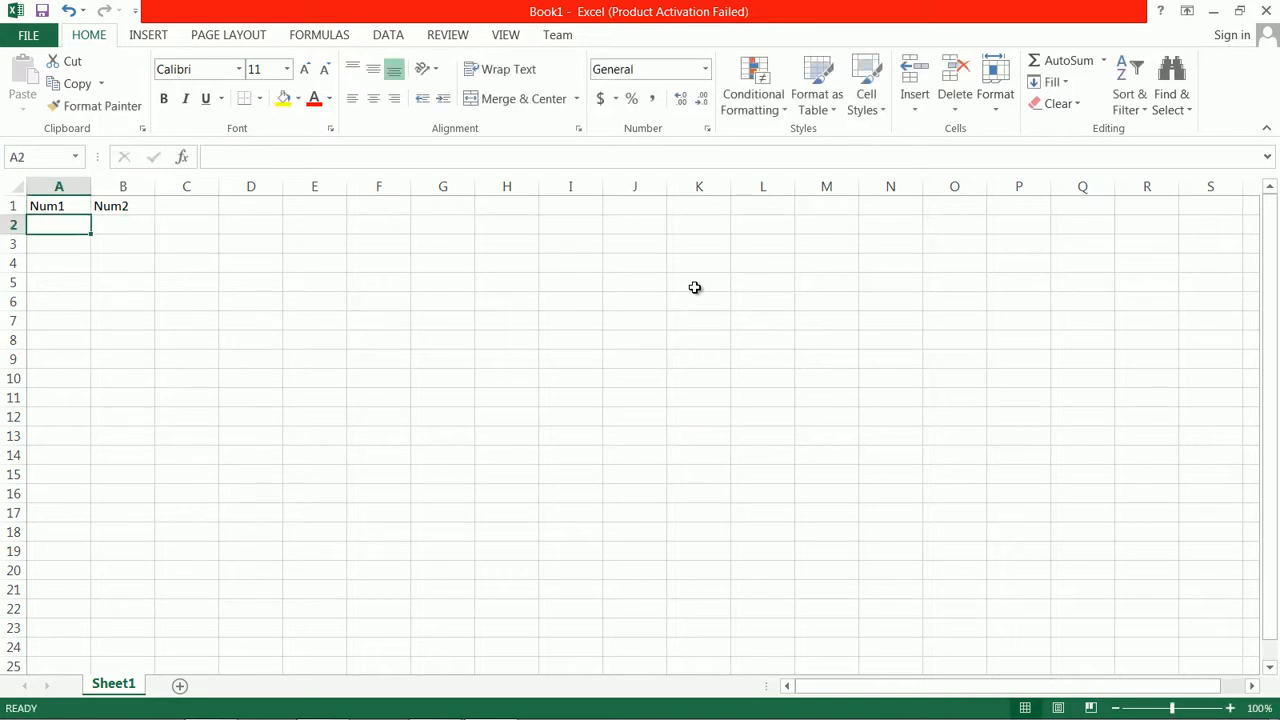
Fill the Num1 column from A2 to A6 with 12, 45, 67, 87 and 43
text(12)
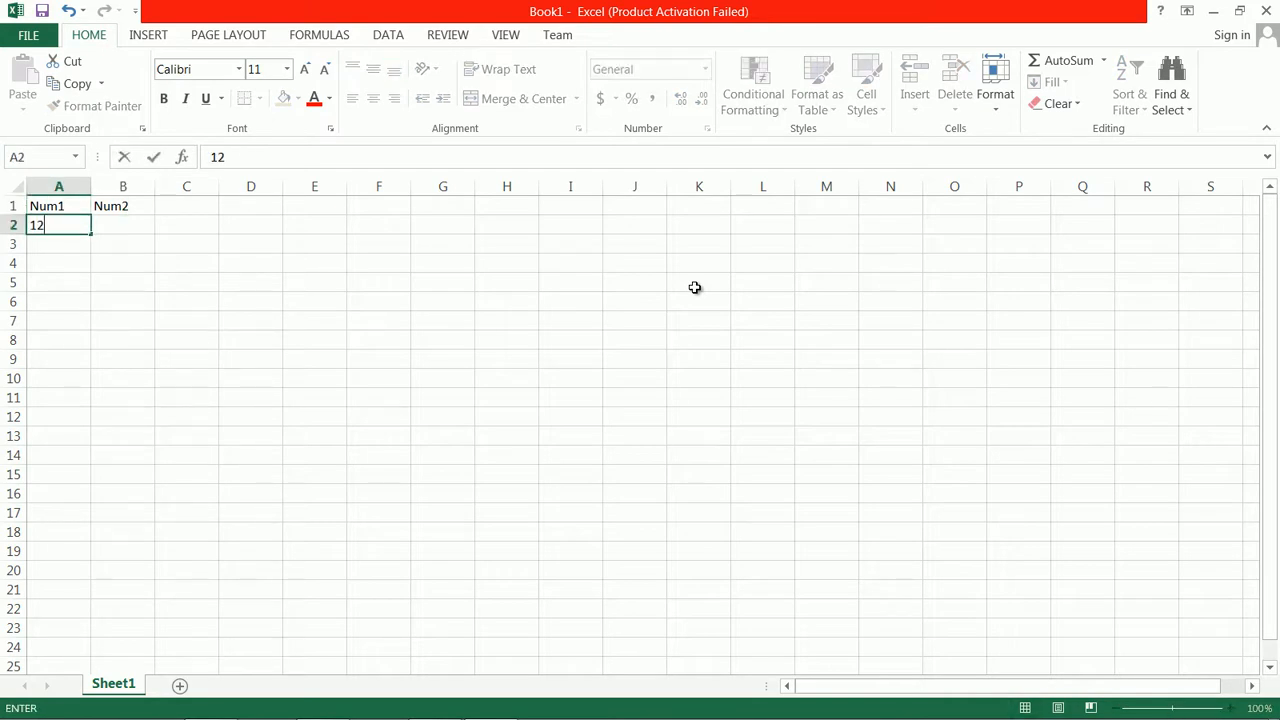
key(Return)
text(45)
key(Return)
text(67)
key(Return)
text(87)
key(Return)
text(434)
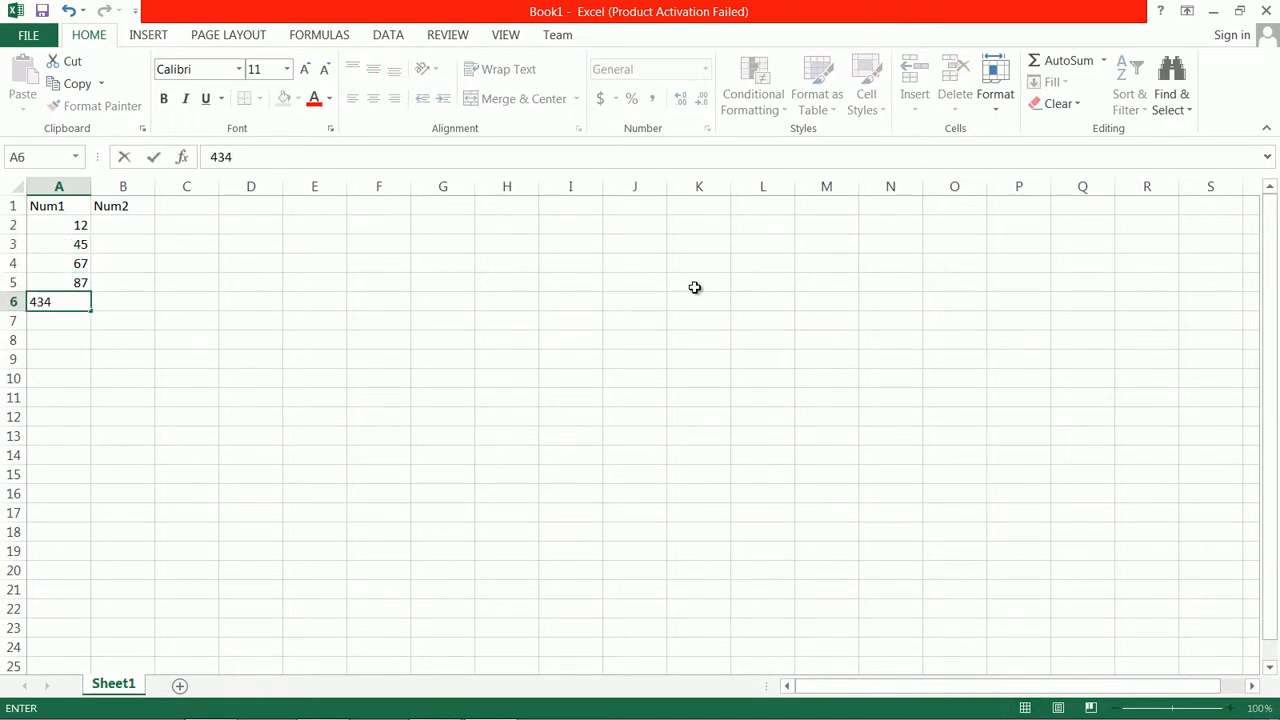
key(BackSpace)
Fill the Num2 column from B2 to B6 with 11, 70, 45, 32 and 12
click(127, 231)
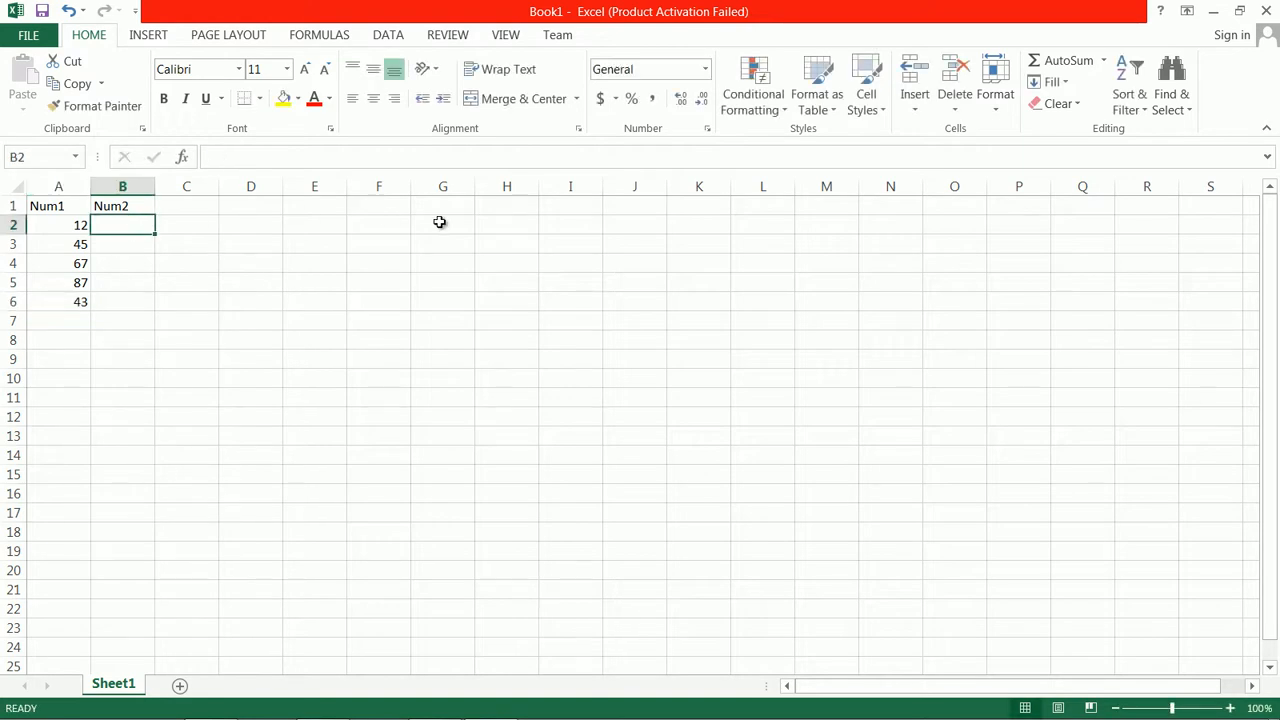
text(11)
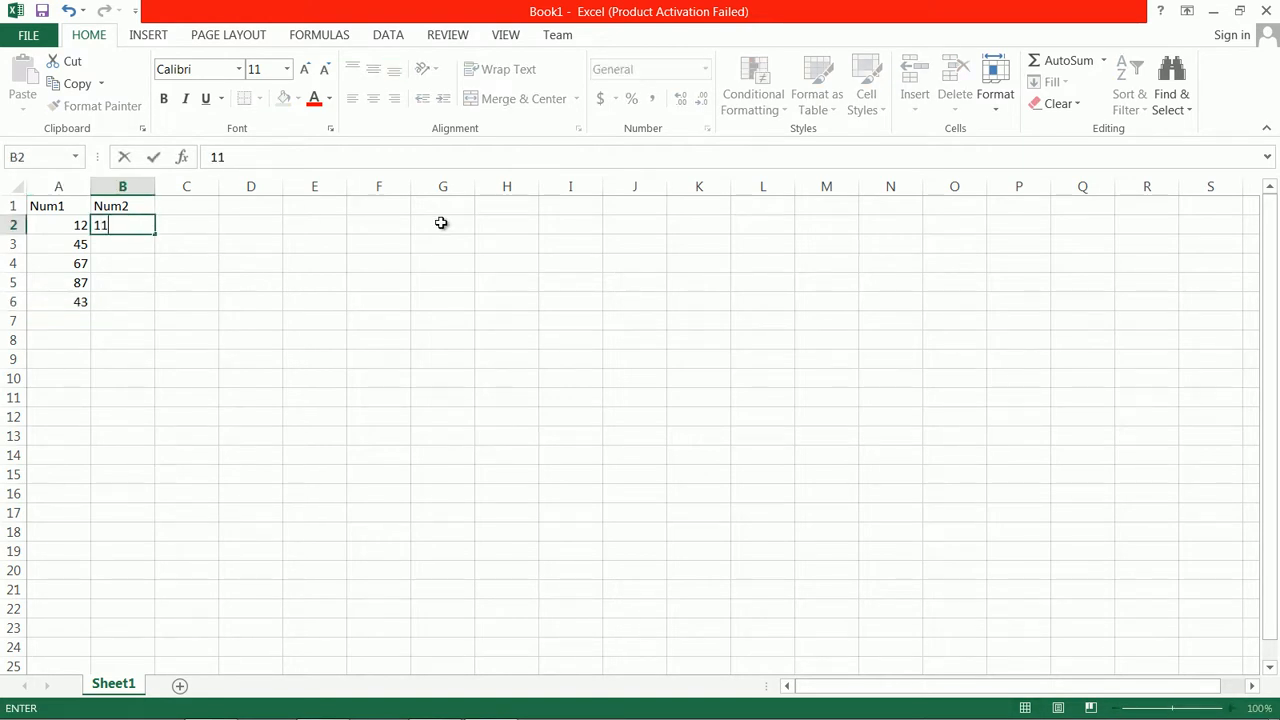
key(Return)
text(70)
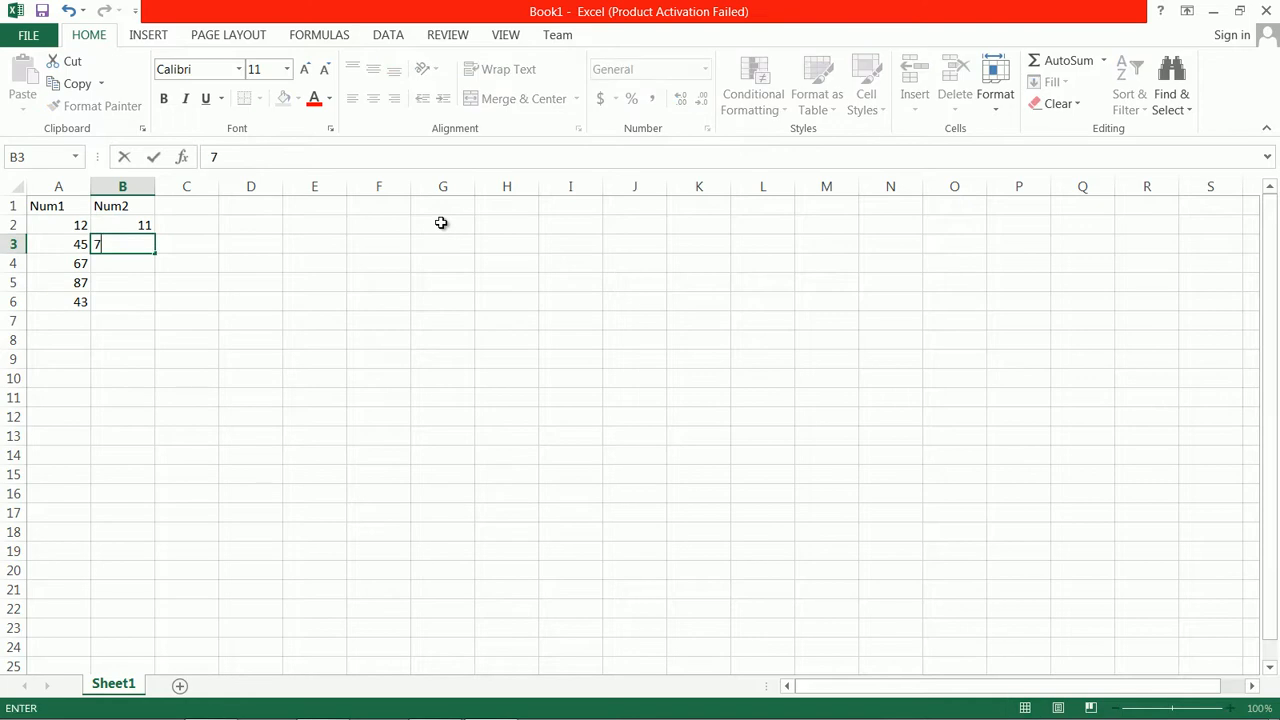
key(Return)
text(45)
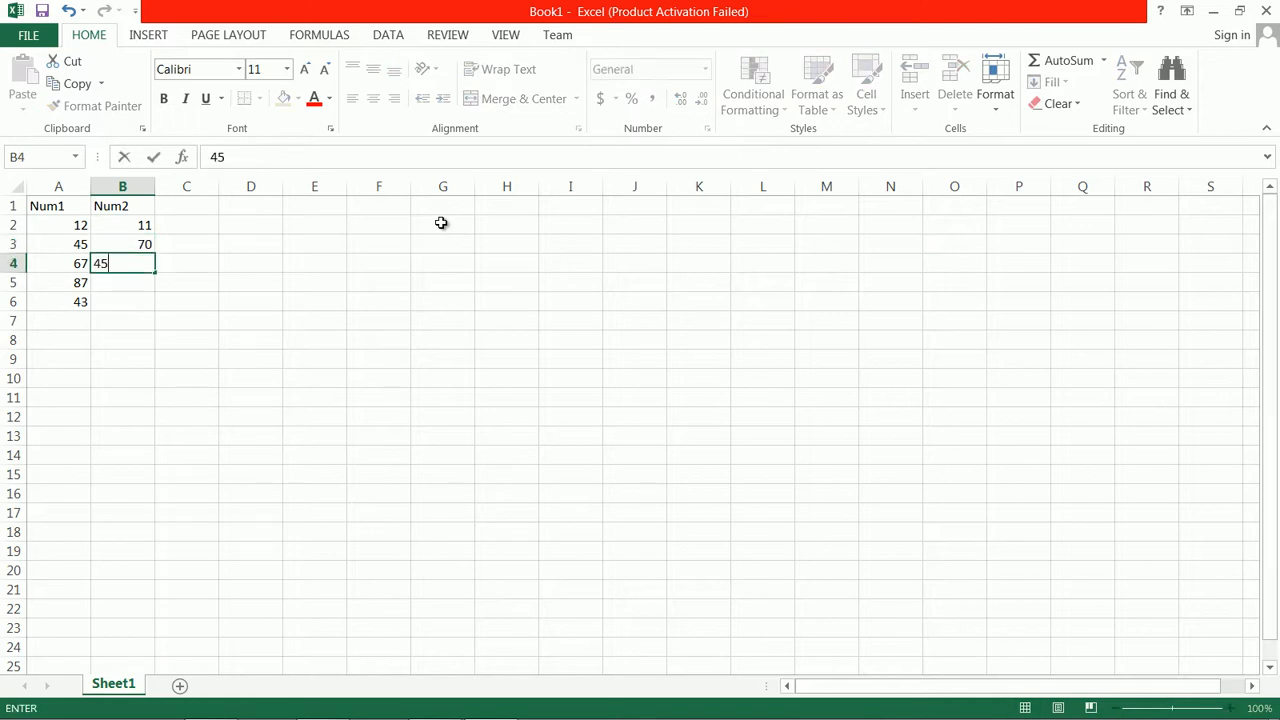
key(Return)
text(32)
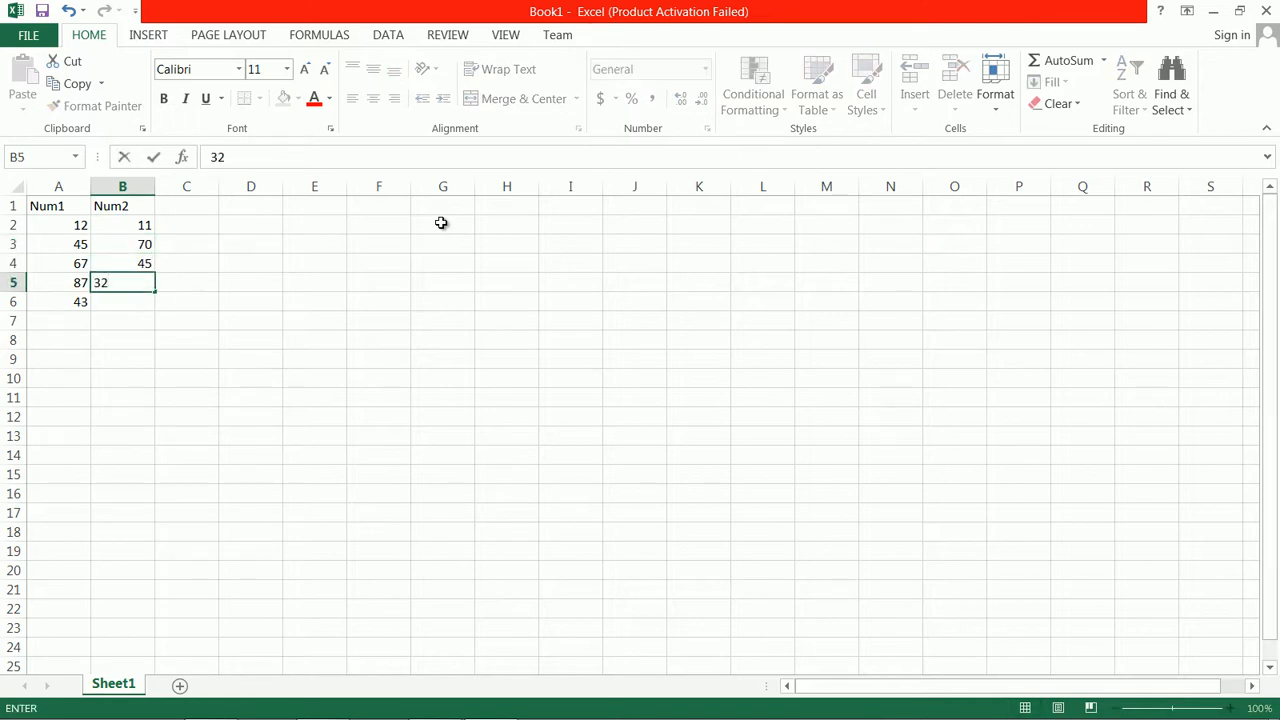
key(Return)
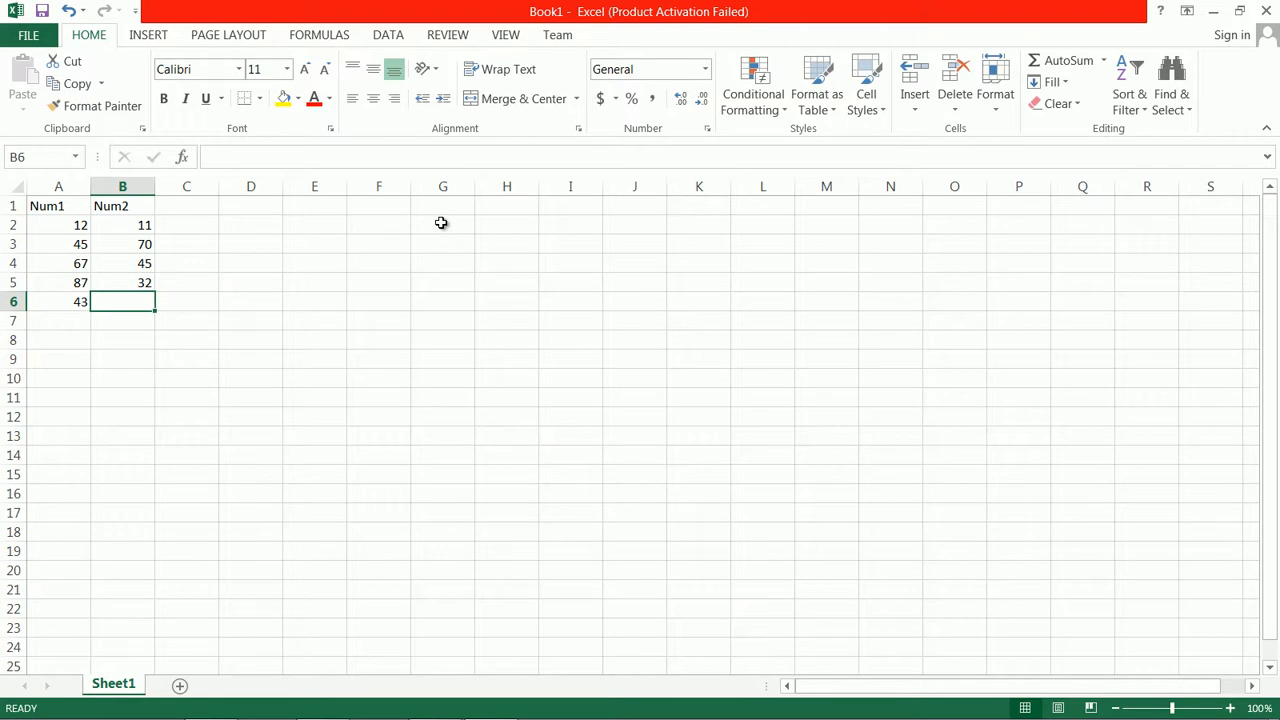
text(12)
key(Return)
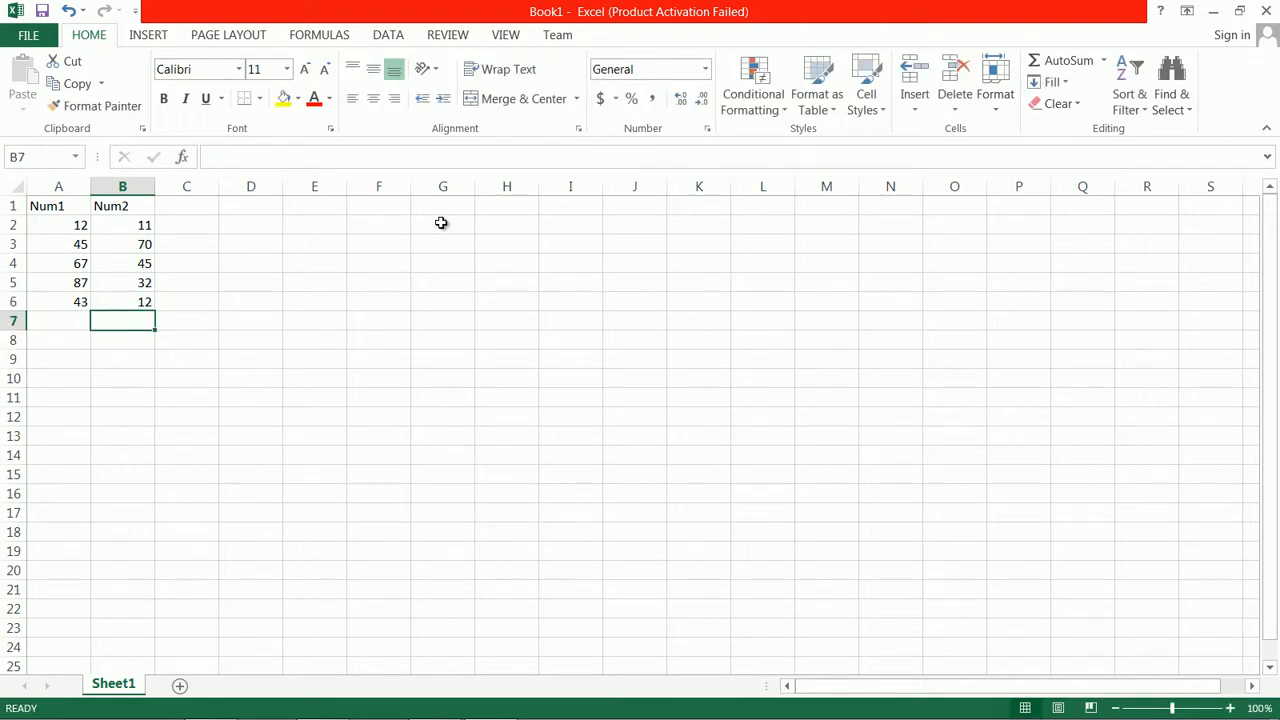
Add the column header Sub in C1, beside the Num2 header
click(190, 201)
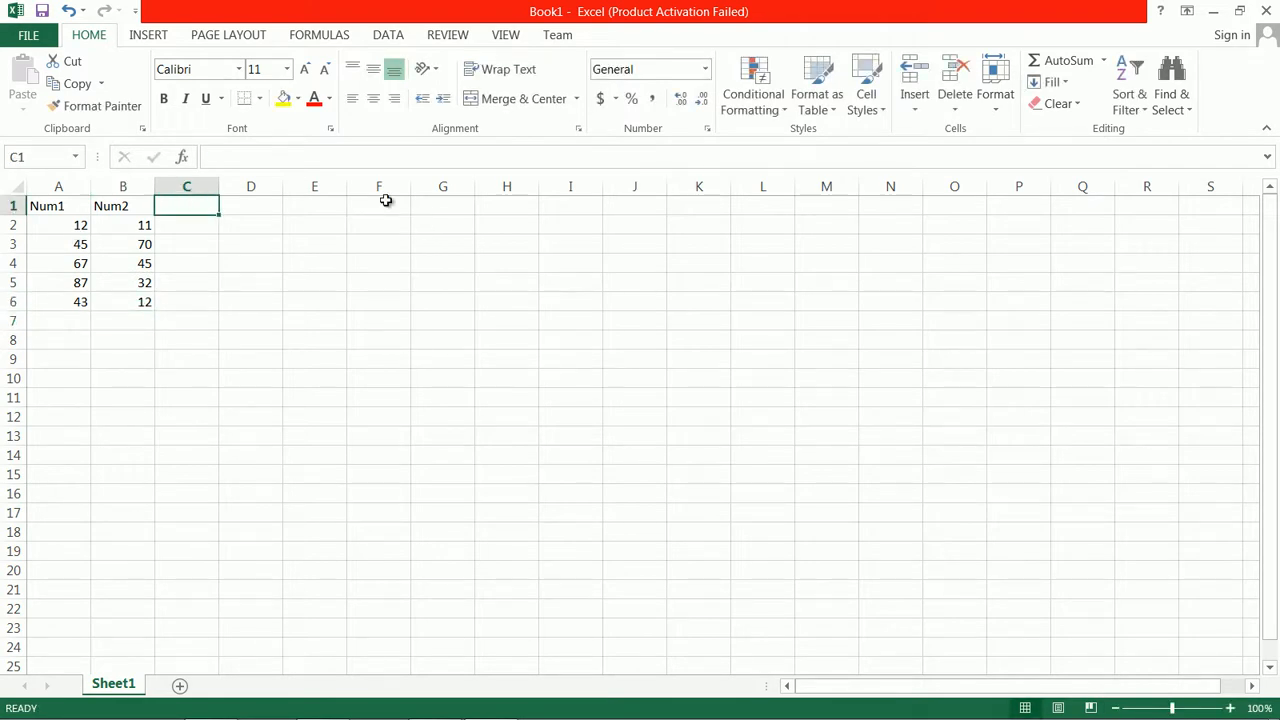
text(Sub)
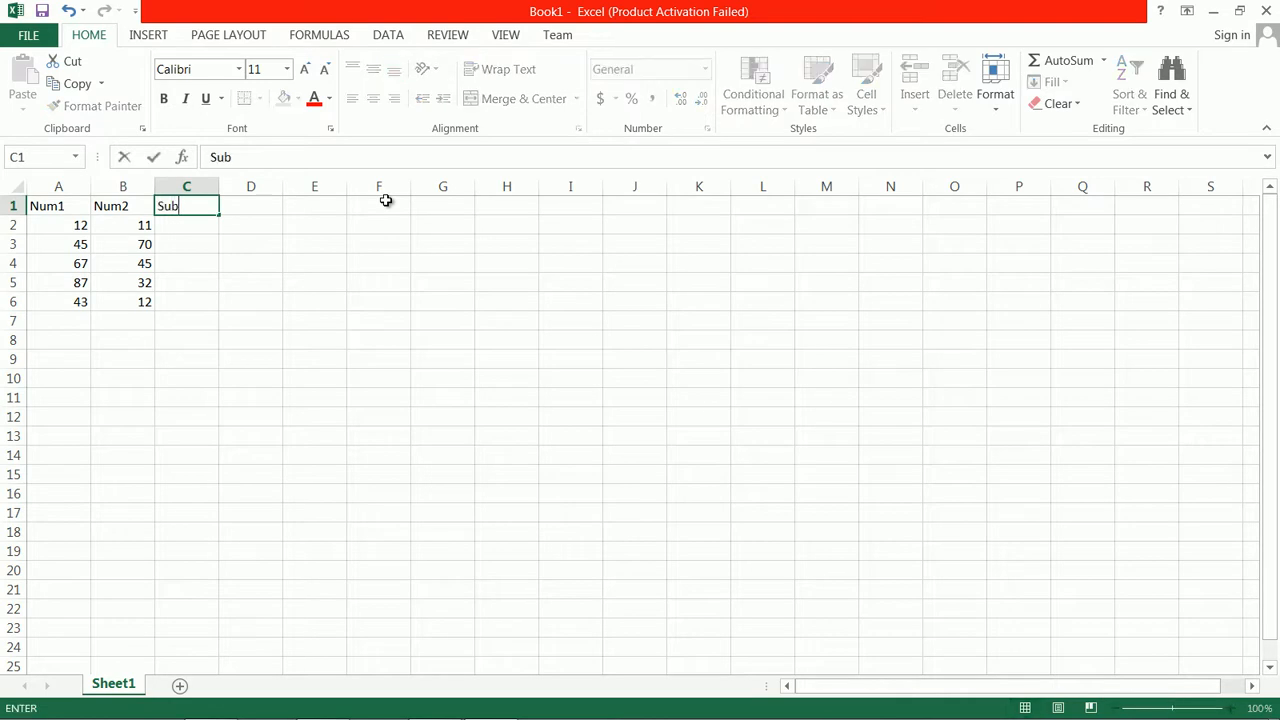
key(Return)
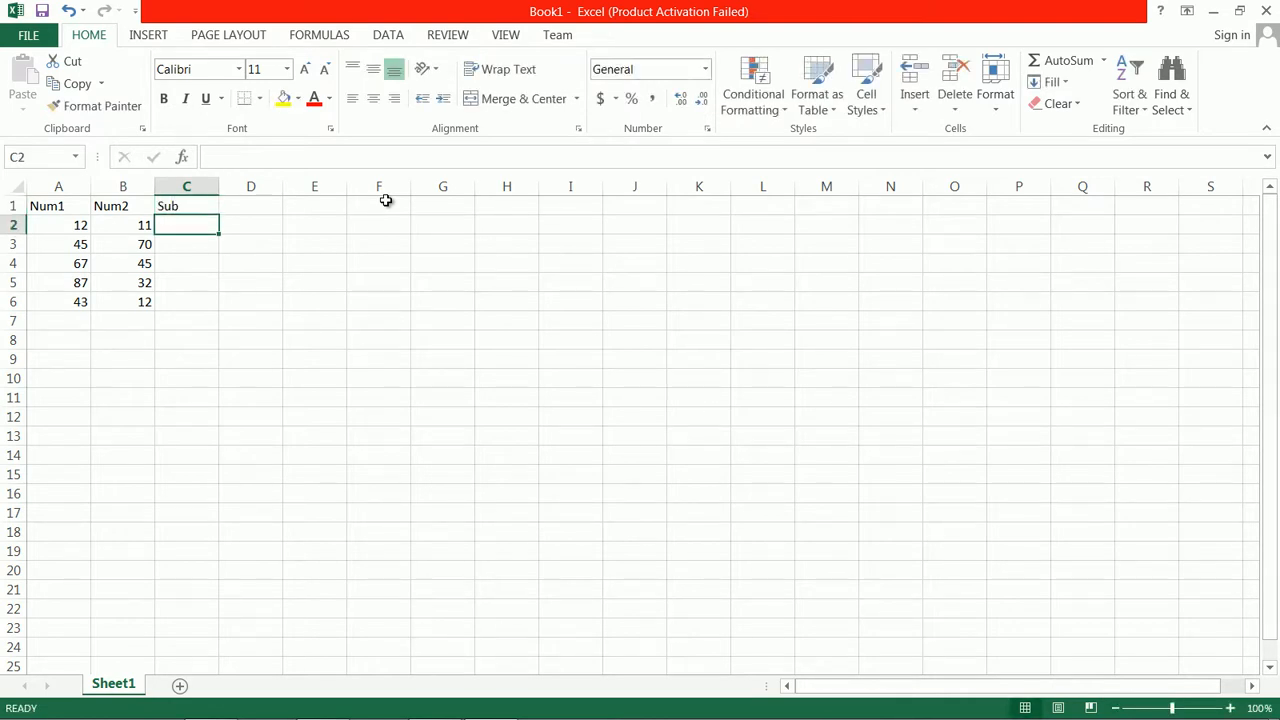
Subtract Num2 from Num1 in C2 with the formula =a2-b2 and fill it down to C6
text(=)
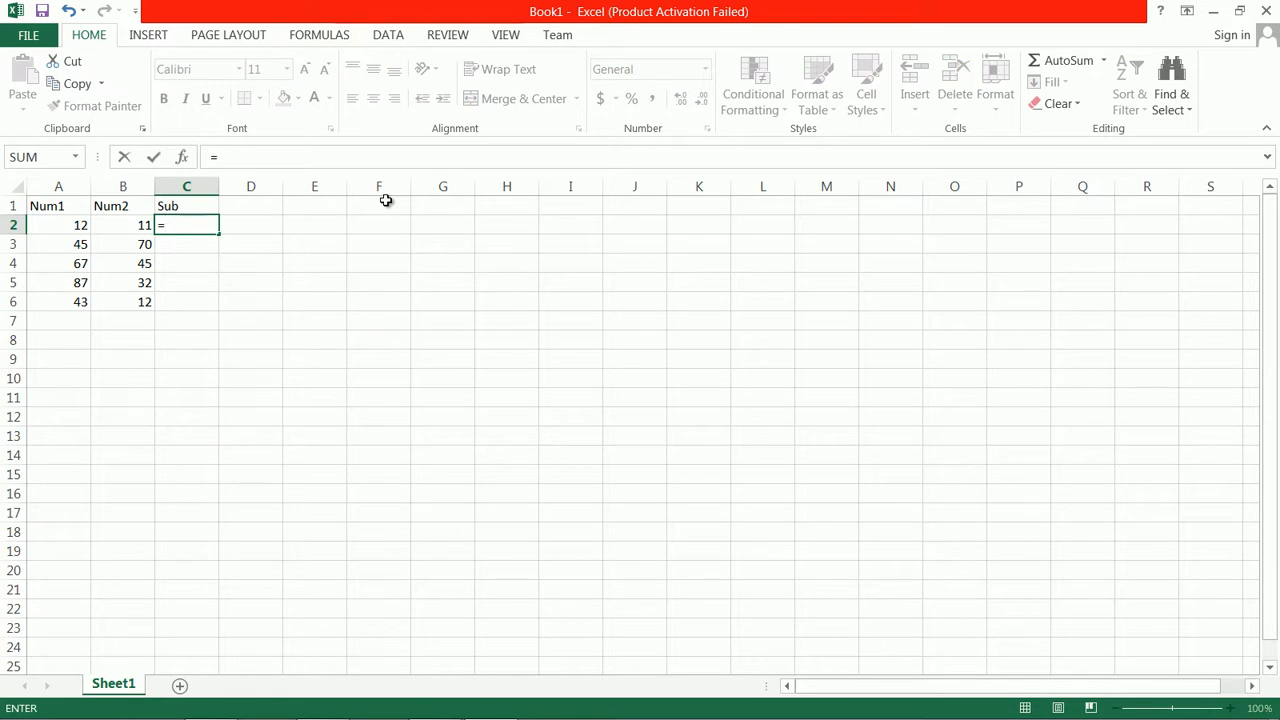
text(a2-b2)
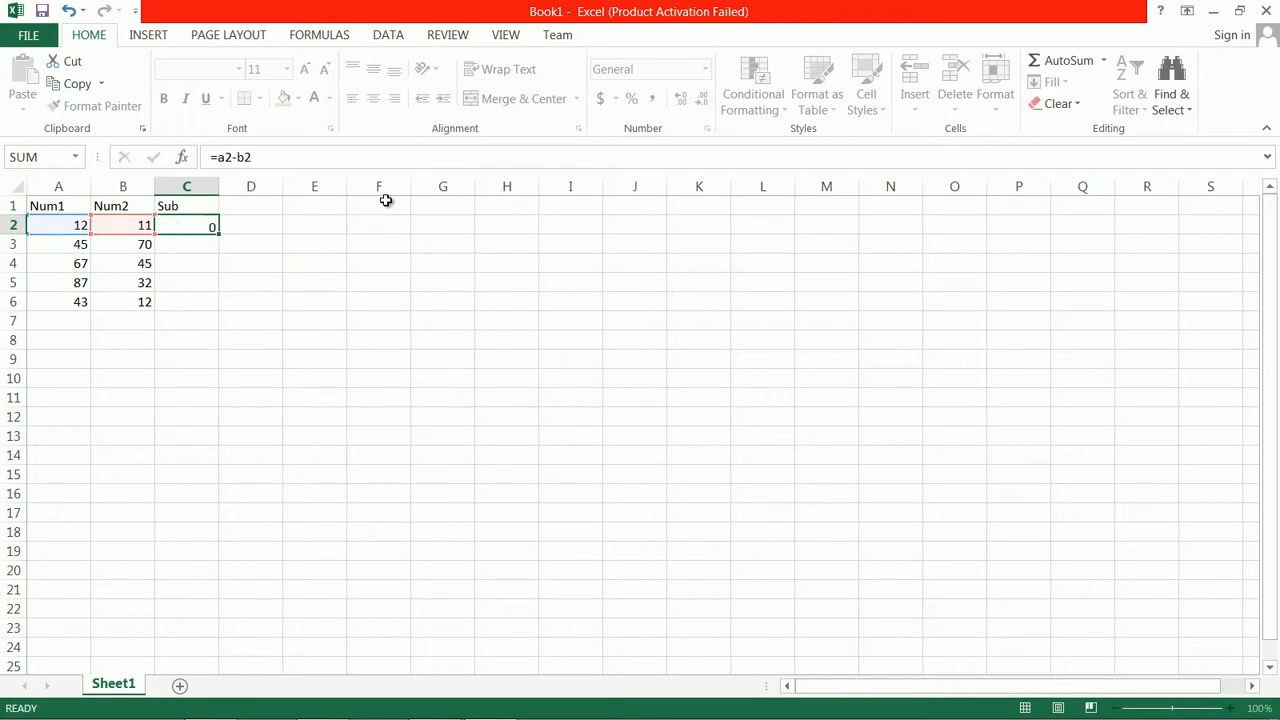
key(Return)
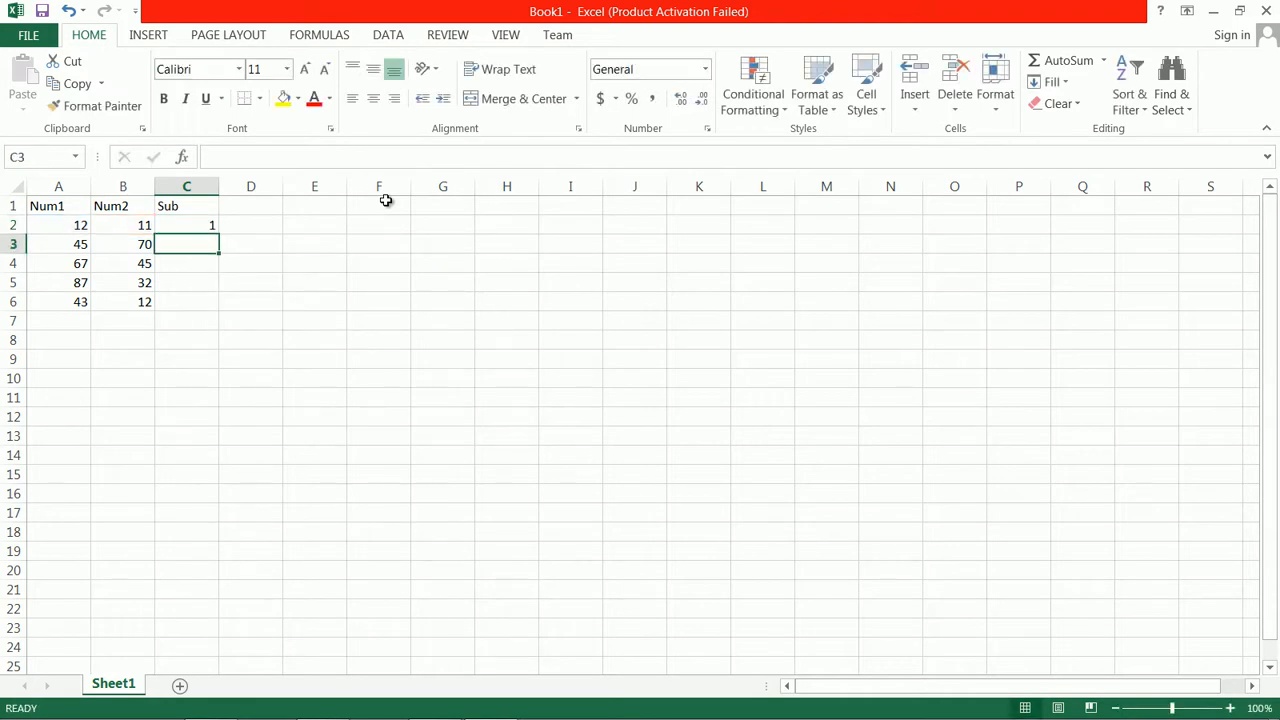
click(193, 225)
drag(224, 237, 224, 306)
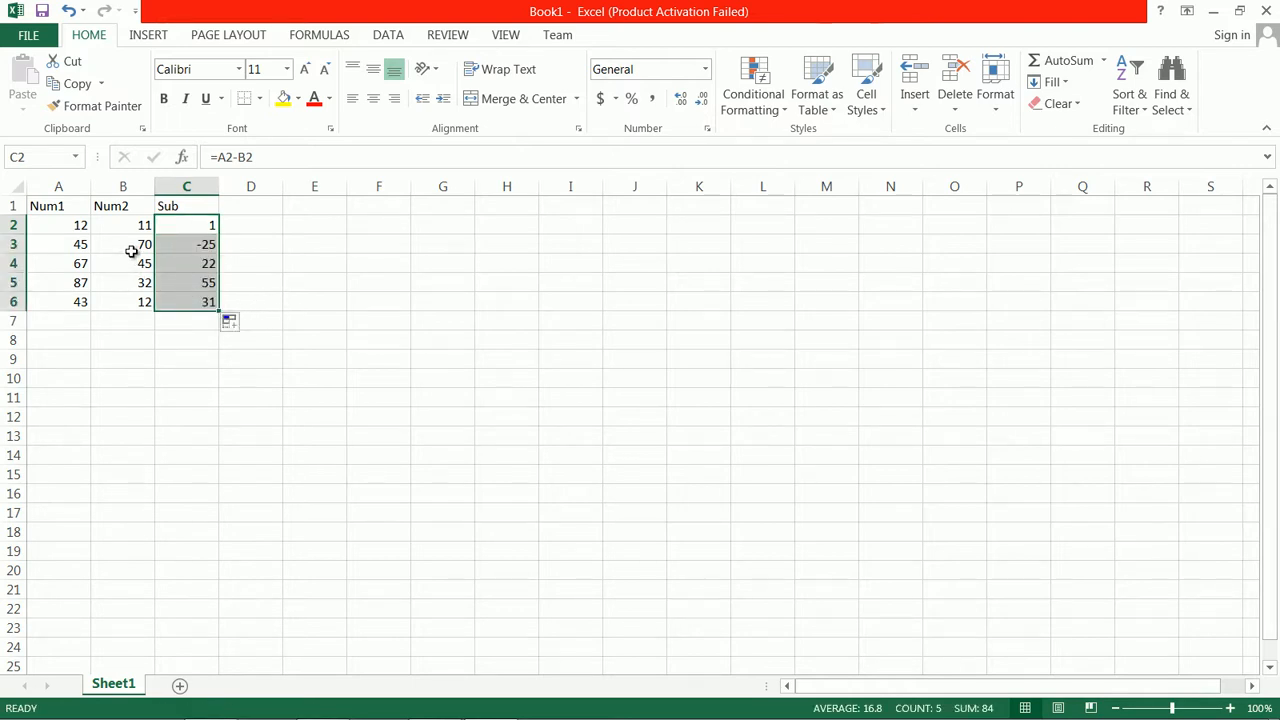
Change the last Num2 value, in B6, to 60
click(136, 302)
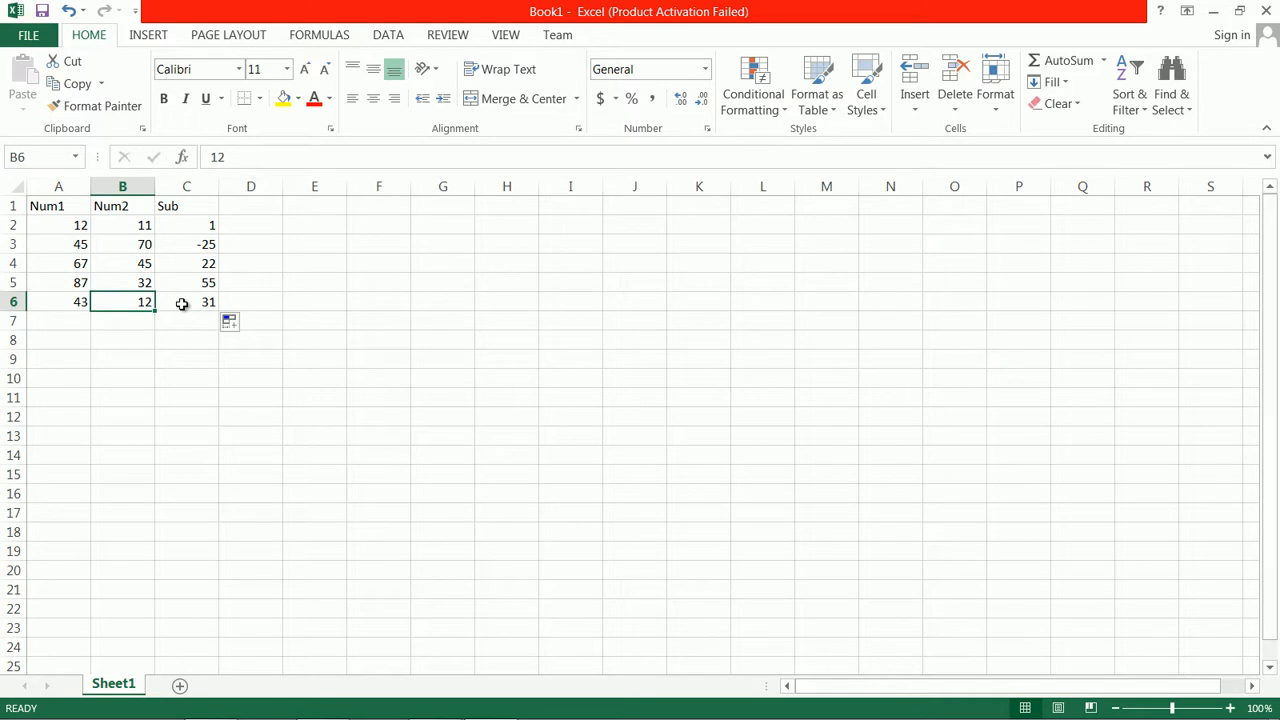
text(60)
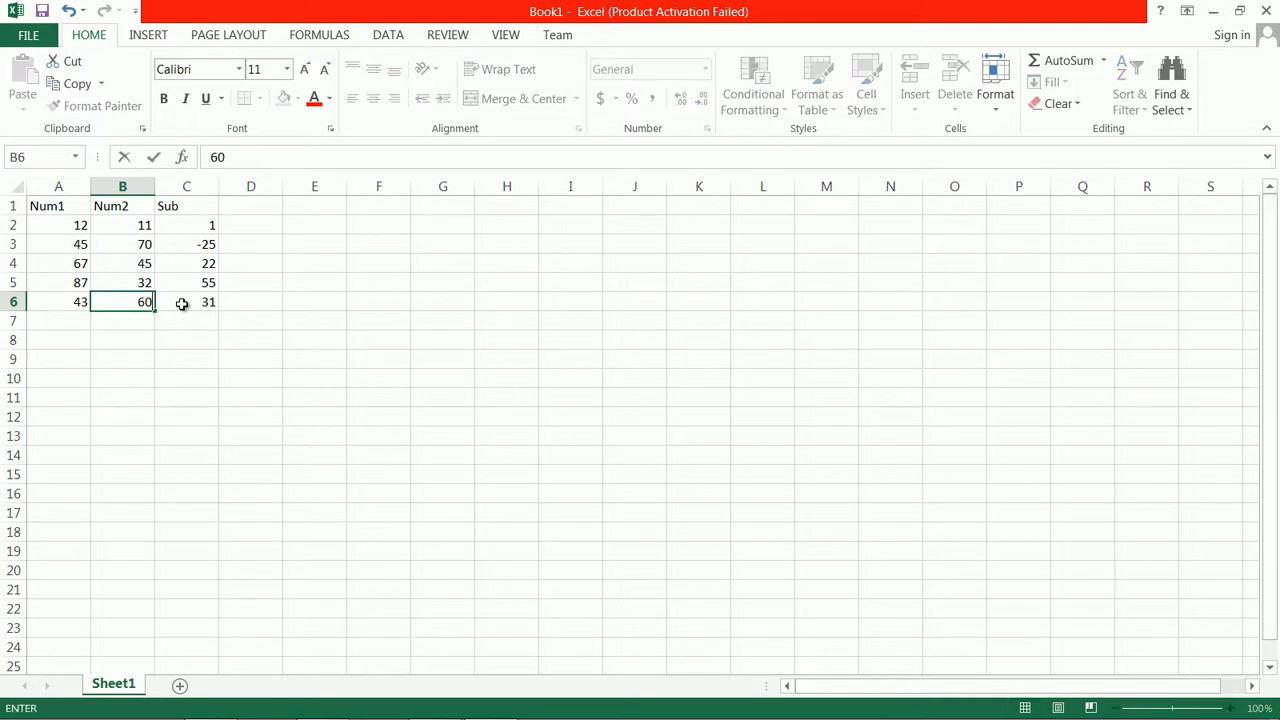
key(Return)
Examine the Num2 values in B4 to B6 and the subtraction formulas in C3 and C6
click(126, 299)
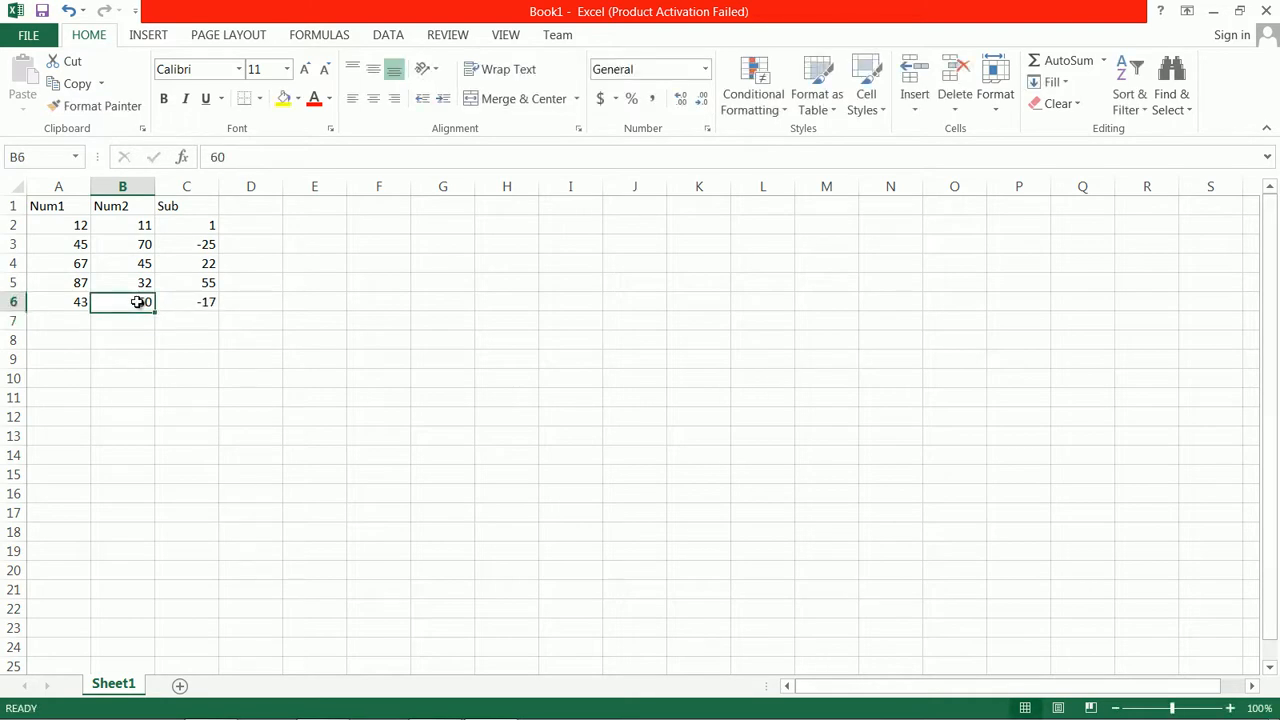
click(137, 266)
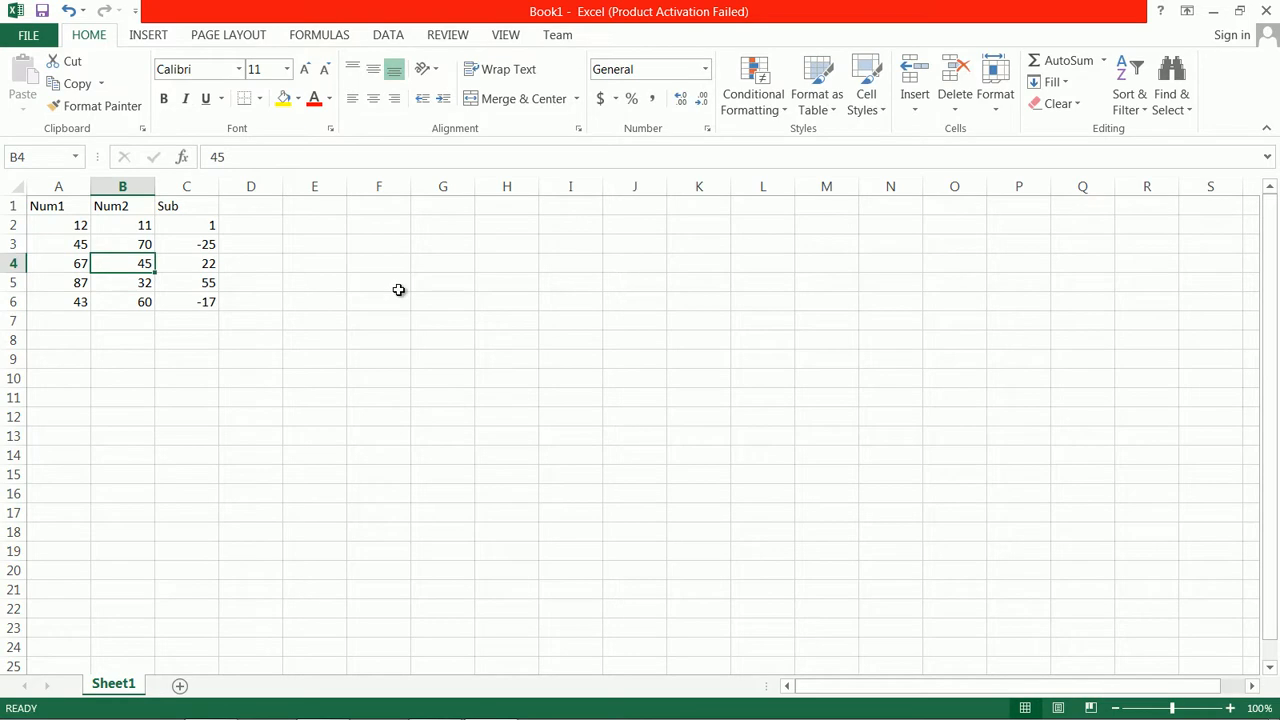
click(145, 283)
click(194, 246)
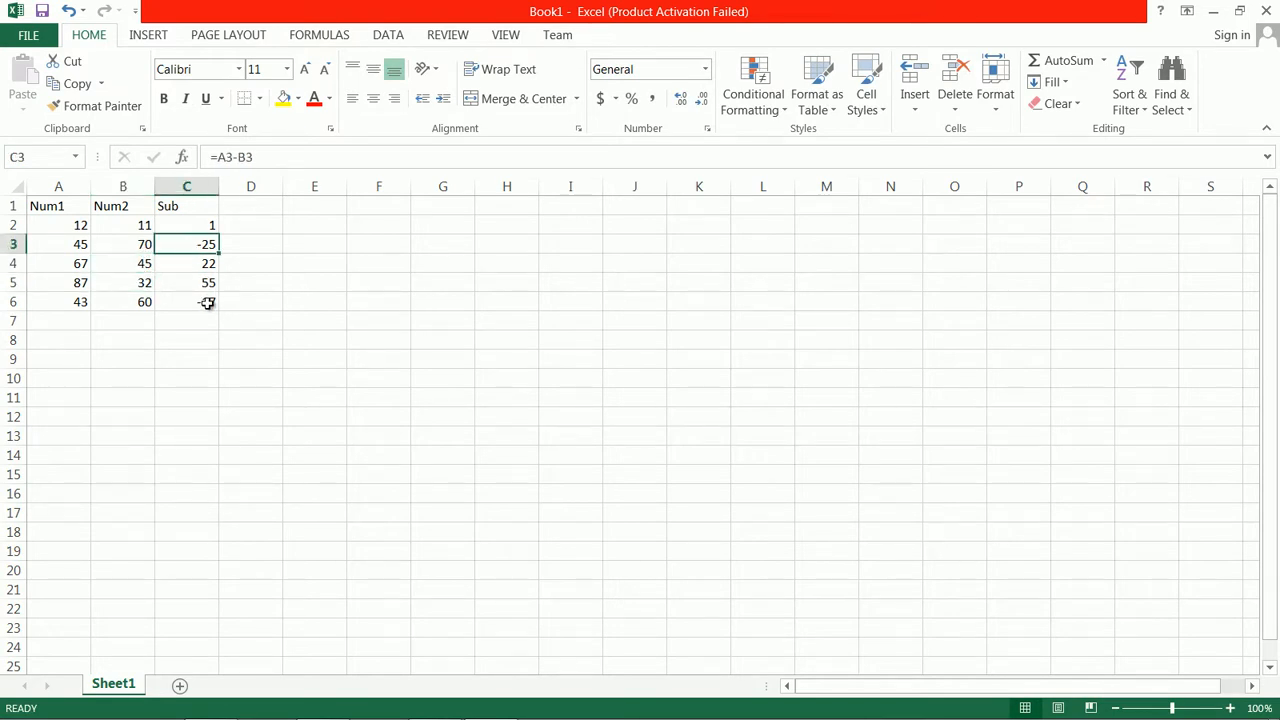
click(206, 301)
click(194, 245)
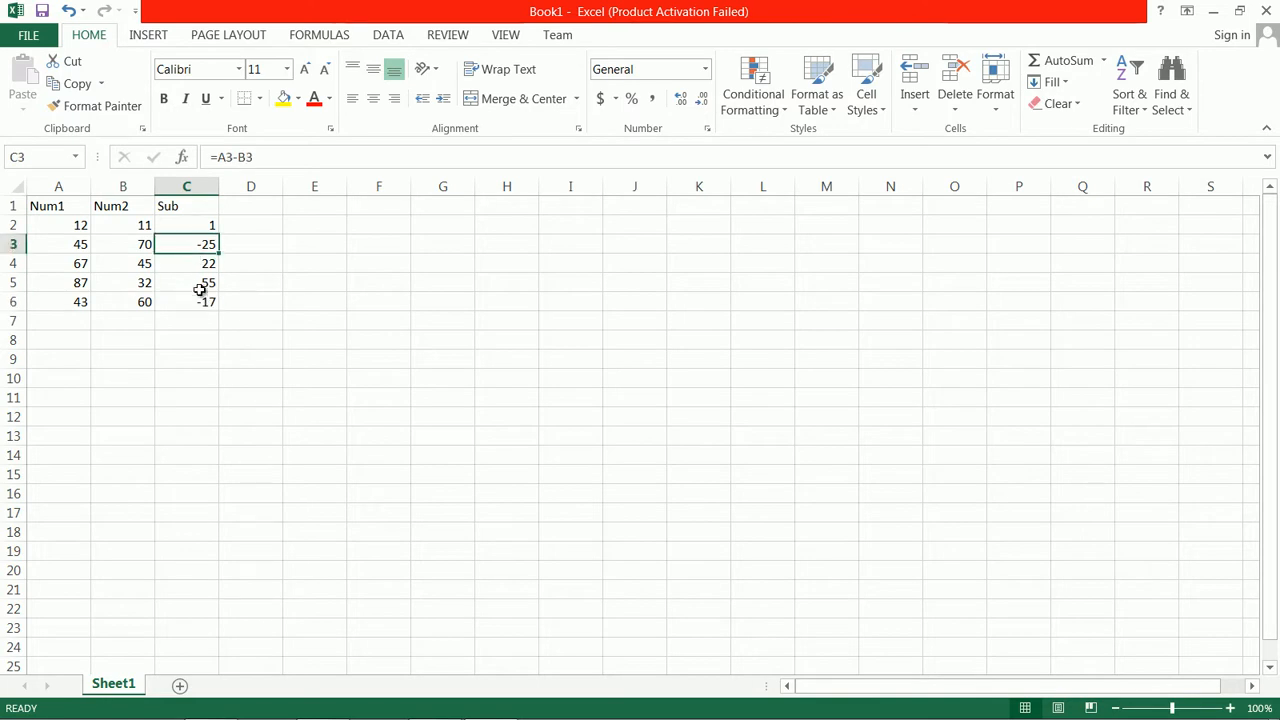
click(207, 302)
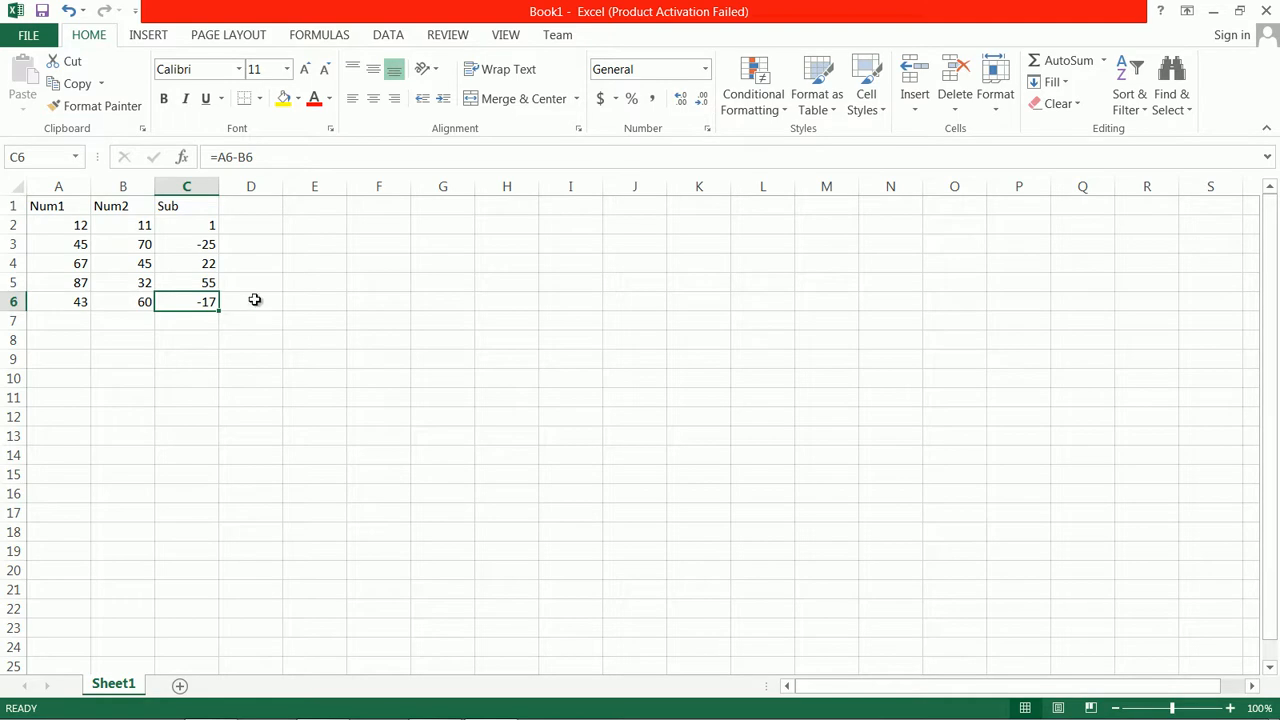
Enter the formula =if(a2>b2,a2-b2,b2-a2) in E2 and fill it down to E6
click(329, 225)
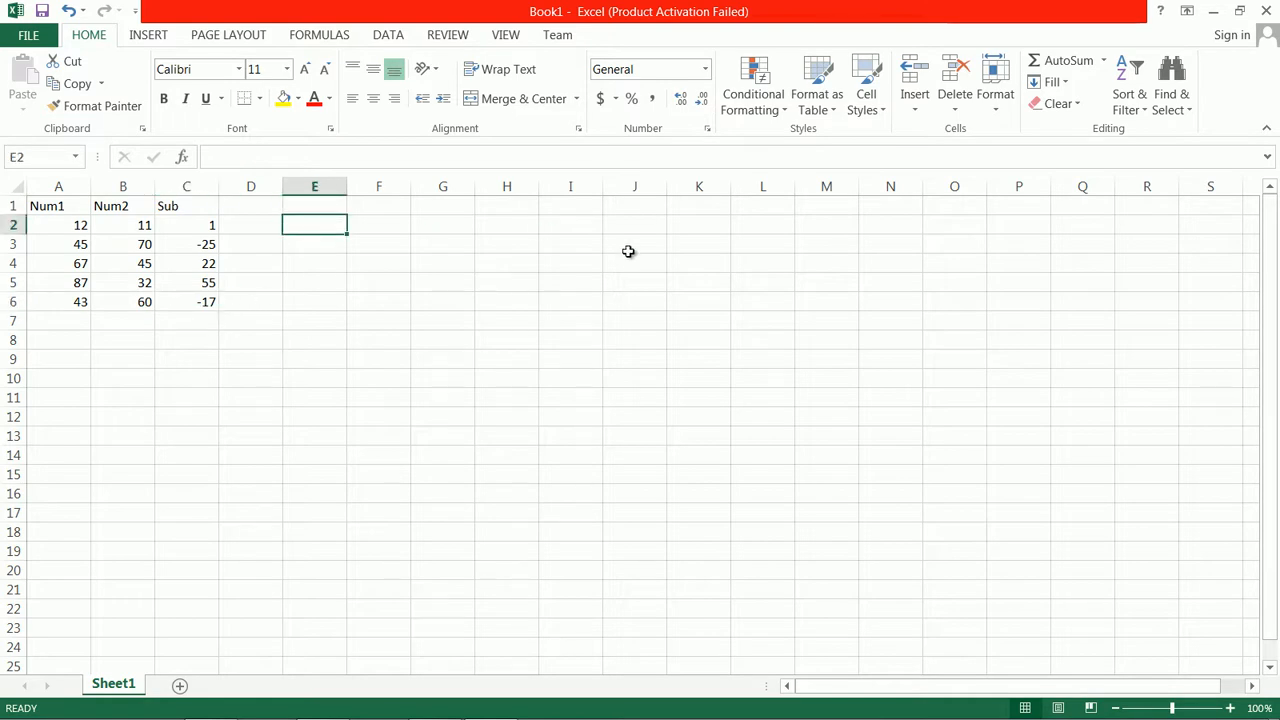
text(=)
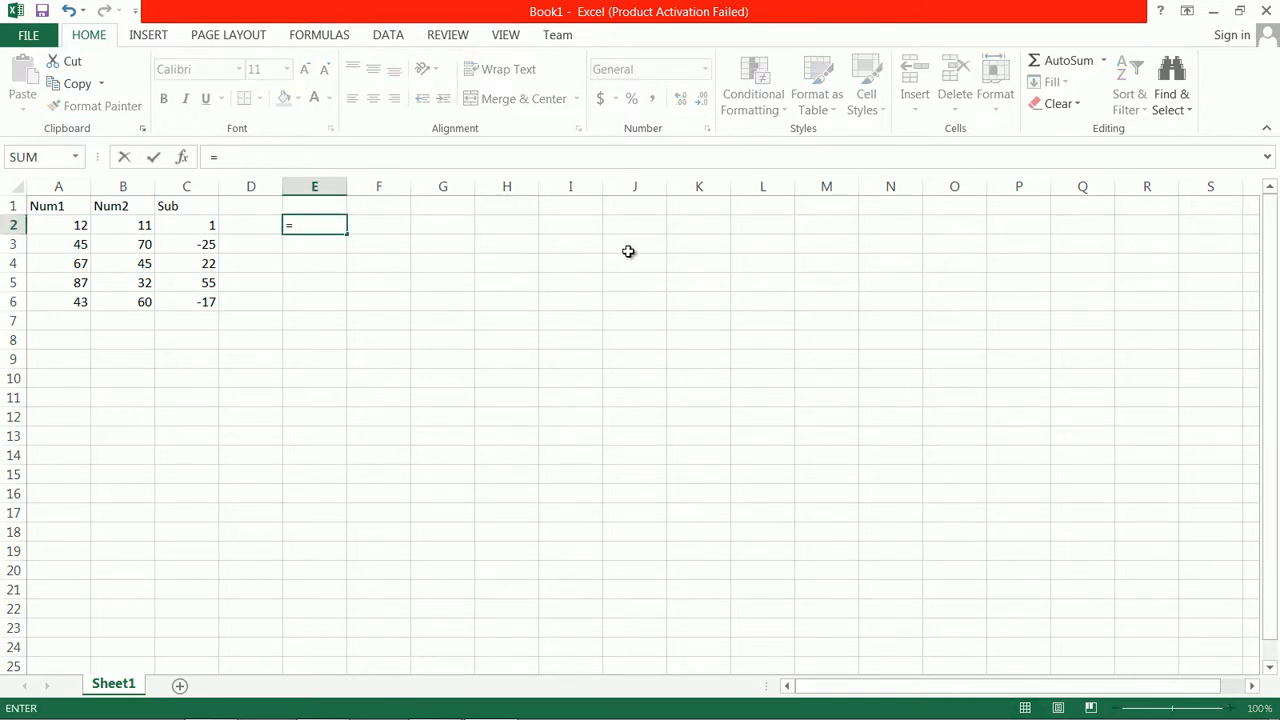
text(if)
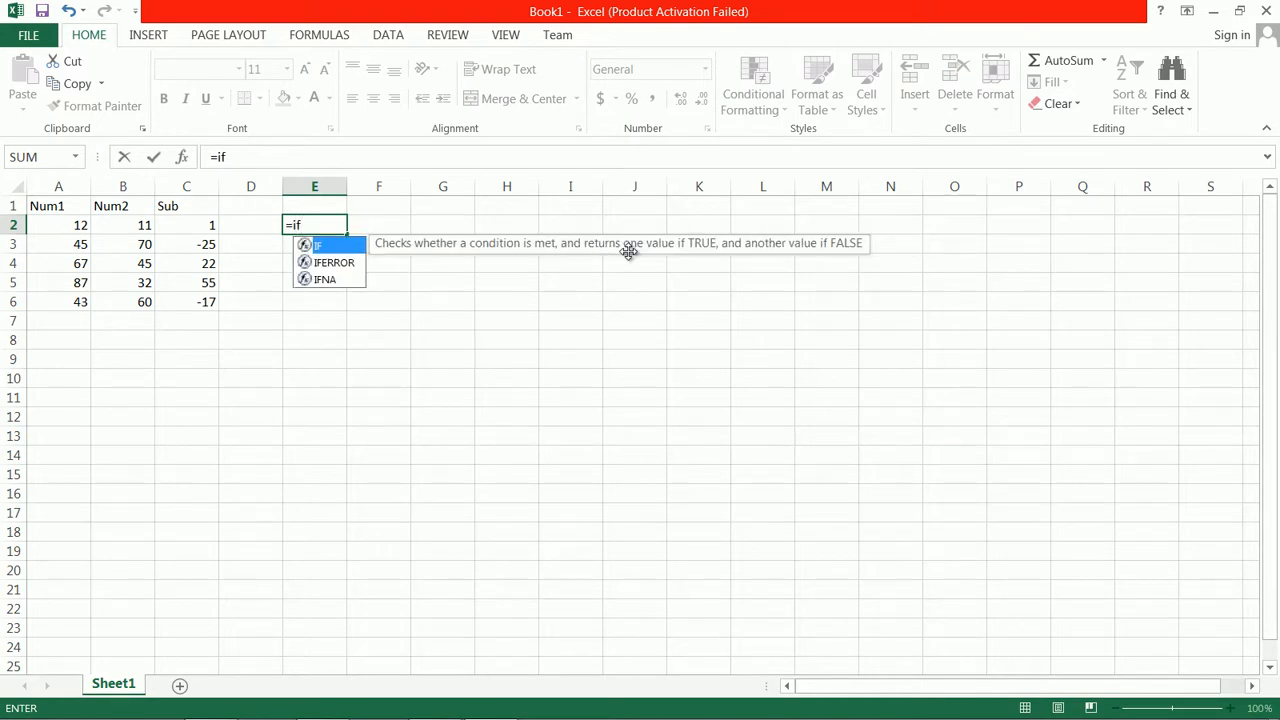
text(()
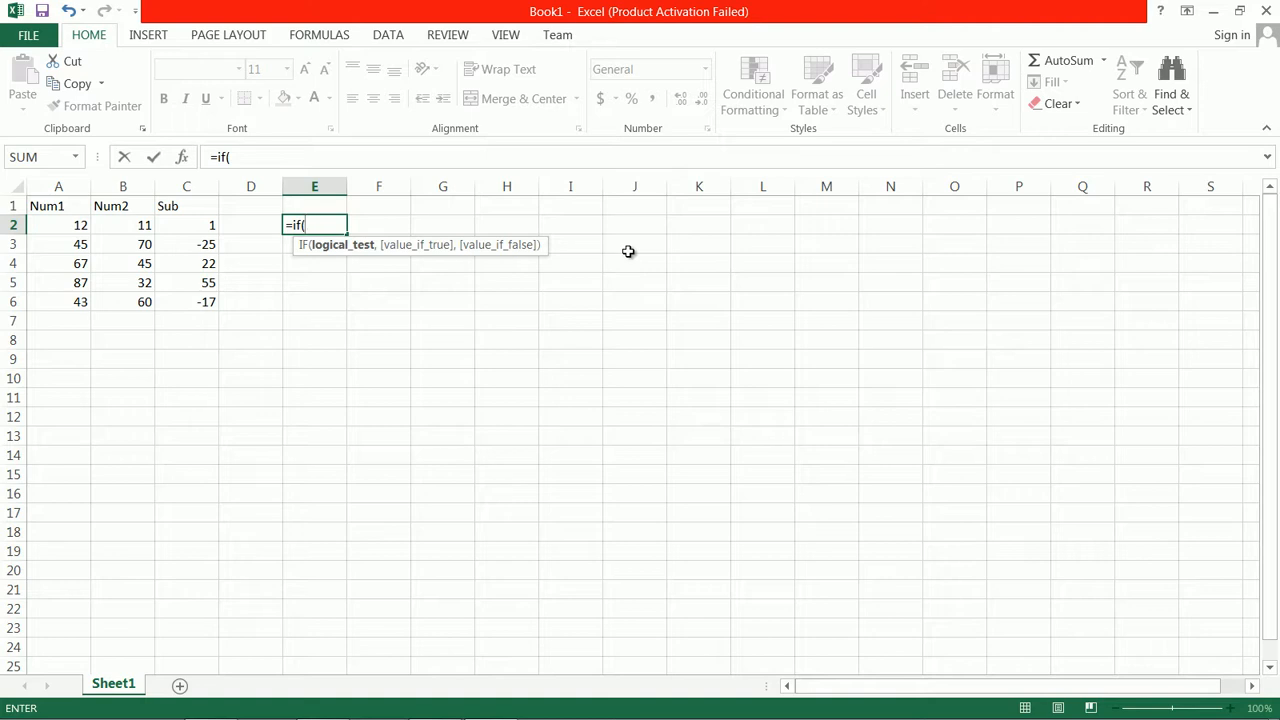
text(a2)
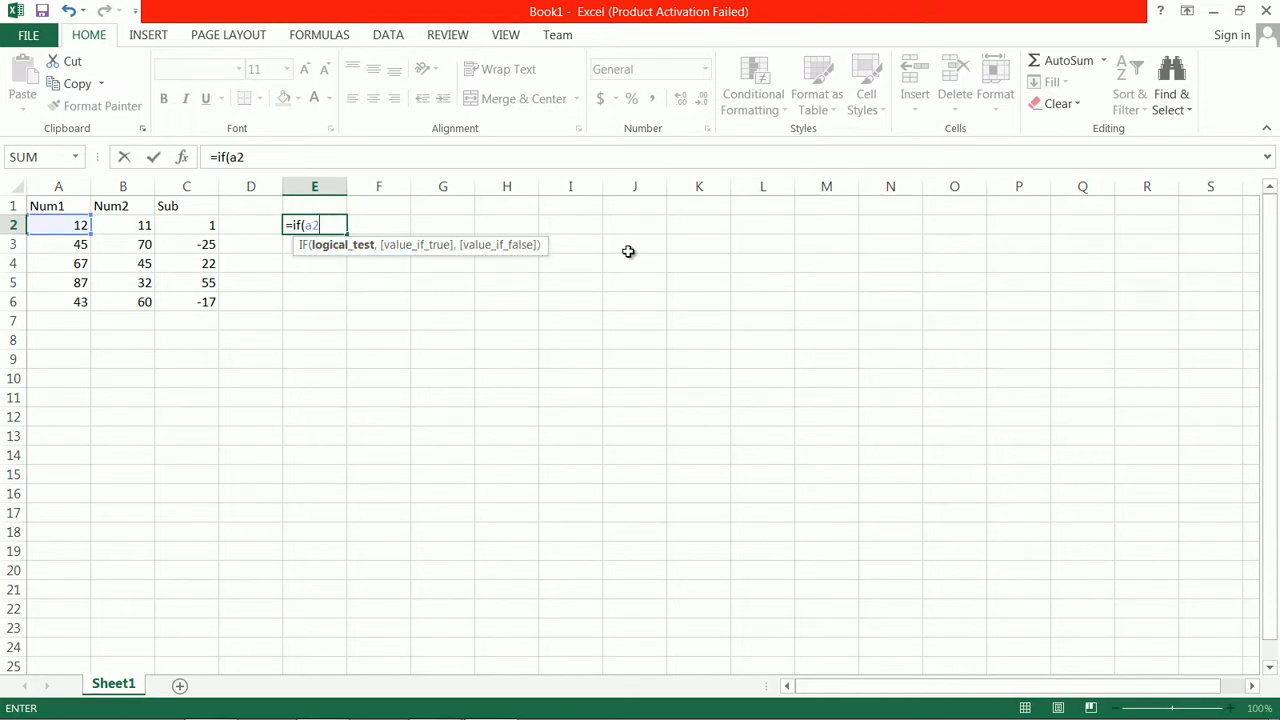
text(>b2)
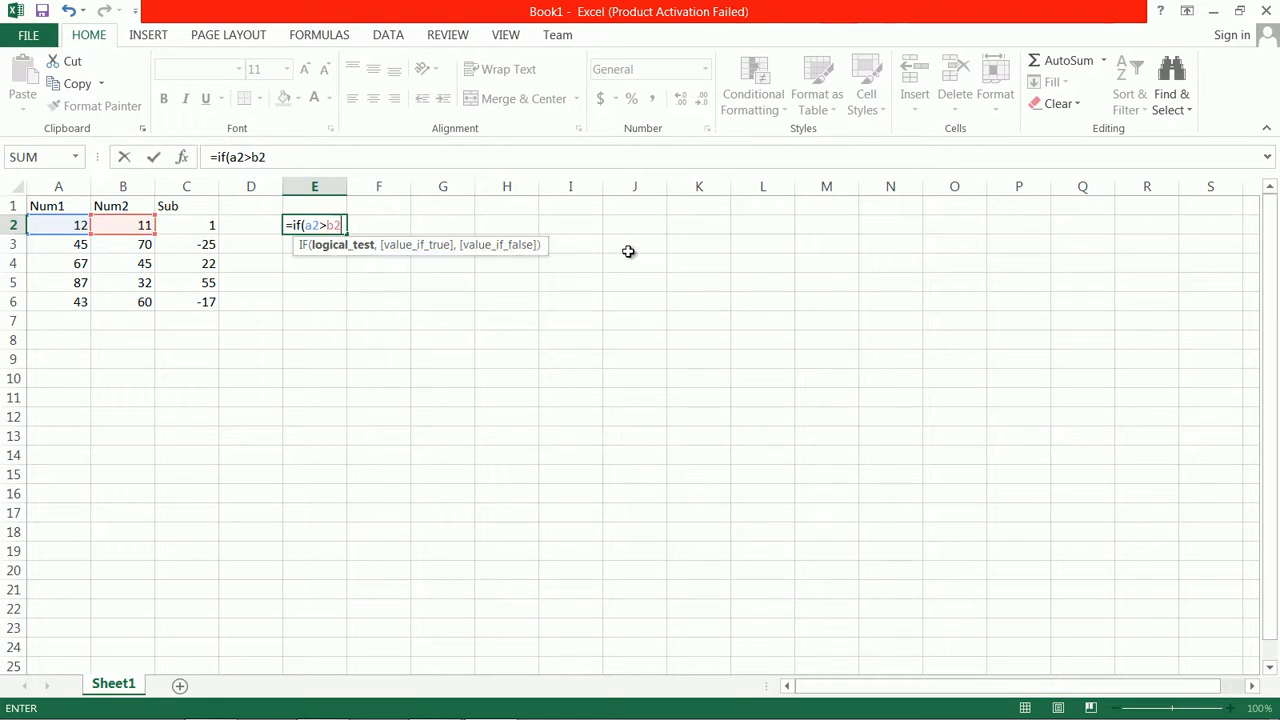
text(,)
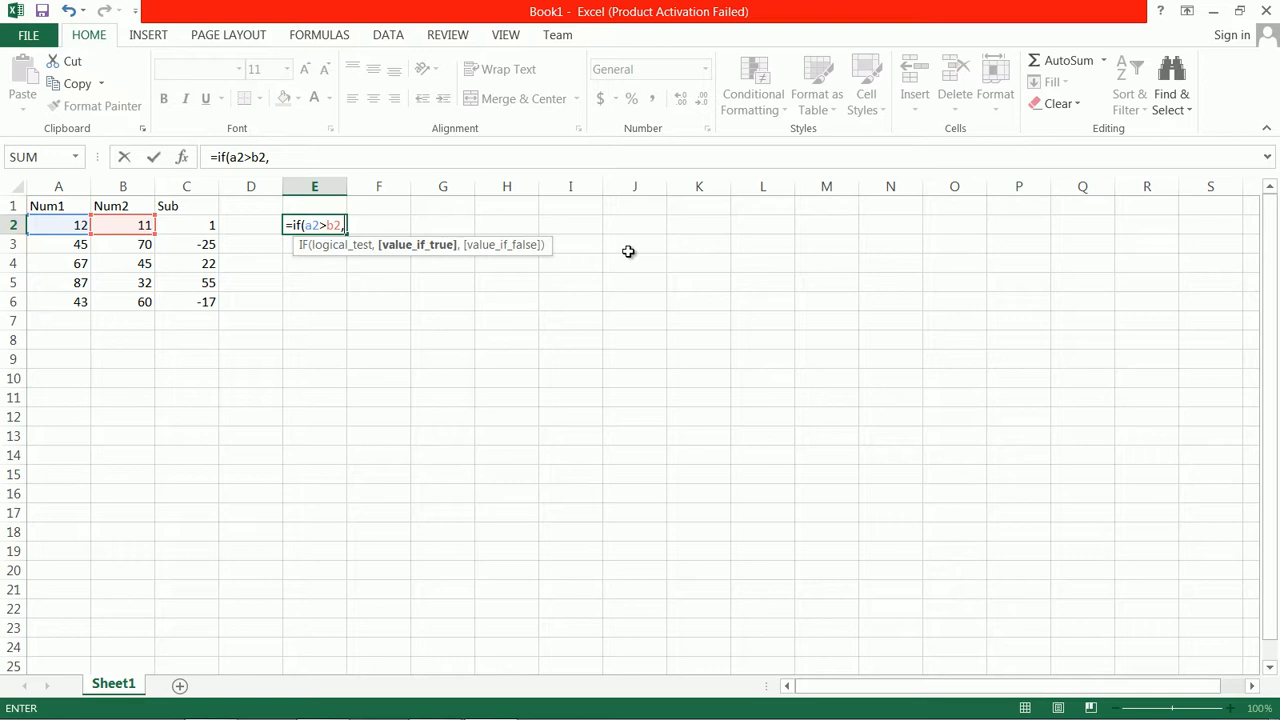
text(a)
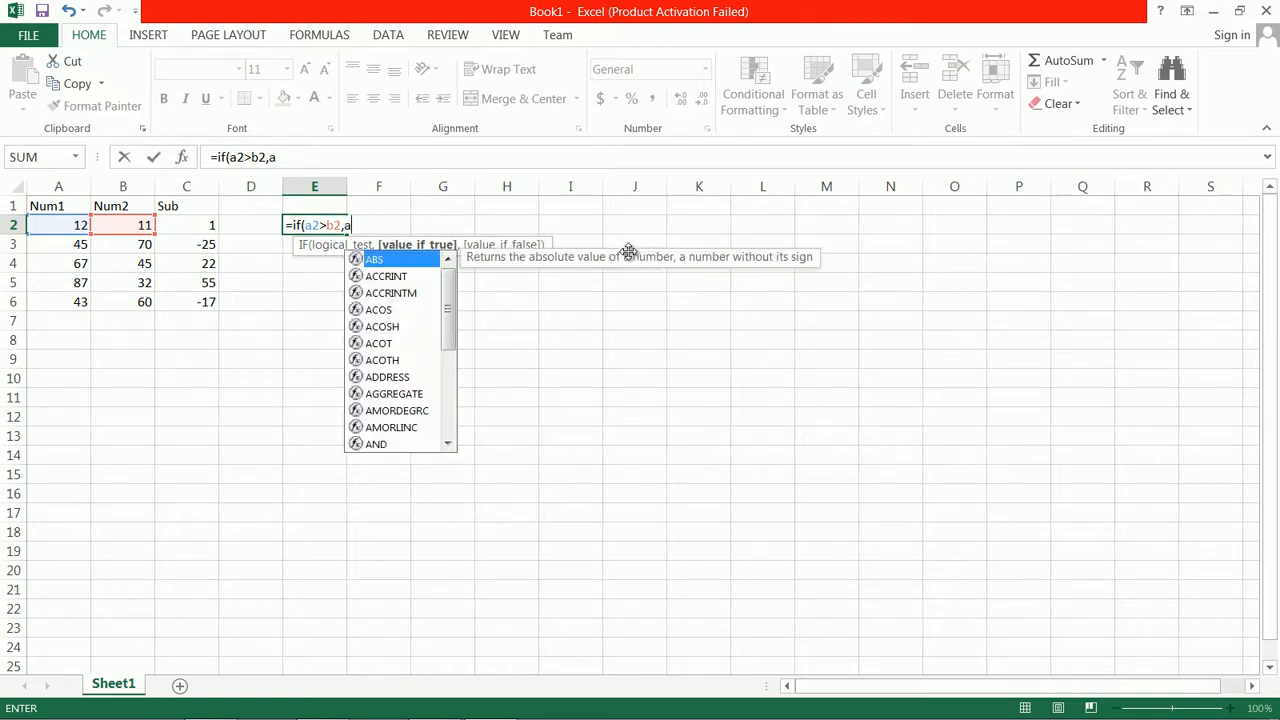
text(2-b2)
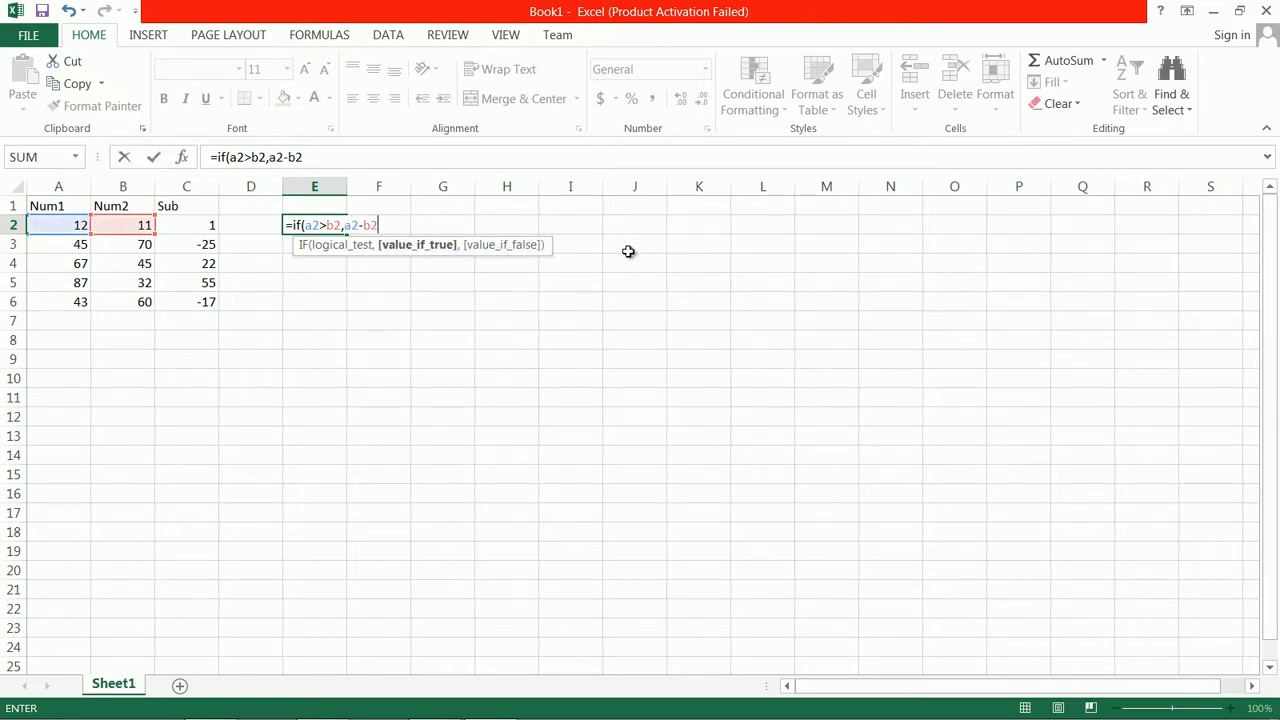
text(,)
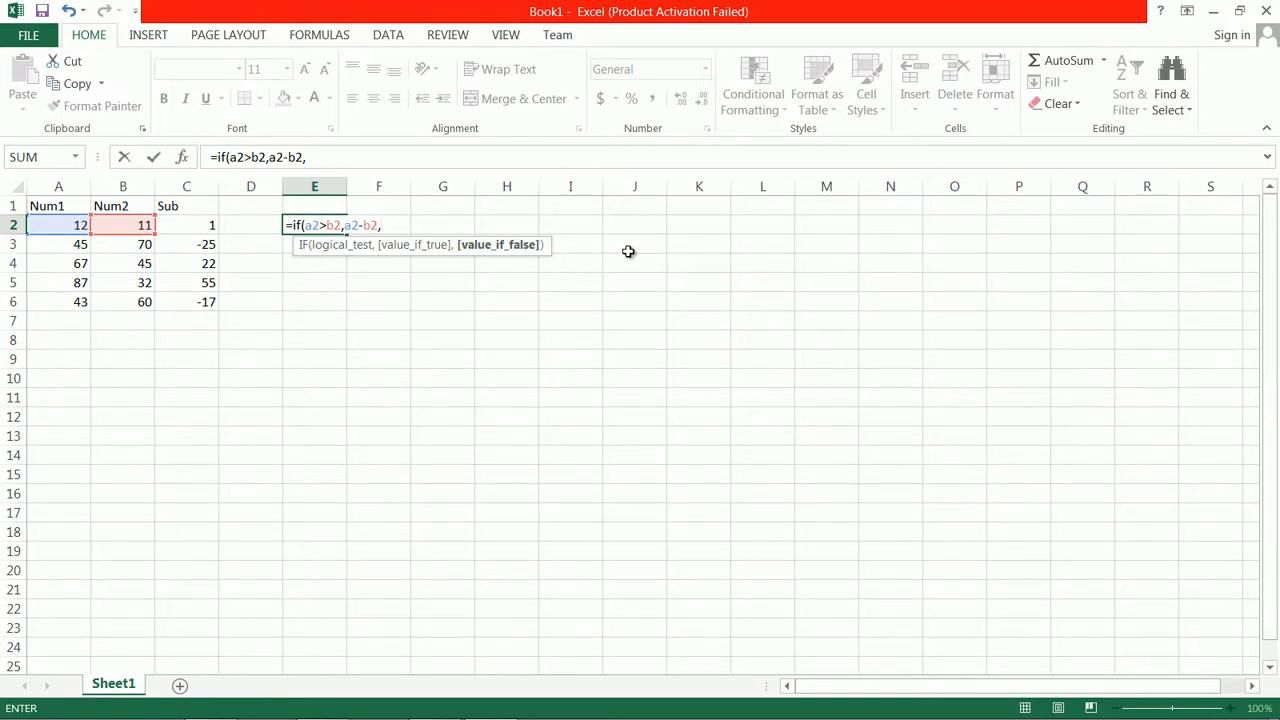
text(b2-a2)
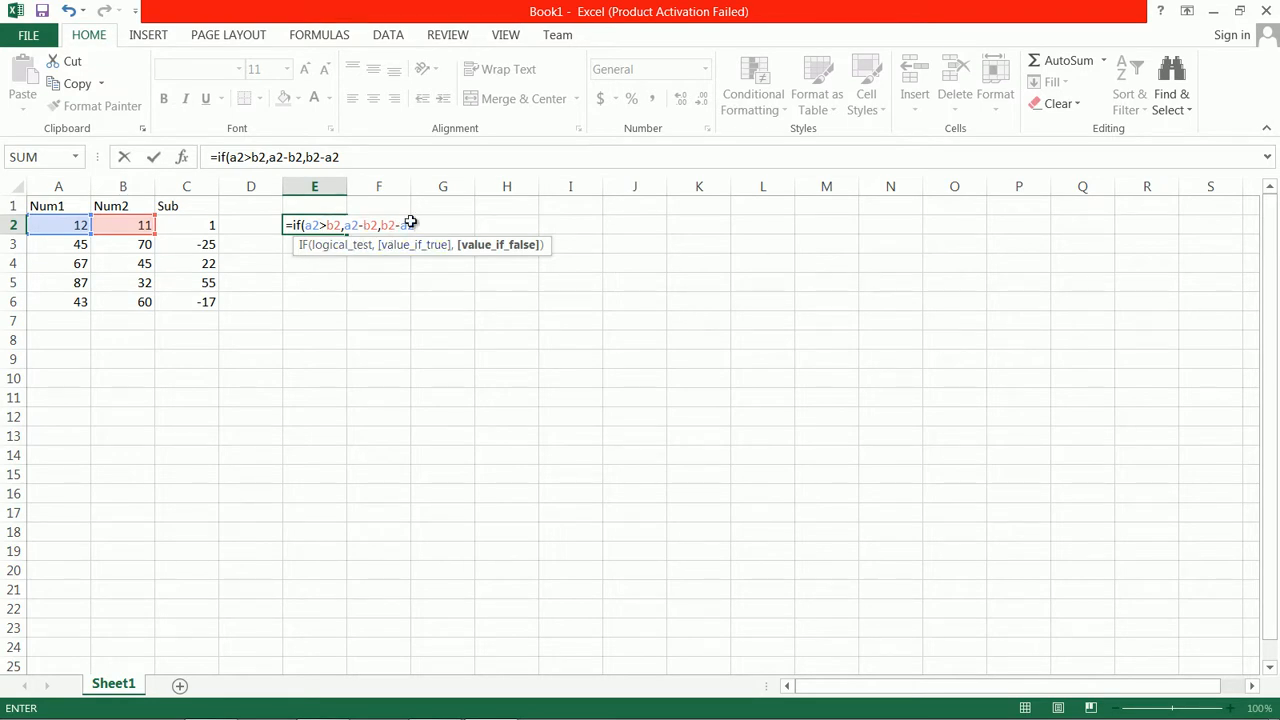
text())
key(Return)
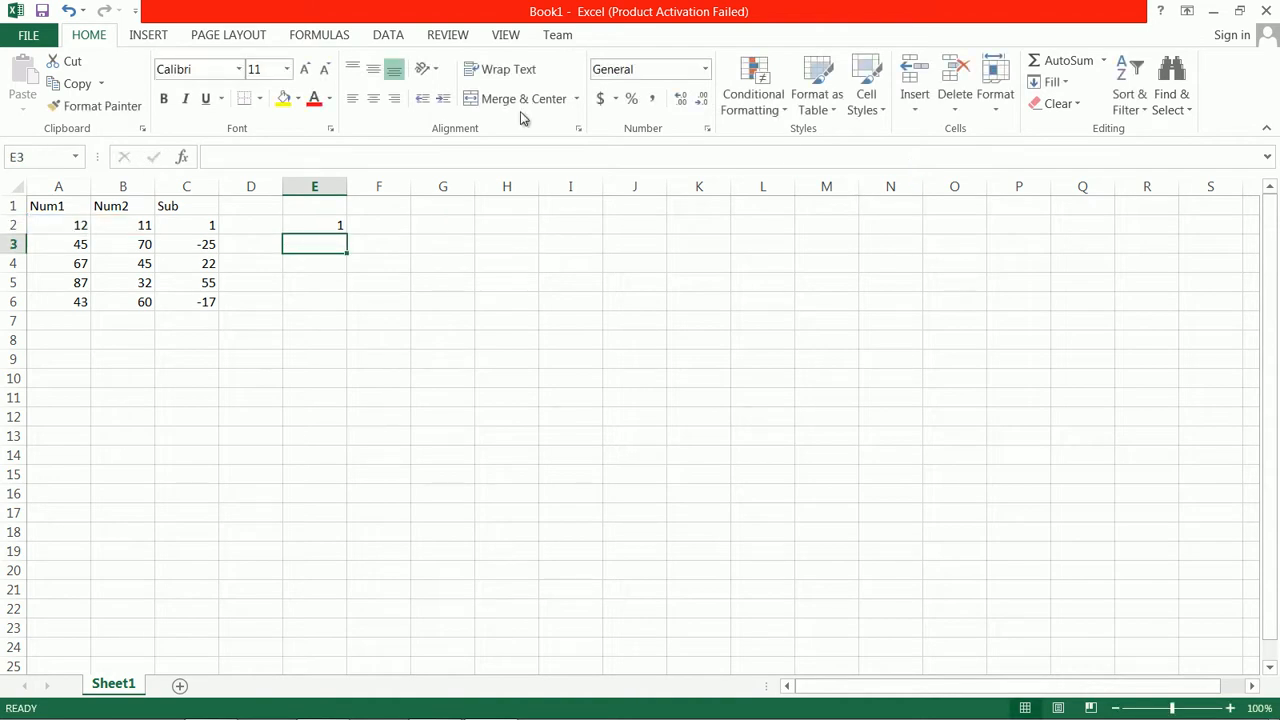
click(336, 225)
drag(352, 237, 362, 312)
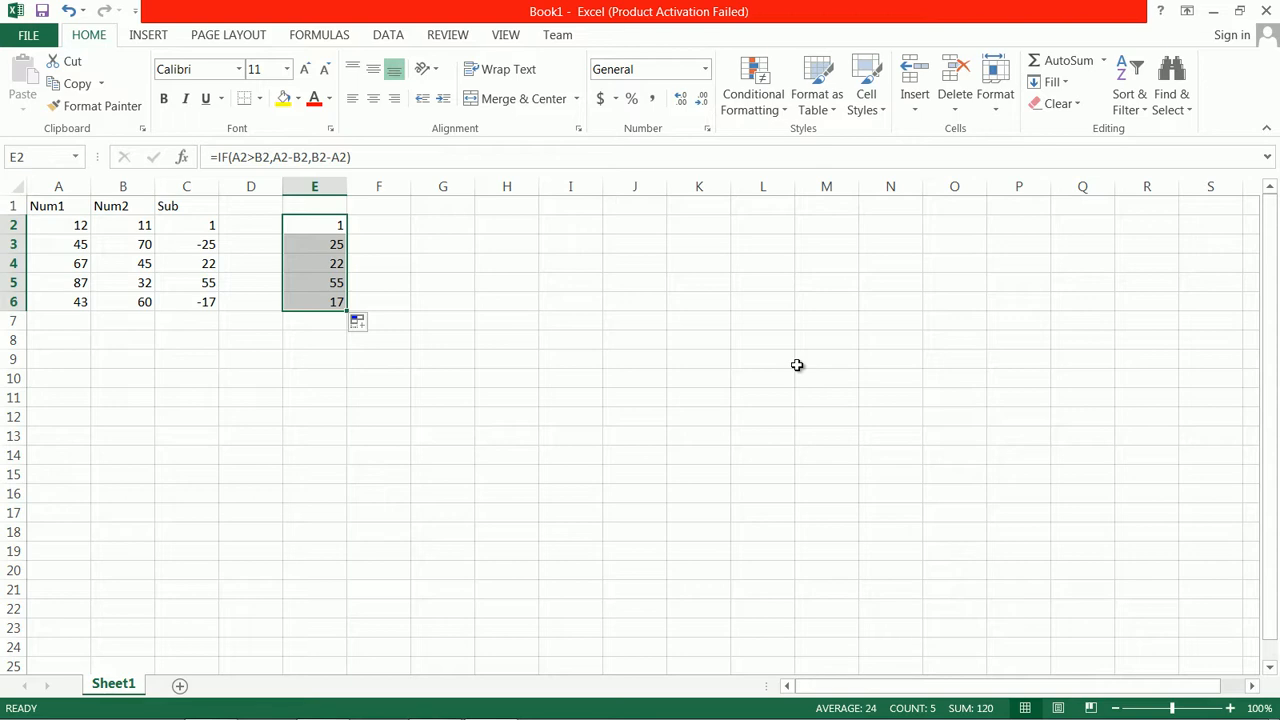
Step through the IF formula in E3 with Evaluate Formula until it is fully resolved, and close the evaluation
click(143, 248)
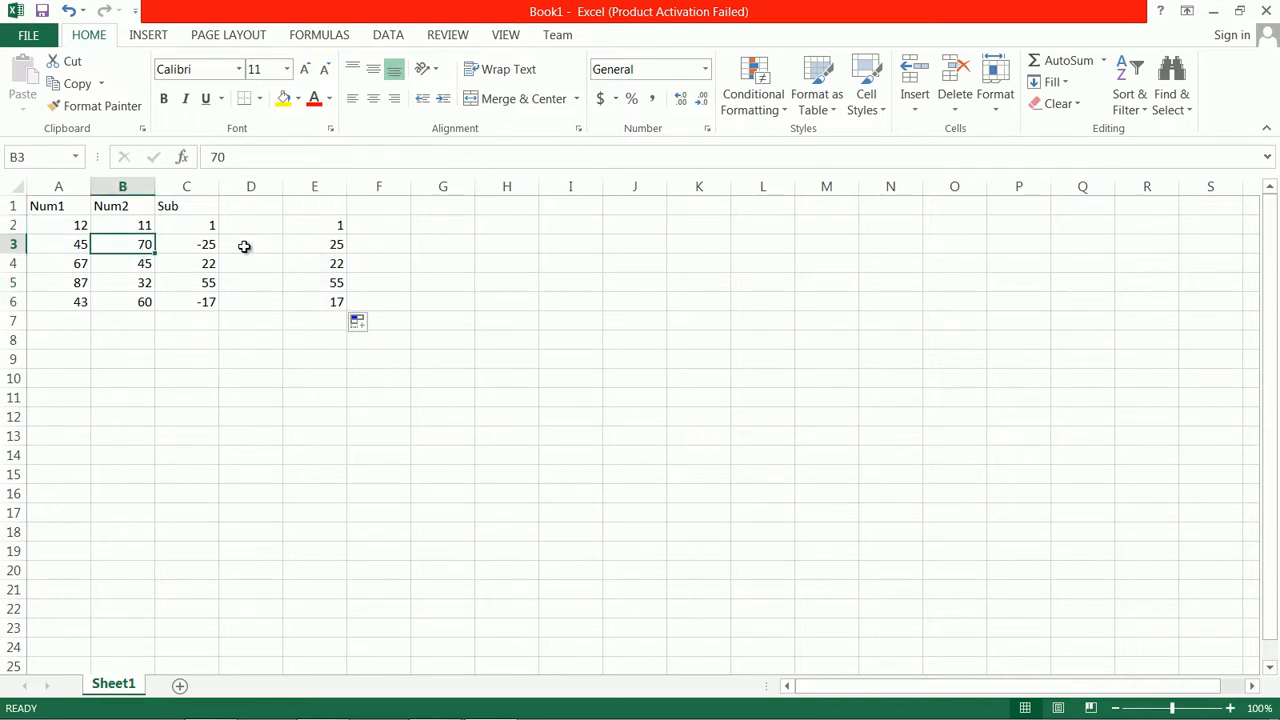
click(320, 243)
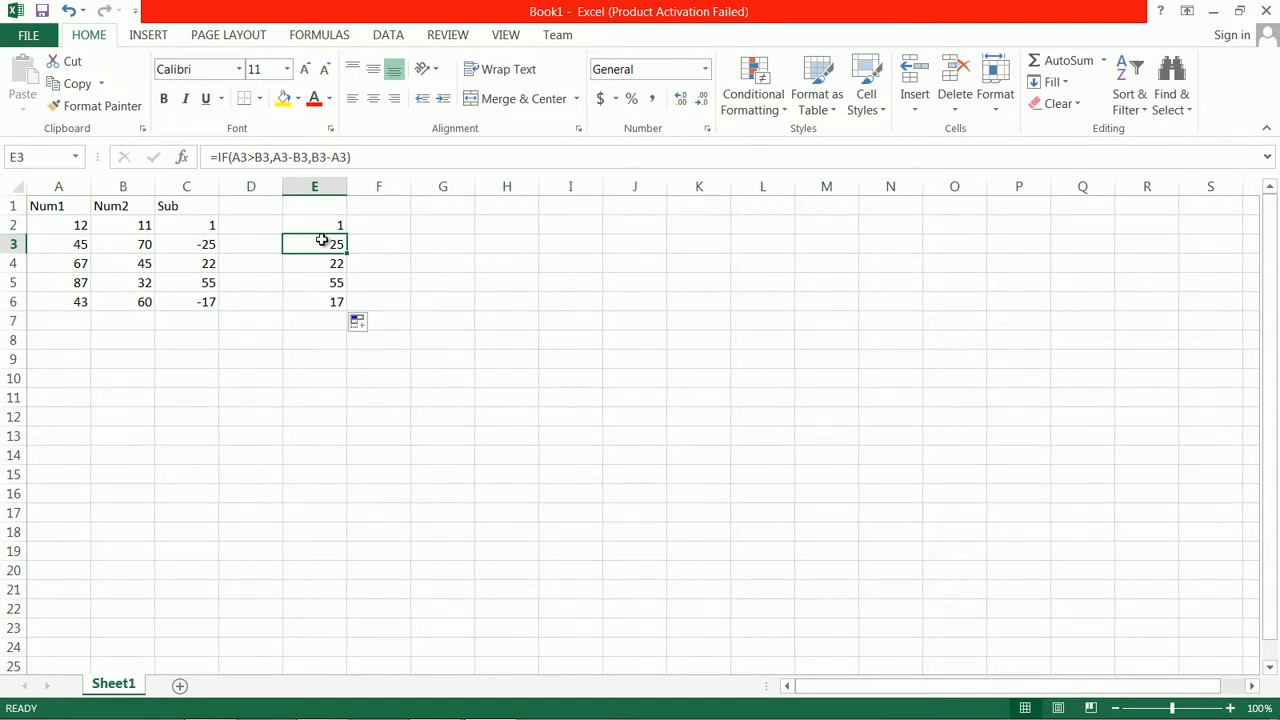
double_click(320, 243)
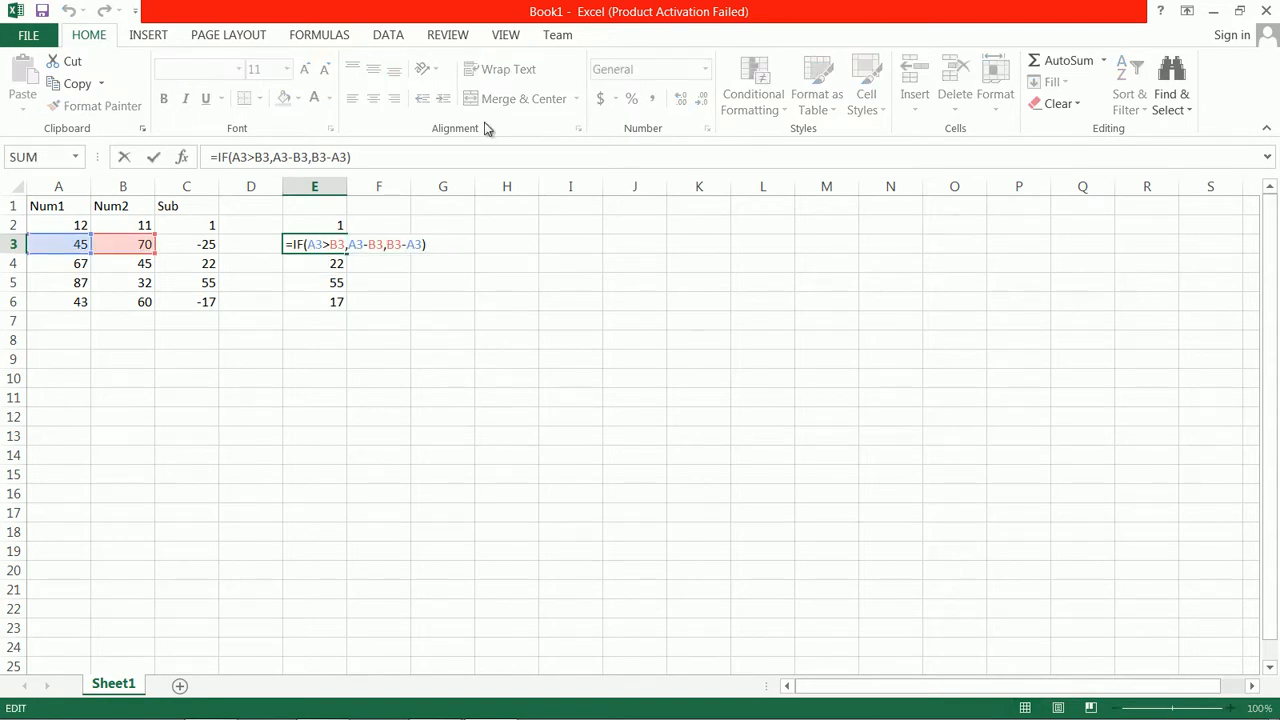
click(322, 38)
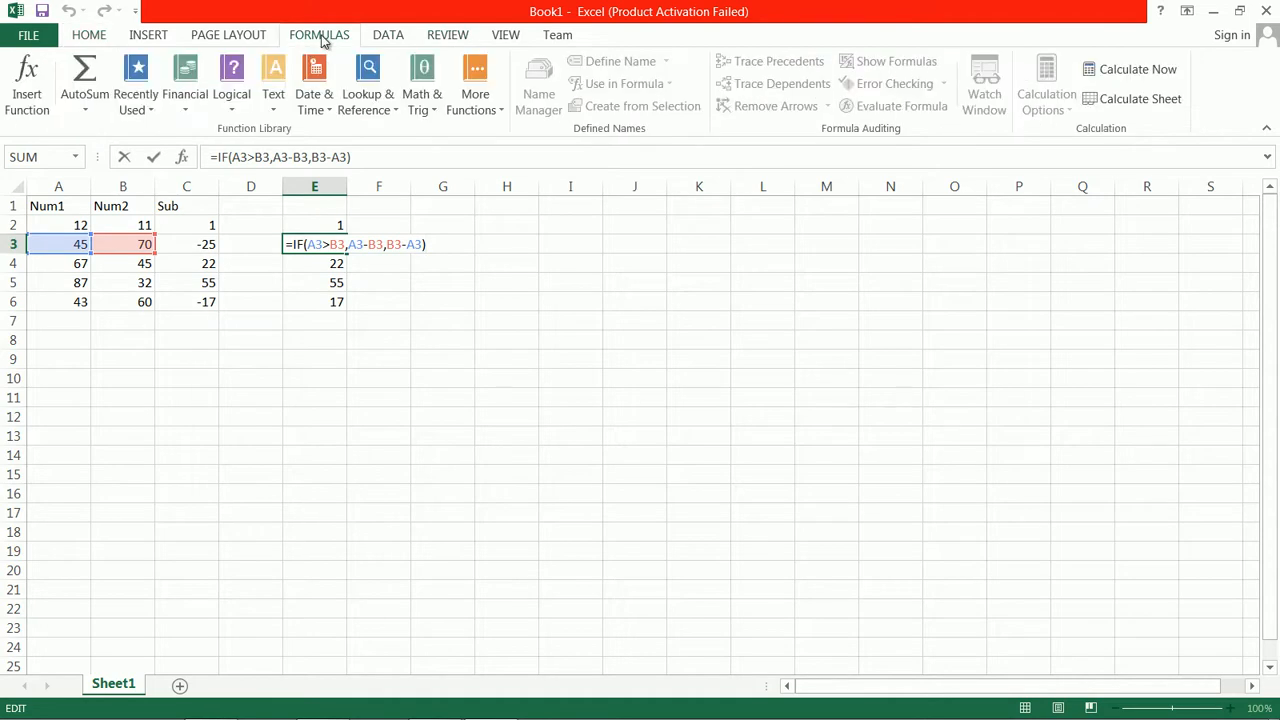
click(314, 285)
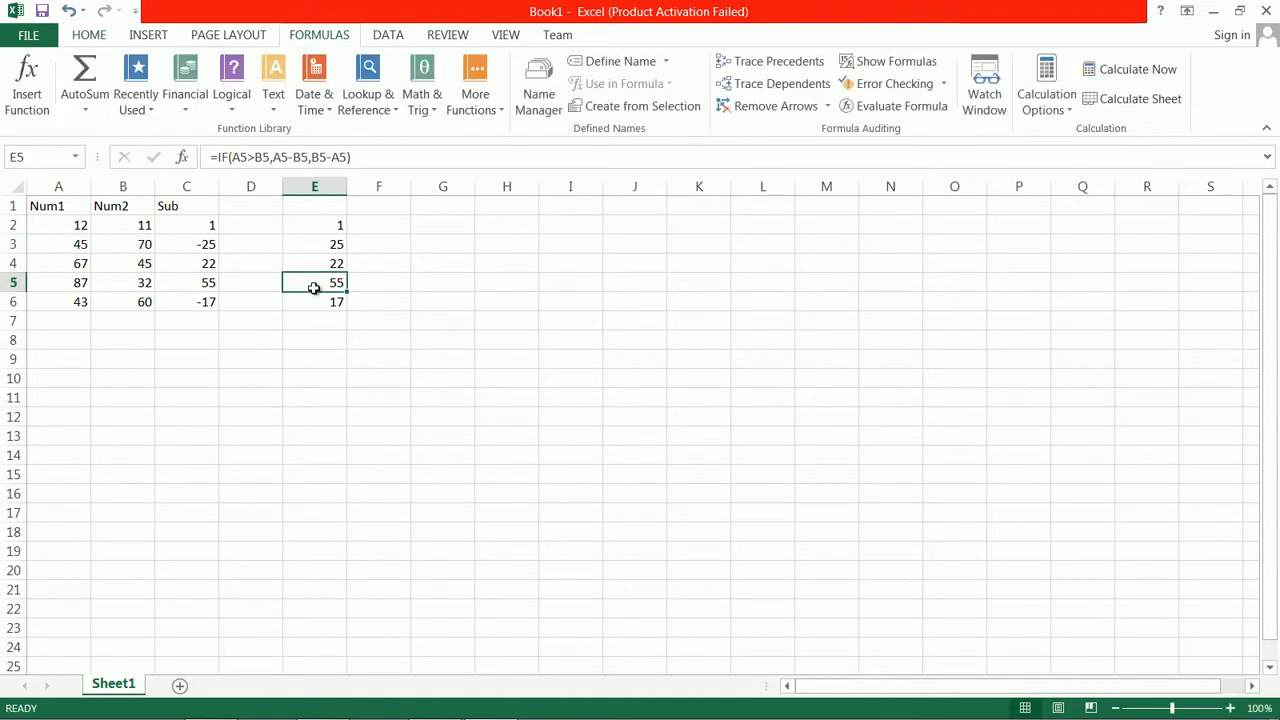
click(314, 246)
click(872, 107)
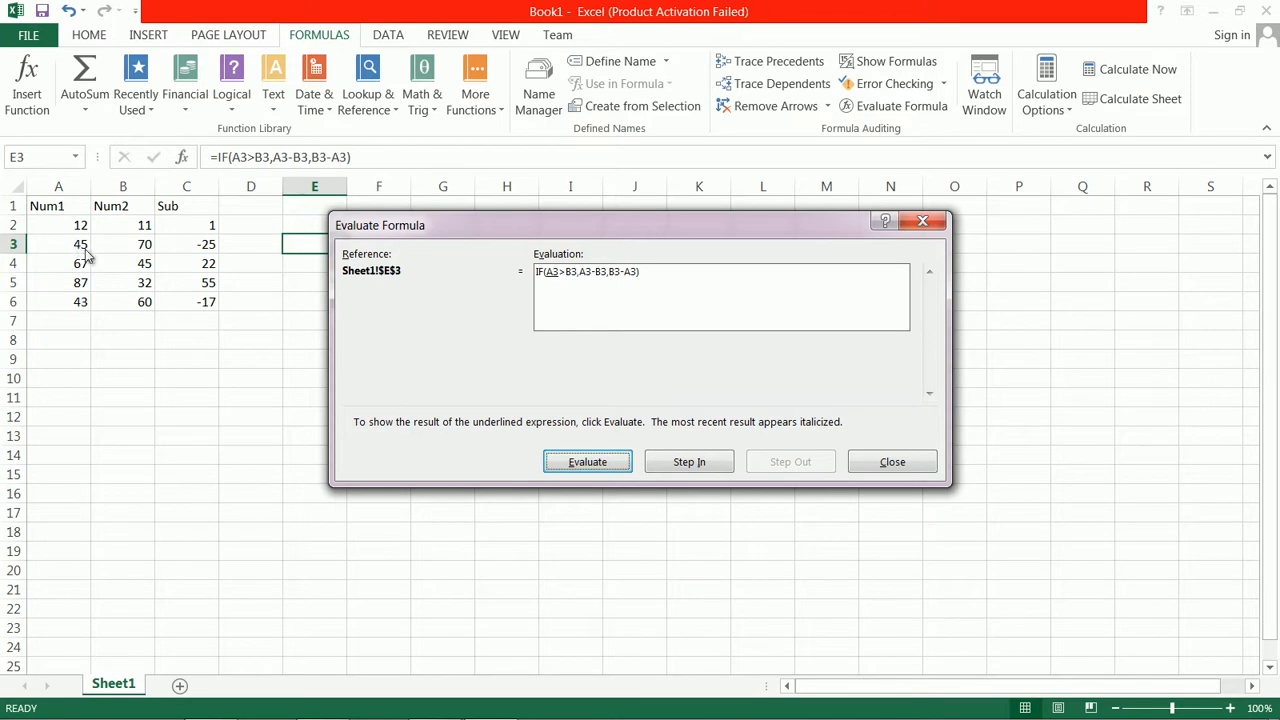
click(590, 463)
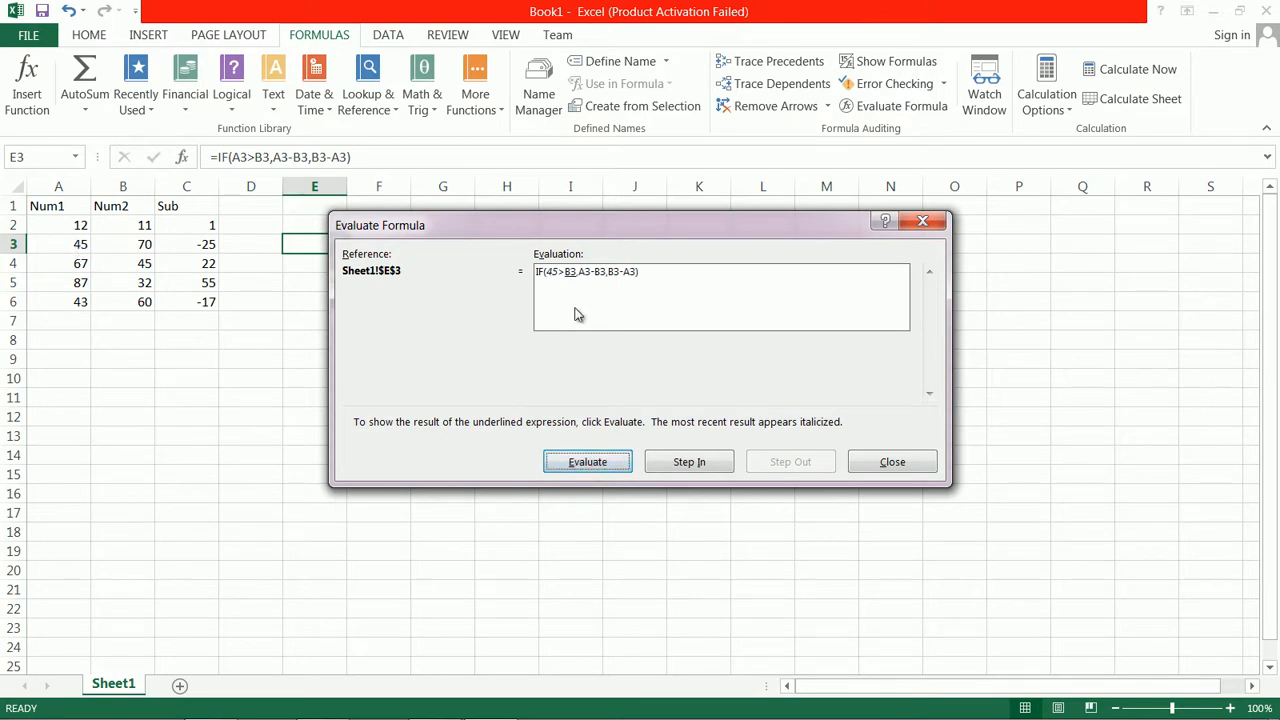
click(595, 463)
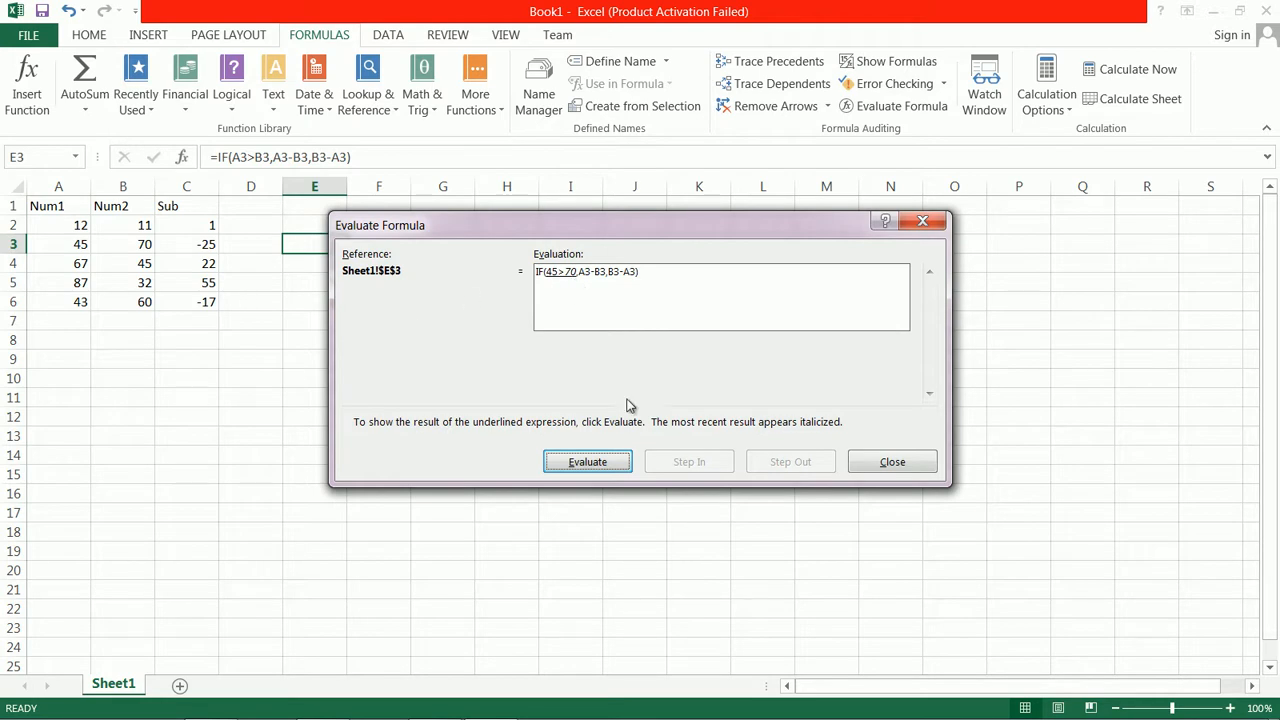
click(588, 464)
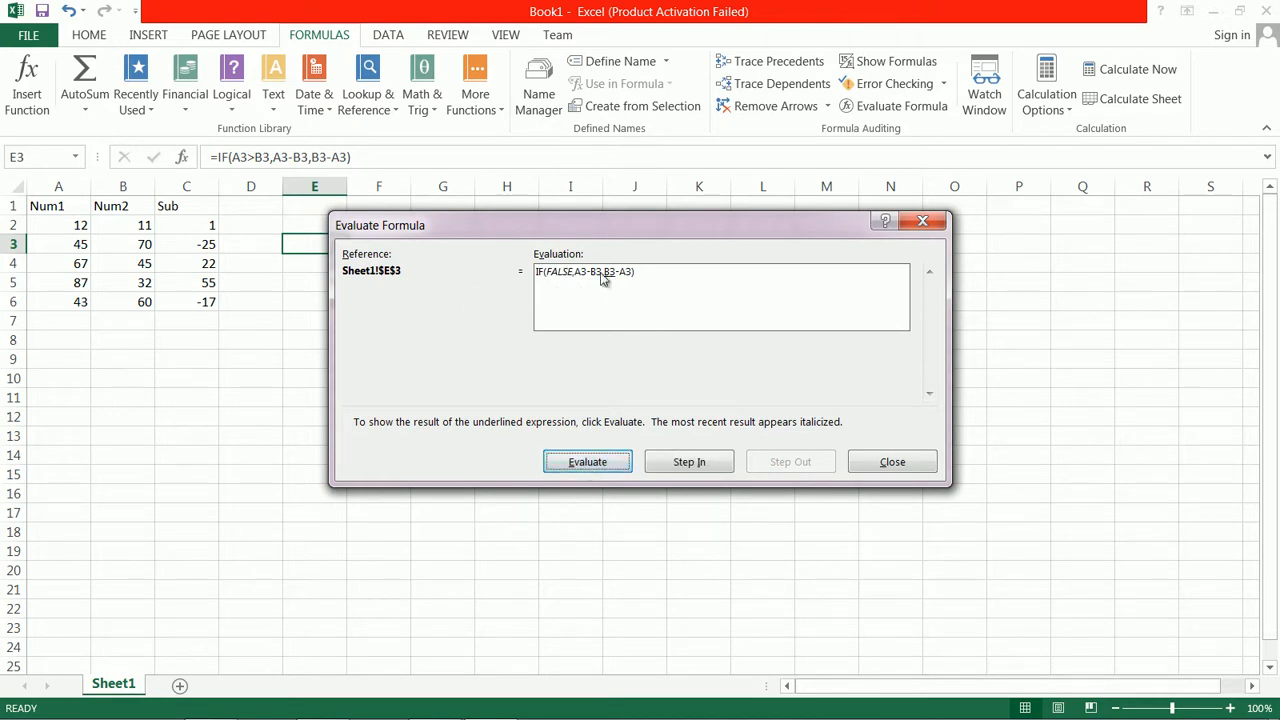
click(590, 464)
click(595, 468)
click(595, 468)
click(595, 468)
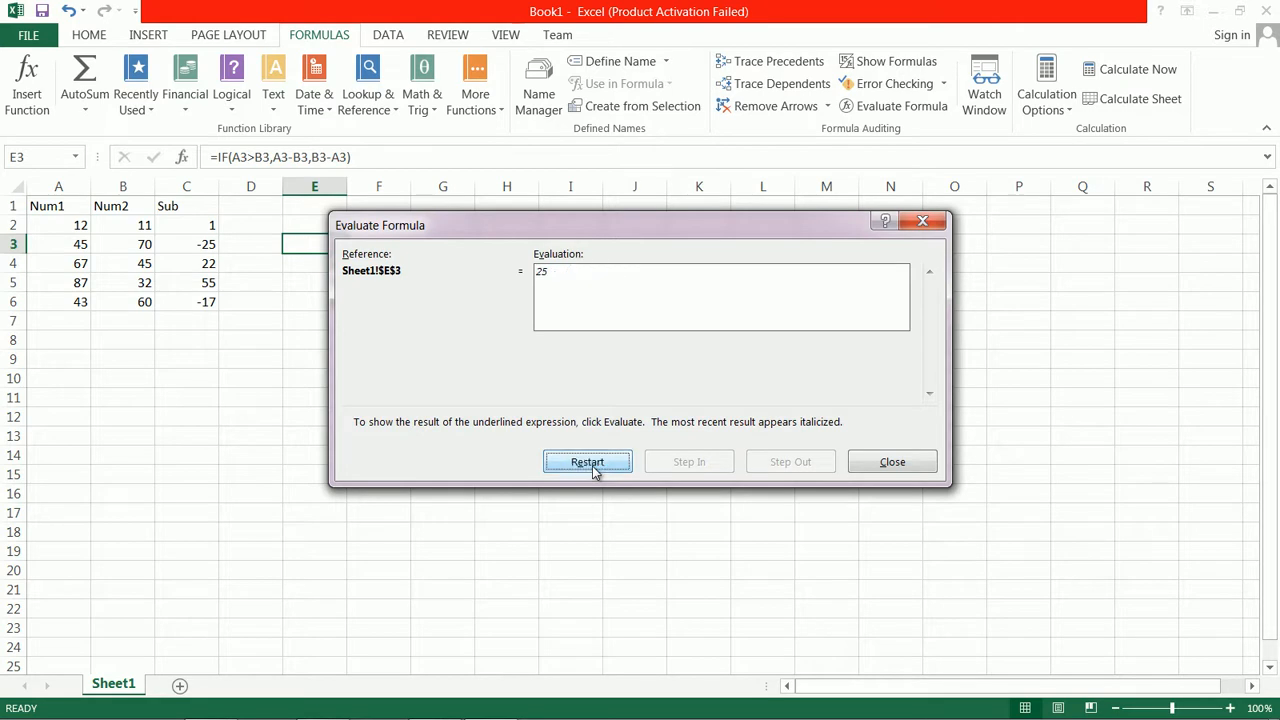
click(930, 462)
Review the filled IF formulas in E2 through E6 one by one
click(314, 229)
click(314, 244)
click(316, 263)
click(326, 282)
click(330, 300)
click(328, 228)
click(326, 246)
click(371, 226)
click(323, 229)
click(362, 228)
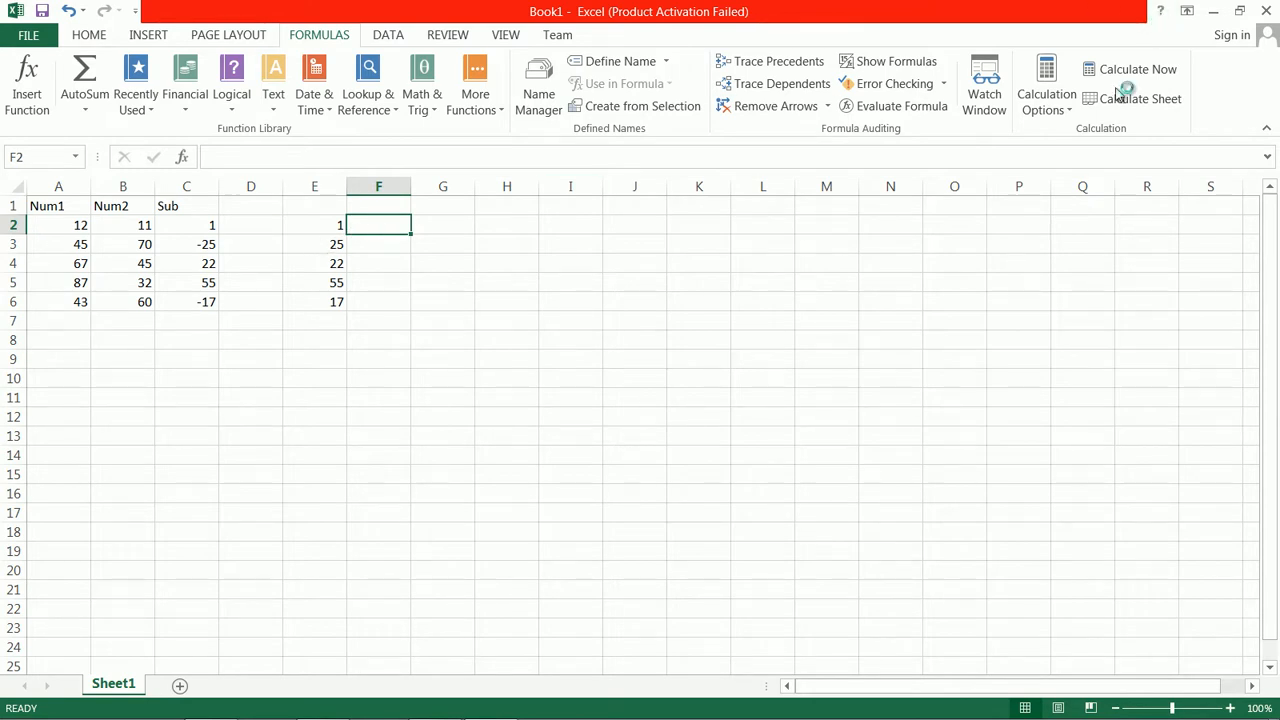
Open Excel Help in a maximized window and search it for "if"
click(1158, 12)
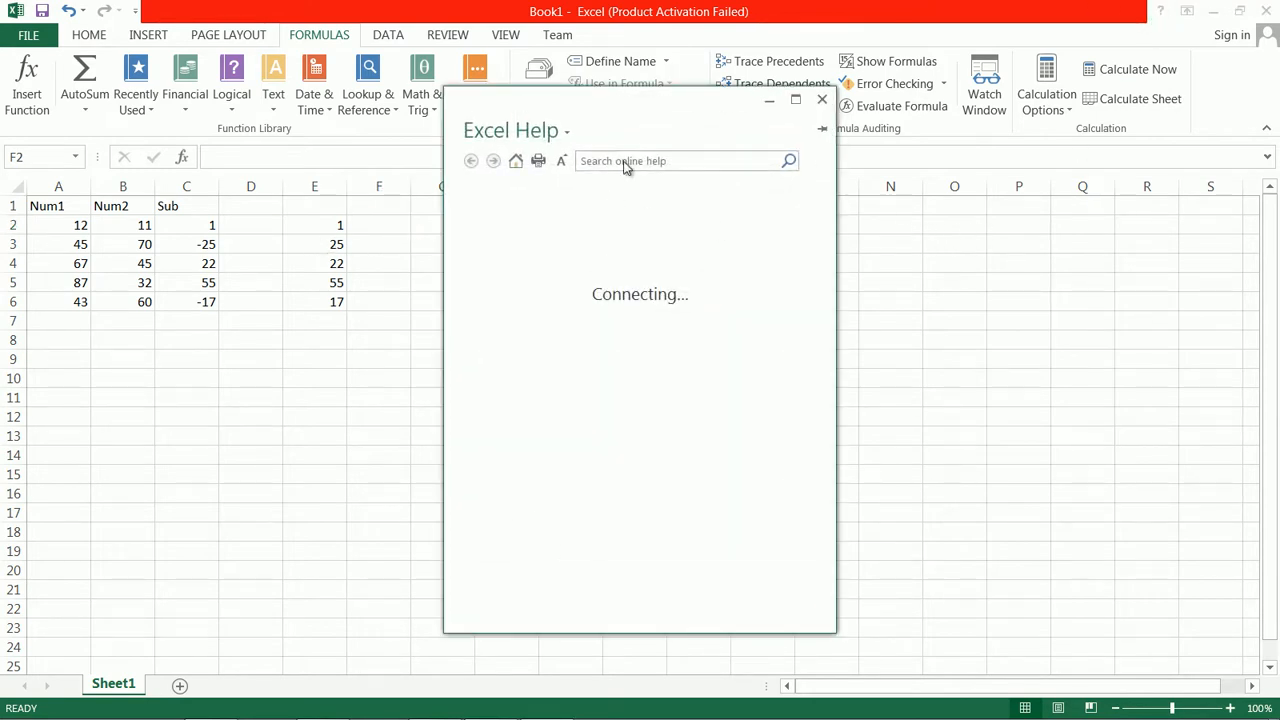
click(692, 166)
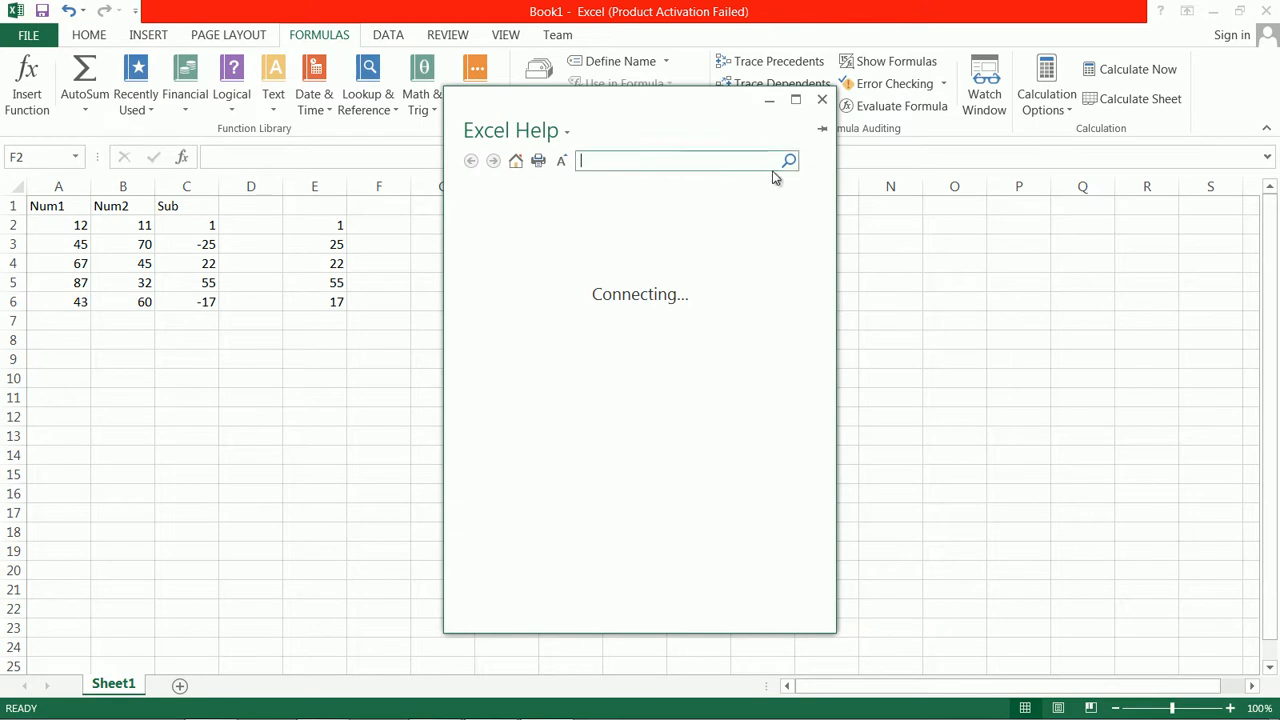
text(if)
key(Return)
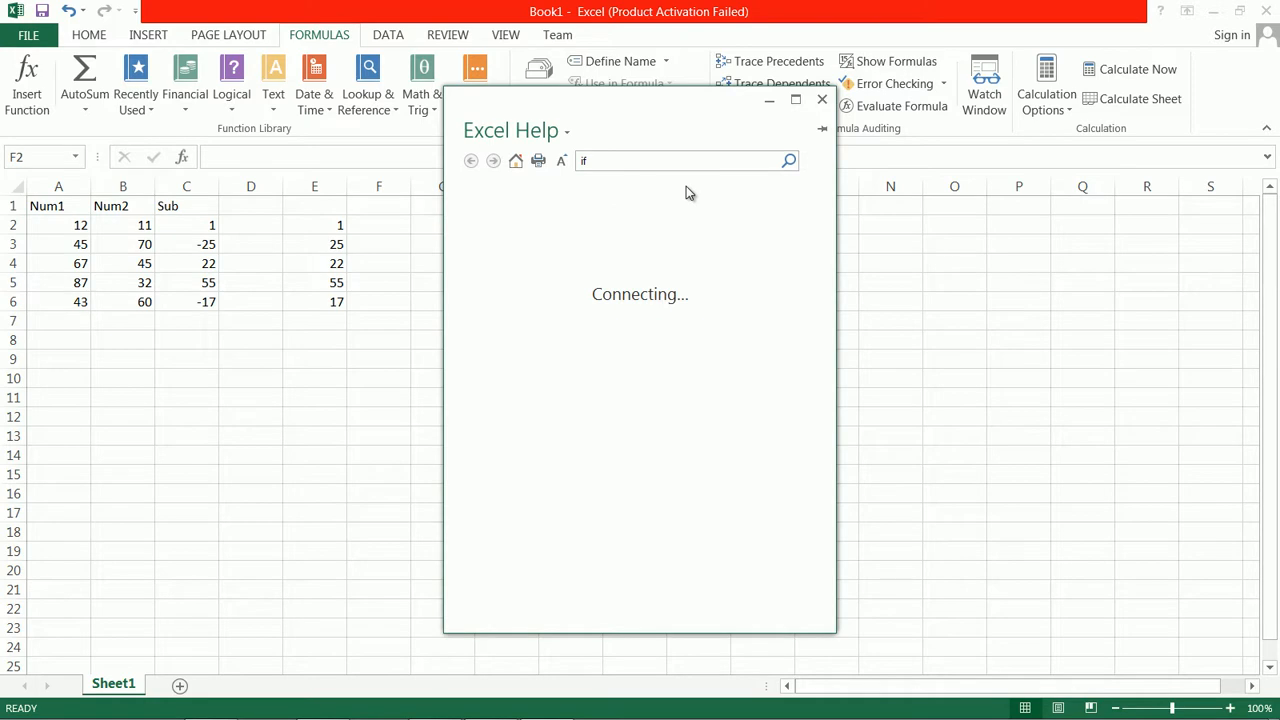
click(795, 99)
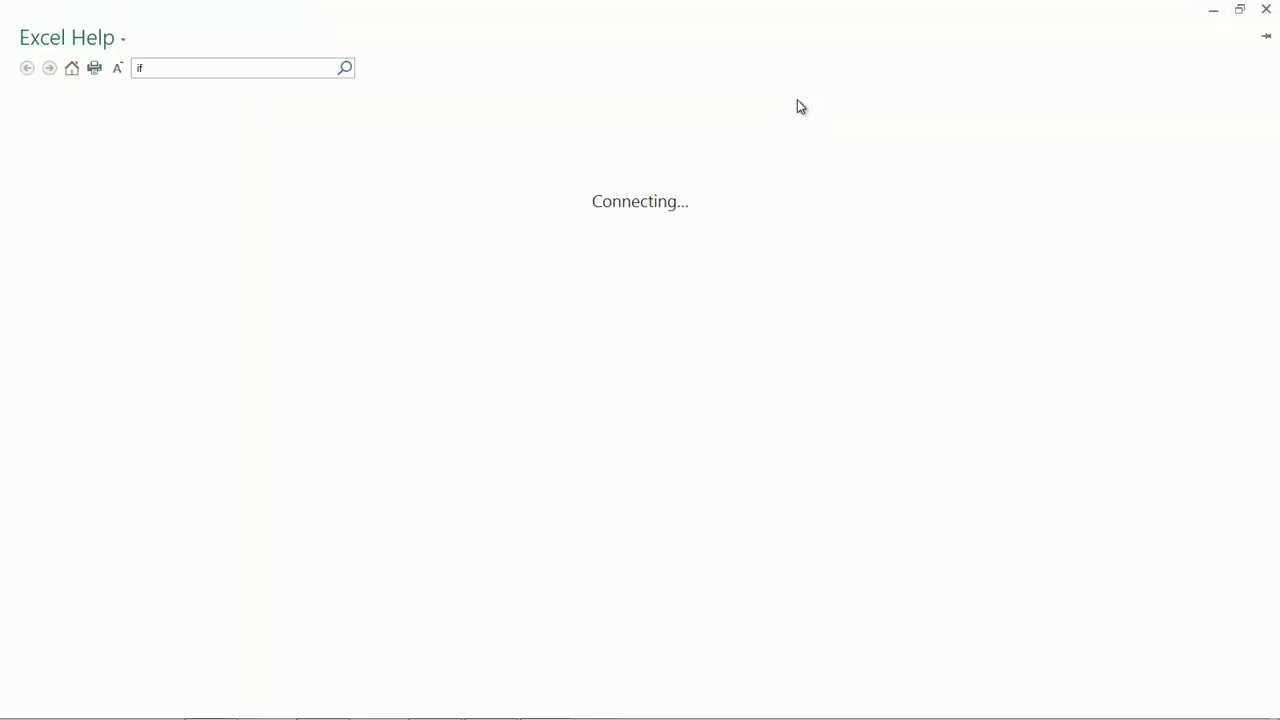
click(170, 67)
key(Return)
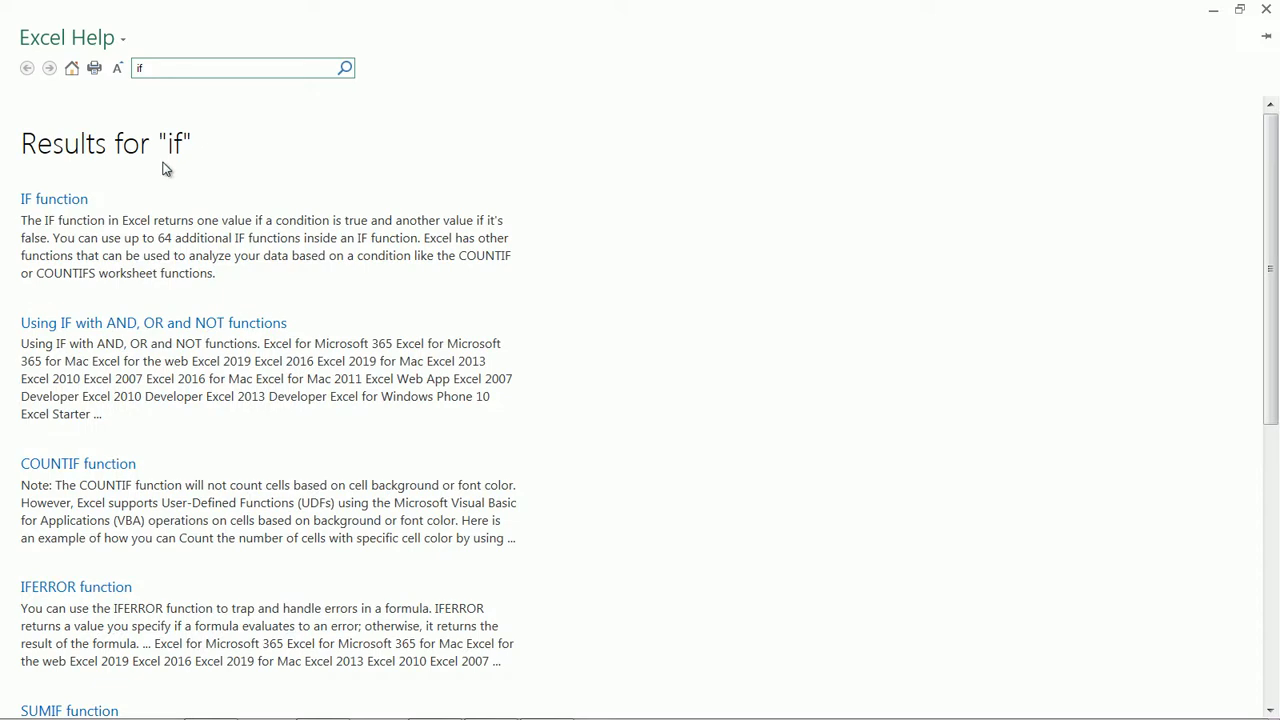
Open the IF function help article, minimize the extra browser window, and examine the "Over Budget" / "Within Budget" example formula
click(71, 203)
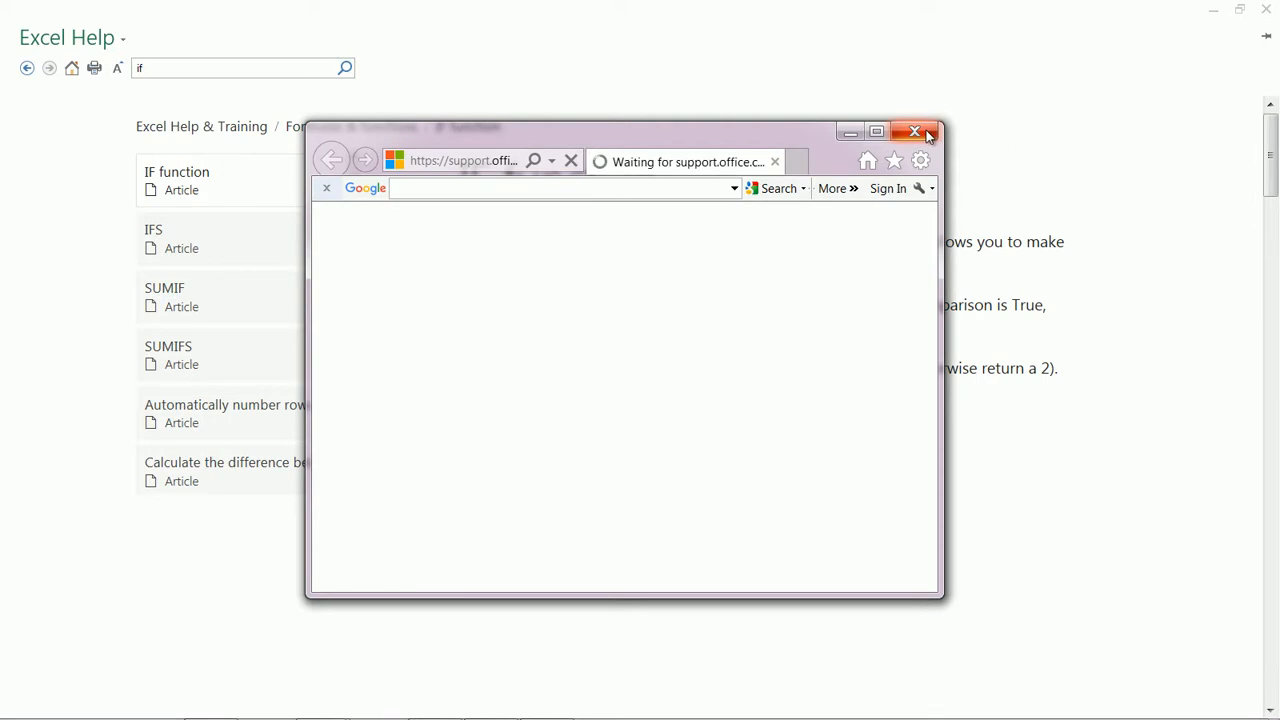
click(847, 135)
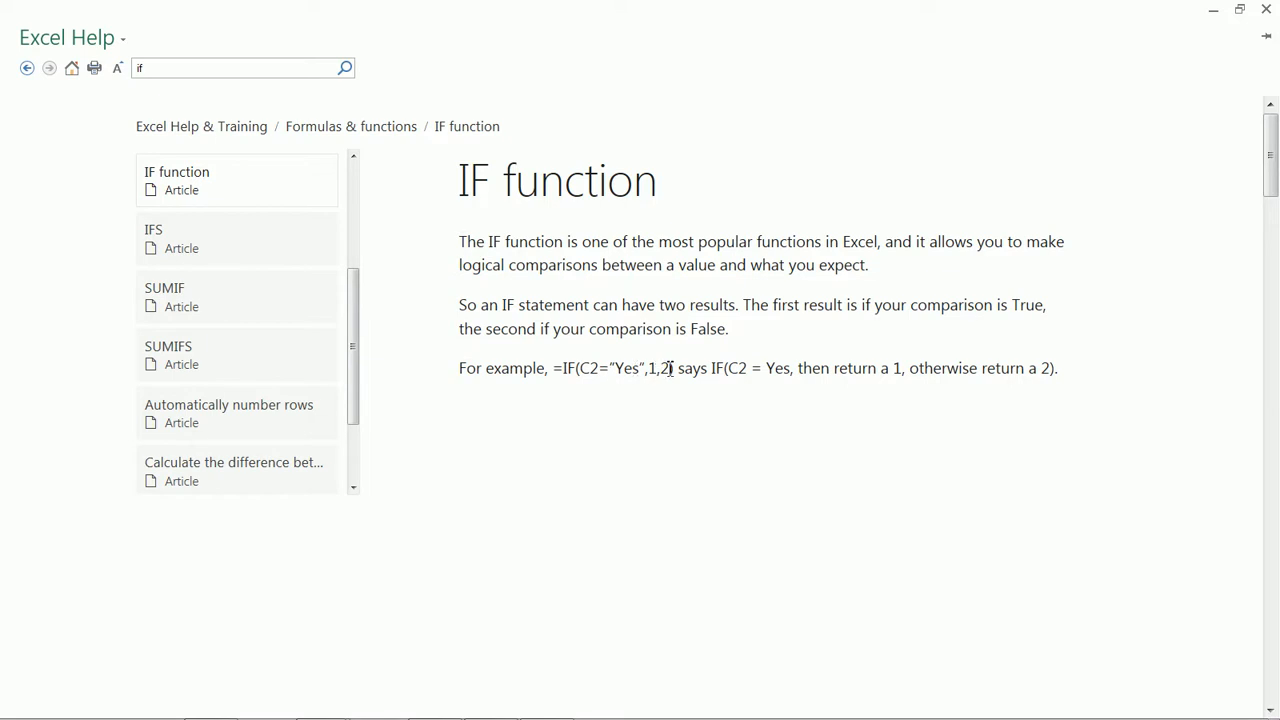
drag(1271, 171, 1277, 336)
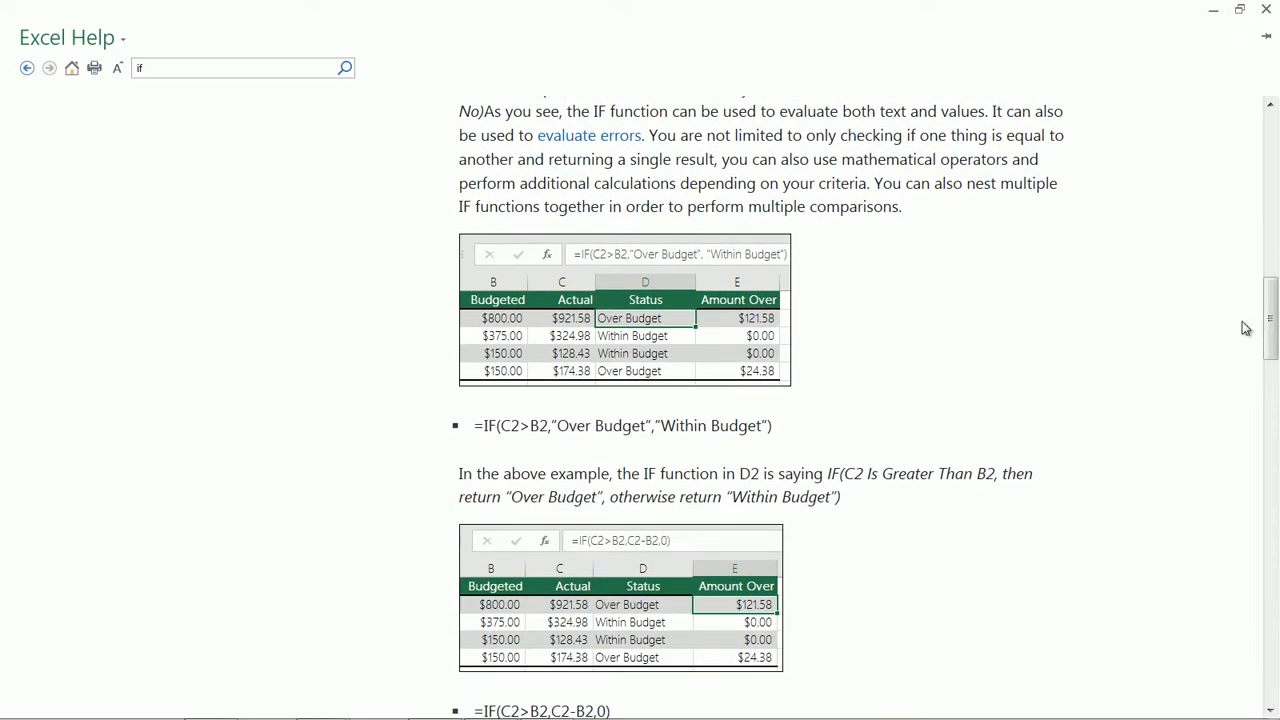
drag(557, 425, 629, 435)
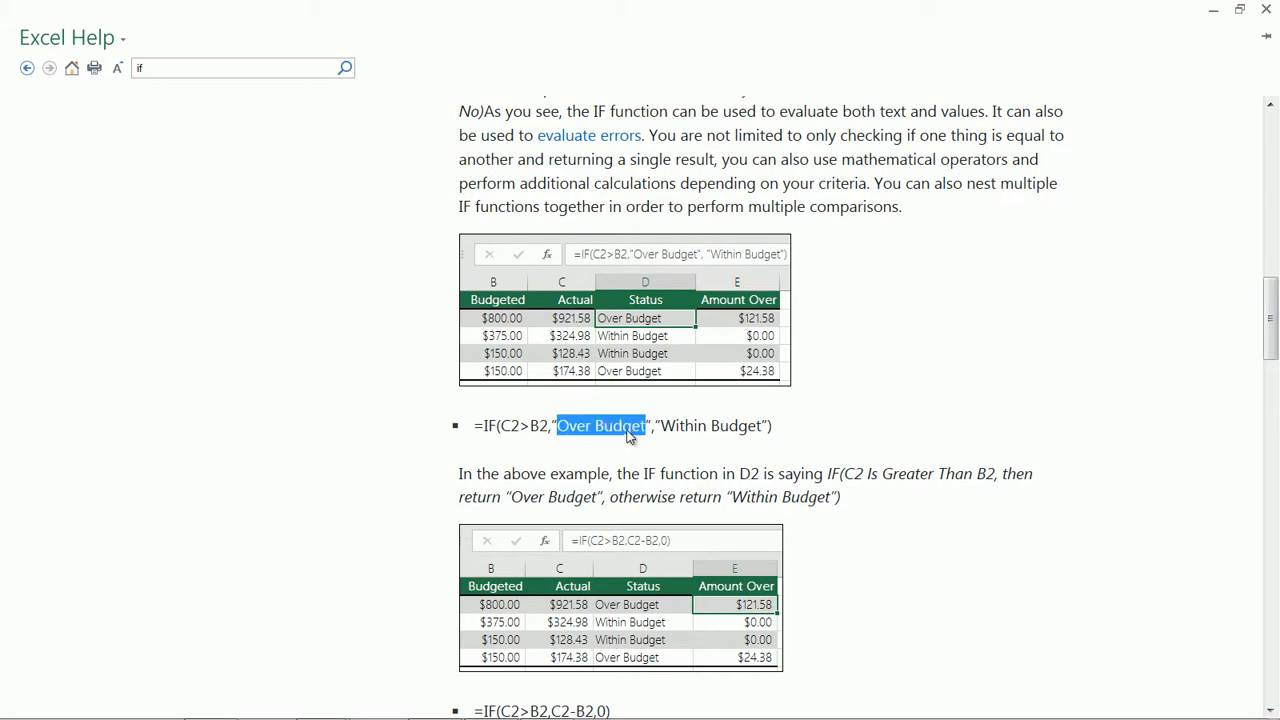
click(558, 428)
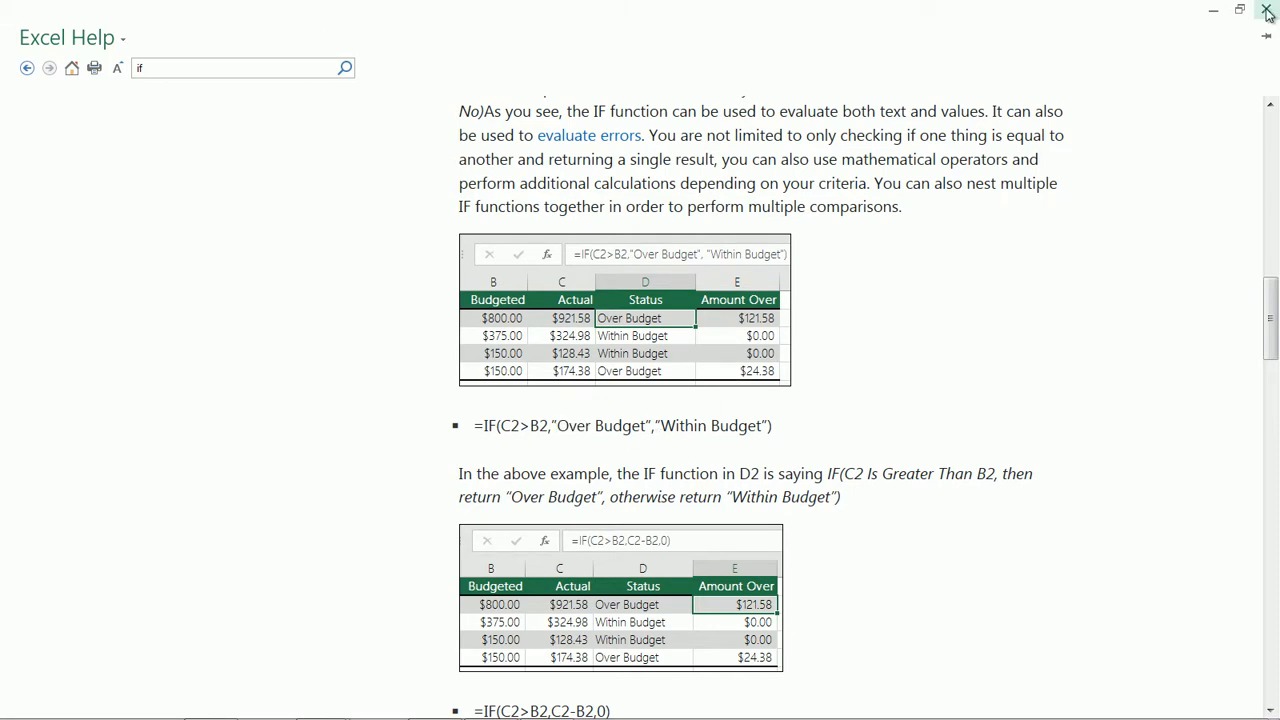
Leave the Help window and enter the formula =IF(A2>B2,"Num1 is greater","Num2 is greater") in cell F2
click(1212, 15)
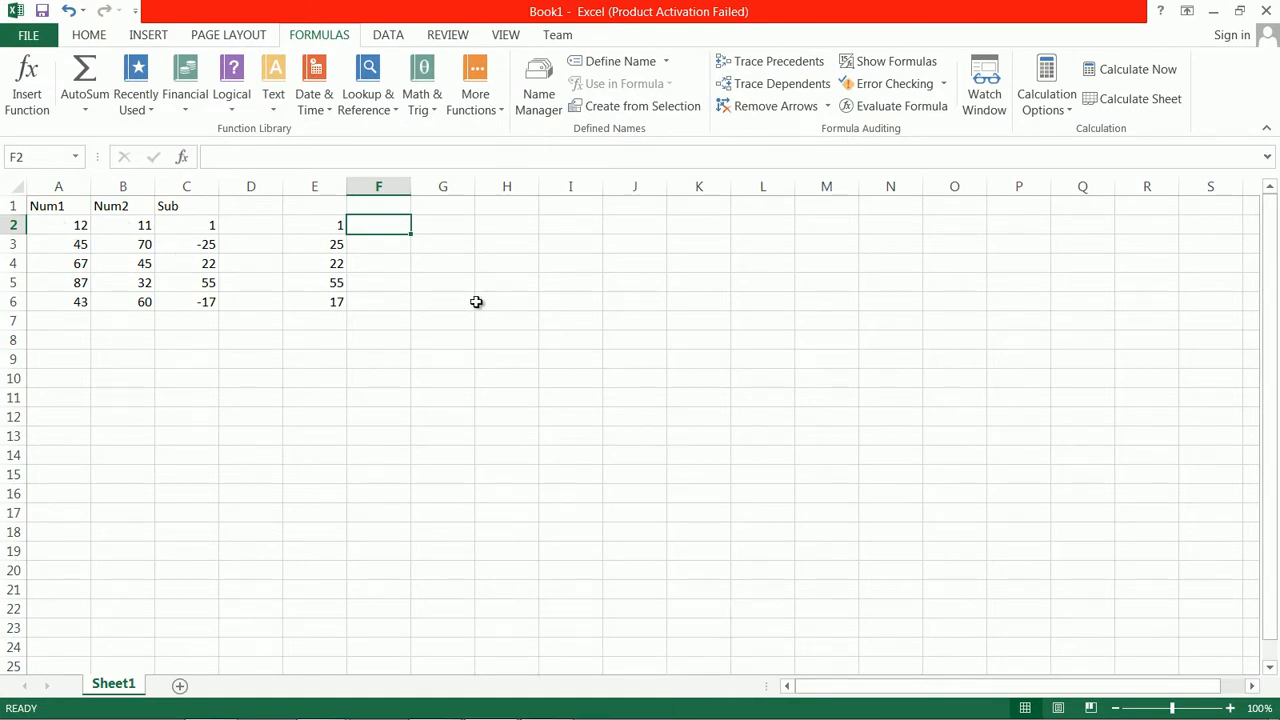
text(=)
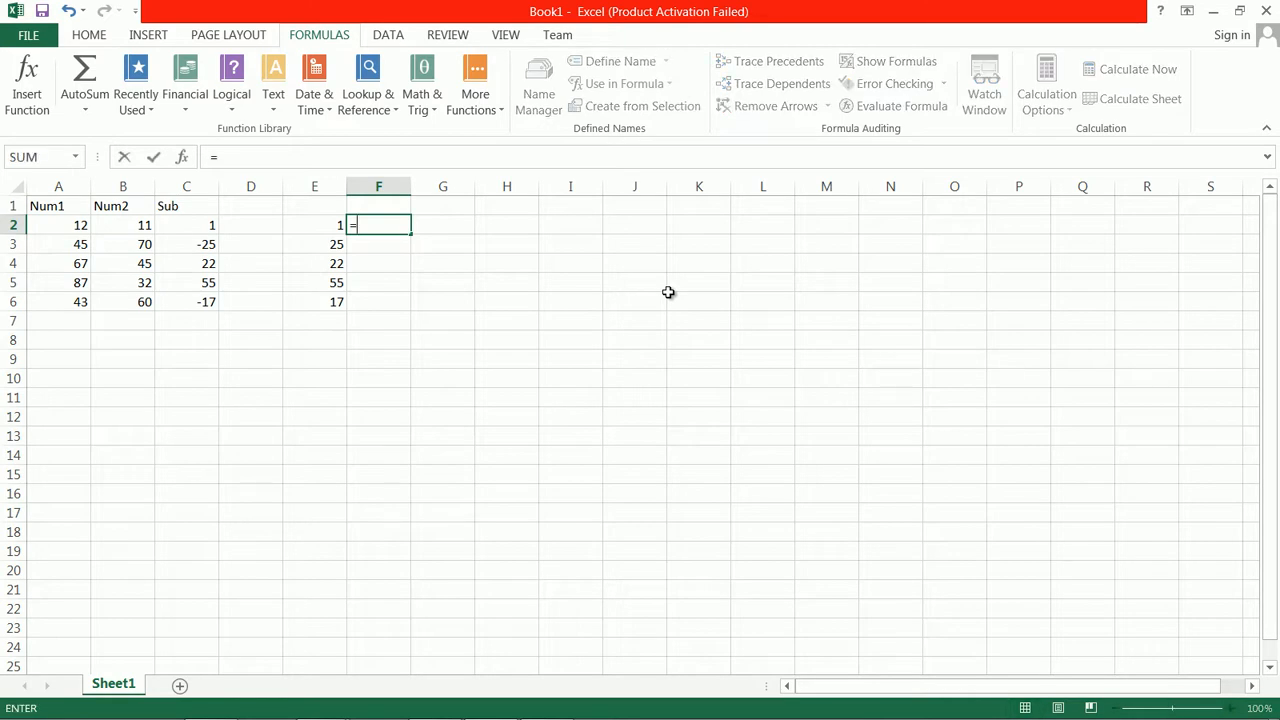
text(if)
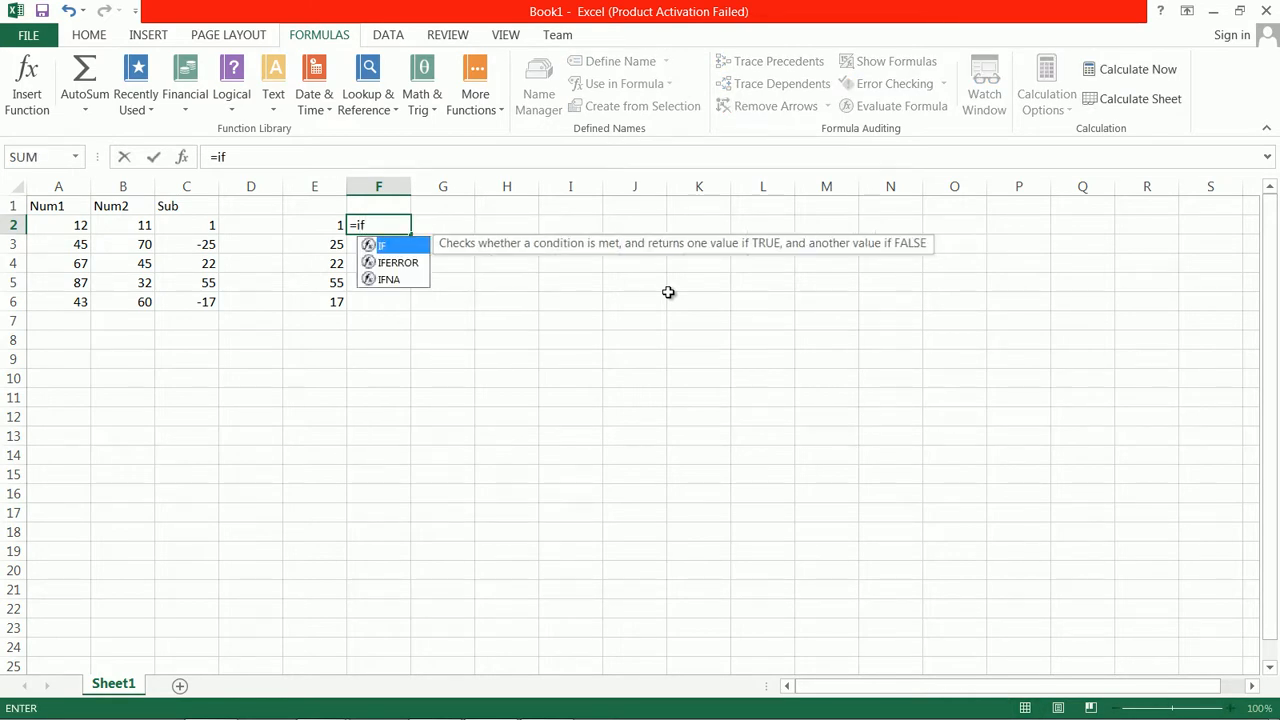
text(()
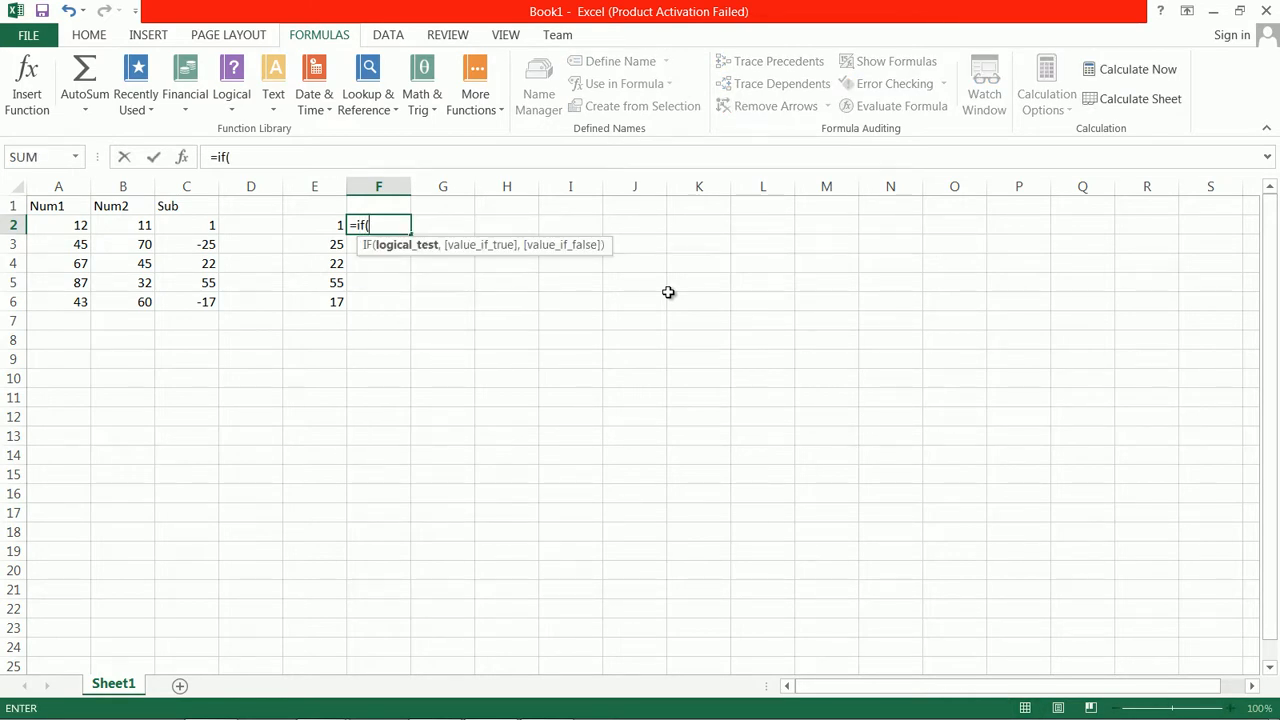
text(a2>b2)
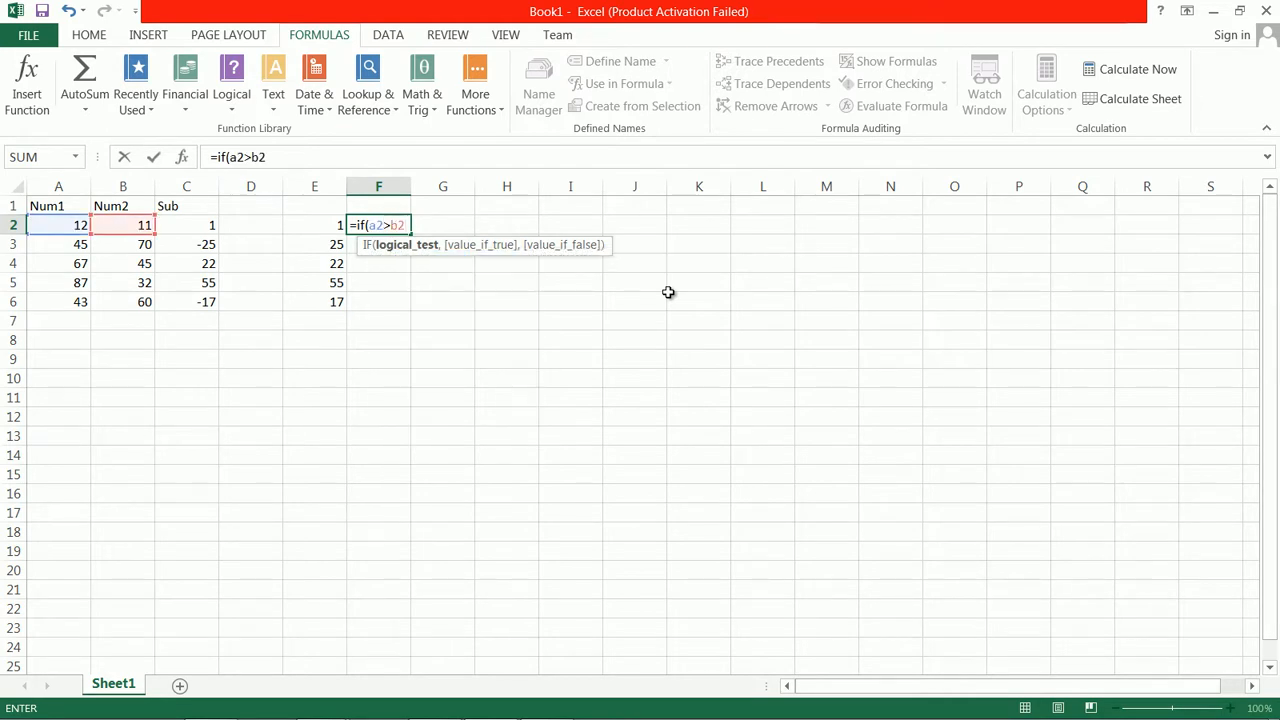
text(,"Num1)
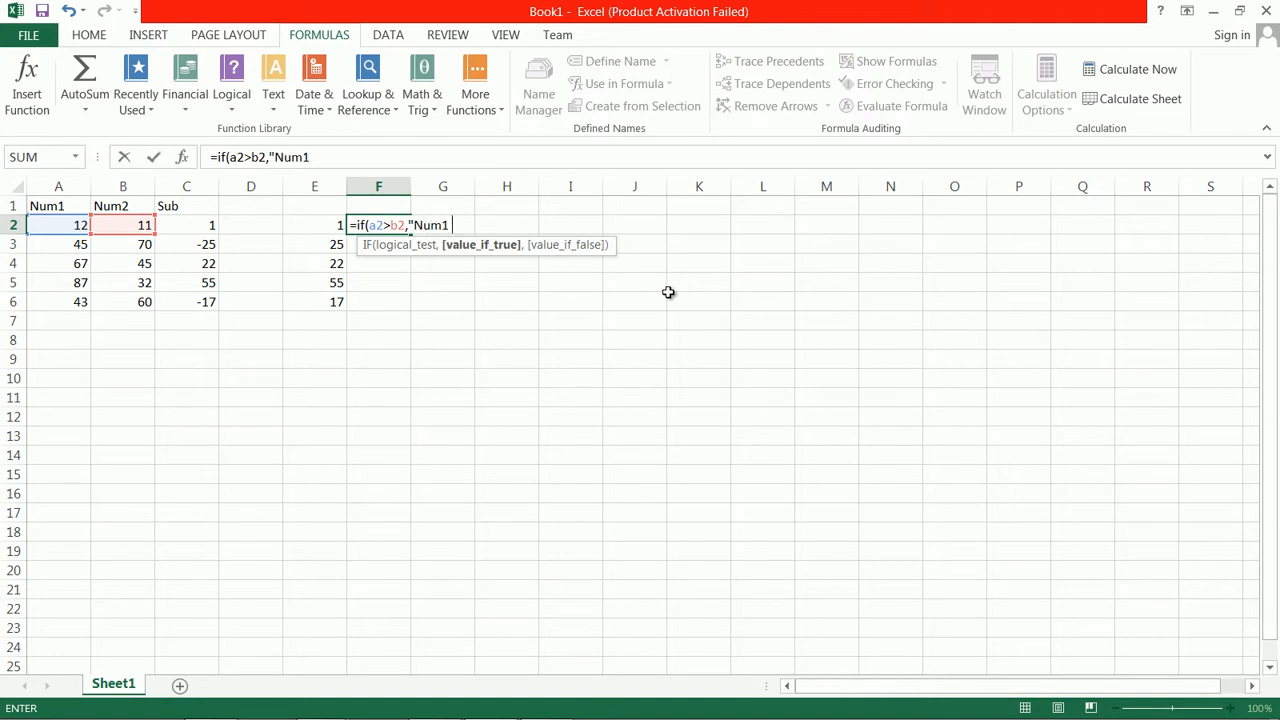
text( is graeater)
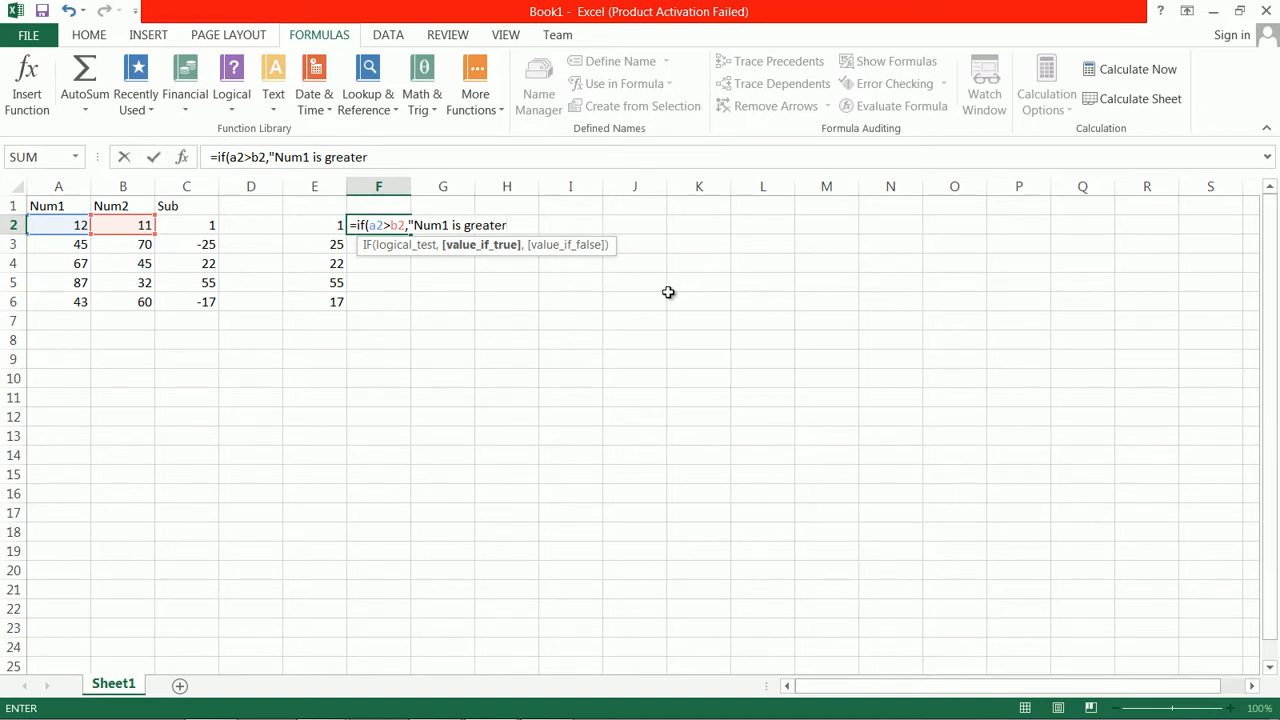
text(",)
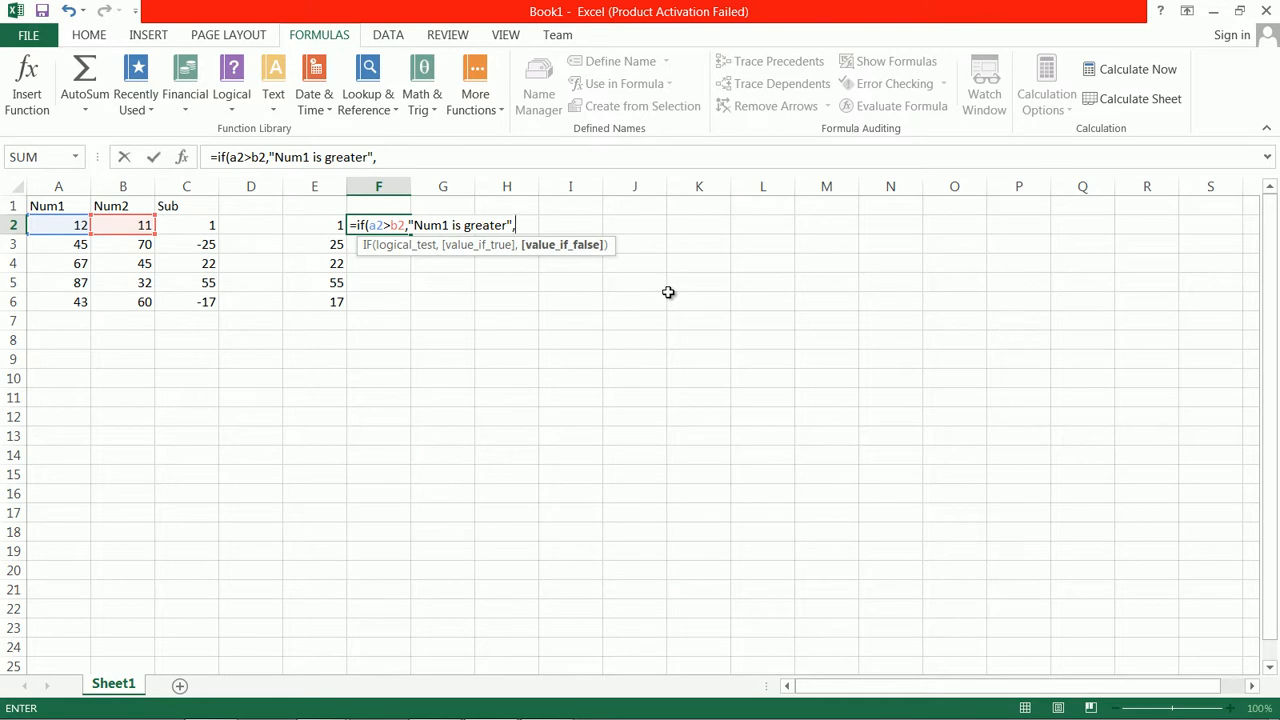
text("Num2 is greater)
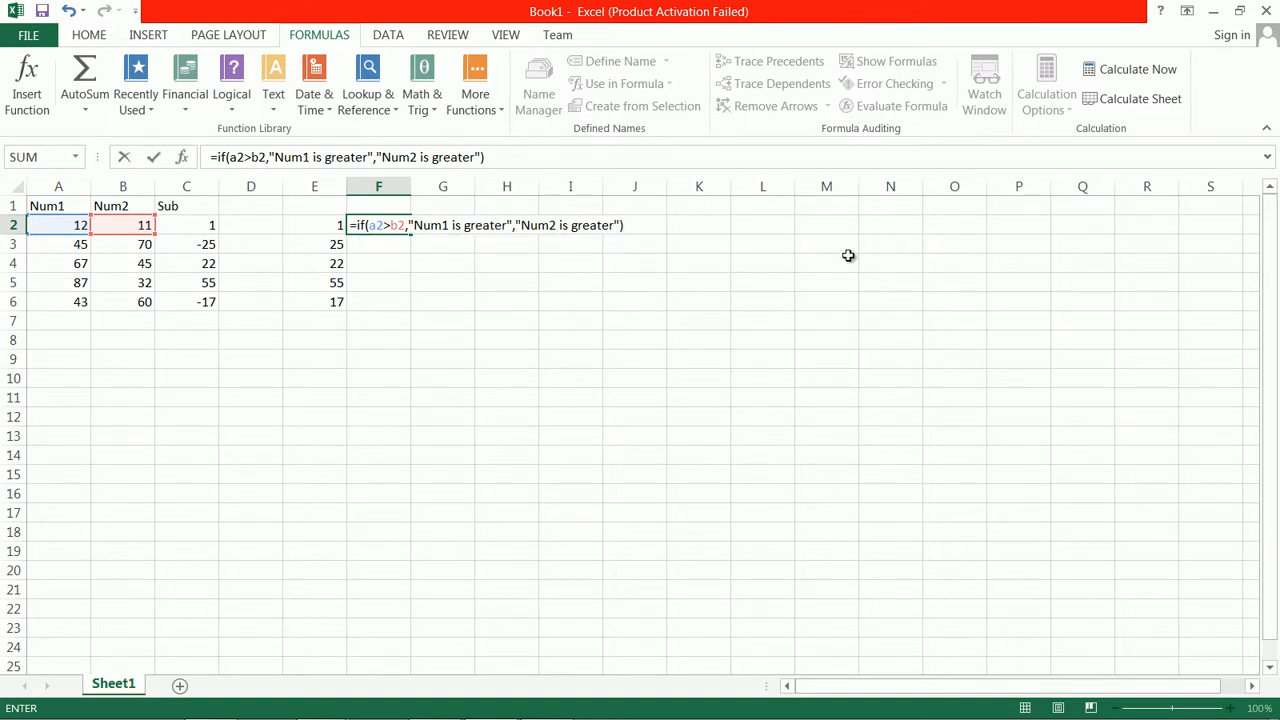
key(Return)
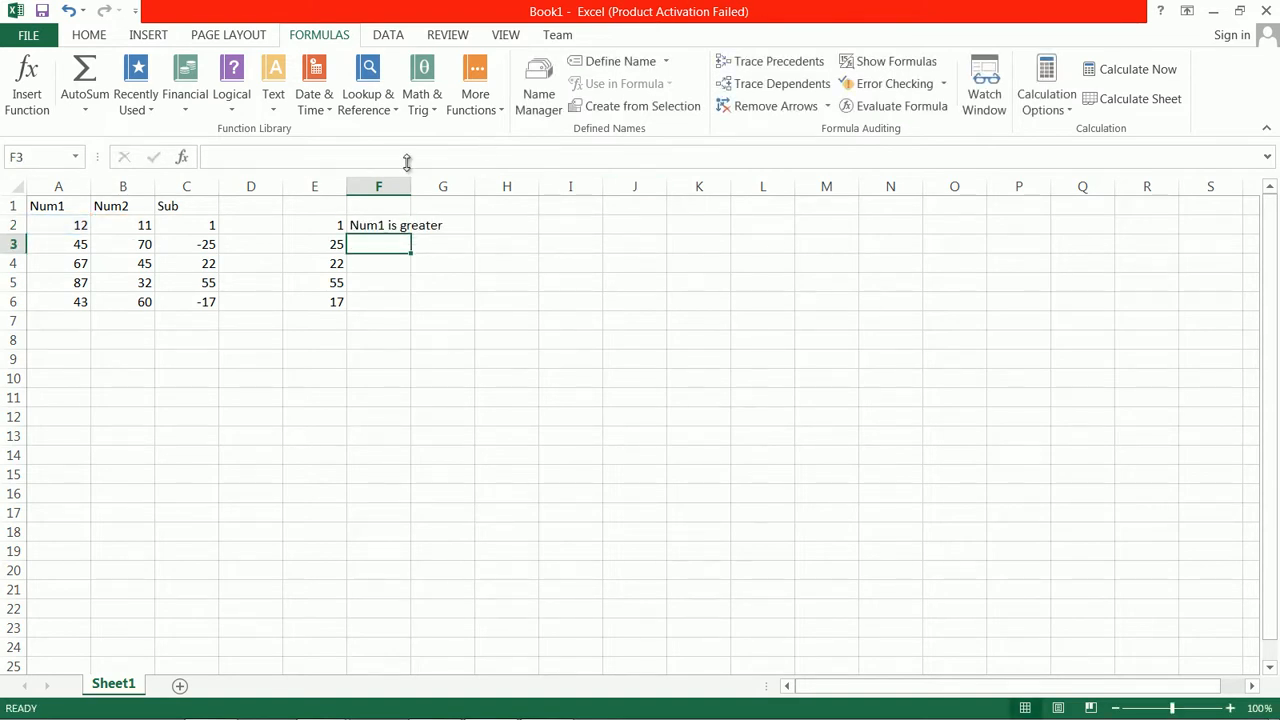
Widen column F to fit its text and fill the F2 formula down through F6
drag(413, 187, 471, 188)
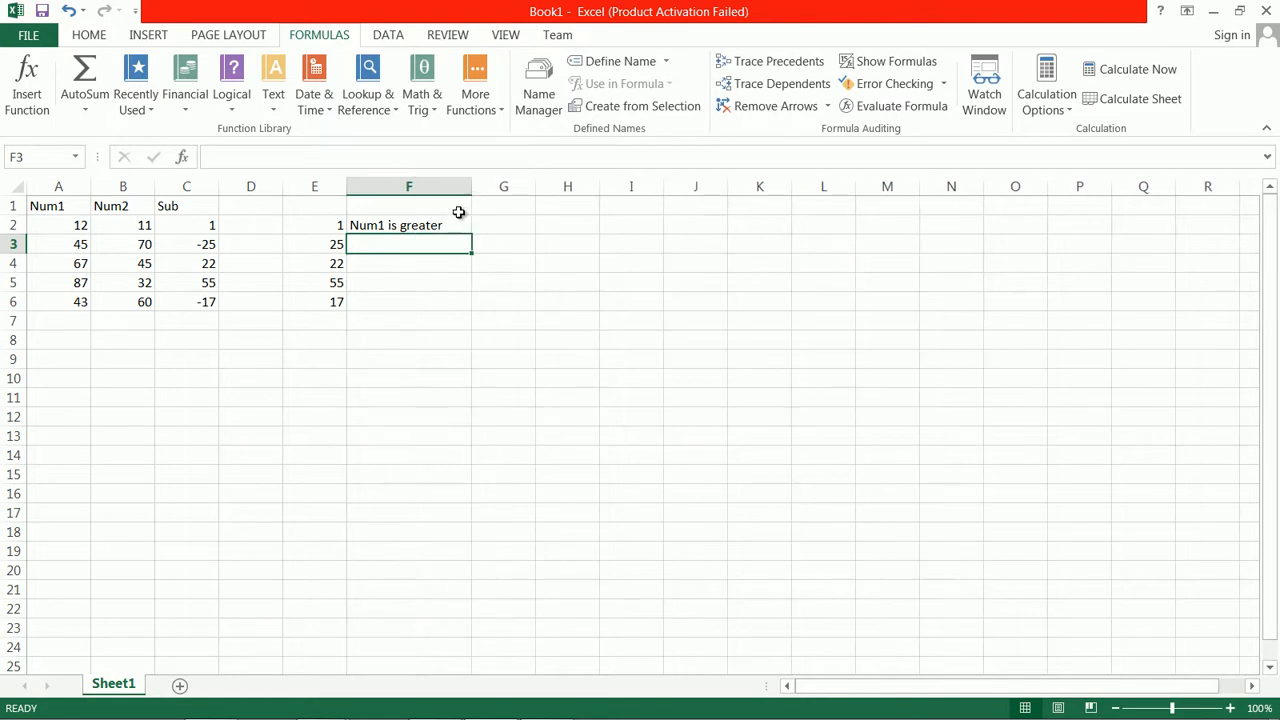
click(457, 224)
drag(477, 233, 481, 312)
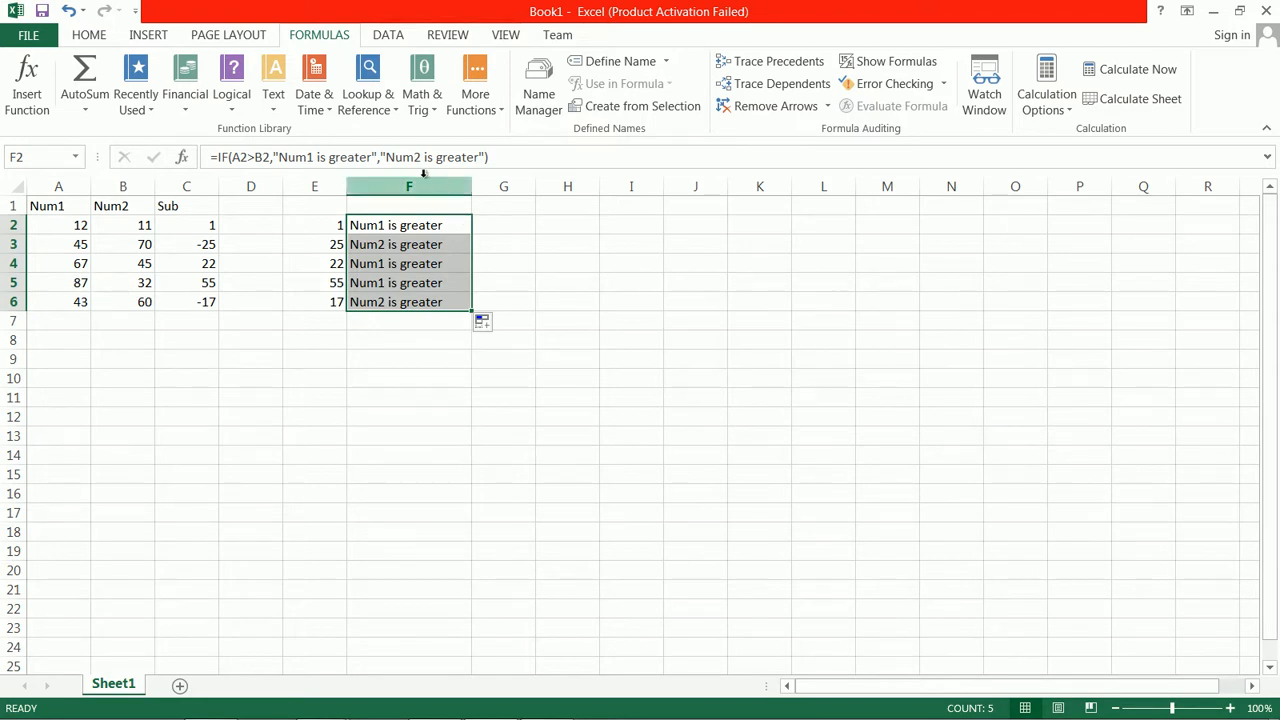
Compare the IF formula in E2 with the text-returning one in F2, and review the filled formulas through F6
click(316, 235)
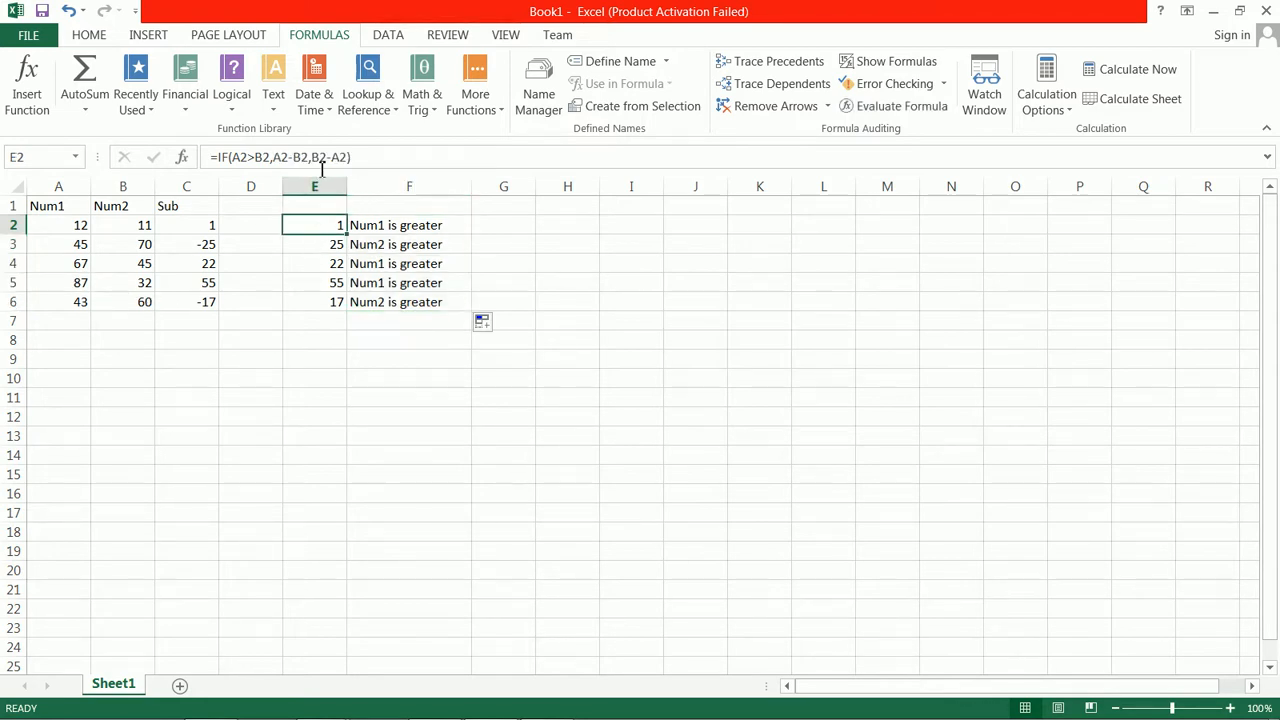
click(396, 227)
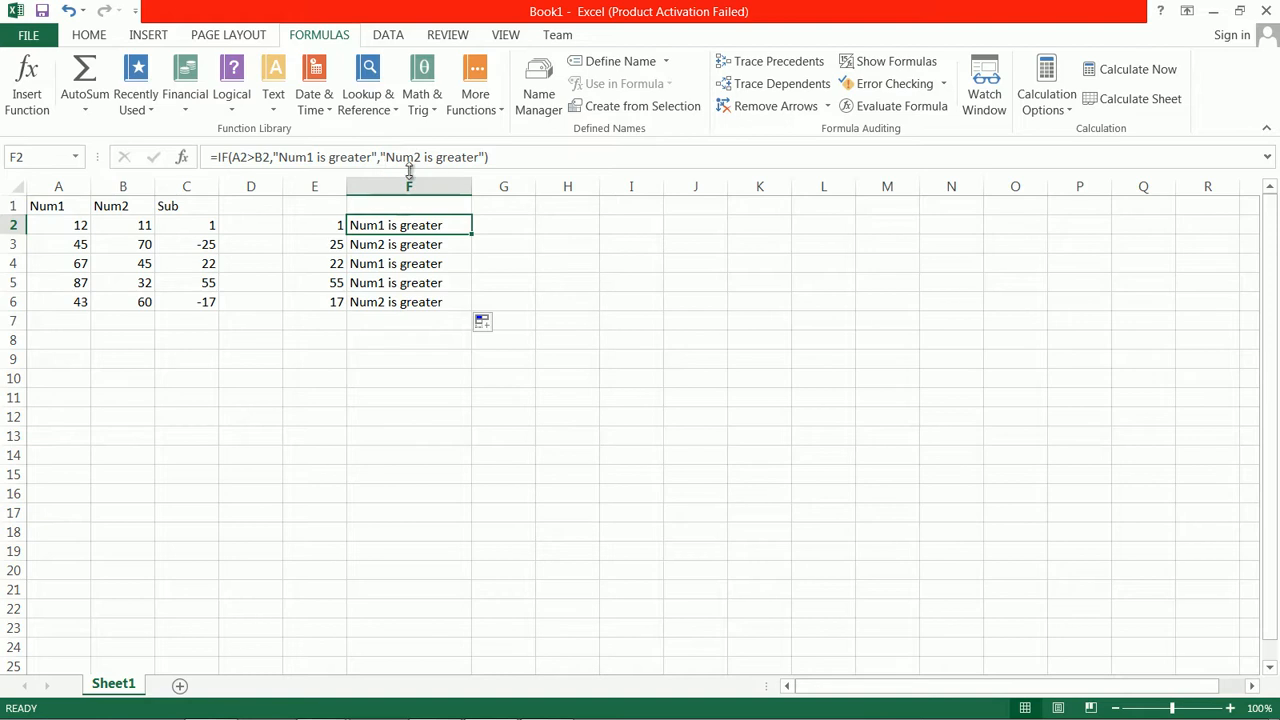
click(416, 245)
click(414, 226)
click(414, 245)
click(414, 264)
click(414, 283)
click(414, 302)
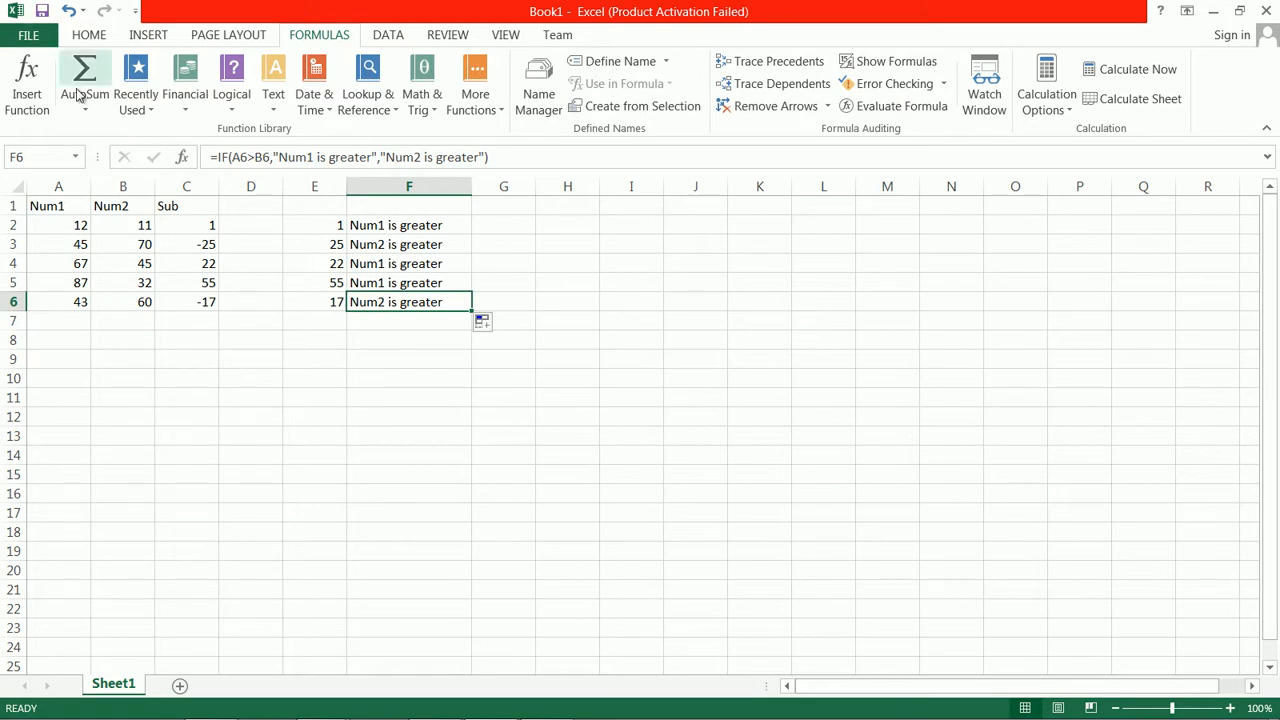
Add a new worksheet and enter the headers Roll NO., Name, Sub1, Sub2 and Sub3 in A1 through E1
click(180, 685)
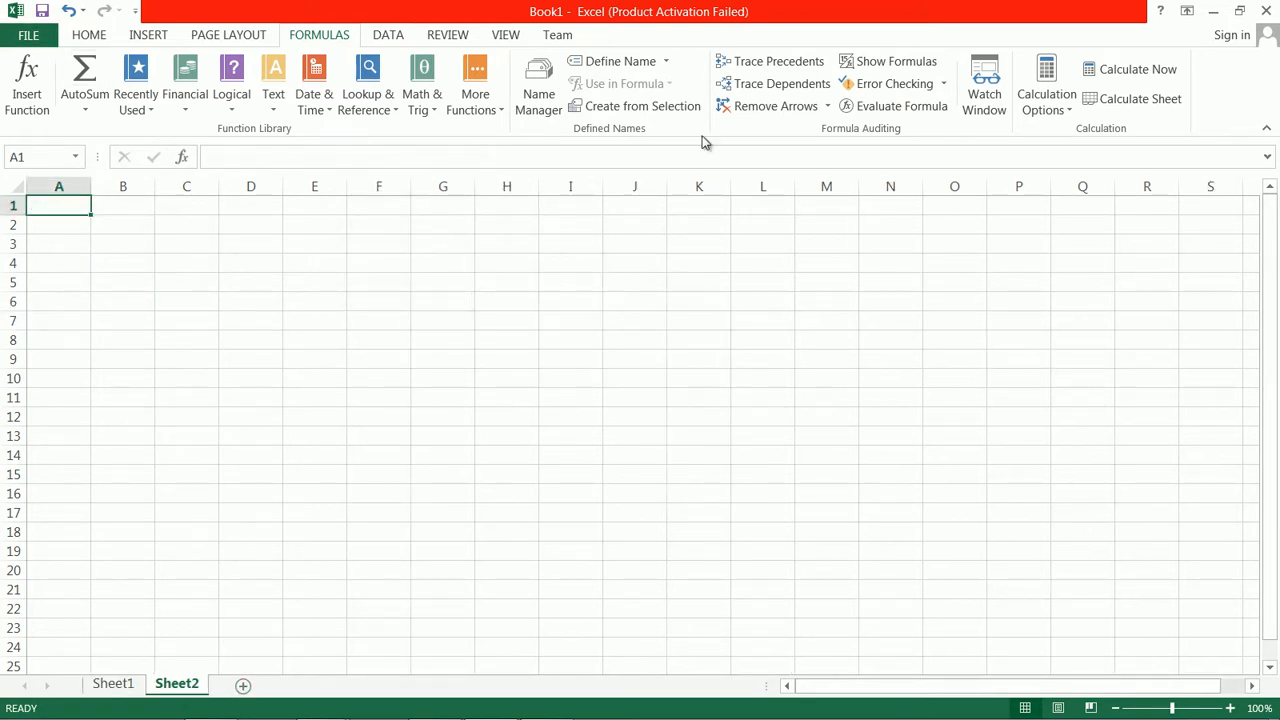
text(Roll NO.)
key(Tab)
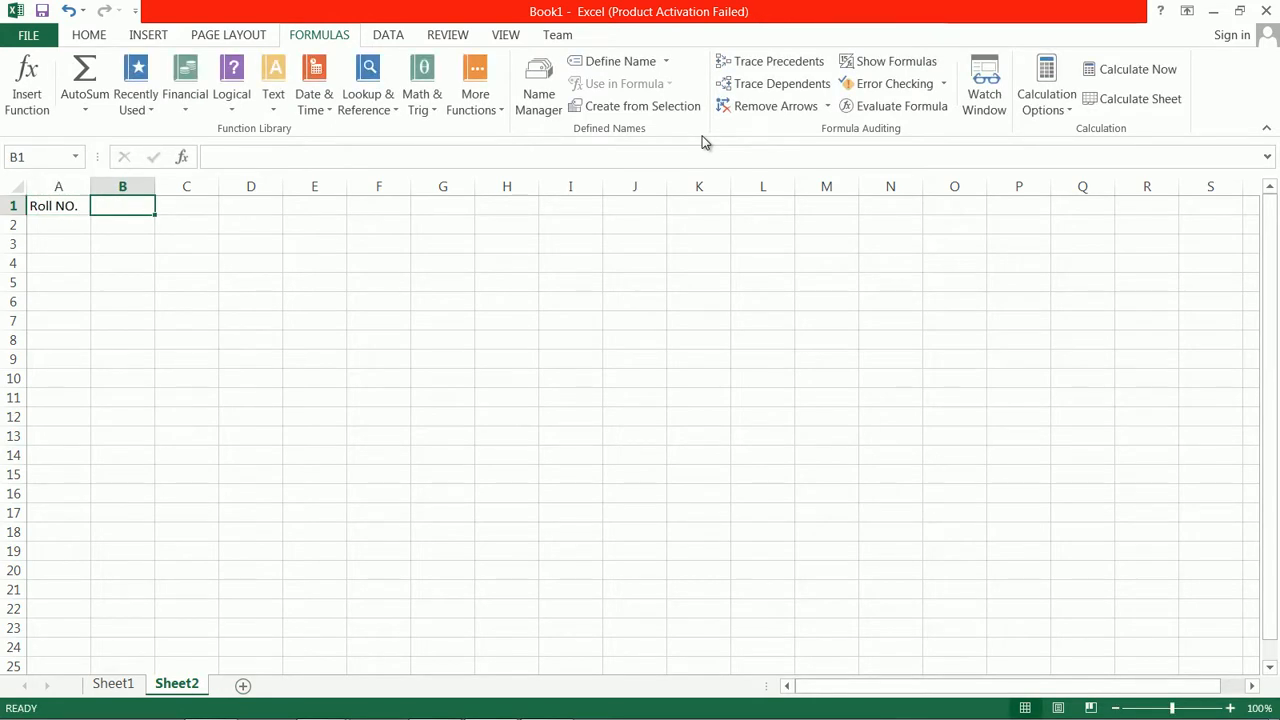
text(Name)
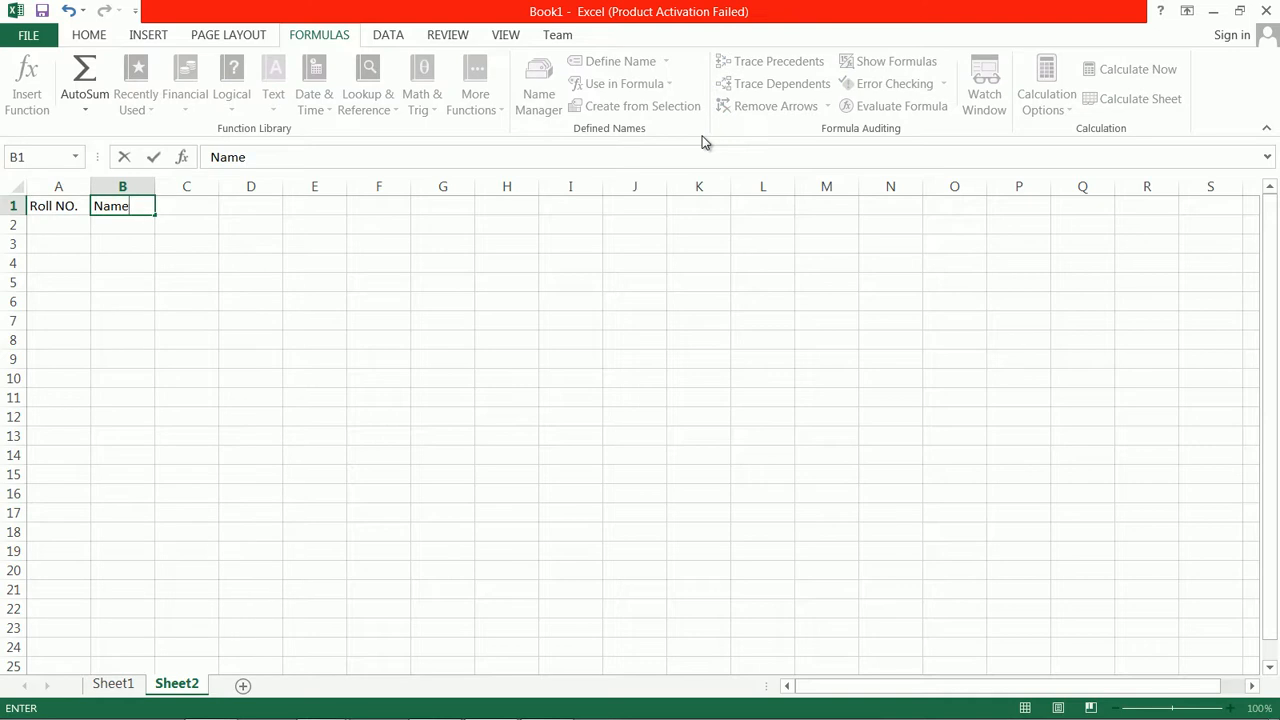
key(Tab)
text(Sub1)
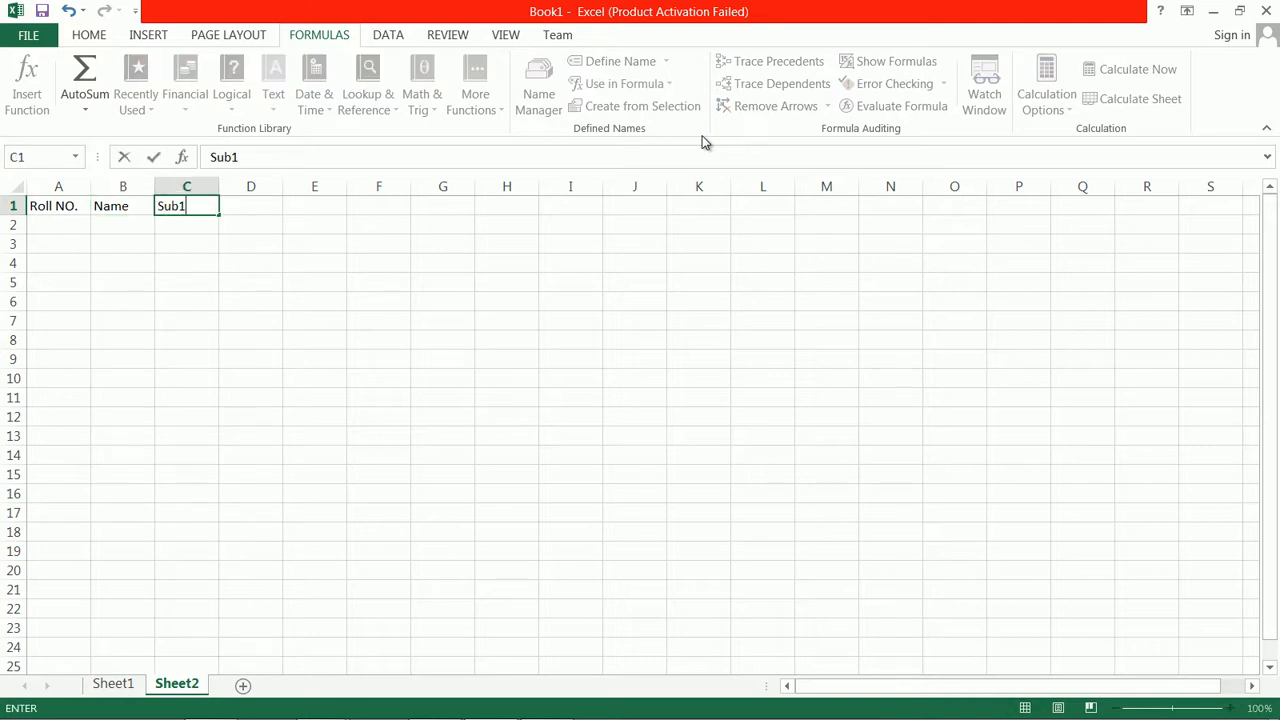
key(Tab)
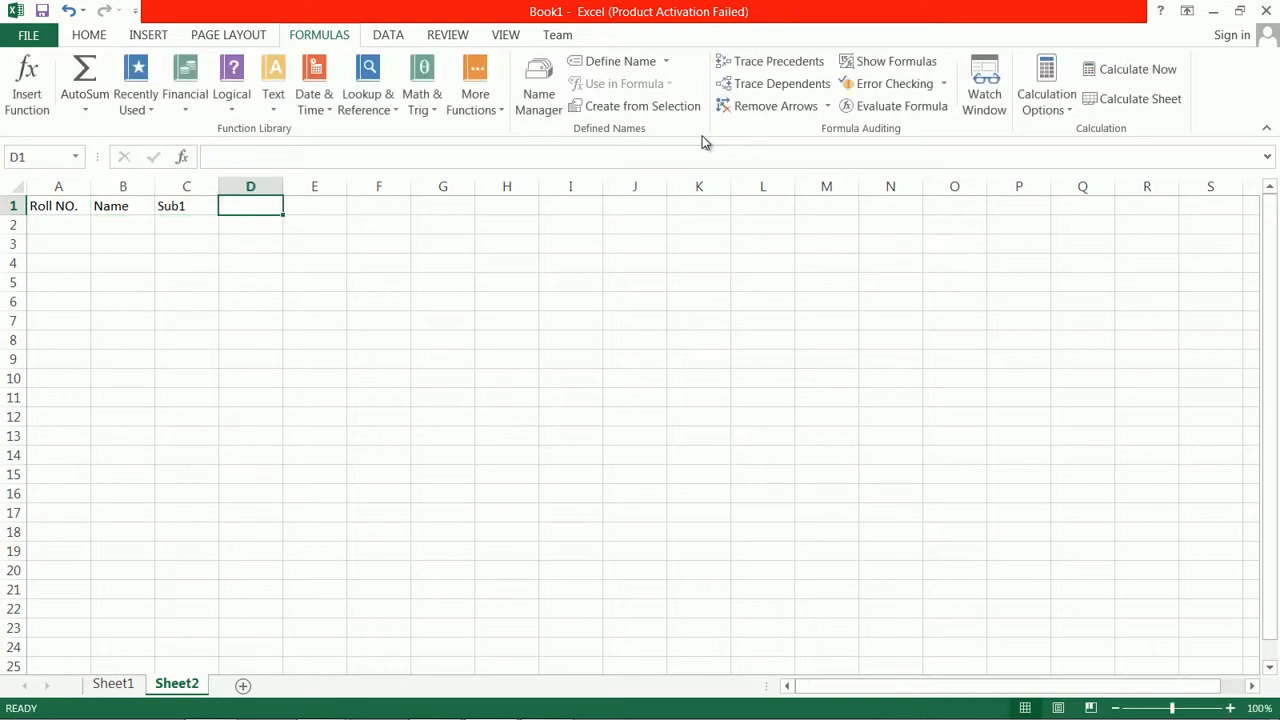
text(Sub2)
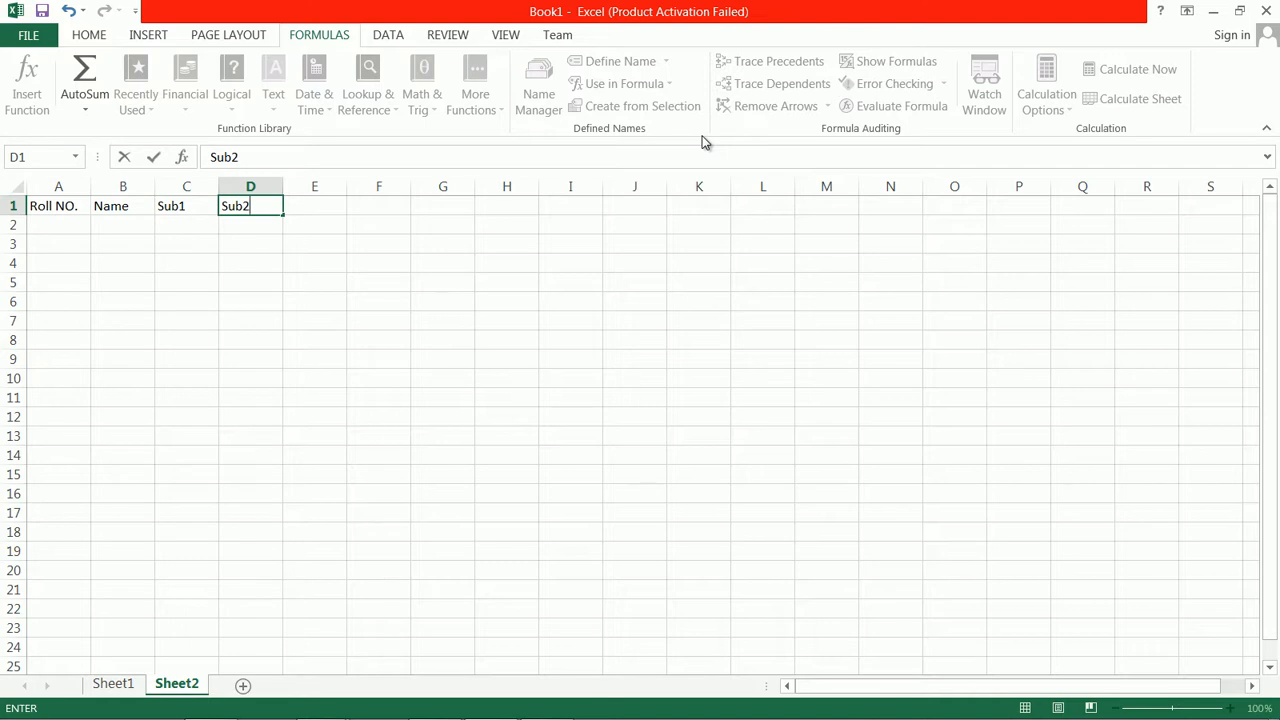
key(Tab)
text(Sub3)
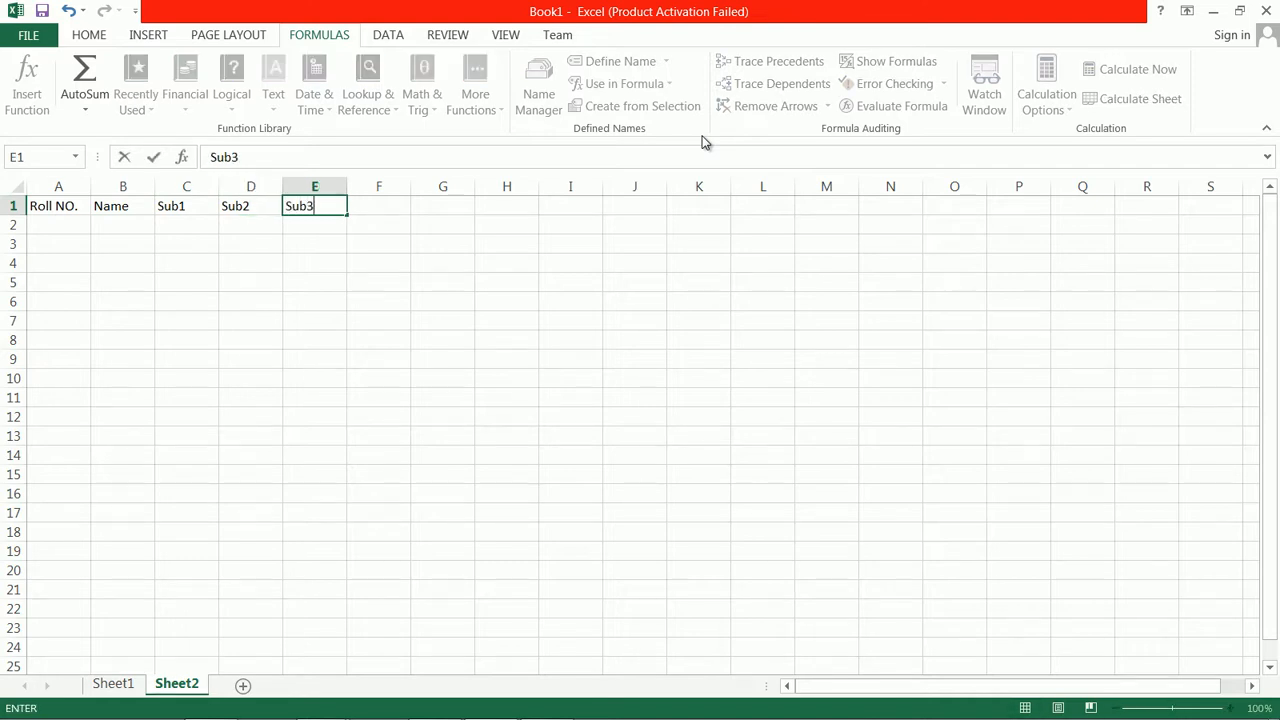
key(Tab)
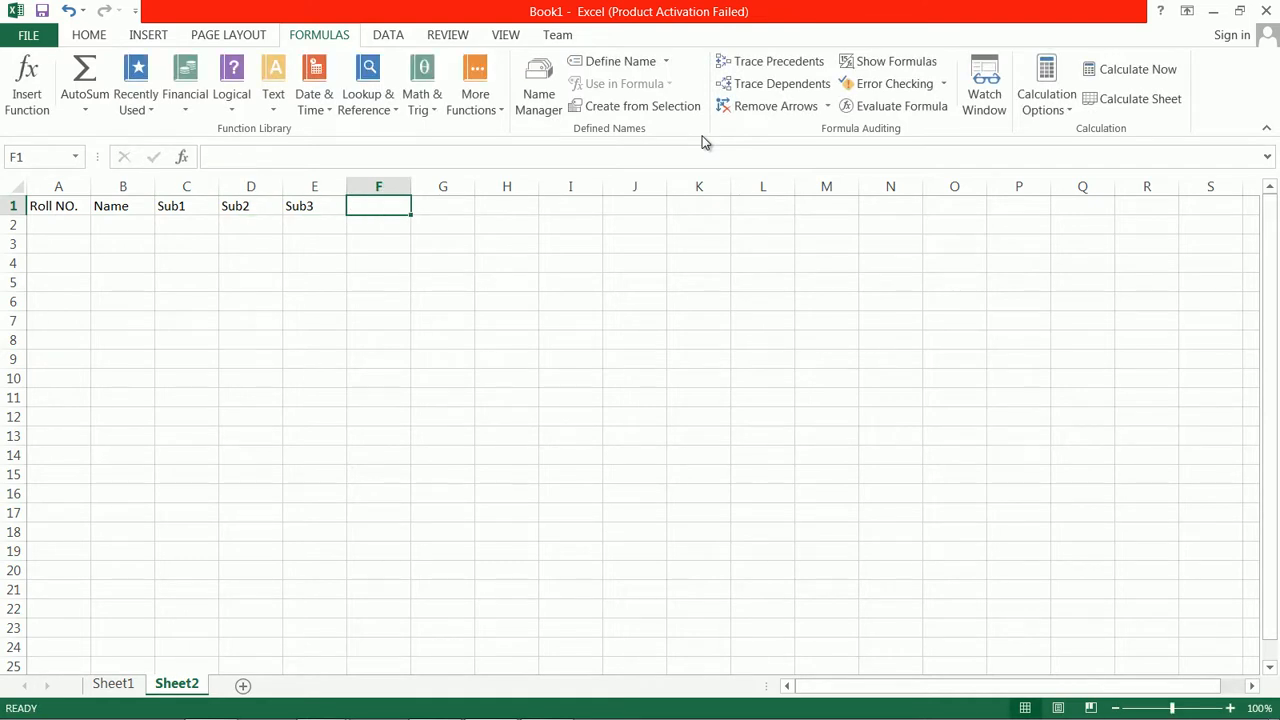
Enter the headers Total, Percentage and Status in F1 through H1, and widen column G to fit its header
text(Total Pe)
key(BackSpace)
key(BackSpace)
key(BackSpace)
key(BackSpace)
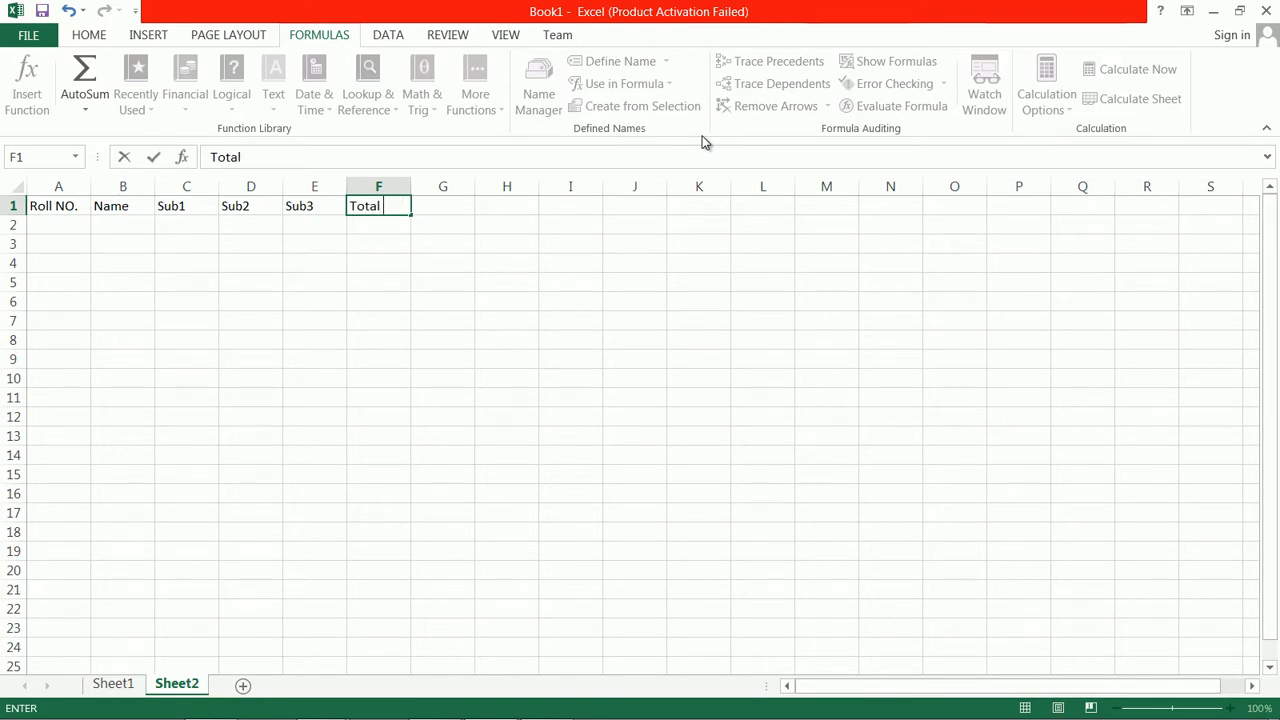
key(Tab)
text(P)
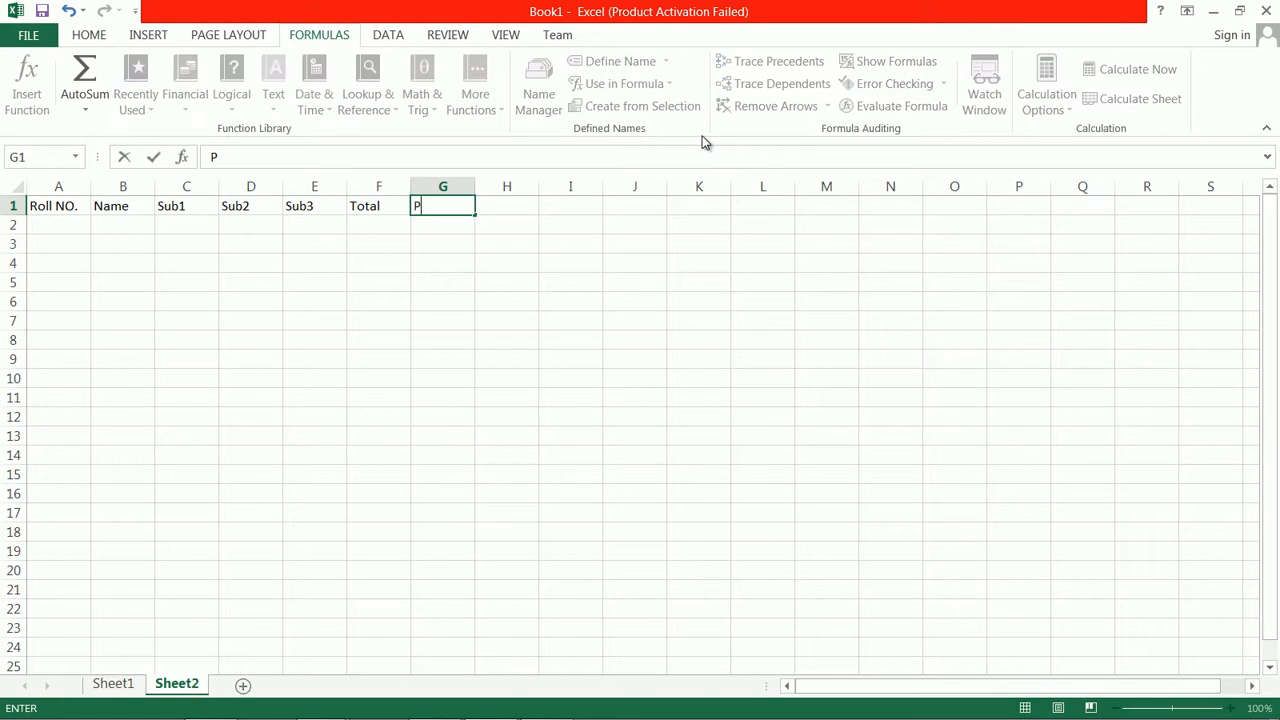
text(ercentage)
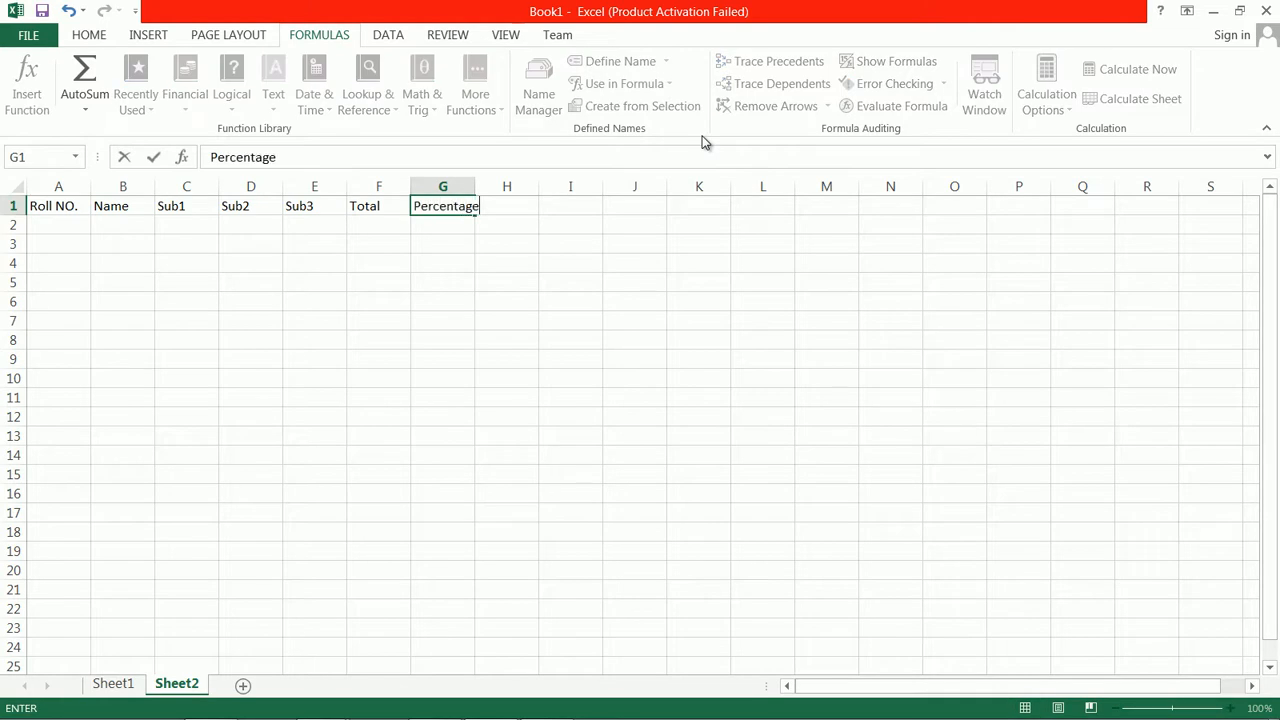
key(Tab)
text(Statu)
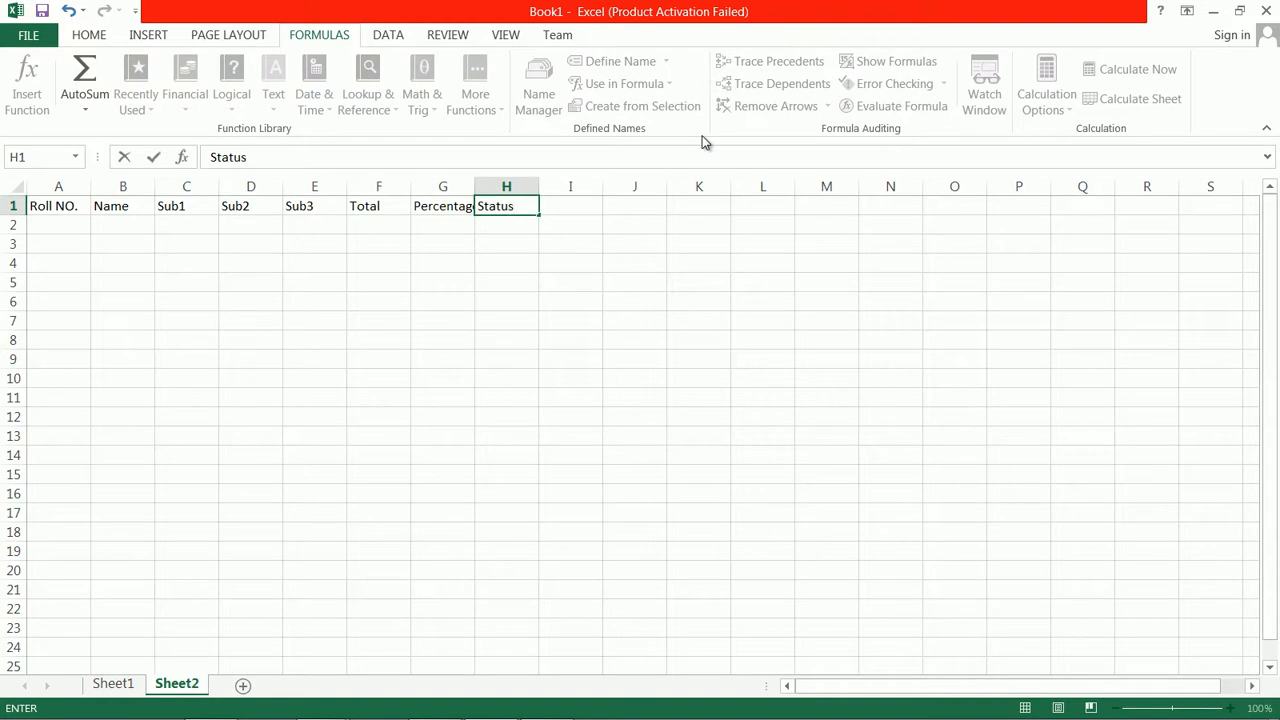
text(s)
key(Return)
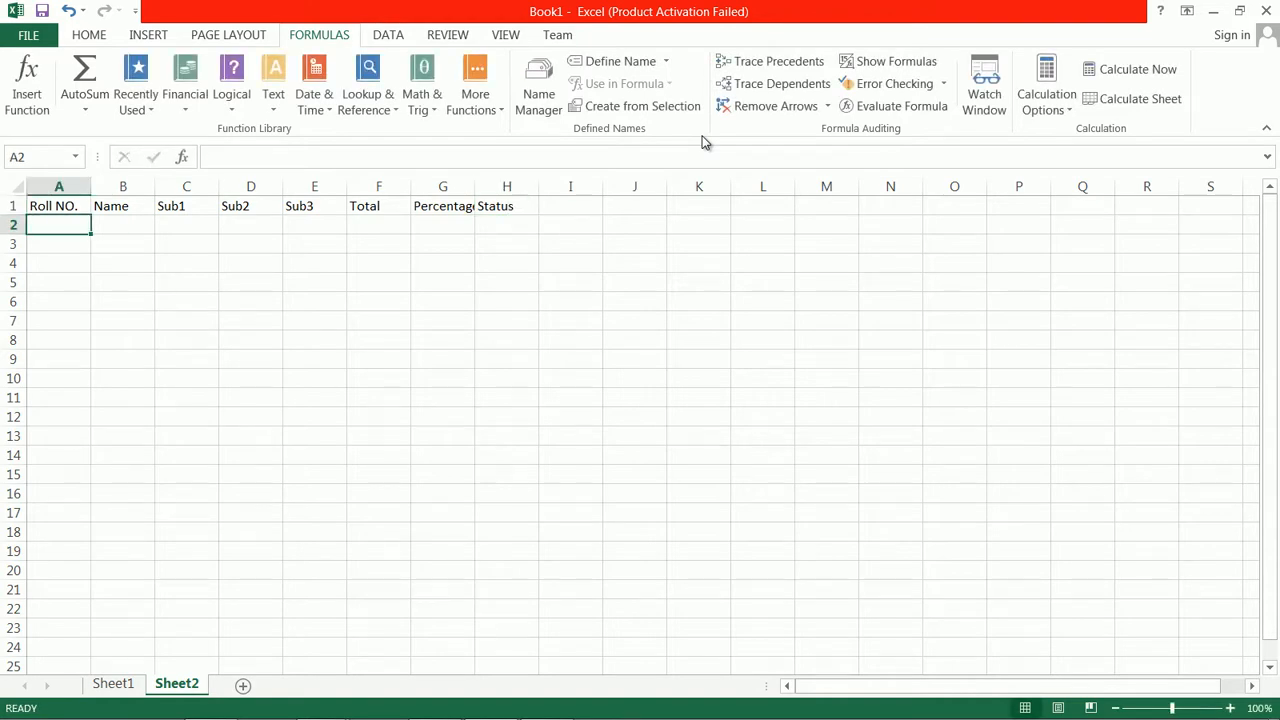
drag(475, 187, 499, 187)
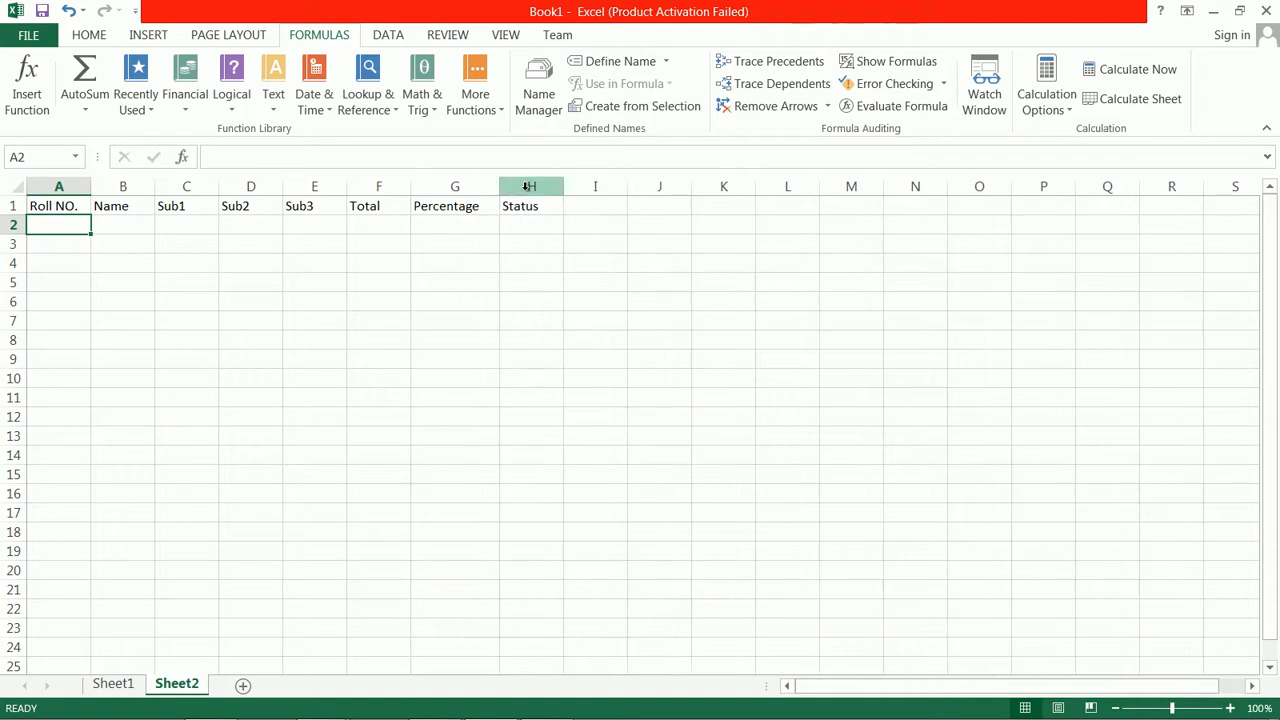
Number the Roll NO. column 1 to 5 by entering 1 in A2 and filling the series down to A6
double_click(54, 225)
text(1)
key(Return)
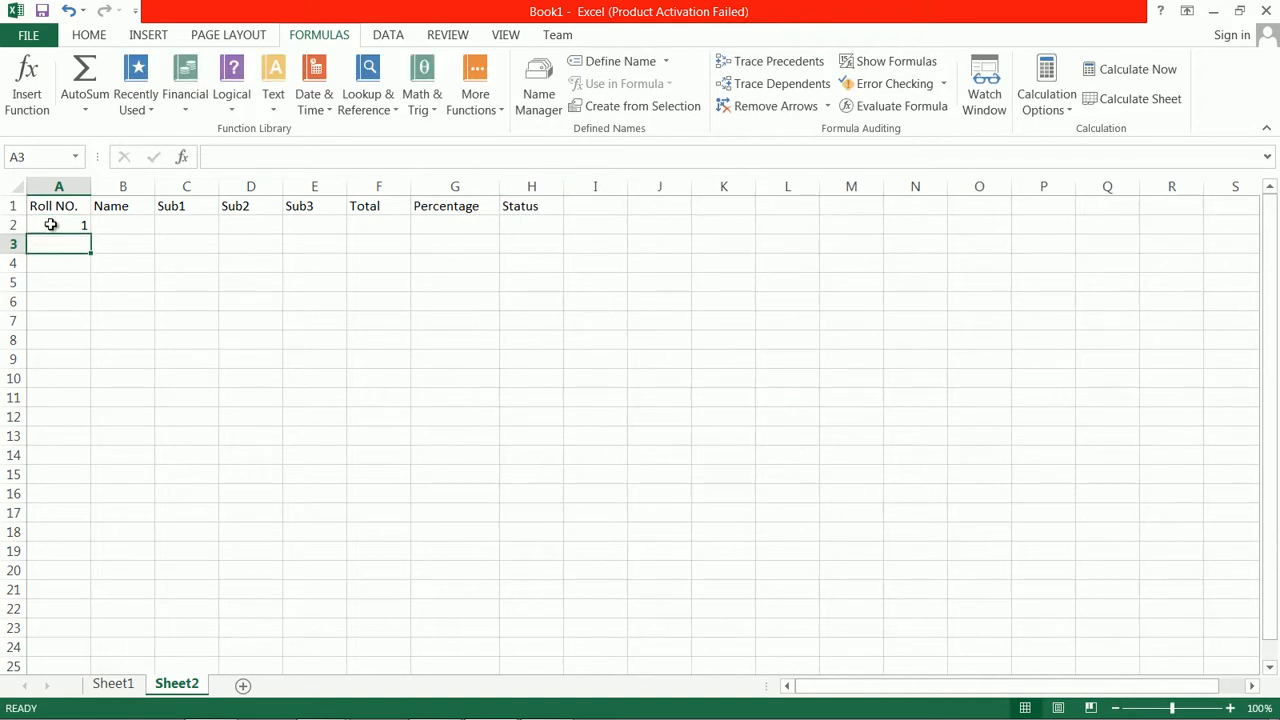
click(50, 225)
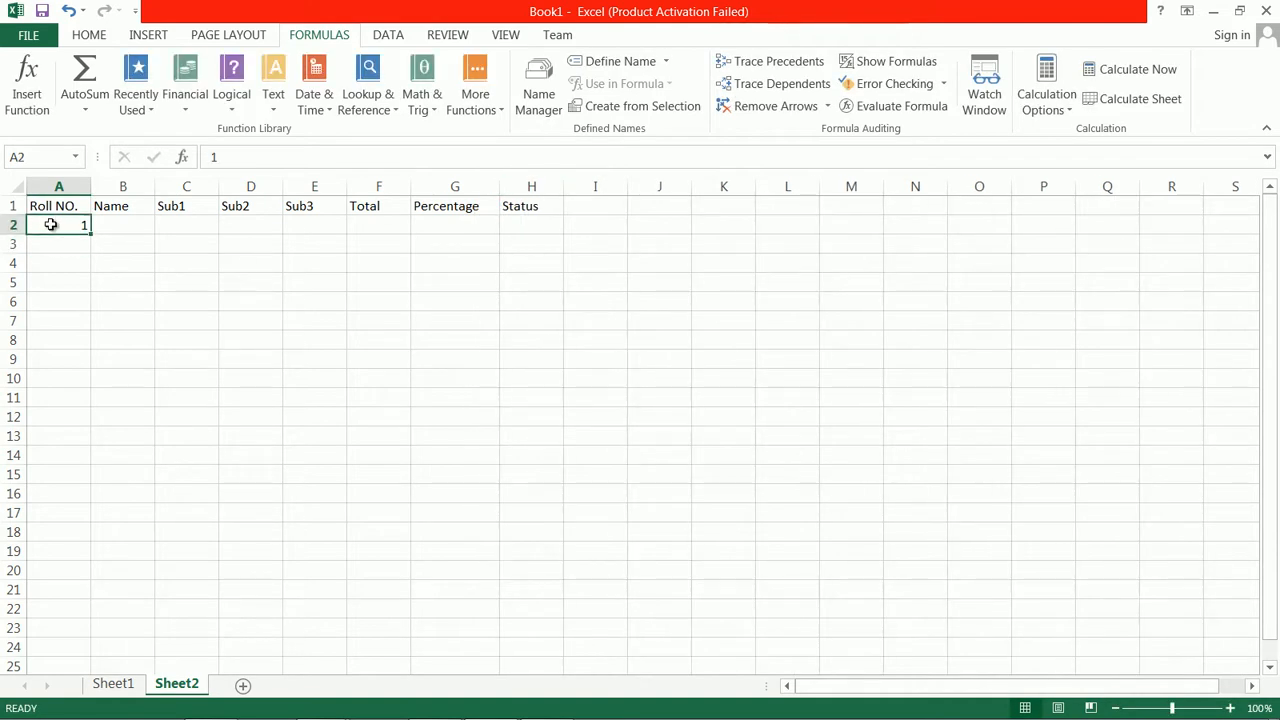
drag(94, 232, 89, 304)
Fill the Name column from B2 through B6 with the five students' first names
click(117, 225)
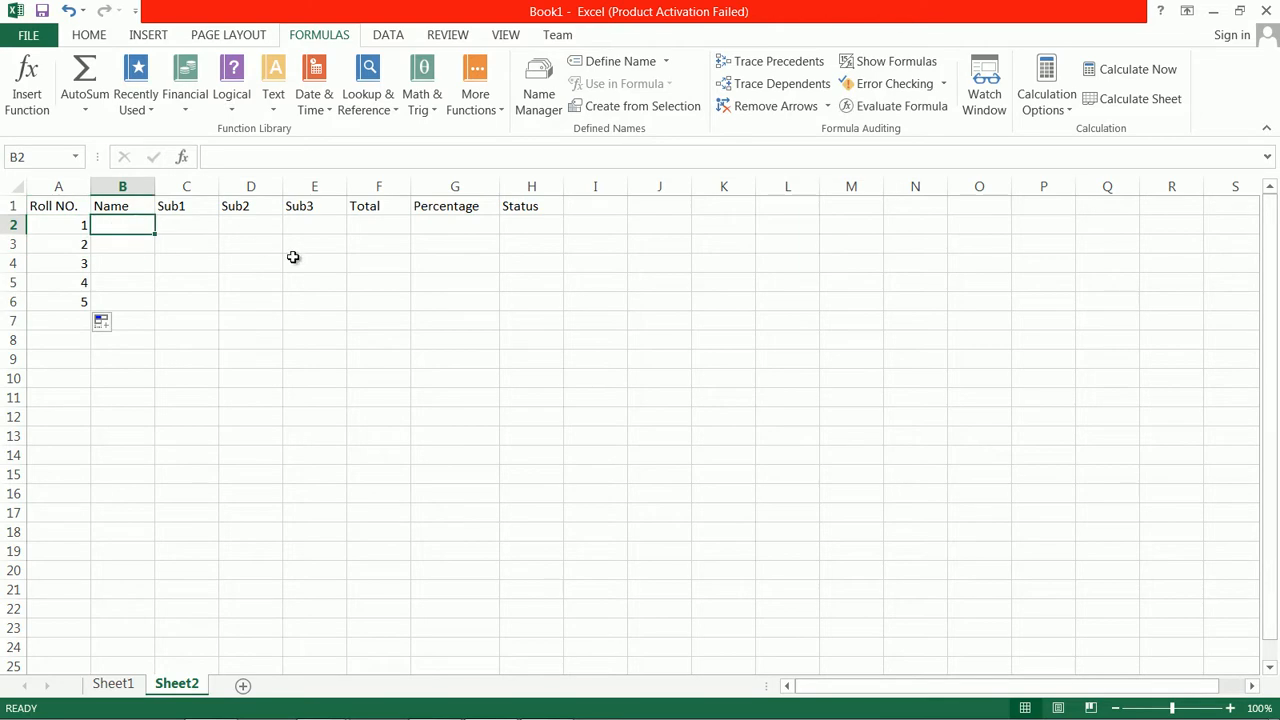
text(Sam)
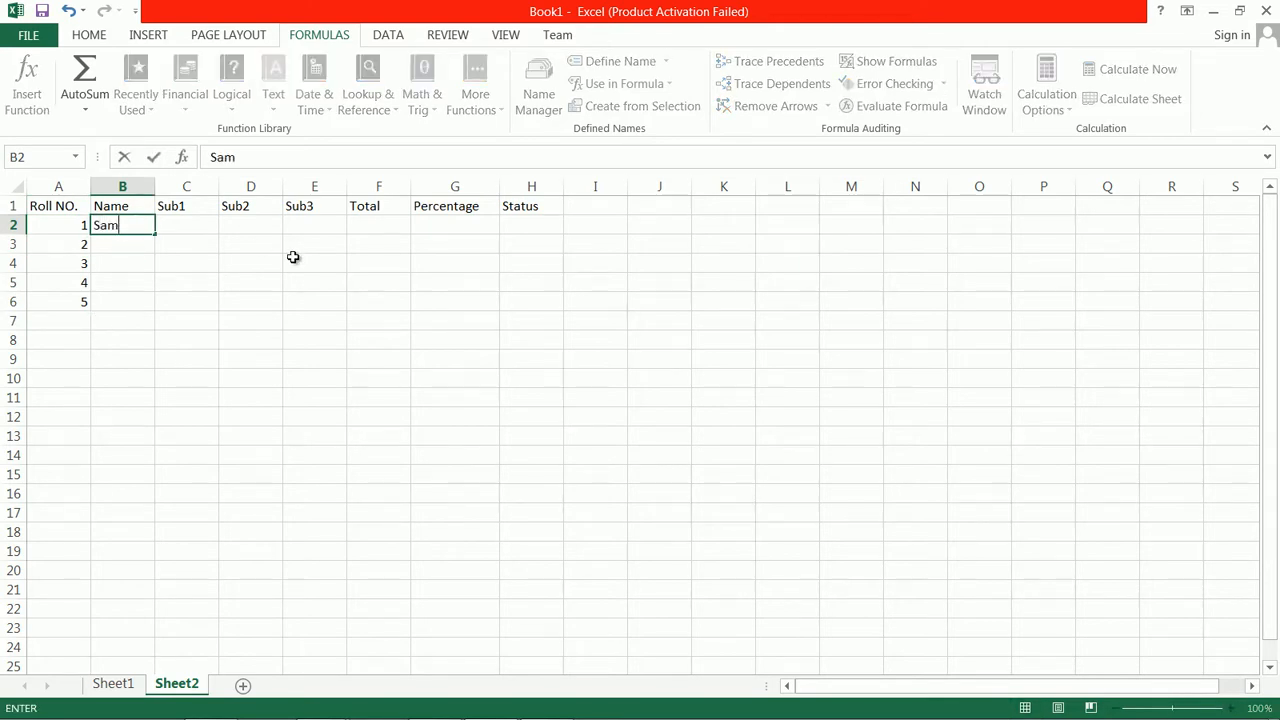
key(Return)
text(Jam)
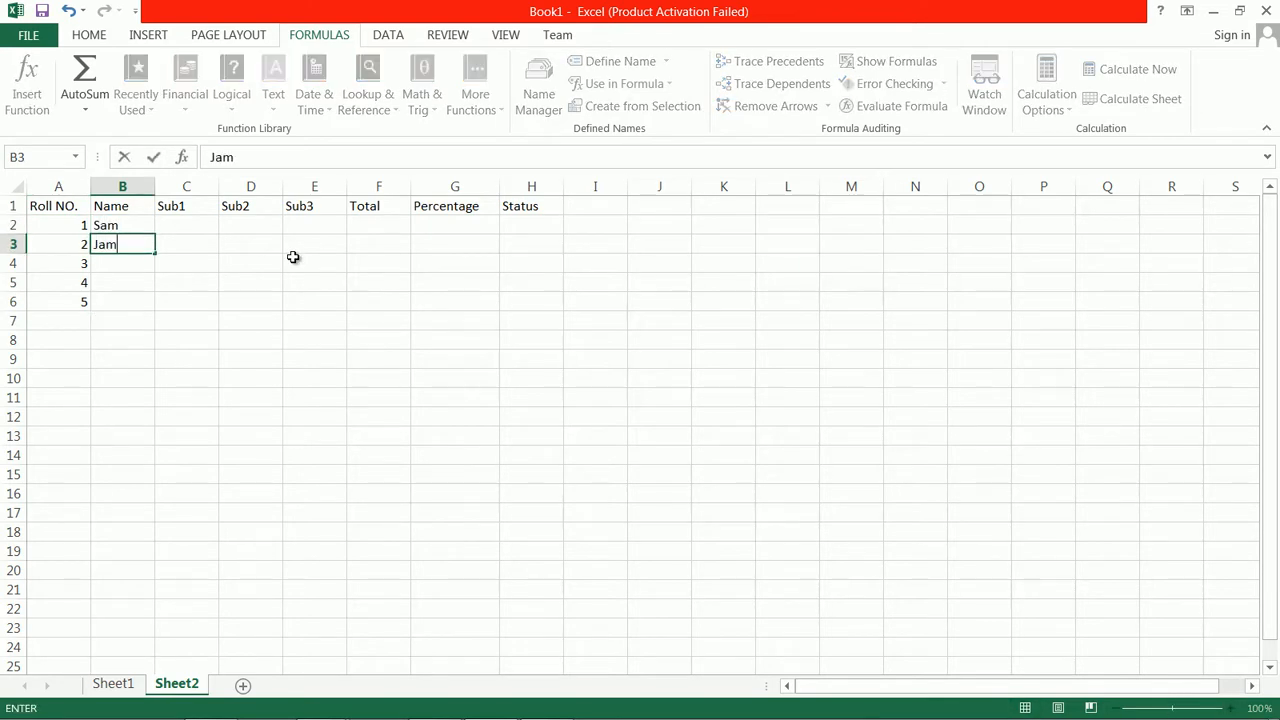
key(Return)
text(Tom)
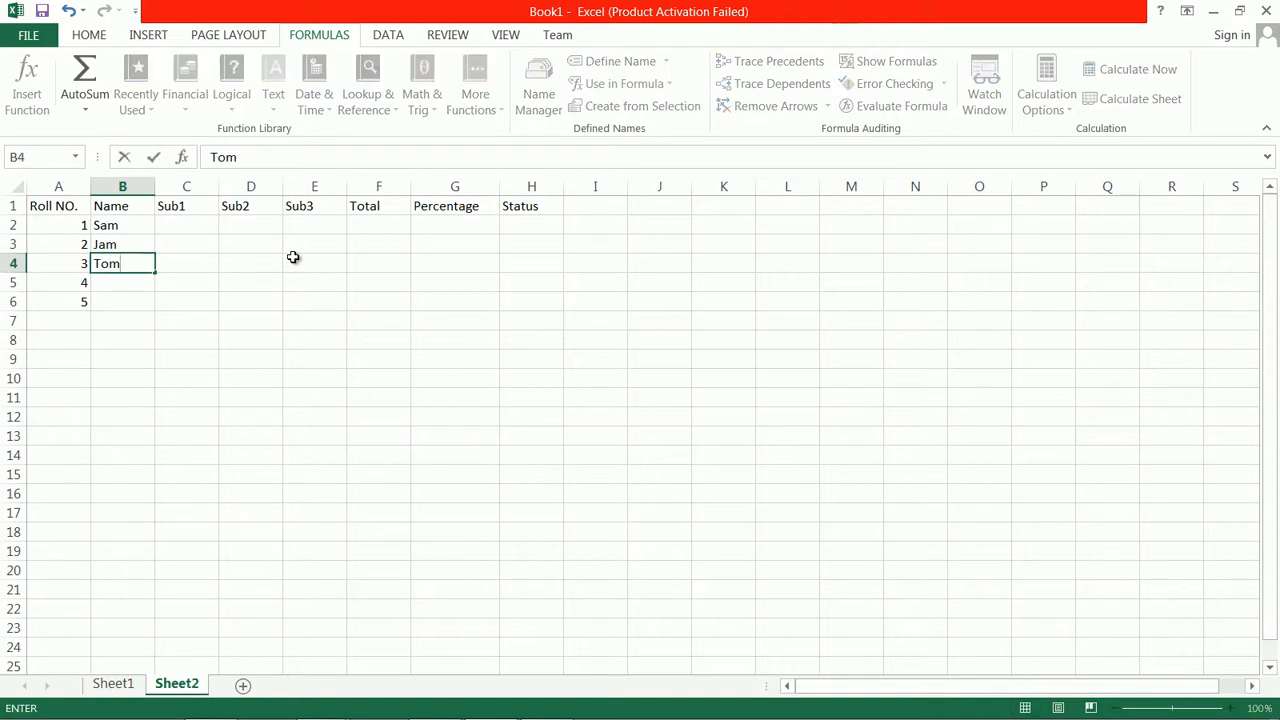
key(Return)
text(Bob)
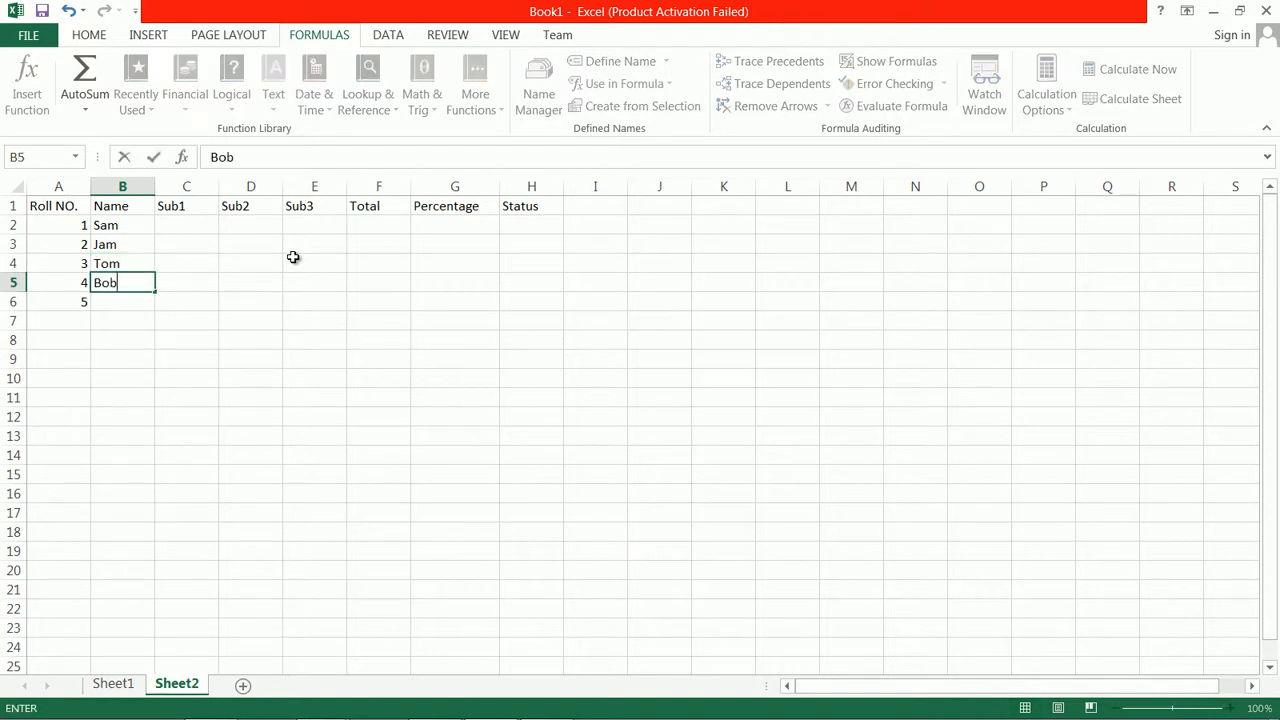
key(Return)
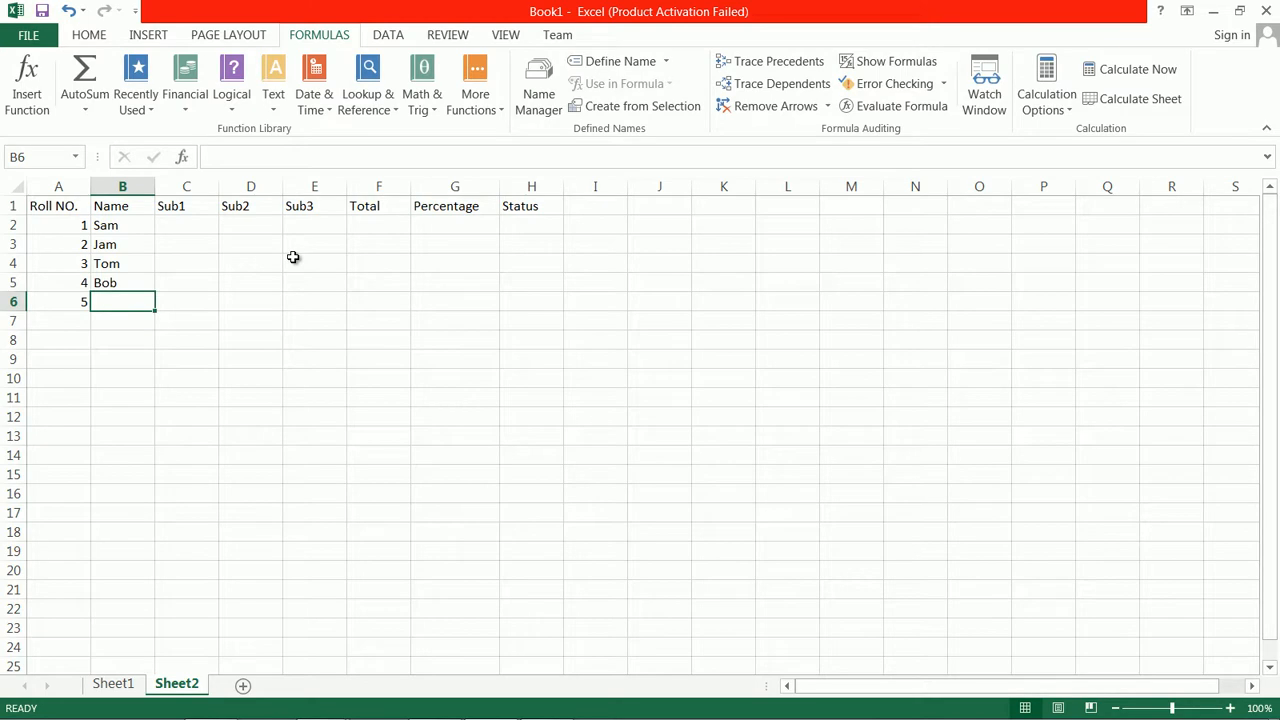
text(Glob)
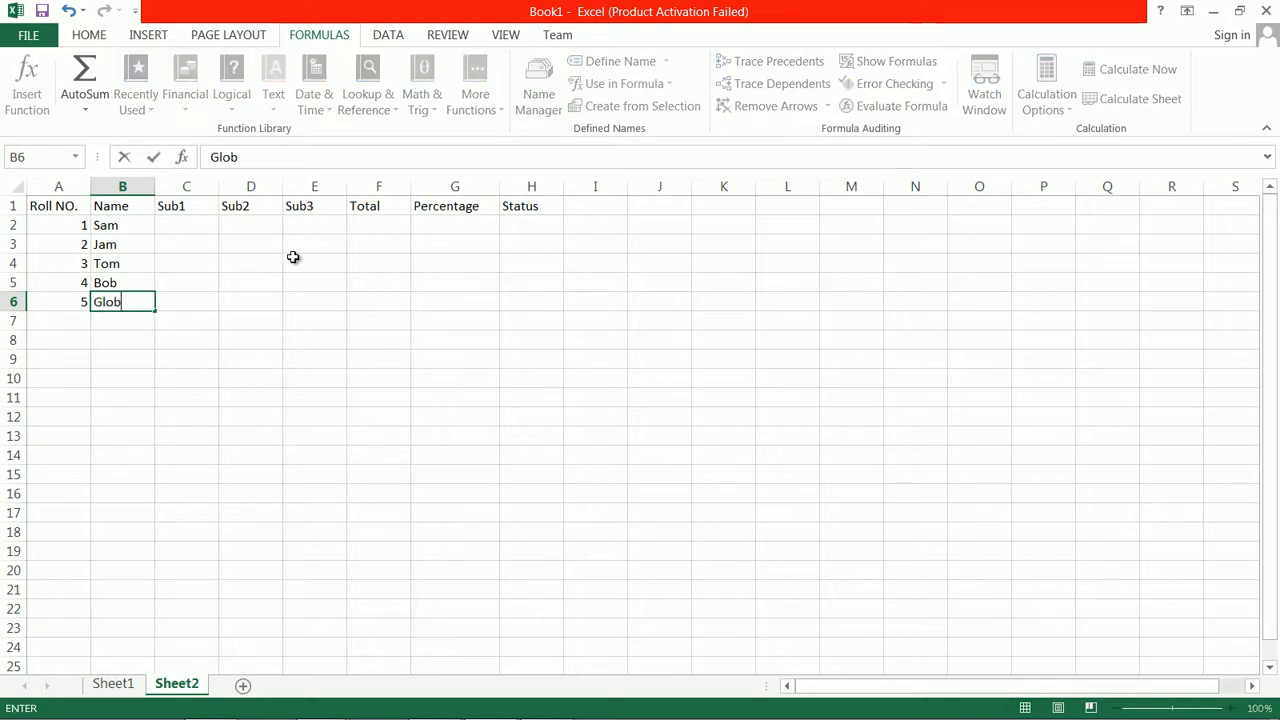
Select the marks range C2:E6 and enter 67, 87 and 55 as roll number 1's subject marks in row 2
drag(160, 223, 297, 298)
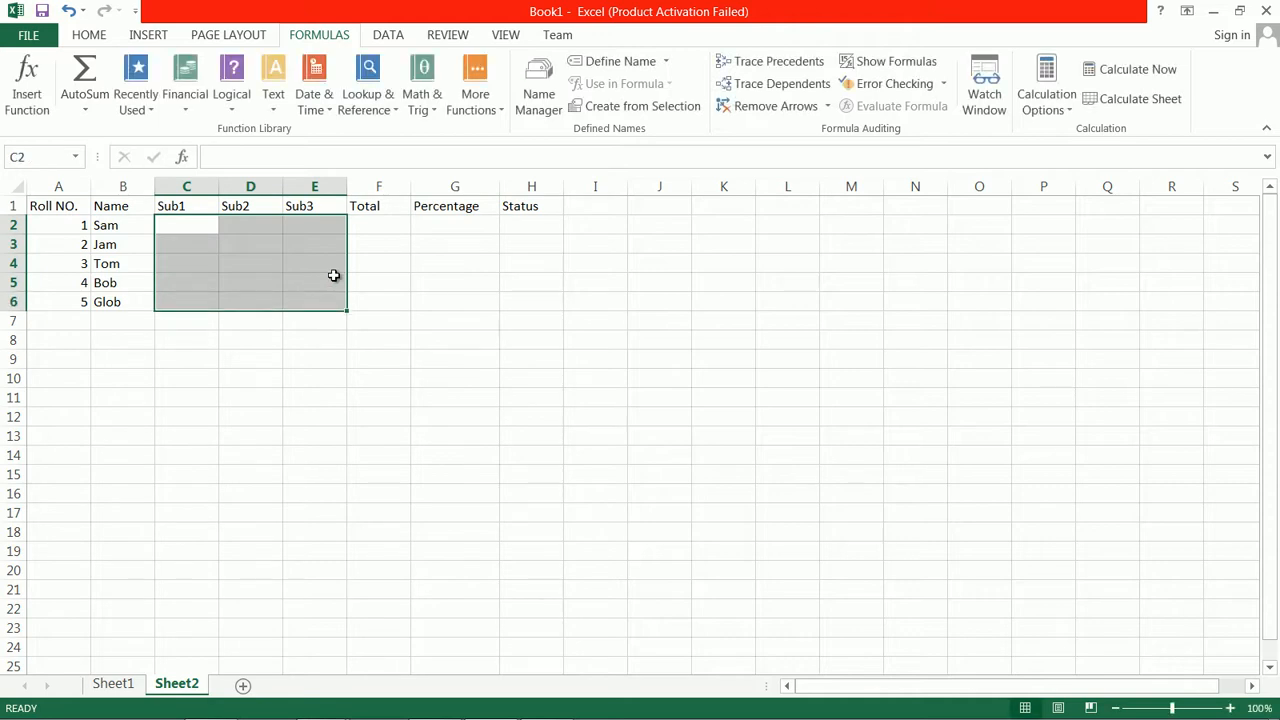
text(67)
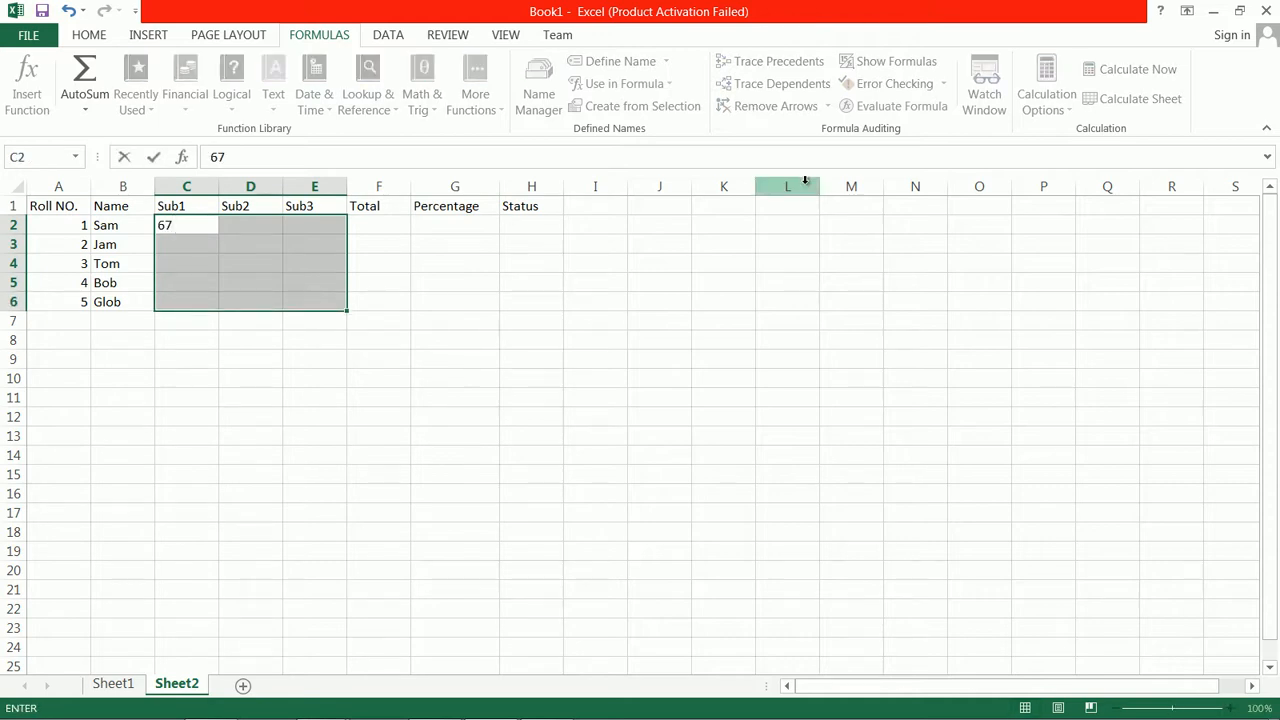
key(Tab)
text(87)
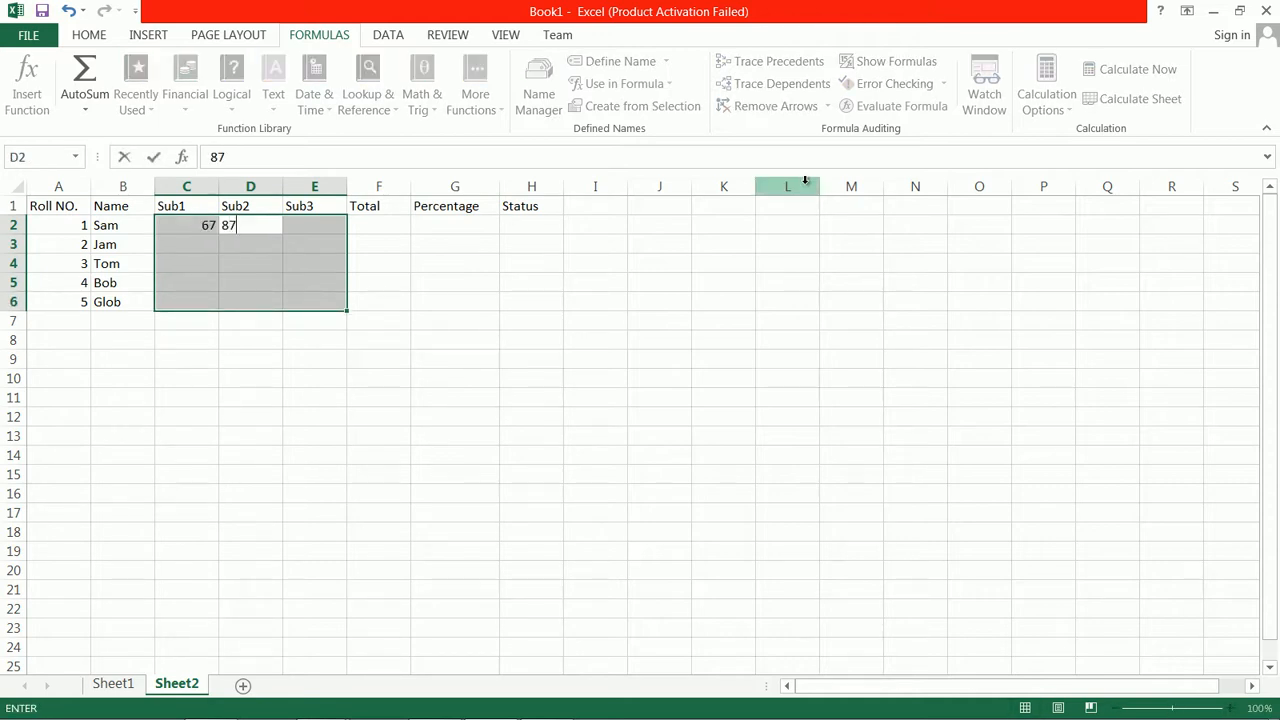
key(Tab)
text(55)
key(Tab)
Enter 87, 43 and 60 as roll number 2's marks in C3 through E3
text(87)
key(Tab)
text(43)
key(Tab)
text(60)
key(Tab)
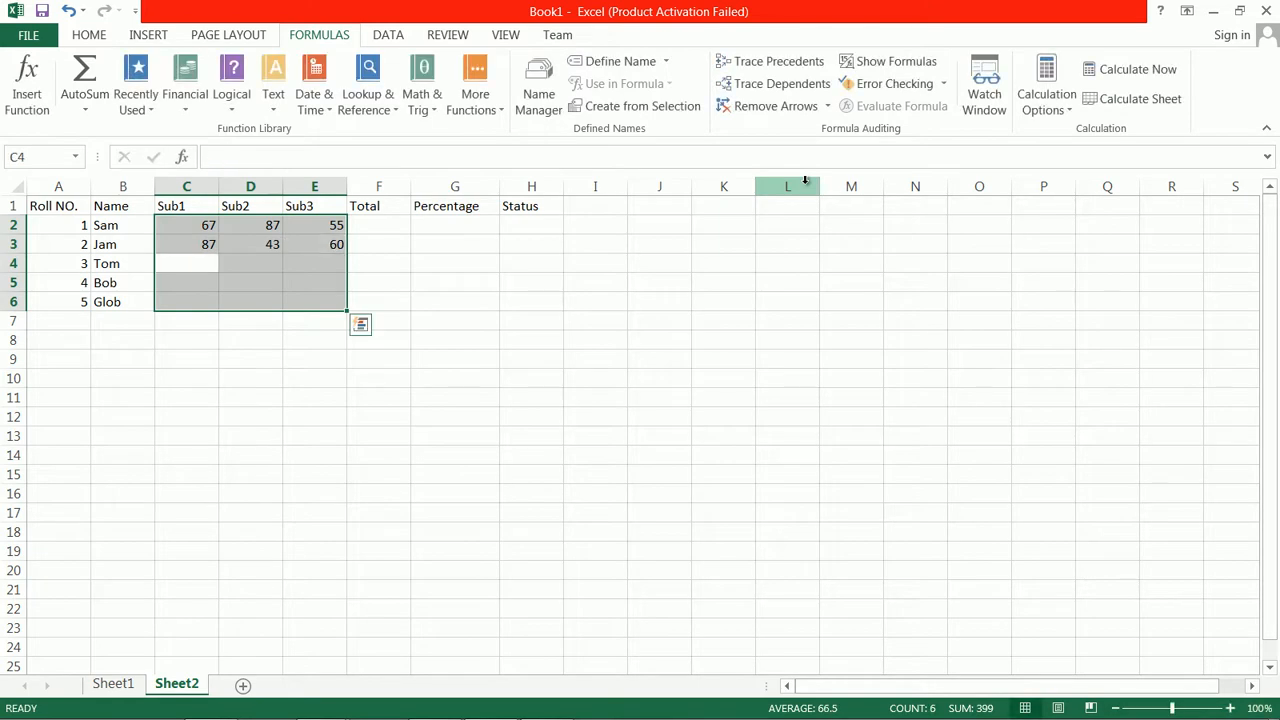
Enter 88, 77 and 66 as roll number 3's marks in C4 through E4
text(88)
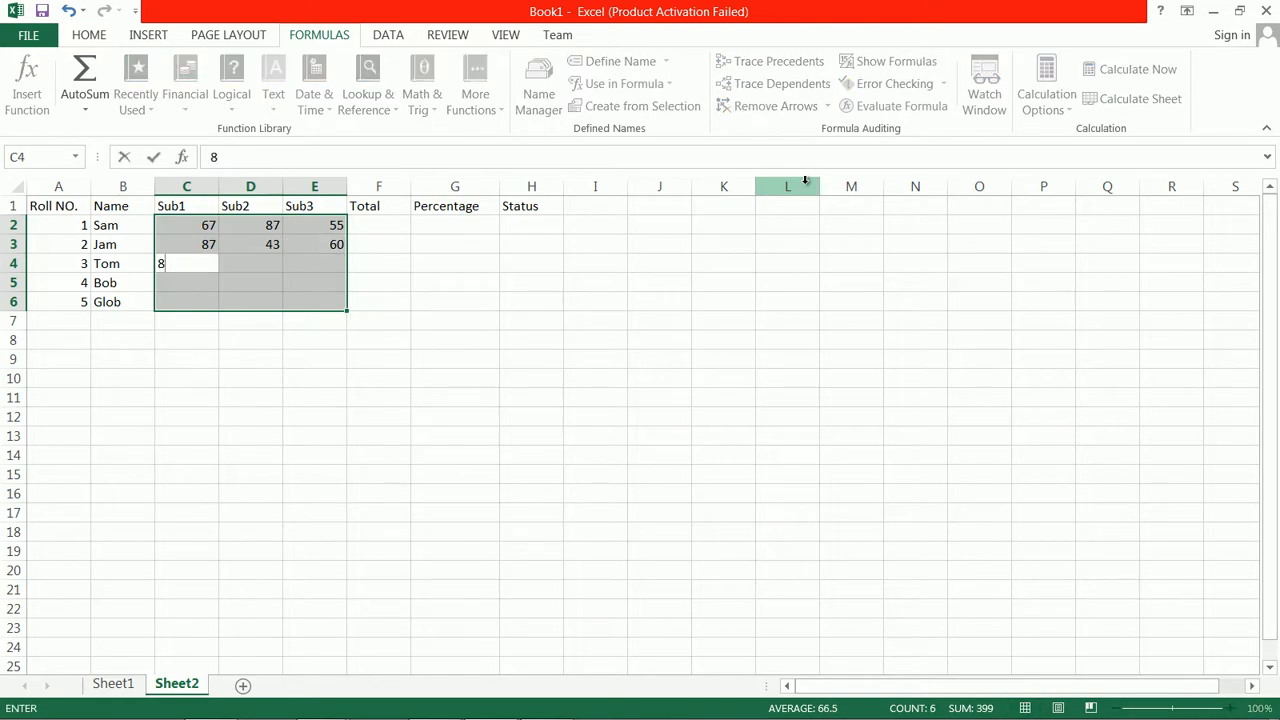
key(Tab)
text(77)
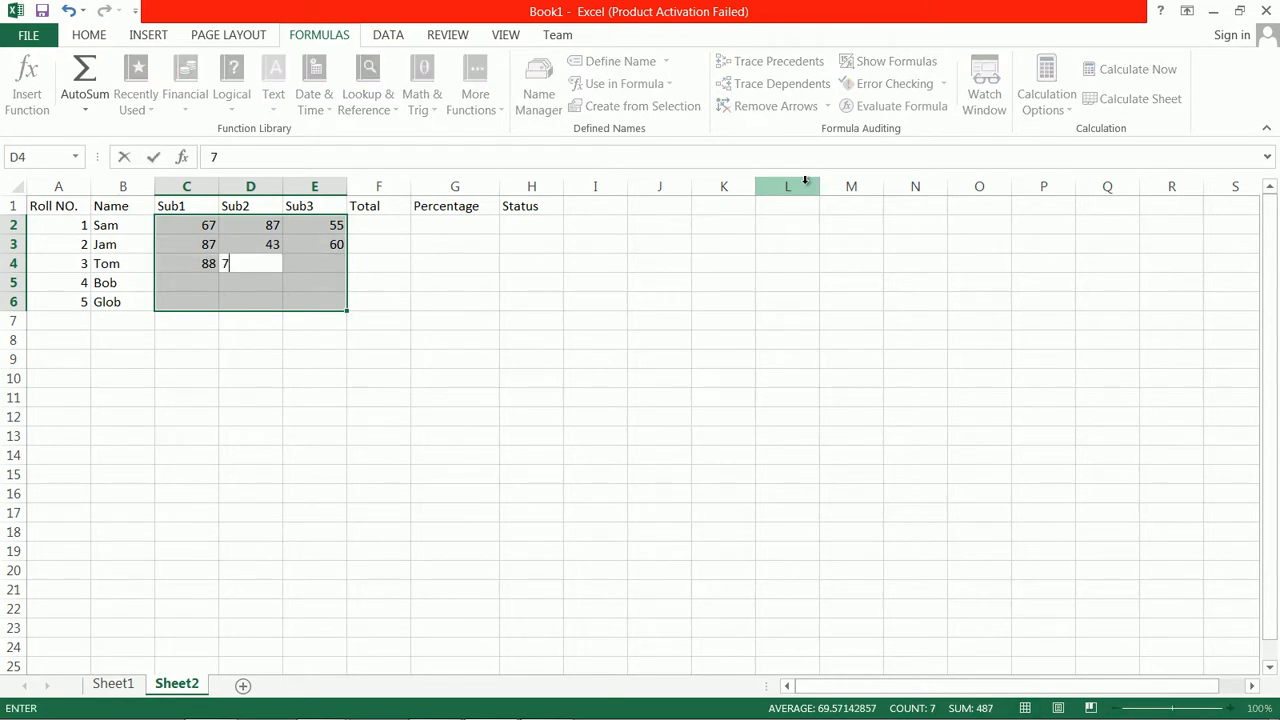
key(Tab)
text(66)
key(Tab)
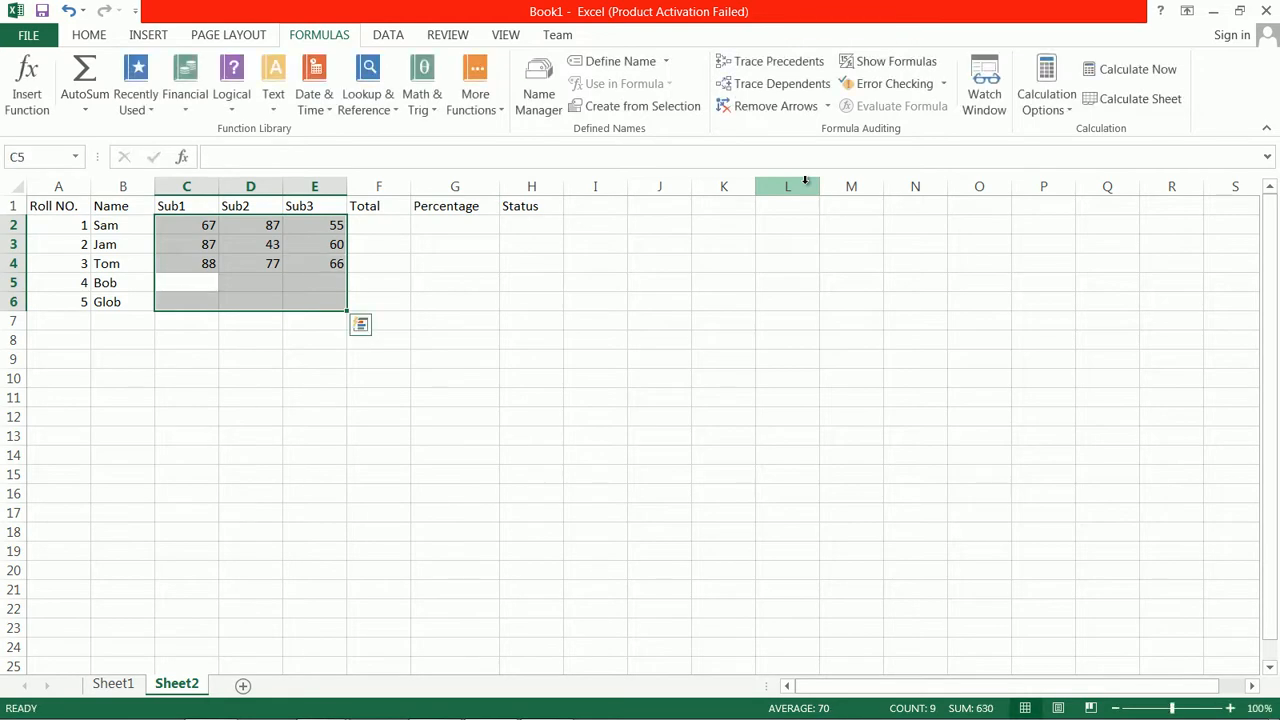
Enter 40, 32 and 60 as roll number 4's marks in C5 through E5
text(40)
key(Tab)
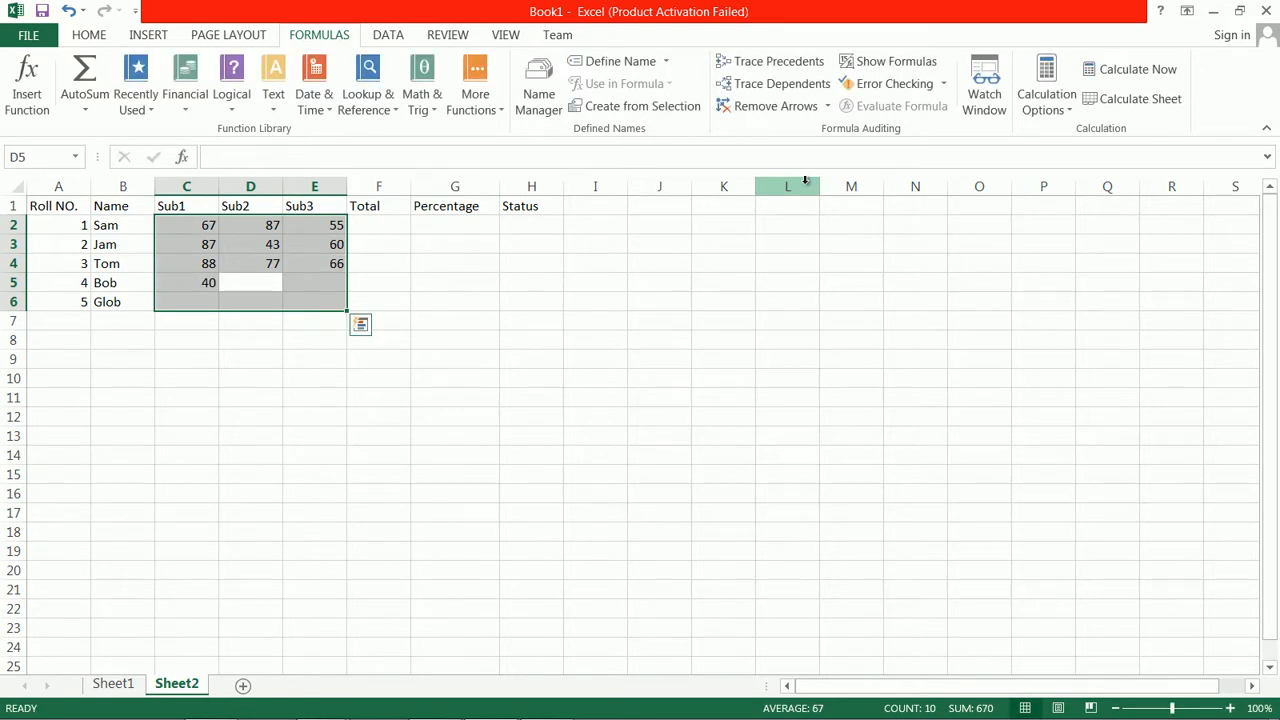
text(32)
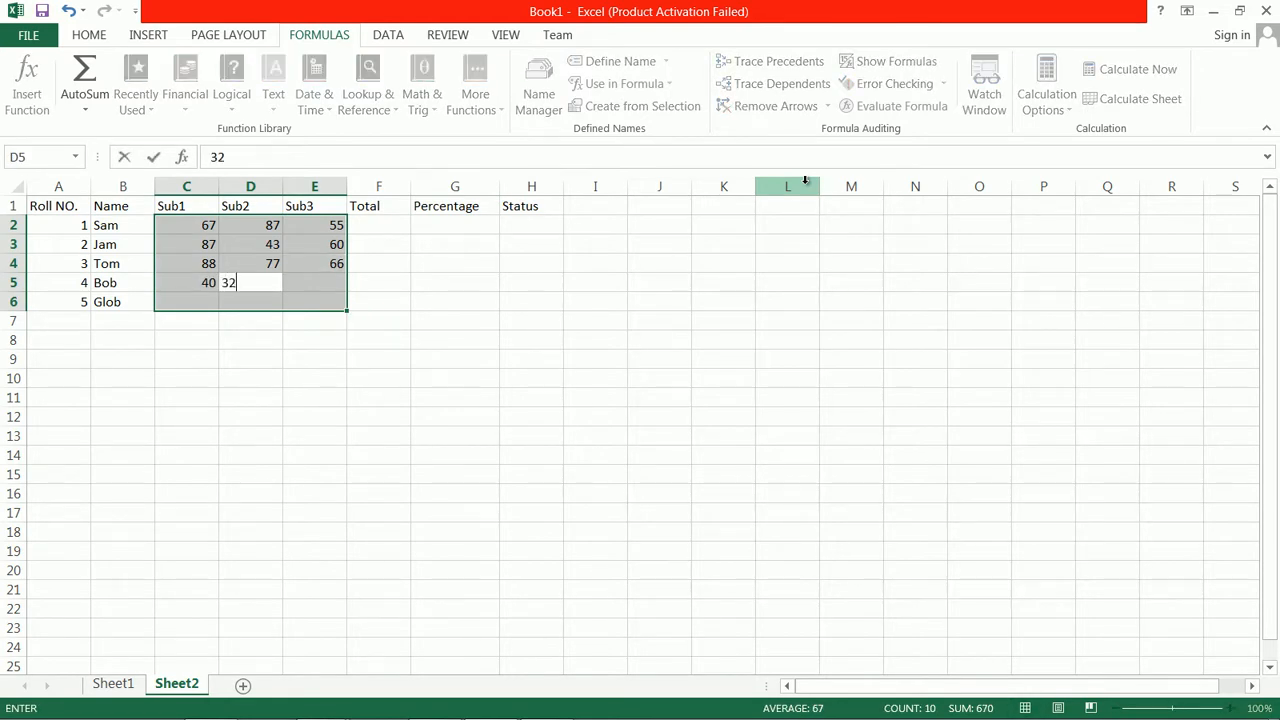
key(Tab)
text(60)
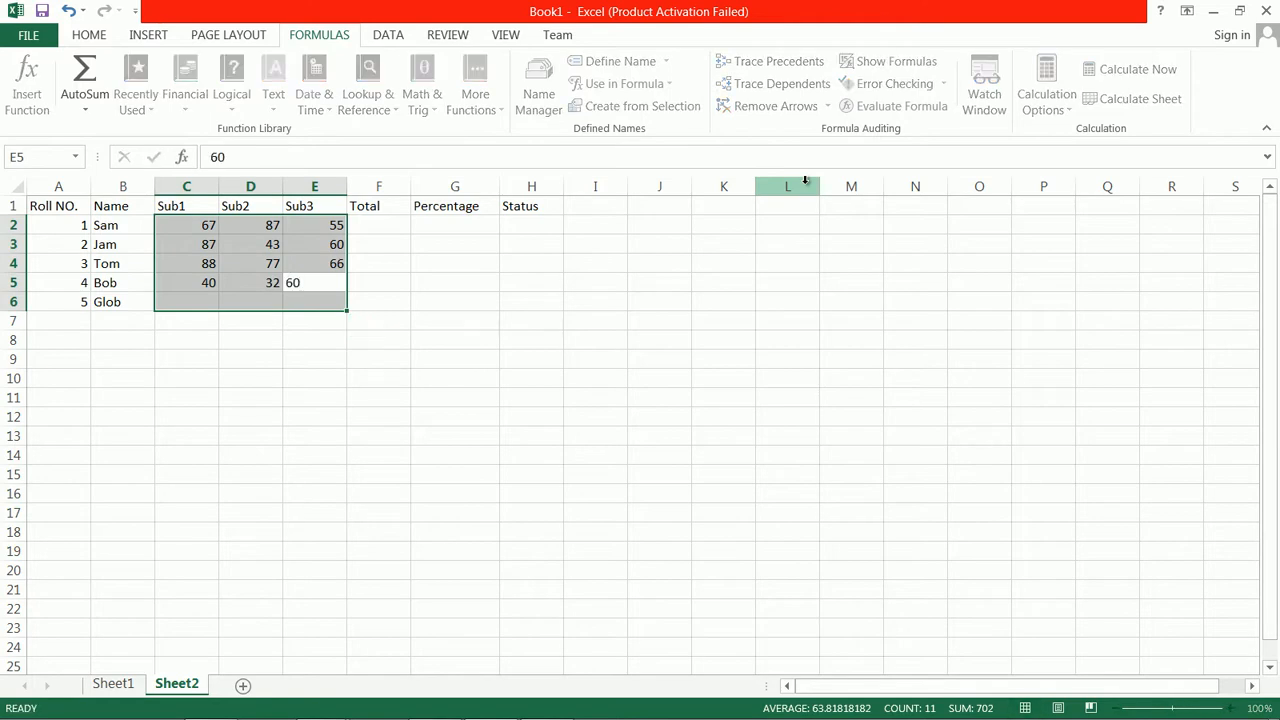
key(Tab)
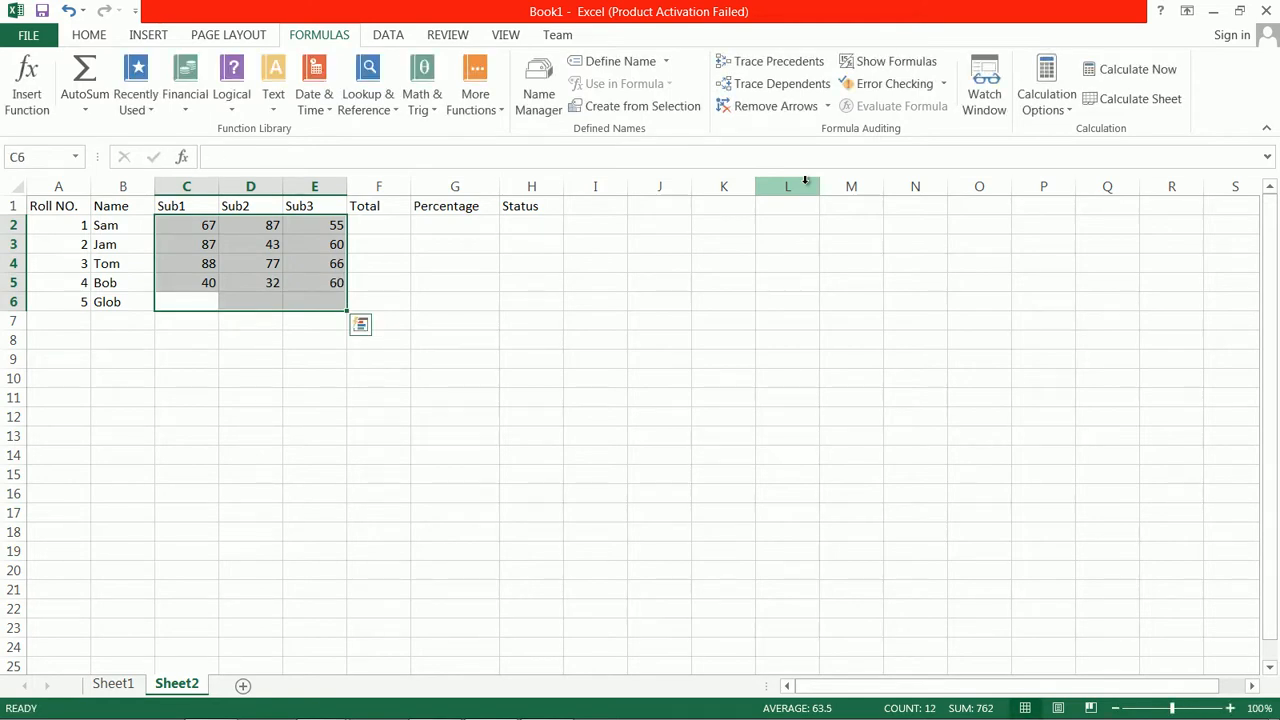
Enter 83, 49 and 71 as roll number 5's marks in C6 through E6
text(83)
key(Tab)
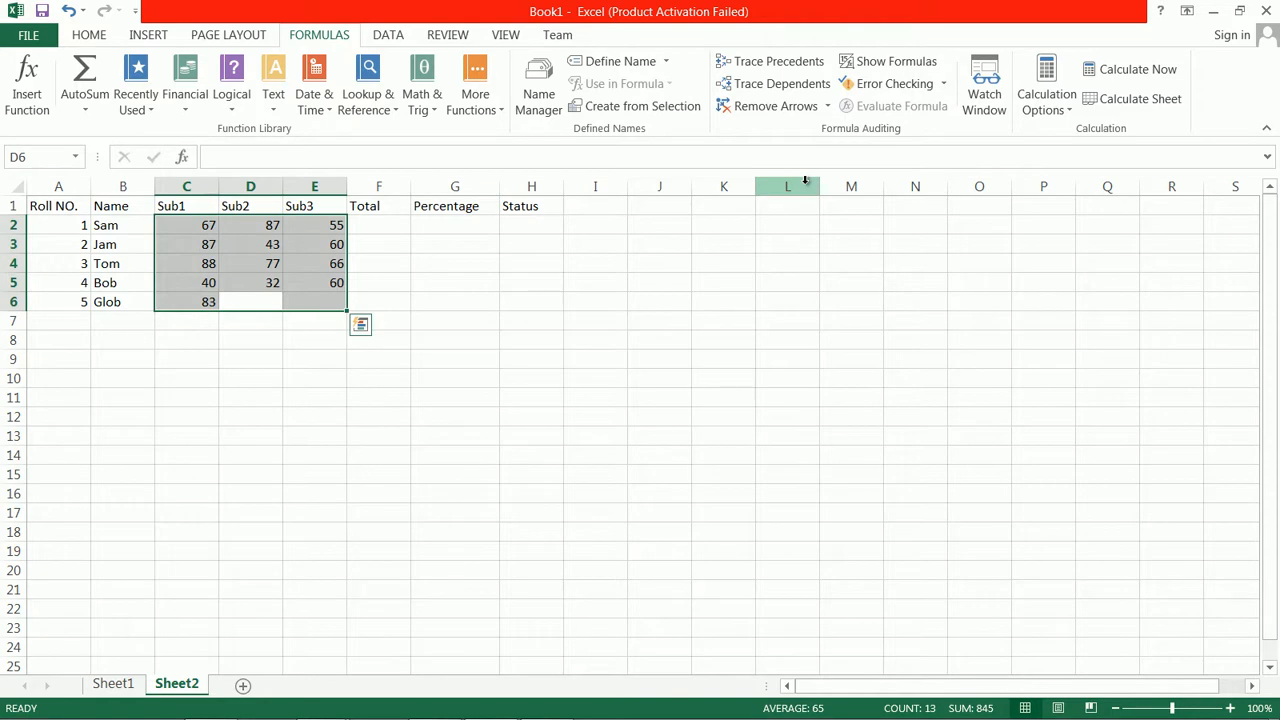
text(49)
key(Tab)
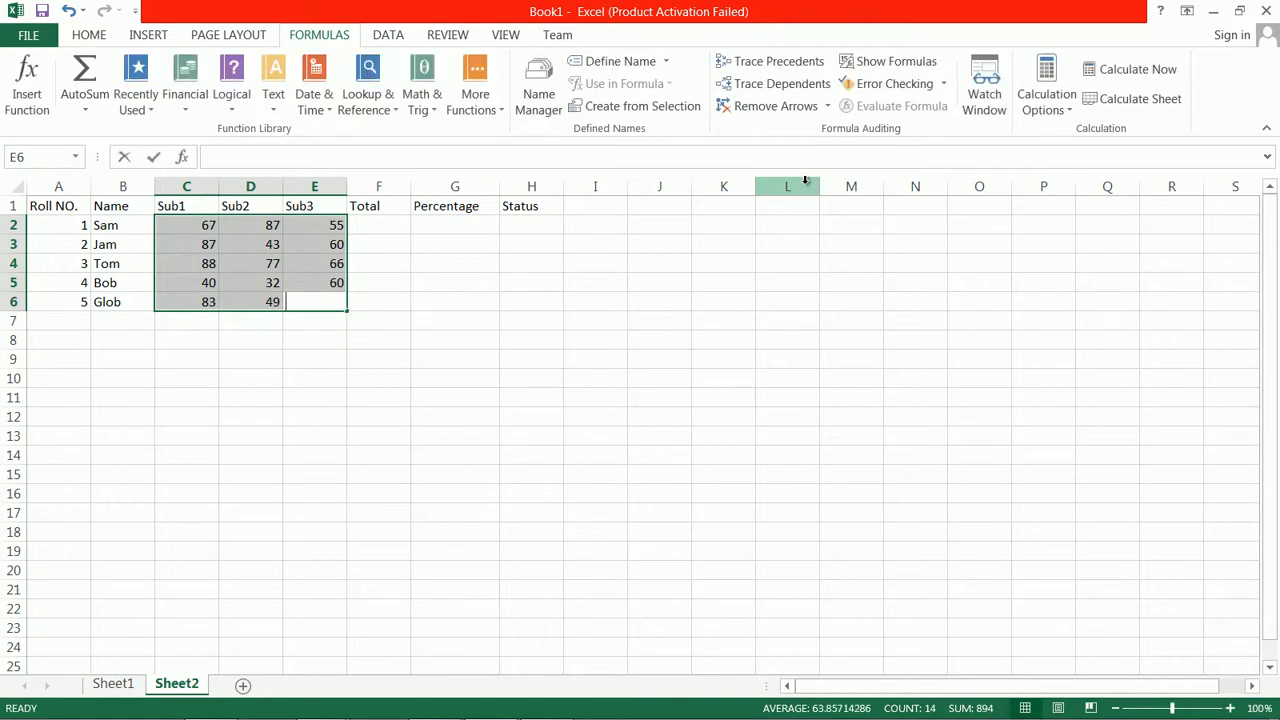
text(71)
key(Tab)
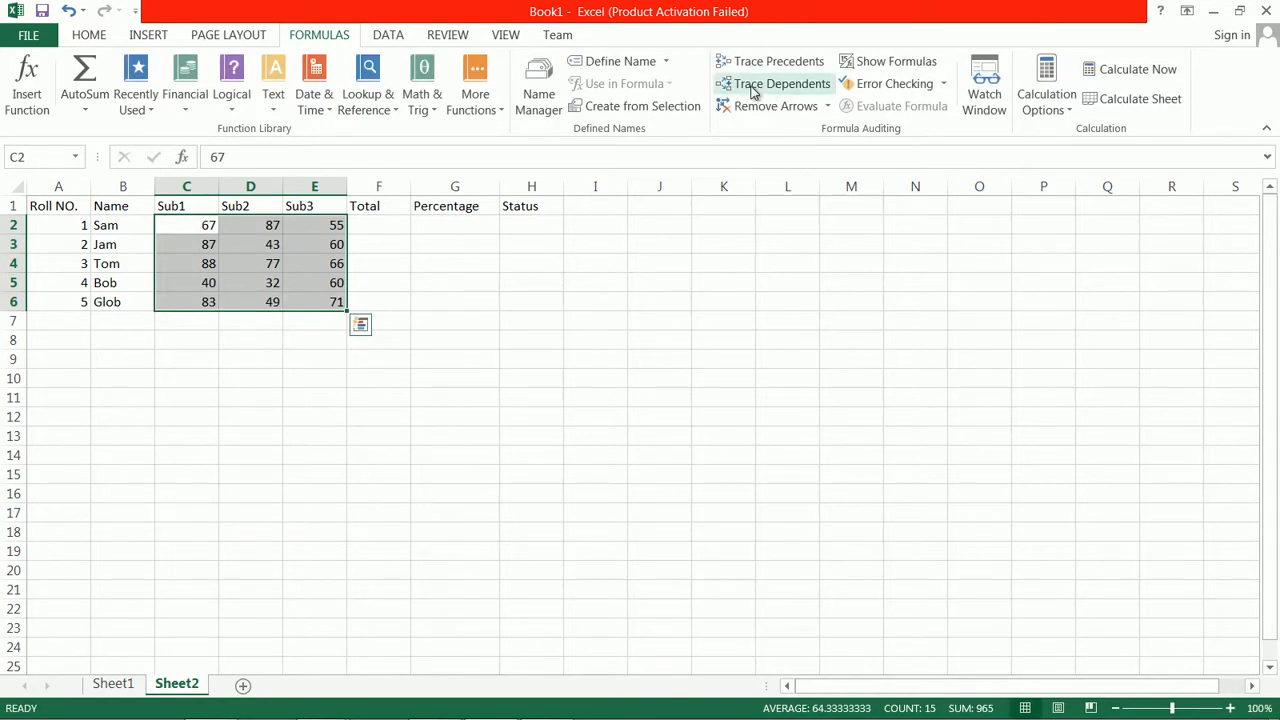
Total the three subject marks in F2 with an AutoSum of C2:E2, and fill the formula down to F6
click(358, 224)
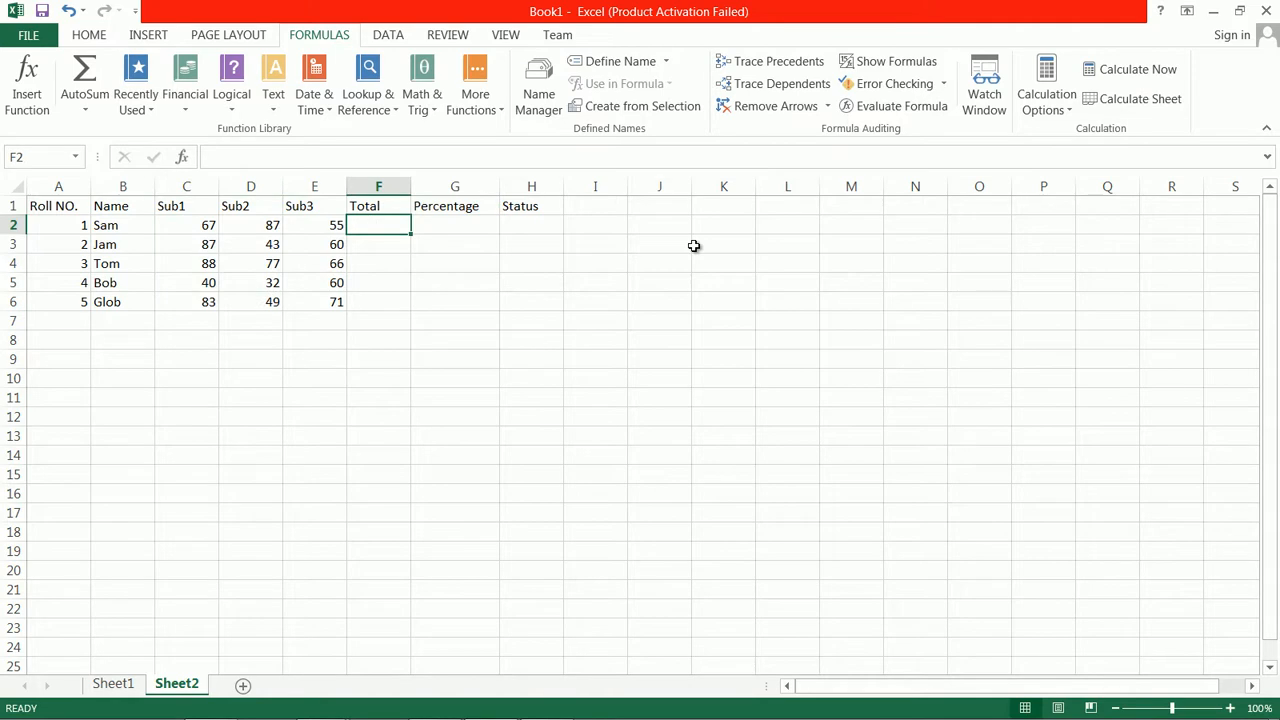
text(=)
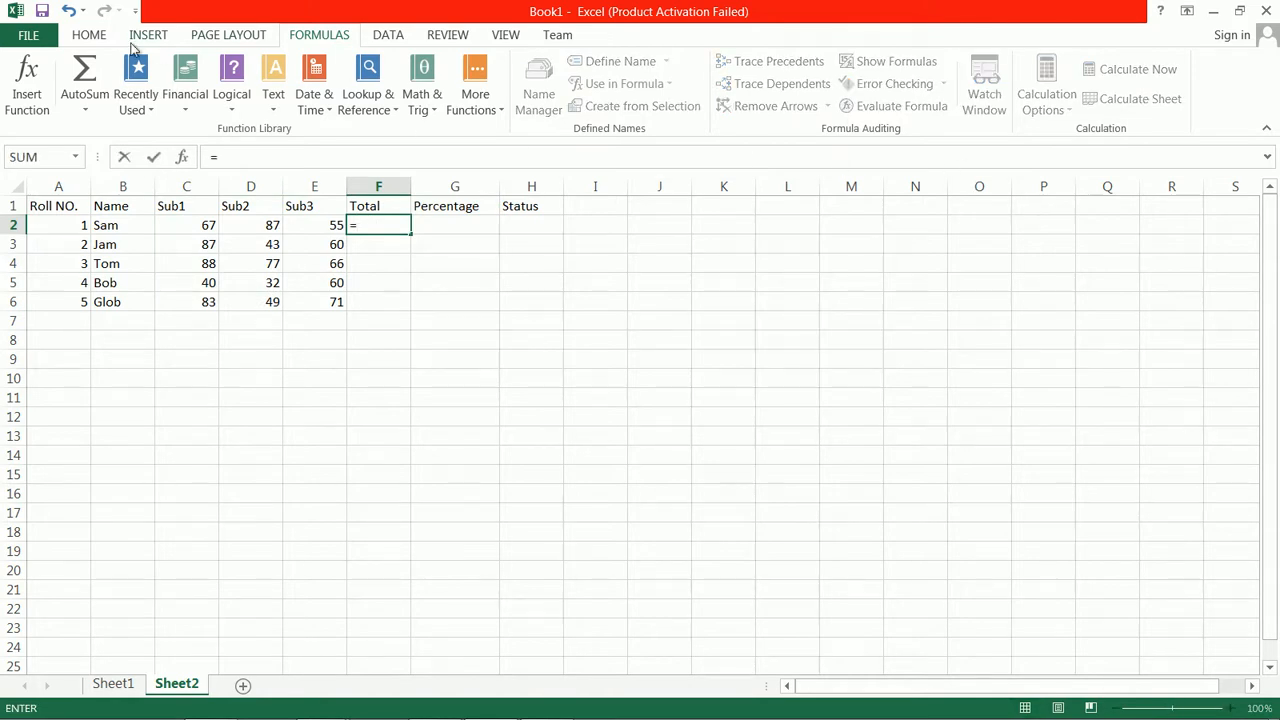
click(101, 40)
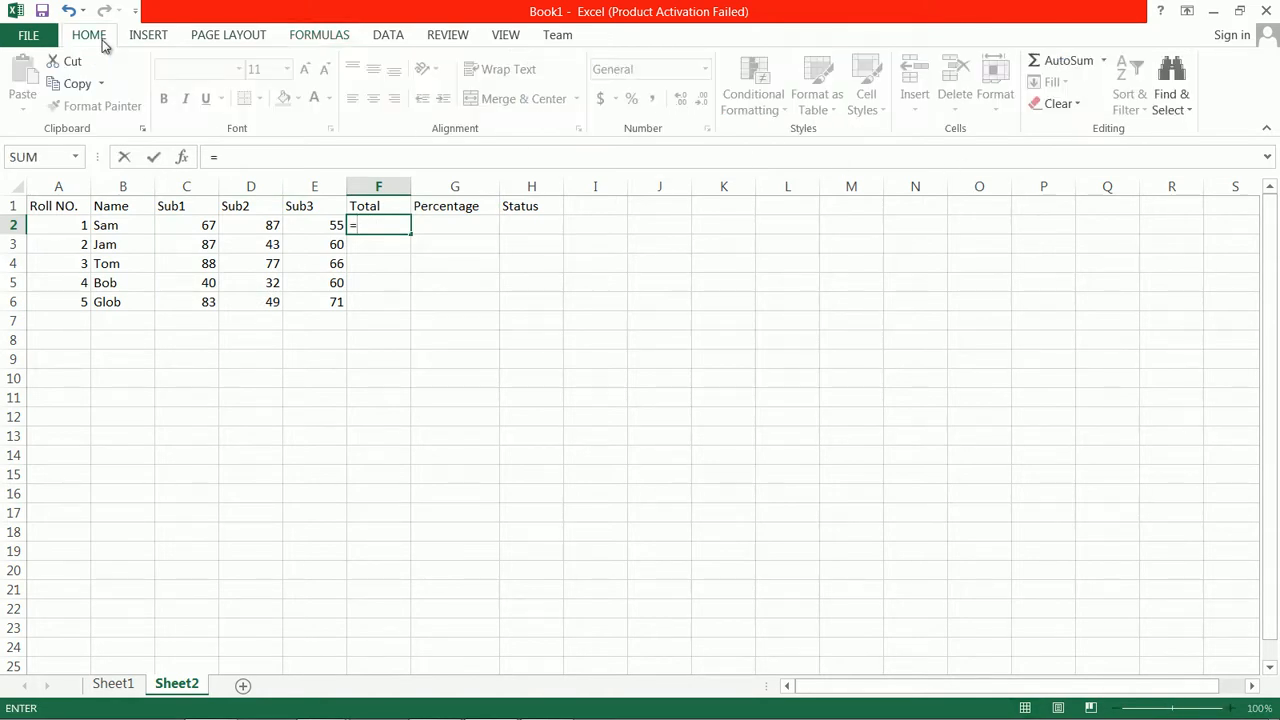
click(1102, 63)
click(1094, 86)
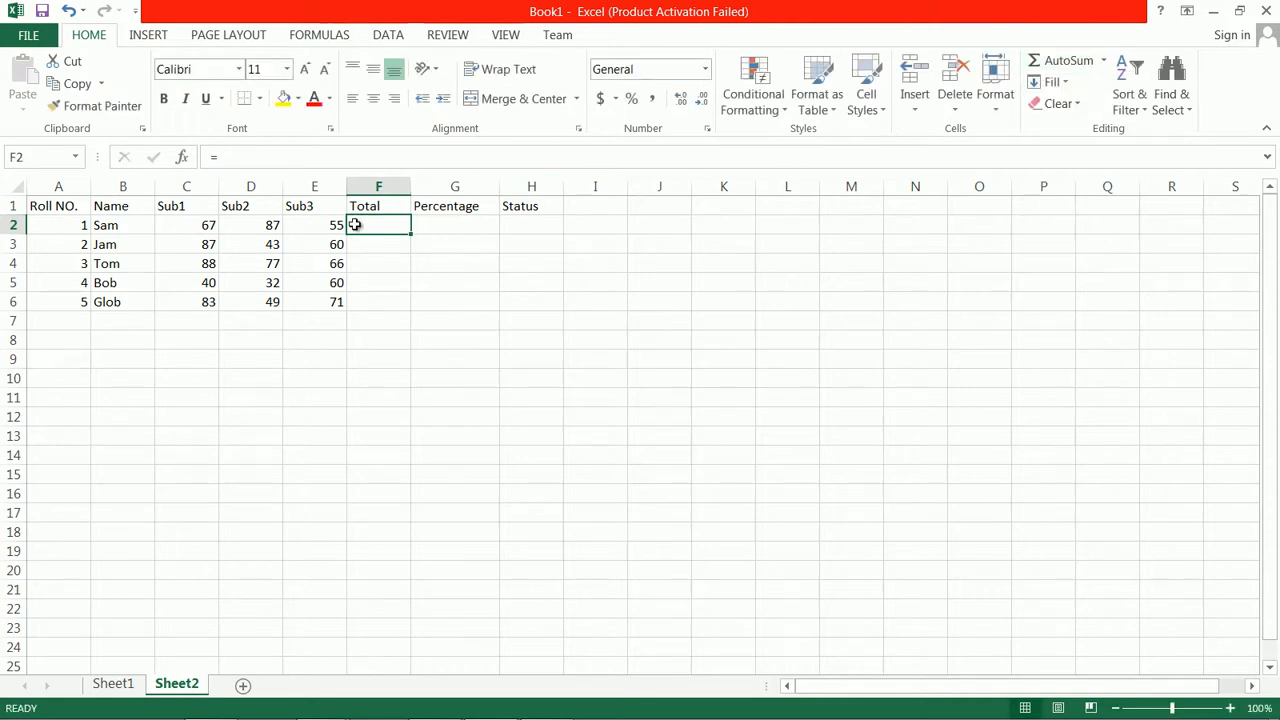
click(1103, 61)
click(1082, 88)
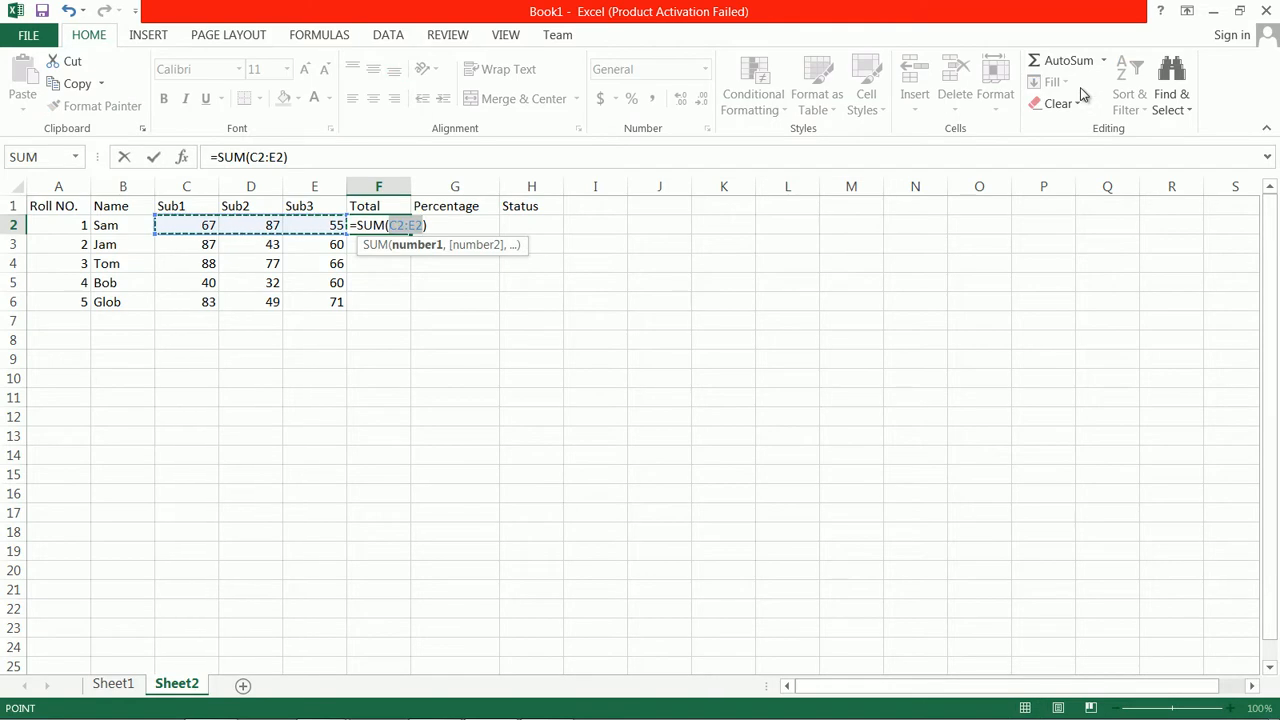
key(Return)
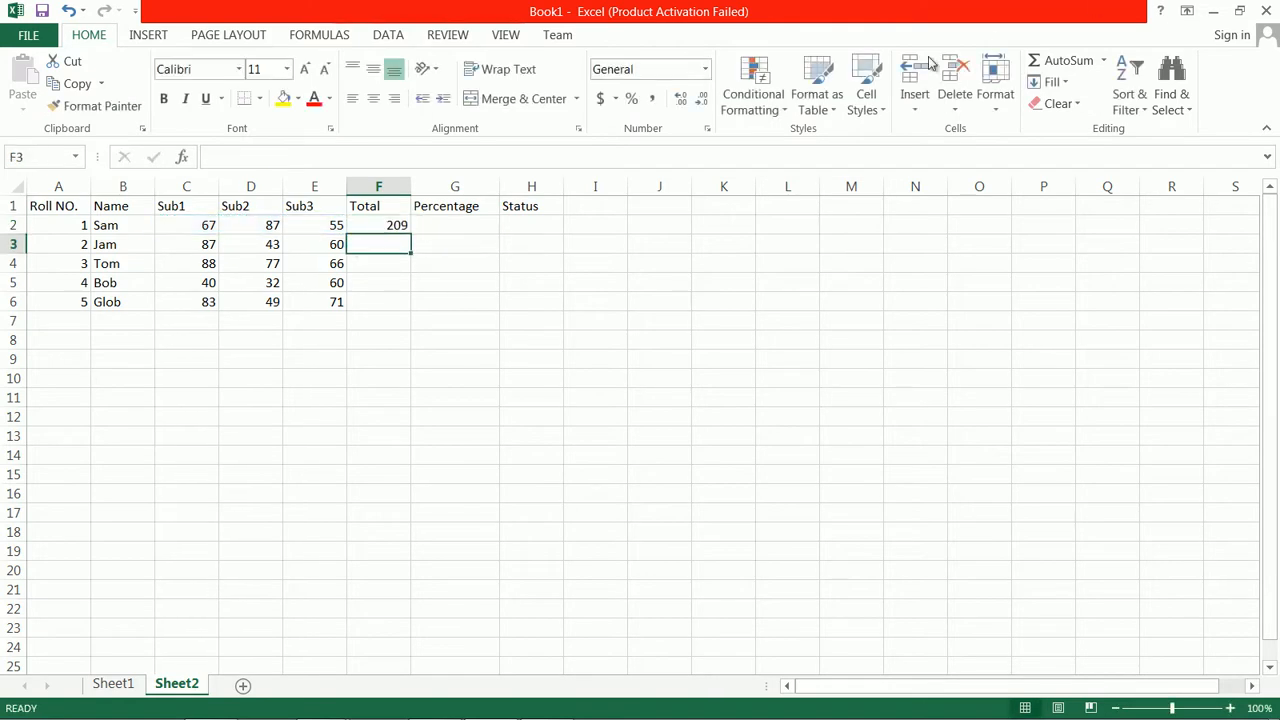
click(394, 226)
drag(411, 235, 414, 308)
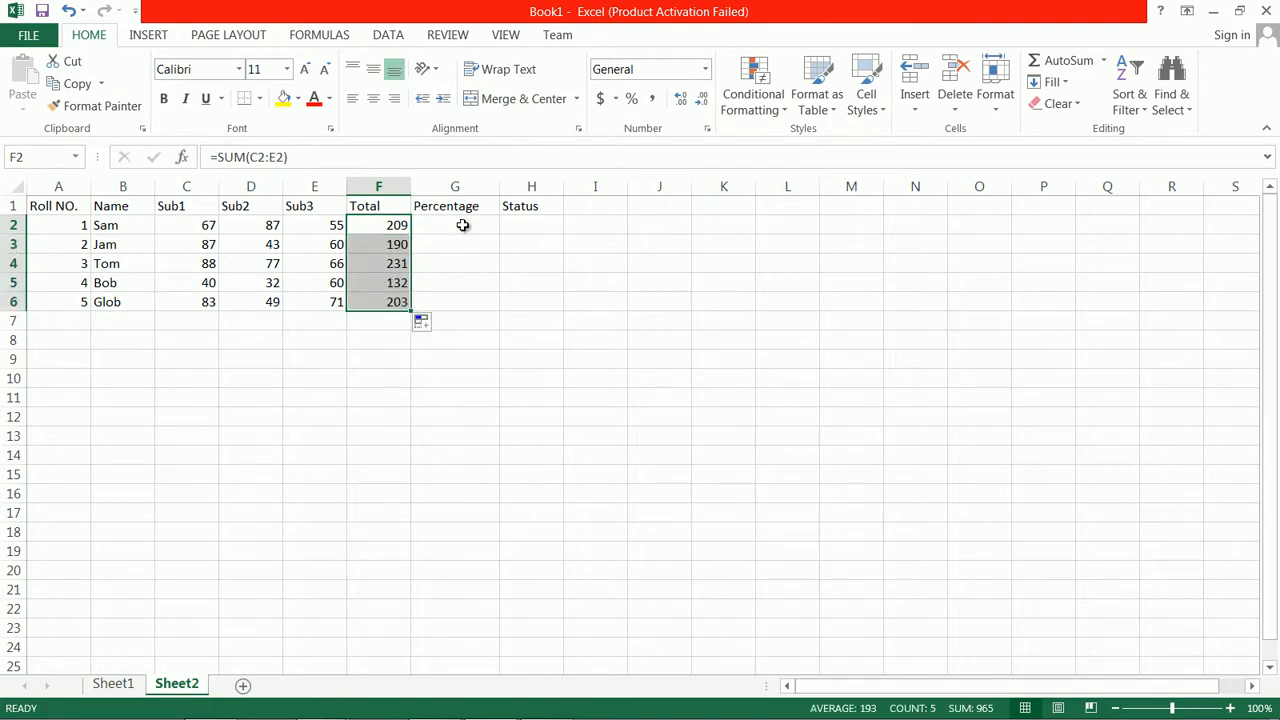
Calculate the percentage in G2 with the formula =F2/3, and fill it down to G6
click(465, 225)
text(=)
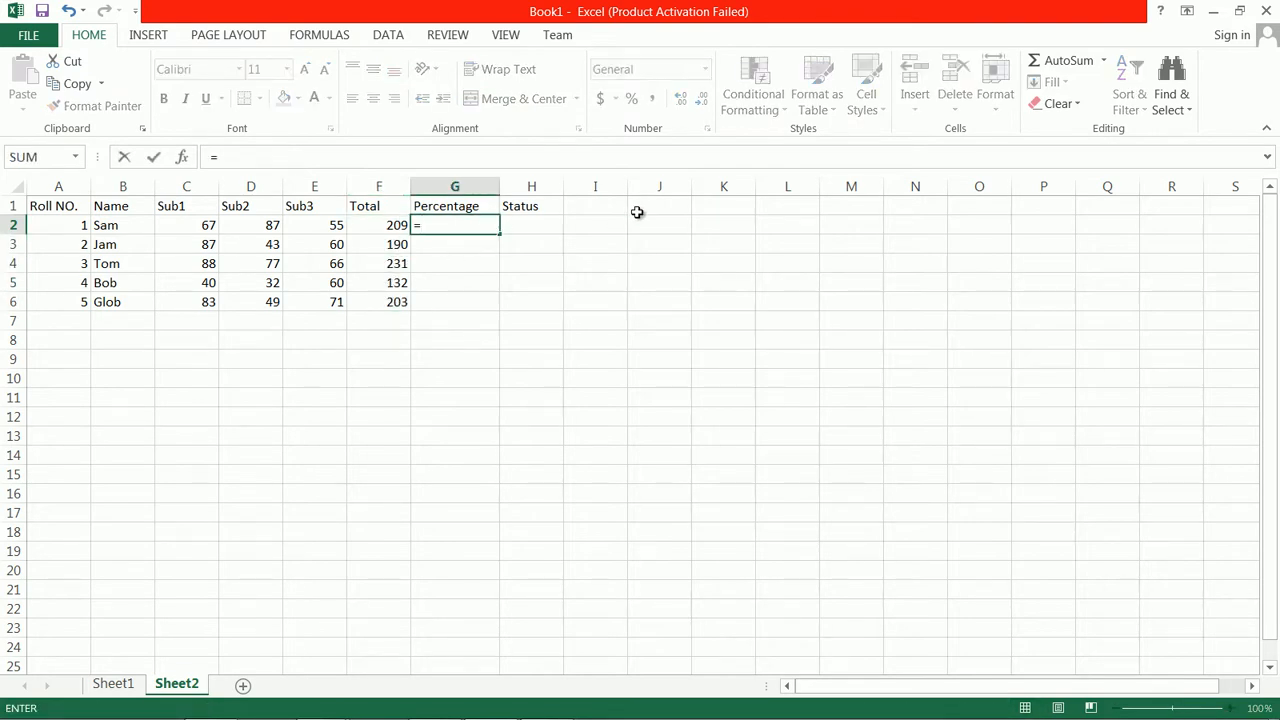
text(f2)
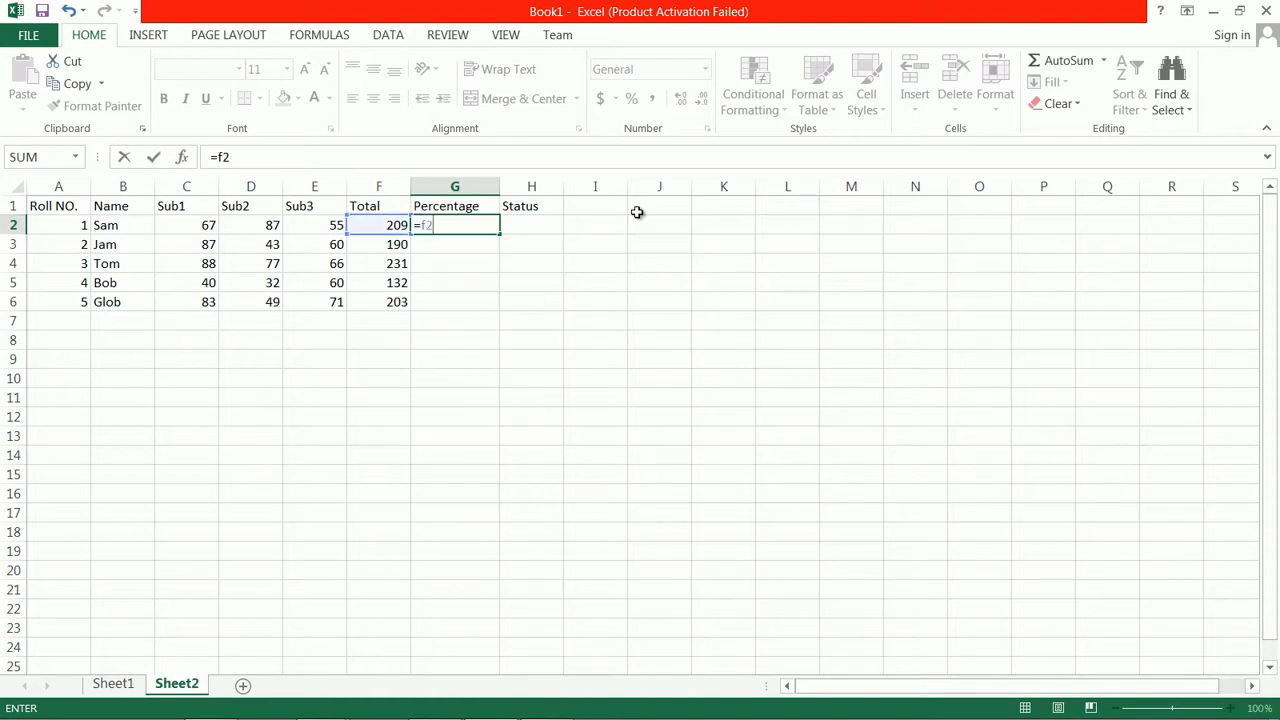
text(/3)
key(Return)
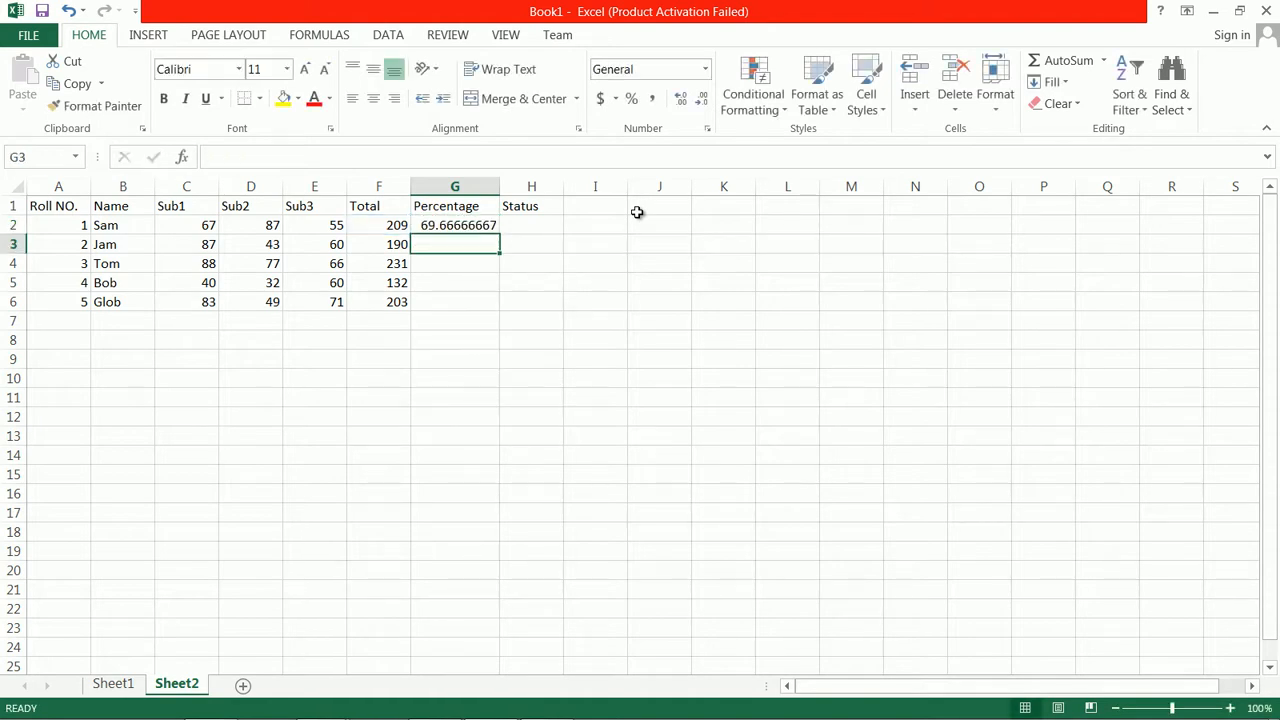
click(486, 226)
drag(501, 235, 502, 308)
Reduce the percentages in G2:G6 to two decimal places
click(701, 102)
click(701, 102)
click(701, 102)
click(701, 102)
click(701, 102)
click(701, 102)
Enter the status formula =IF(C2>=40,D2>=40,E2>=40) in H2 to test the three subject marks against 40
click(528, 224)
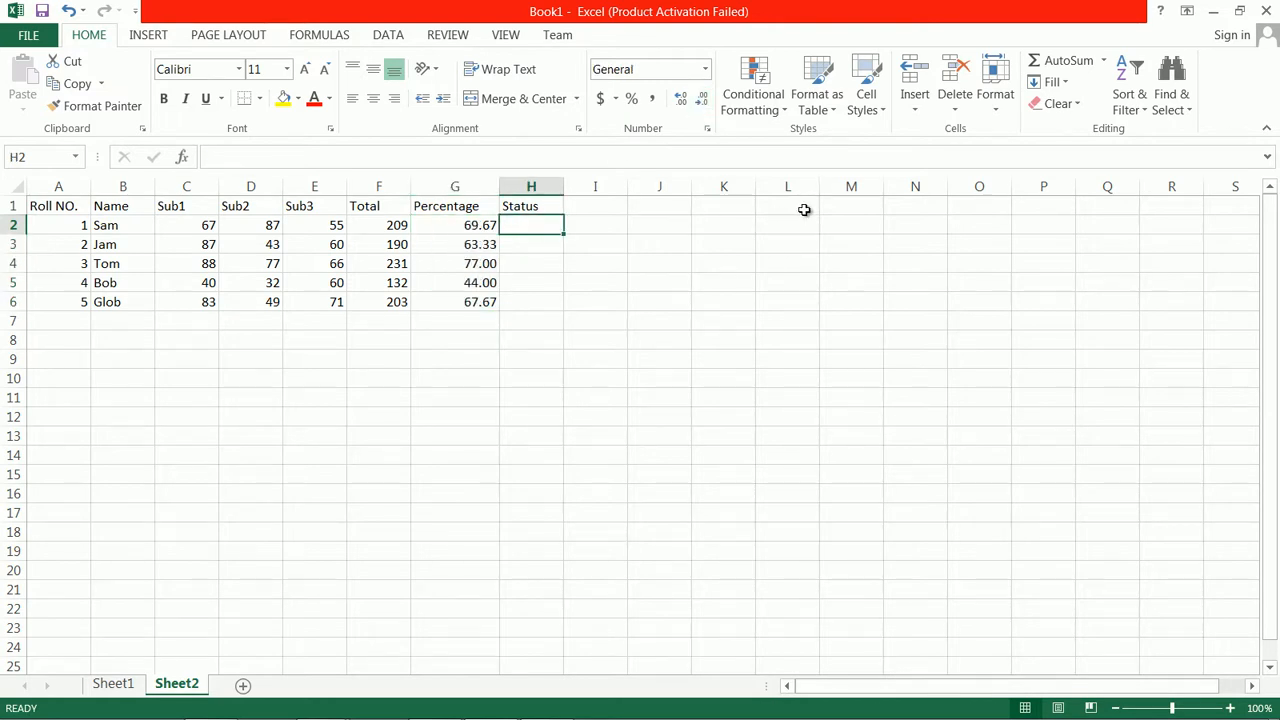
text(=)
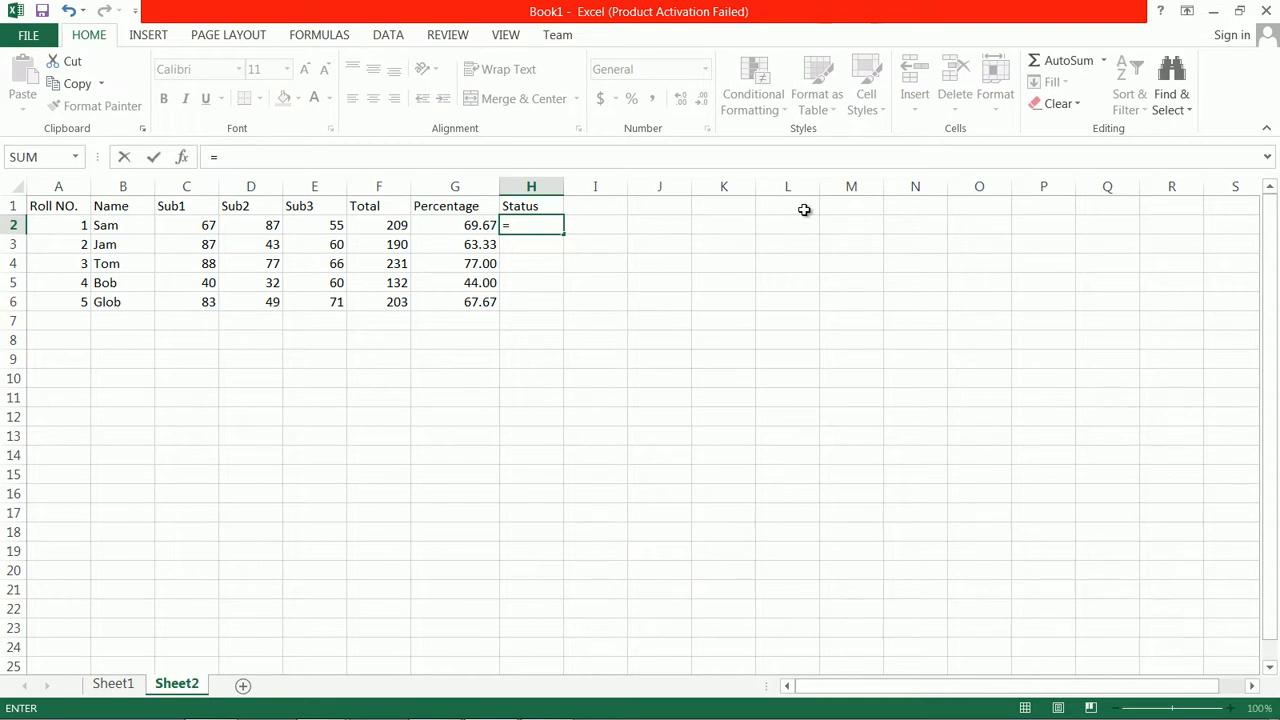
text(if)
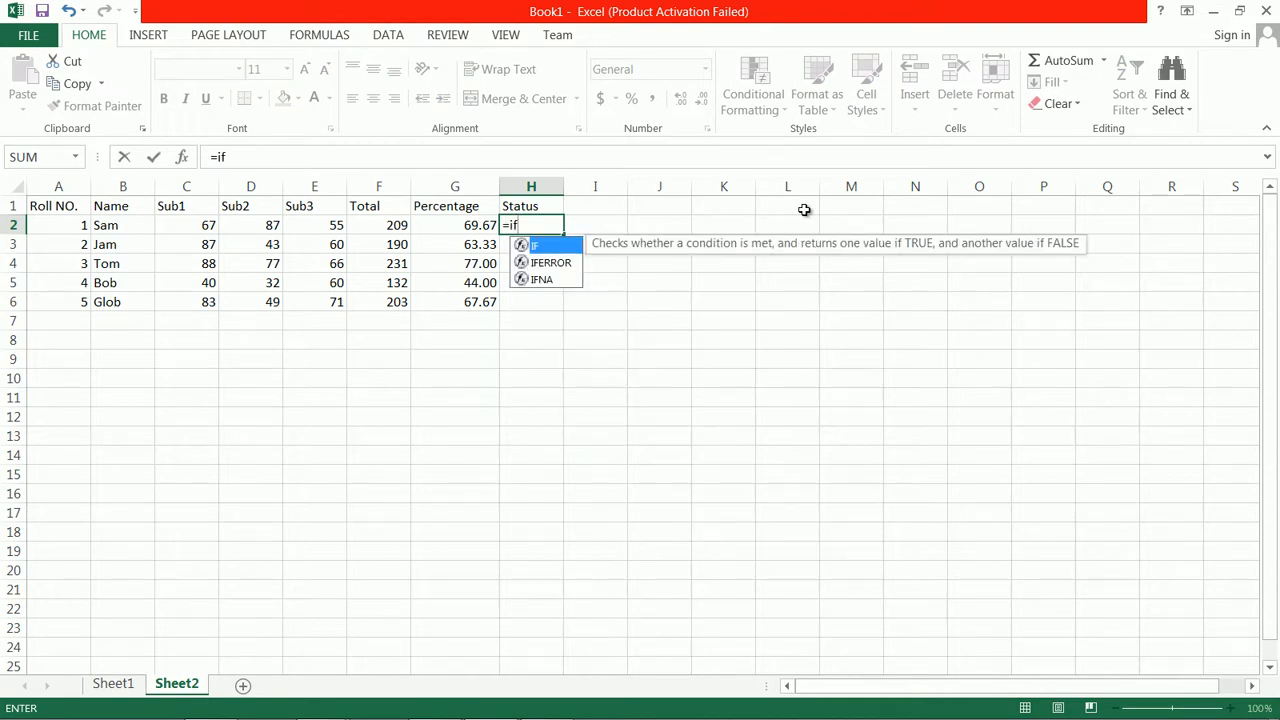
text(()
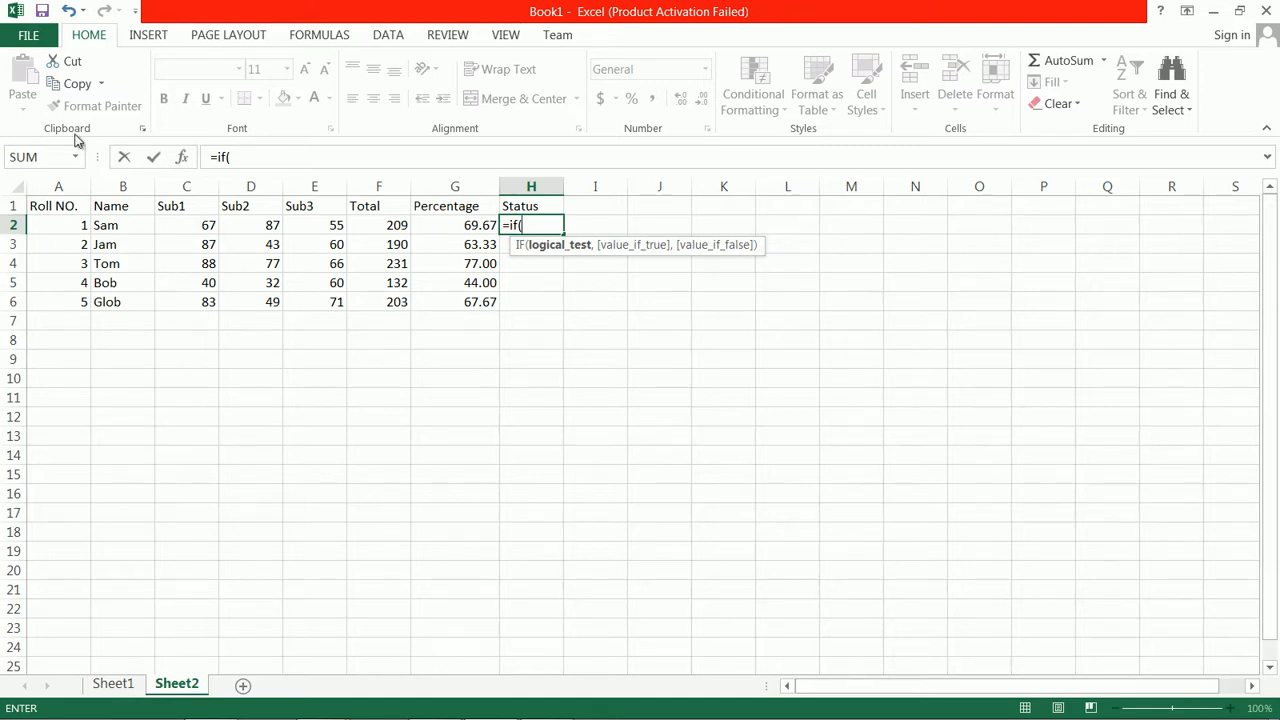
text(c2>=40)
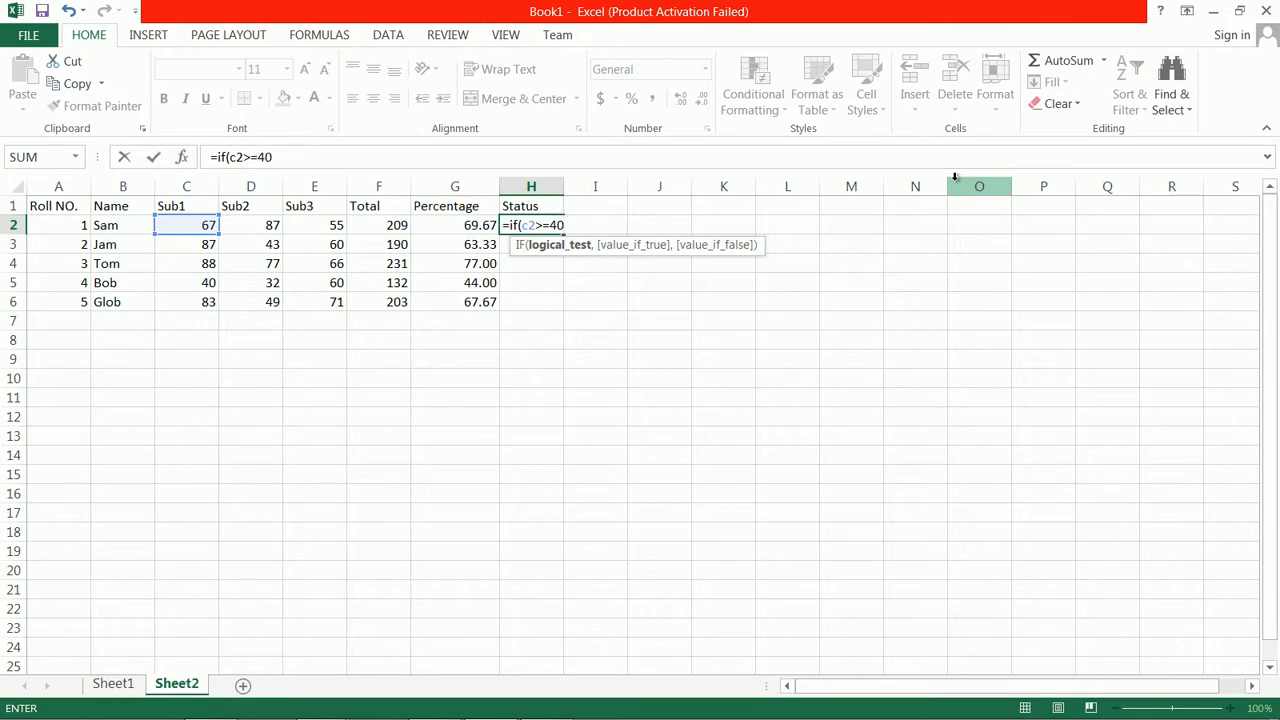
text(,)
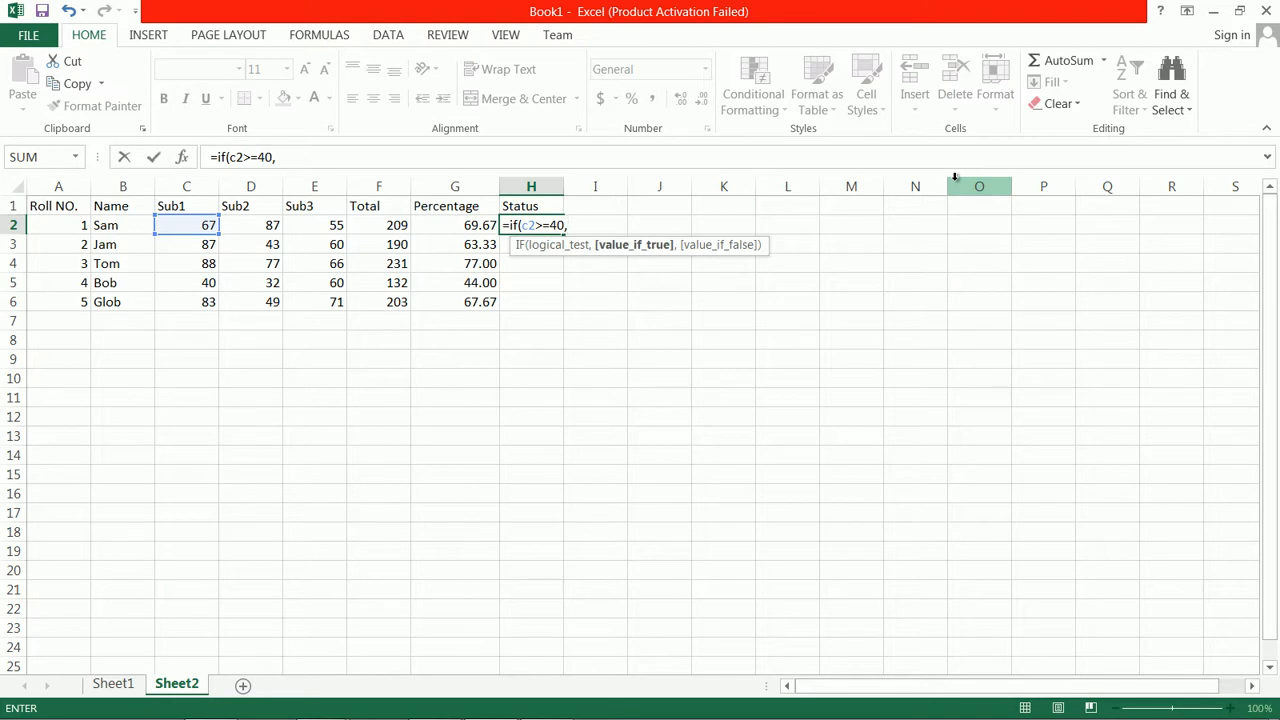
text(d2)
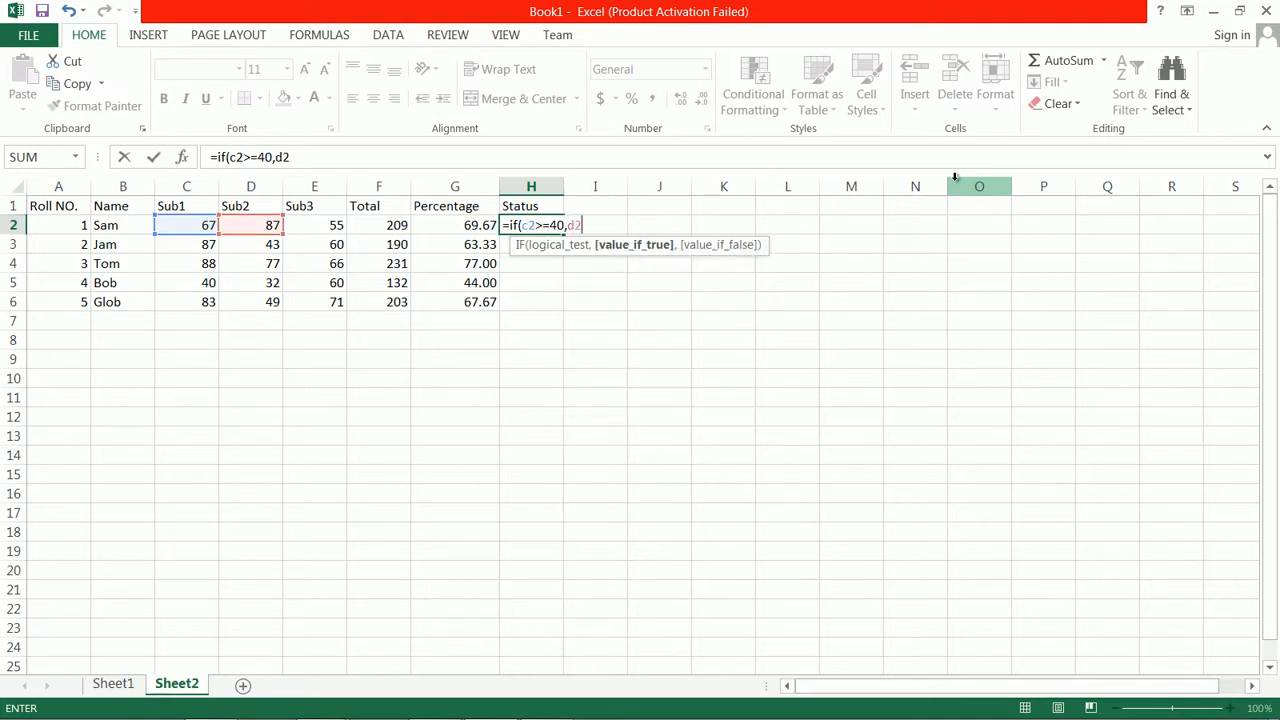
text(>=40)
text(,e)
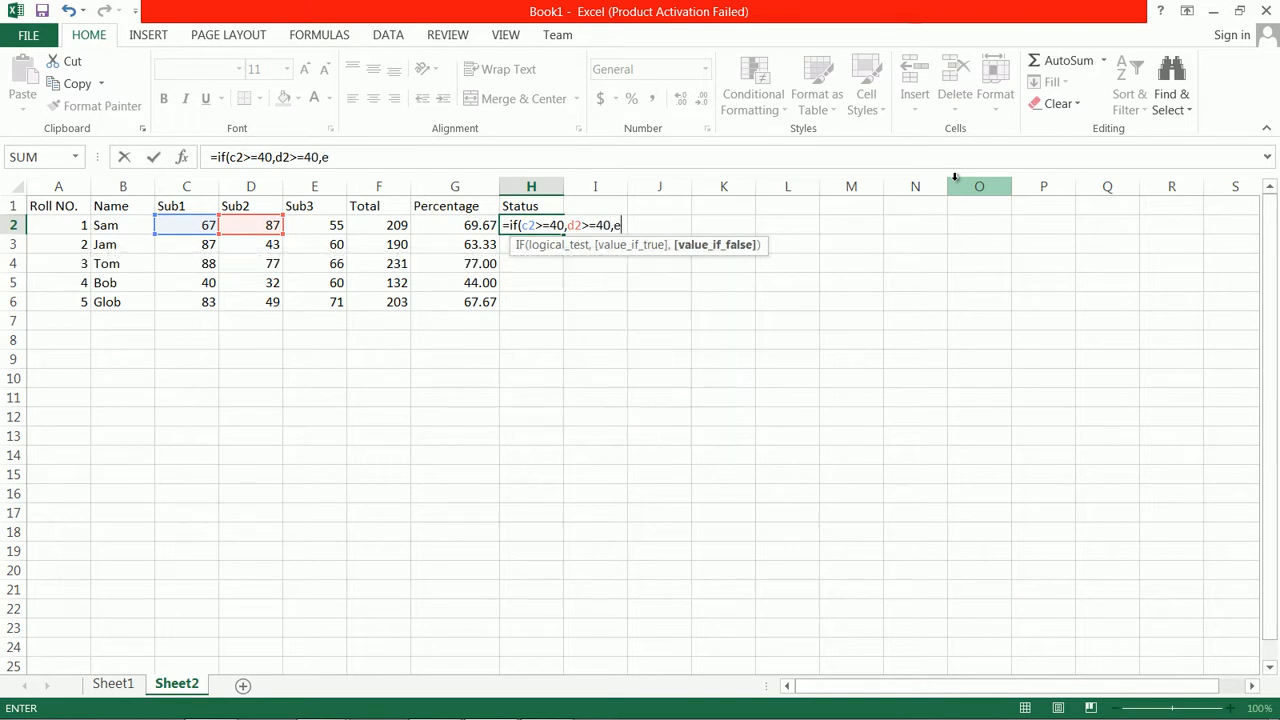
text(2>=40)
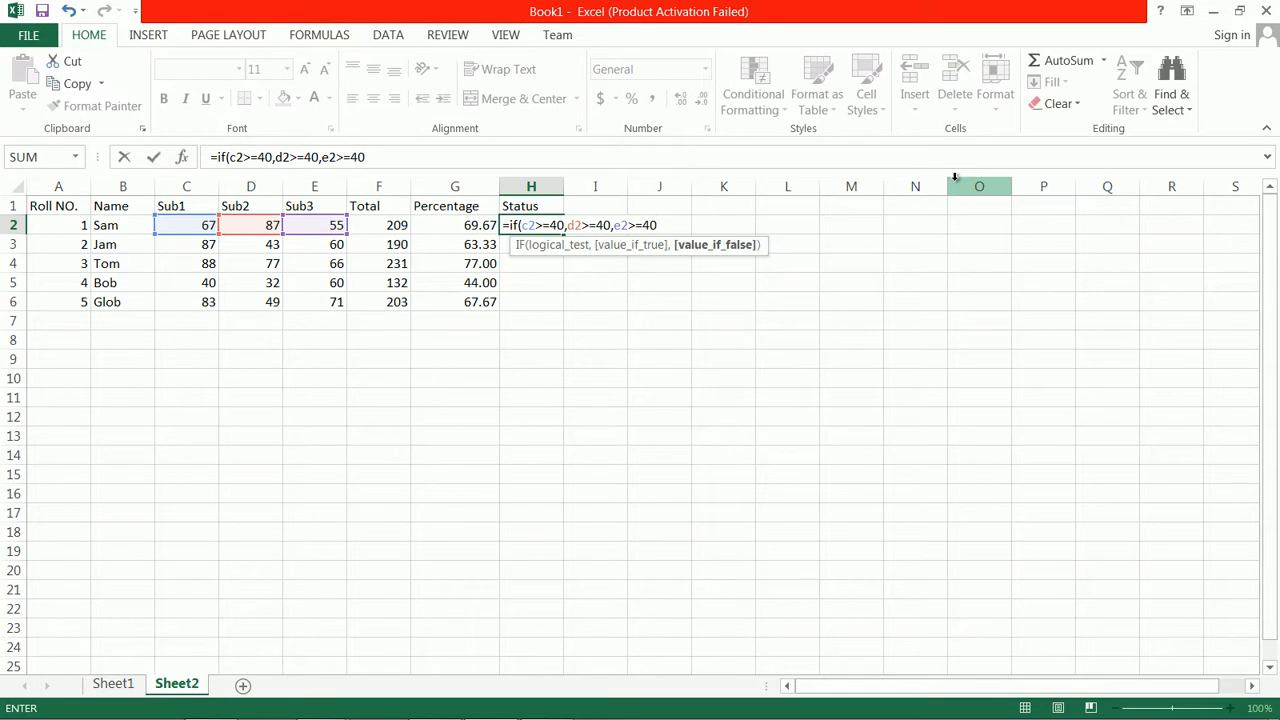
text(,)
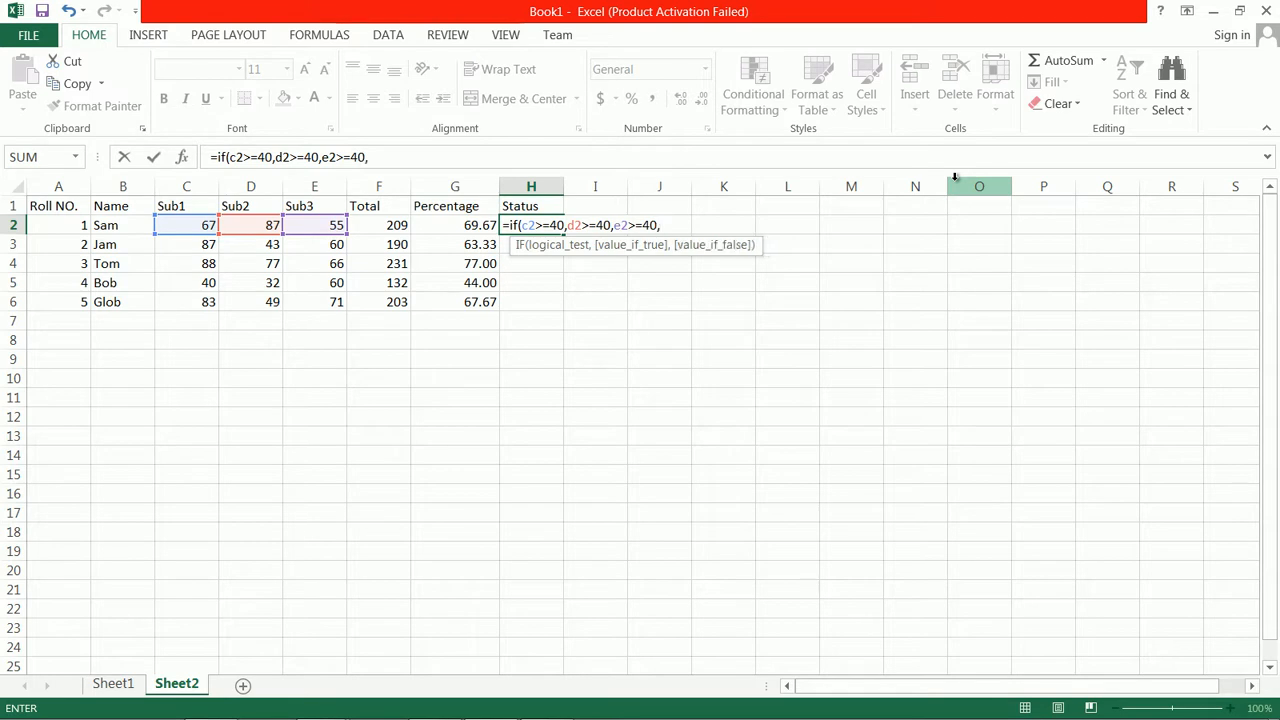
key(BackSpace)
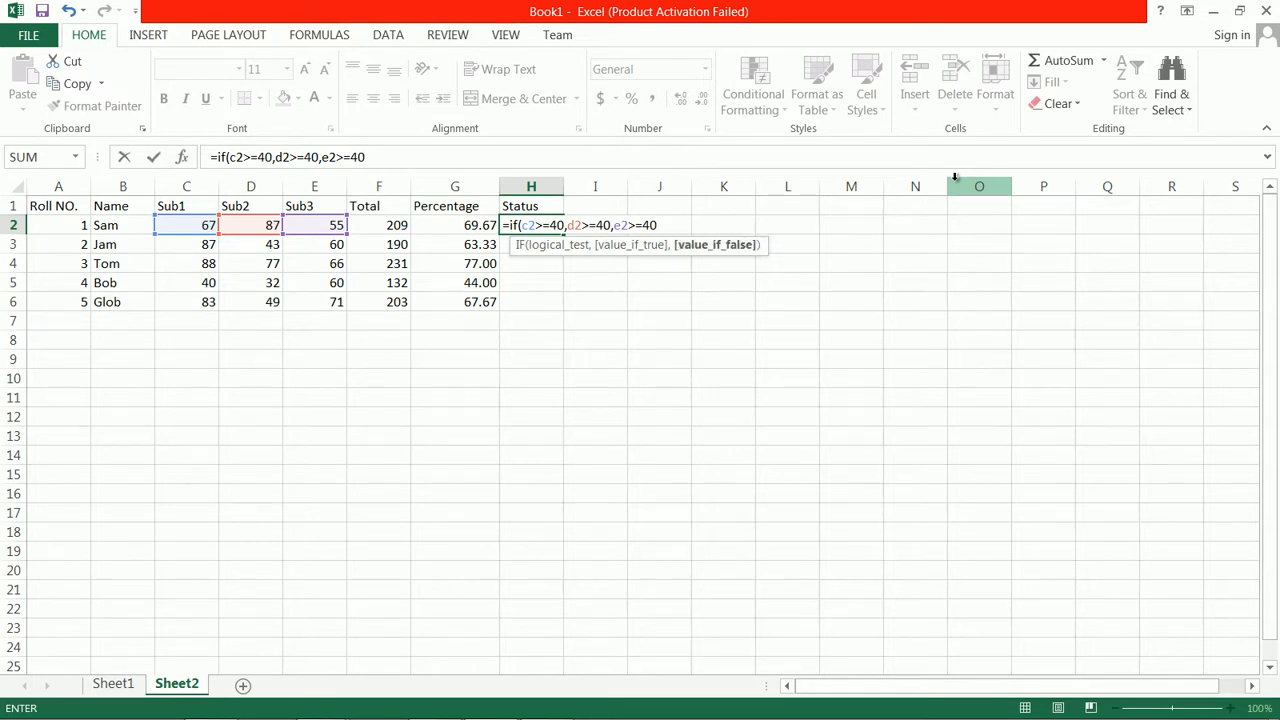
key(Left)
key(Right)
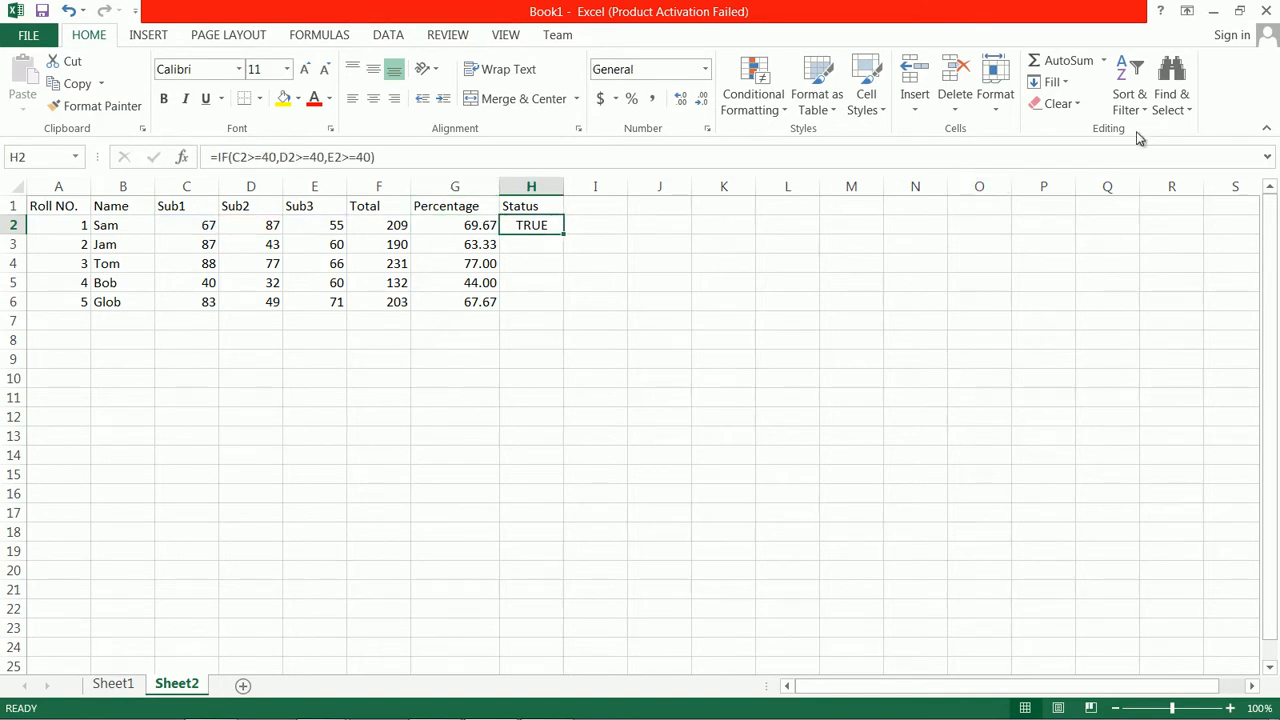
Try to rework the H2 formula as =IF((C2>=40,D2>=40,E2>=40),"Pass","Fail")
double_click(546, 226)
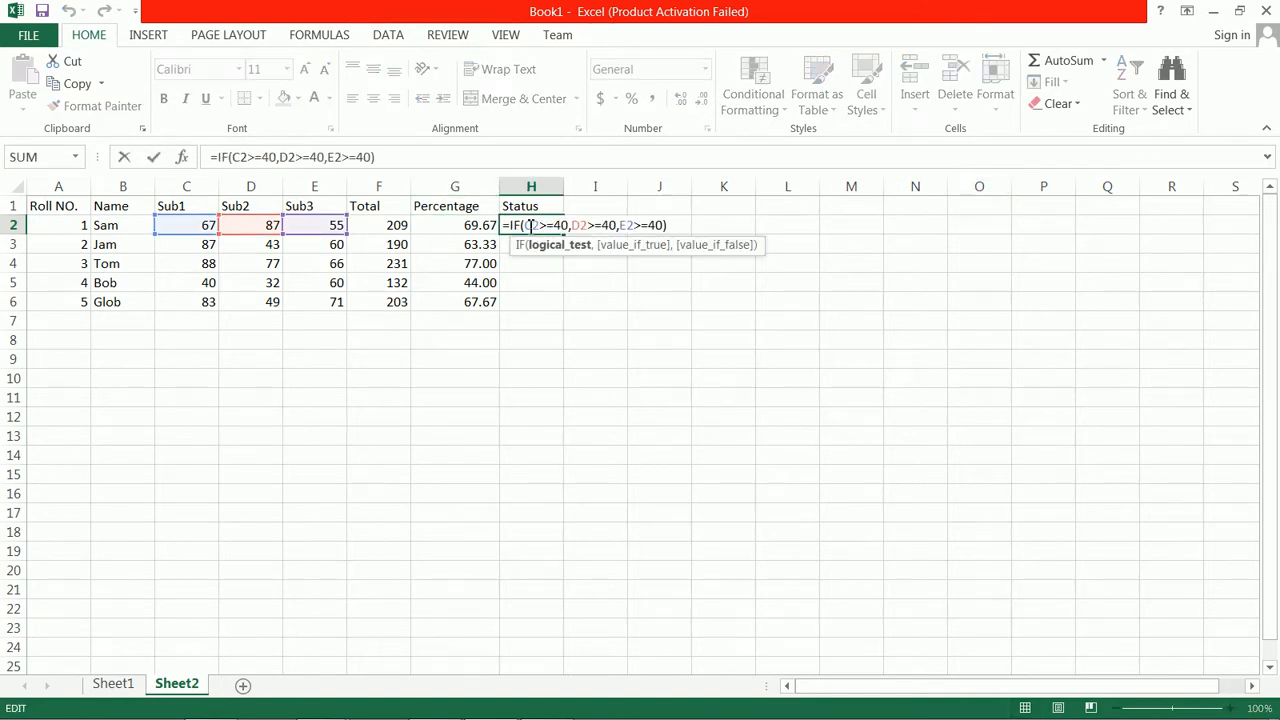
text(()
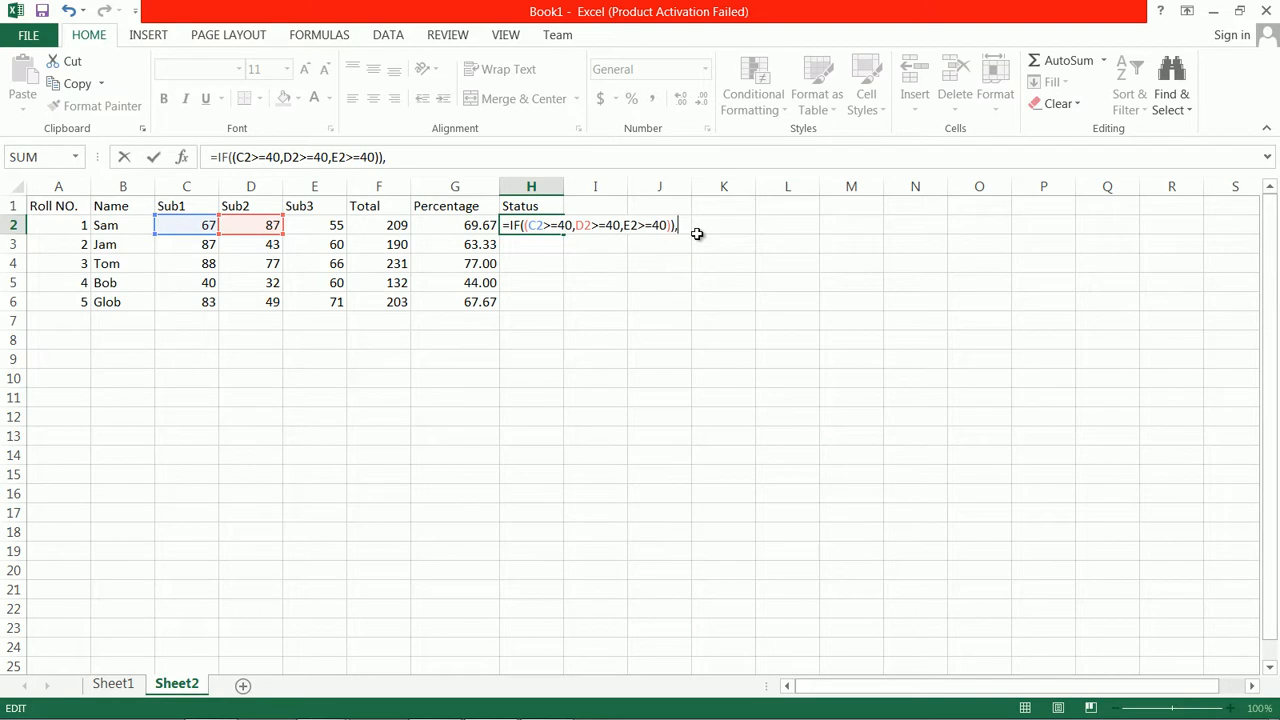
key(BackSpace)
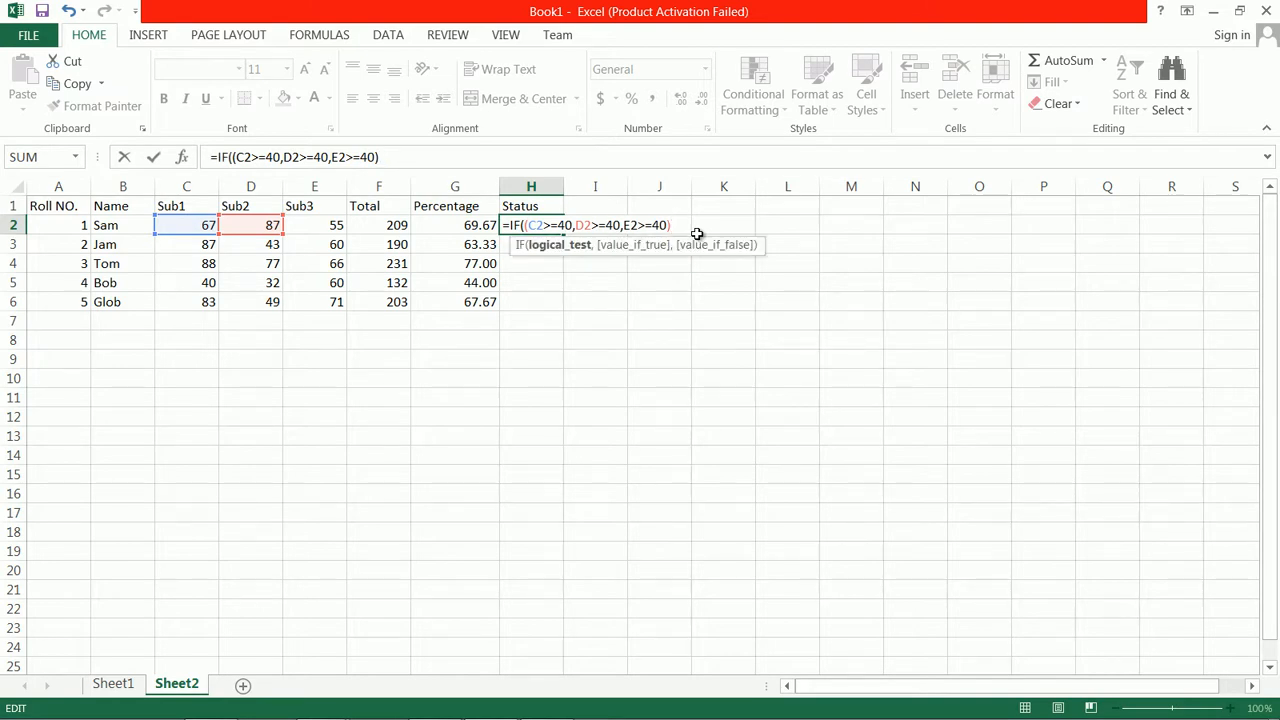
text(,)
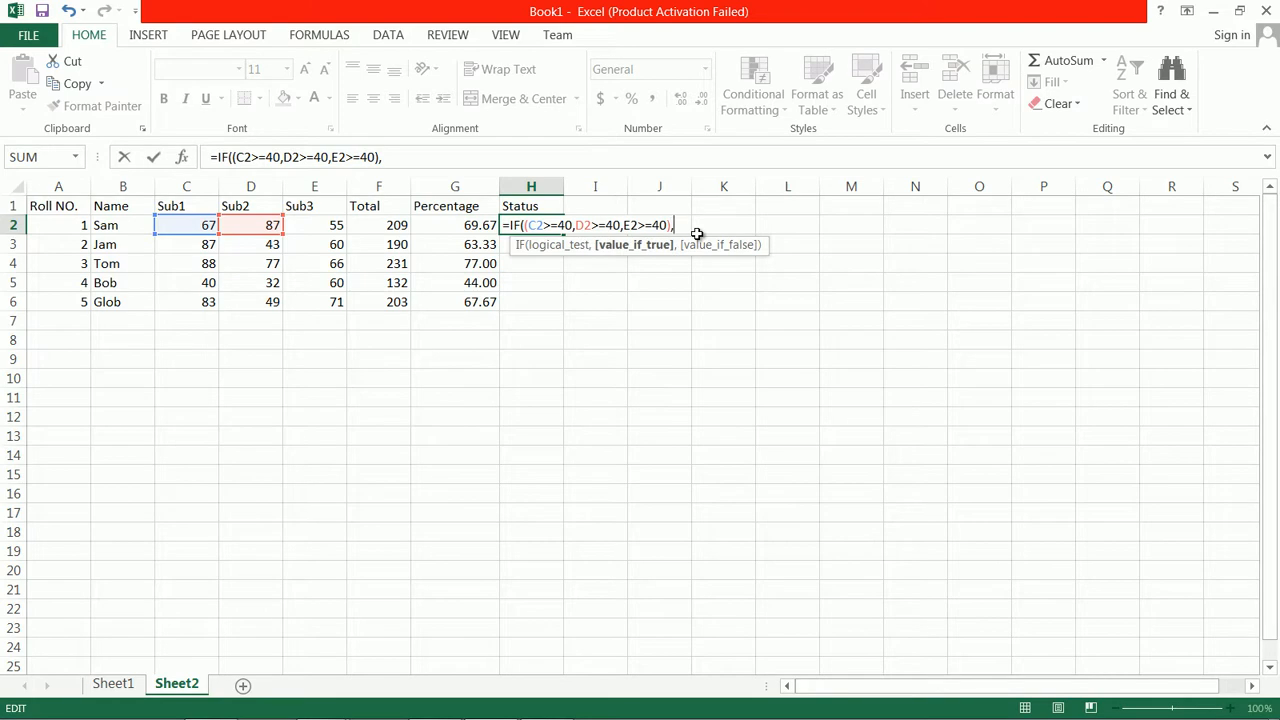
text("Pass","Fail)
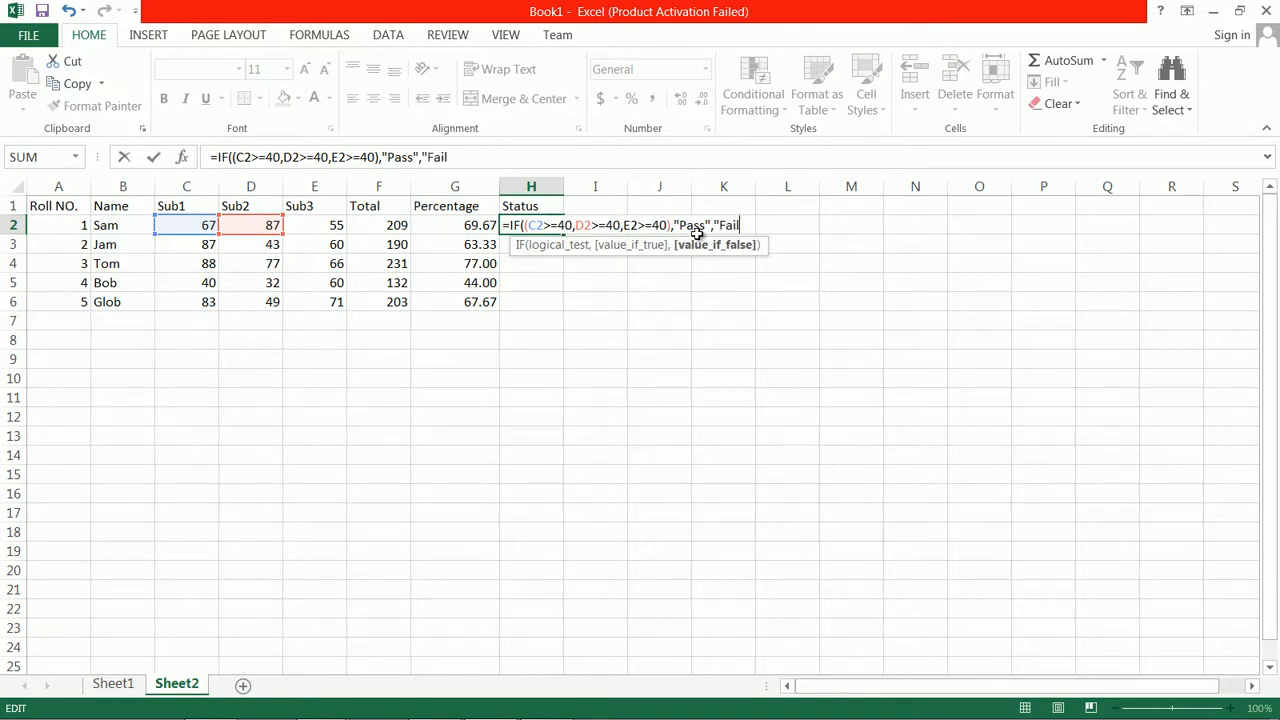
text("))
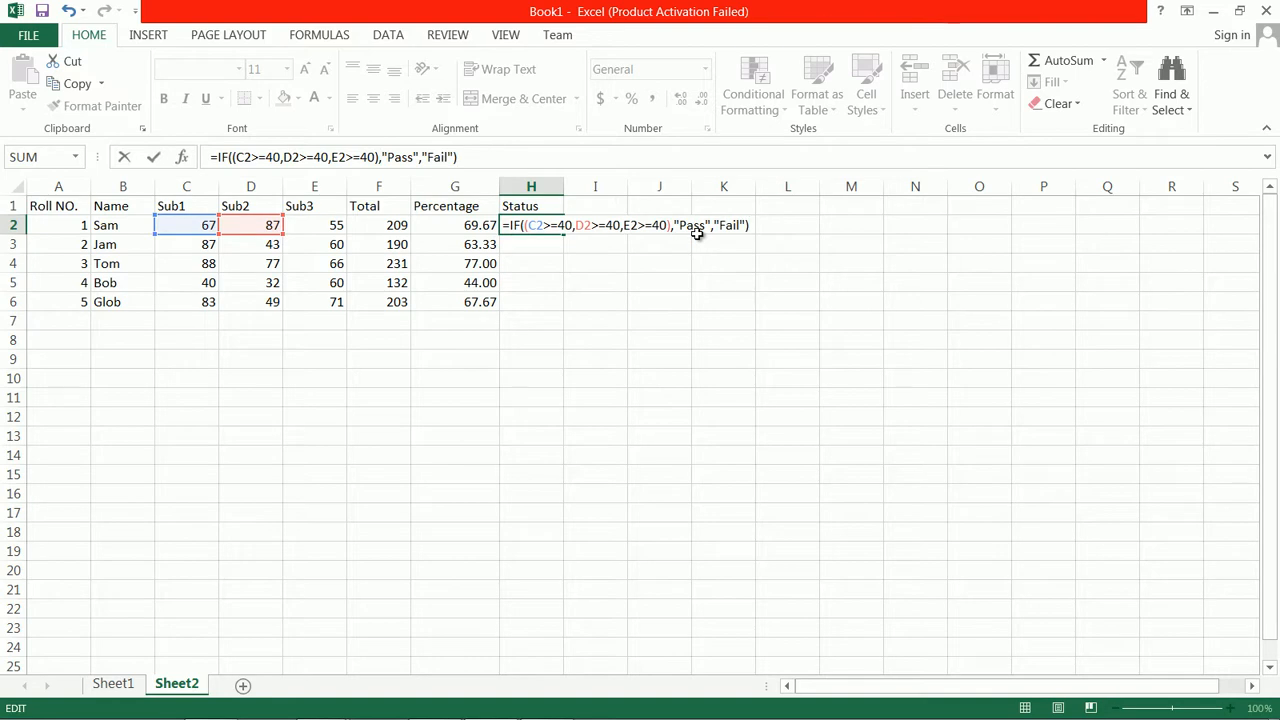
key(Return)
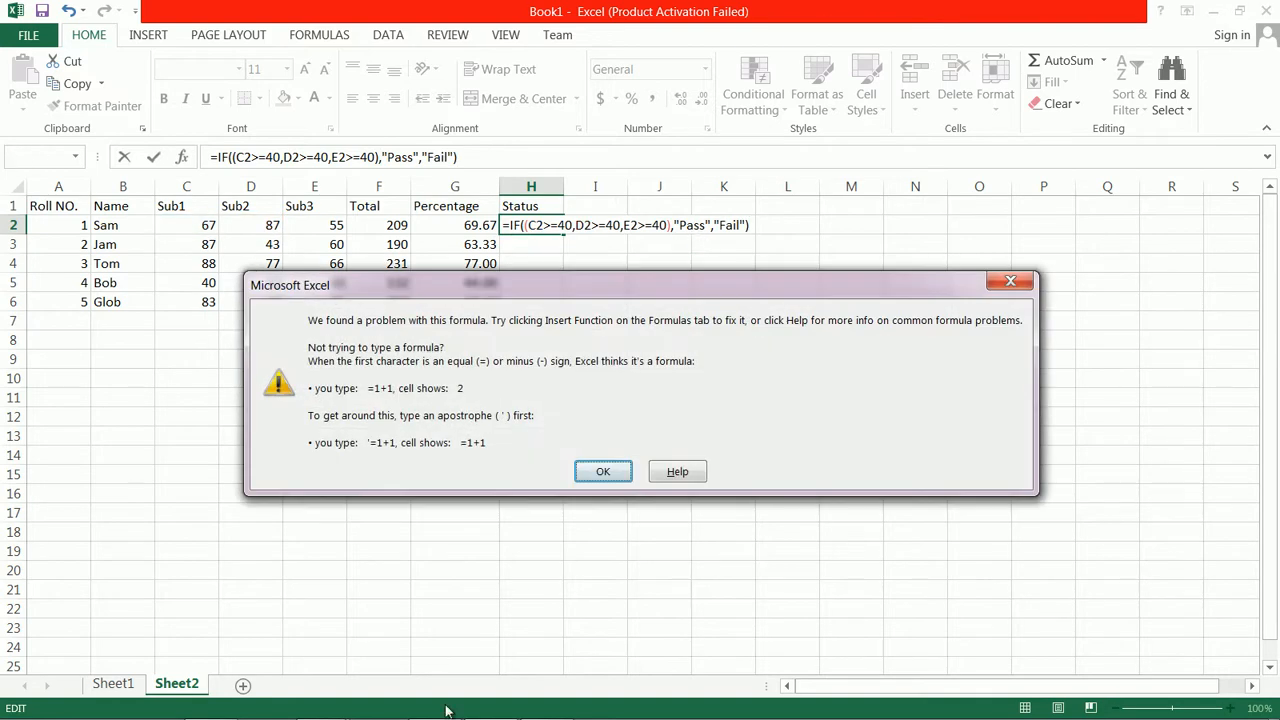
click(600, 470)
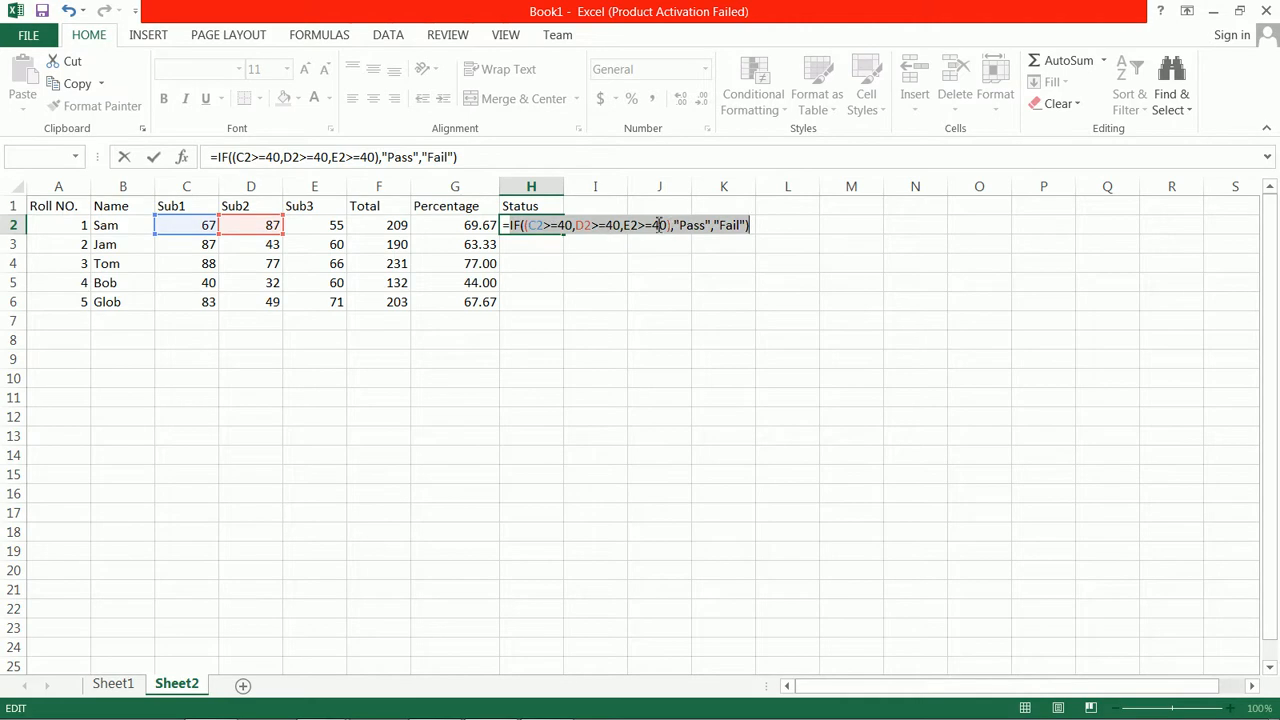
click(548, 232)
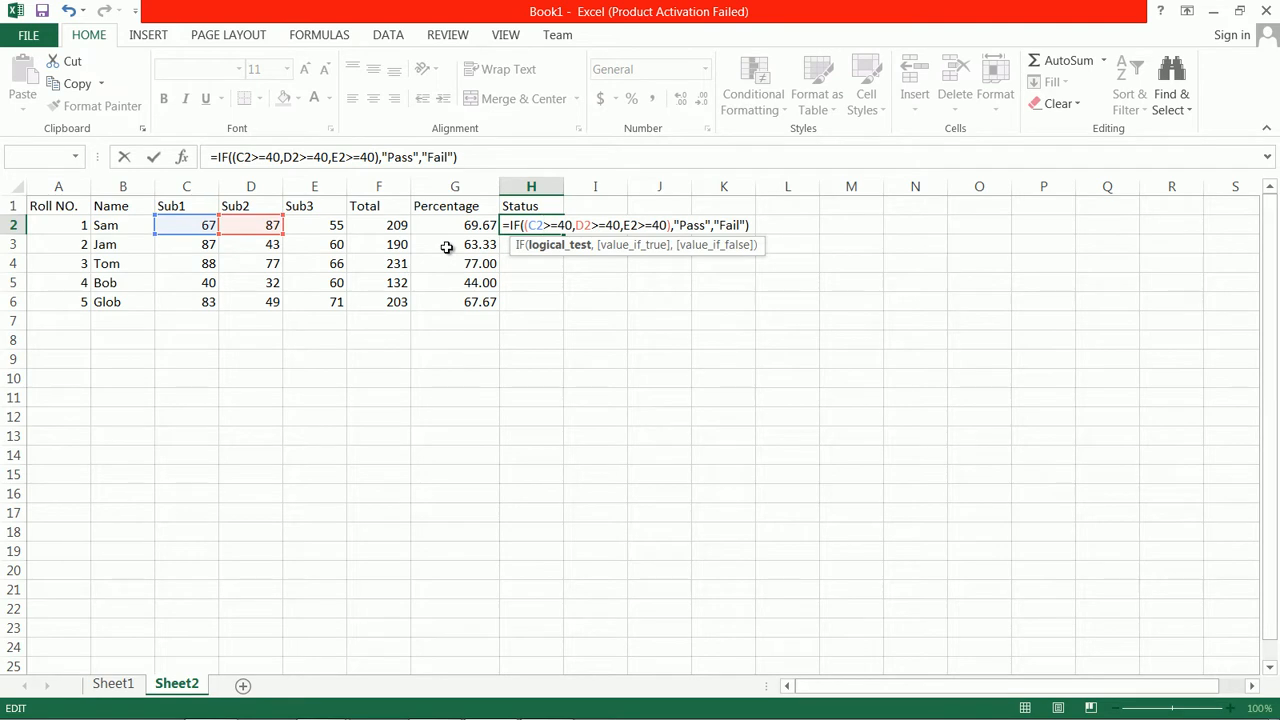
Search Excel Help for "and" and read the AND function article with its examples
click(1158, 17)
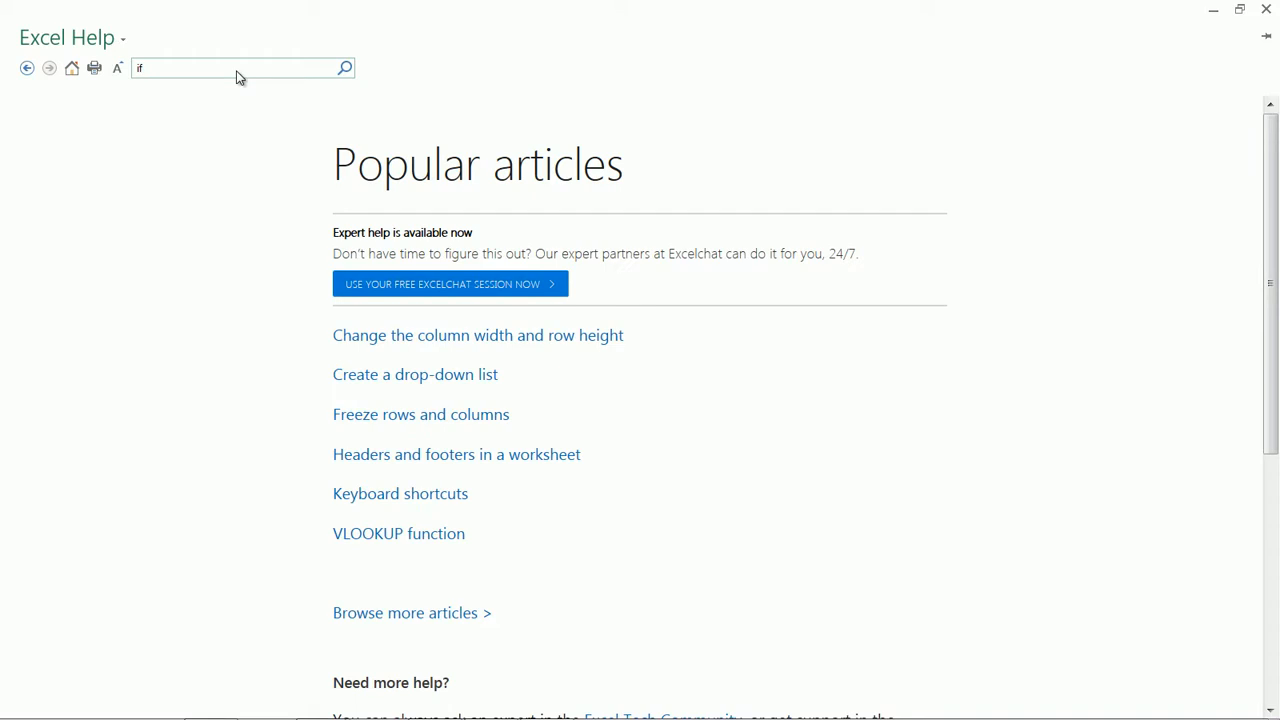
click(150, 68)
key(Return)
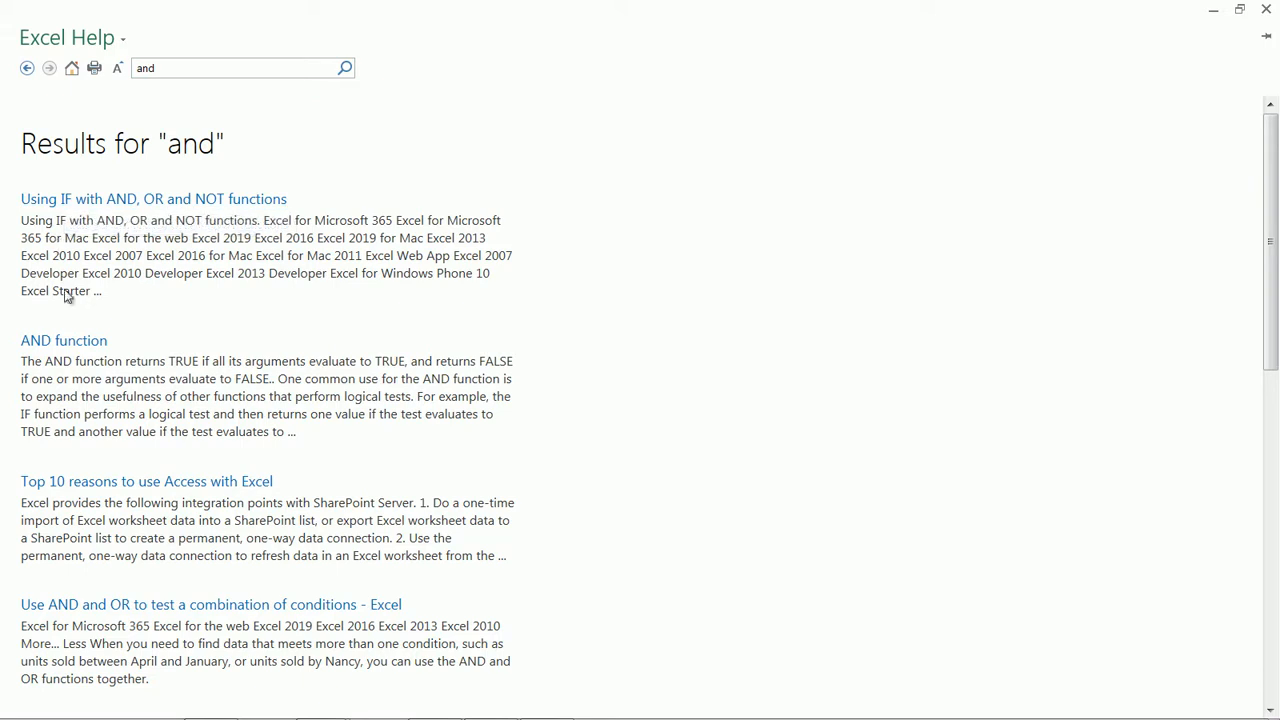
click(71, 346)
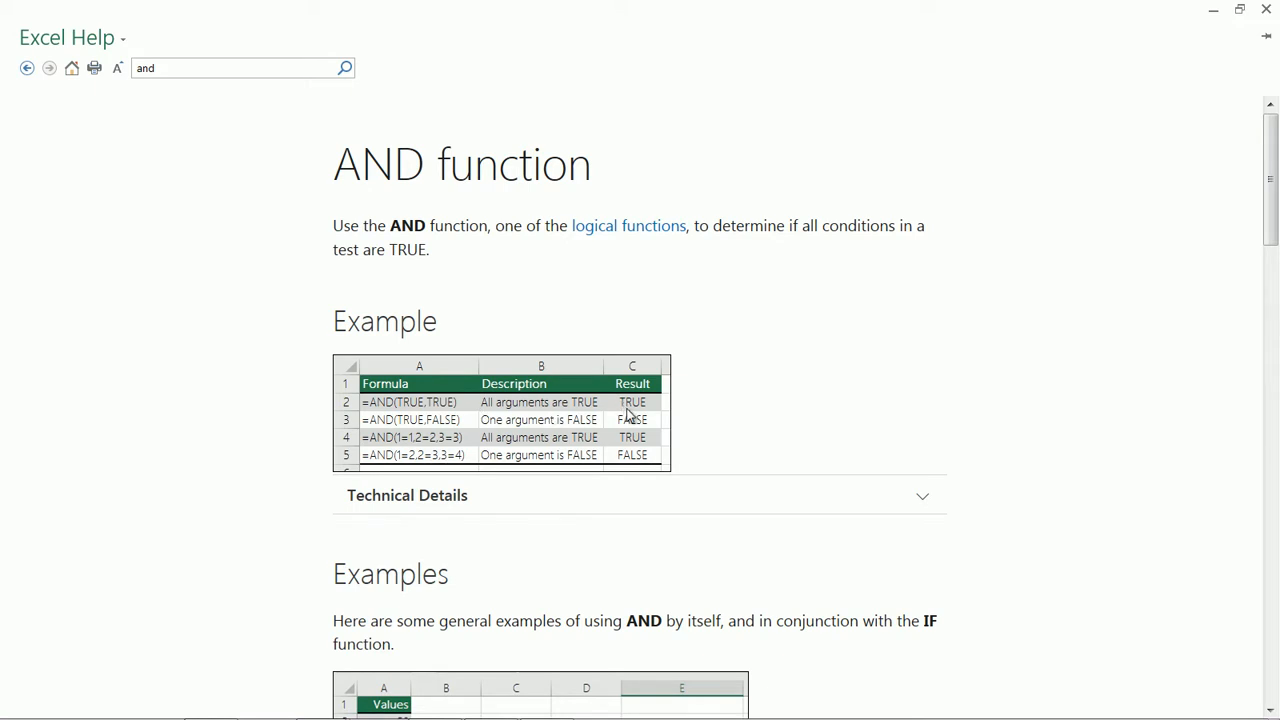
scroll(628, 414, down, 3)
drag(1273, 262, 1274, 450)
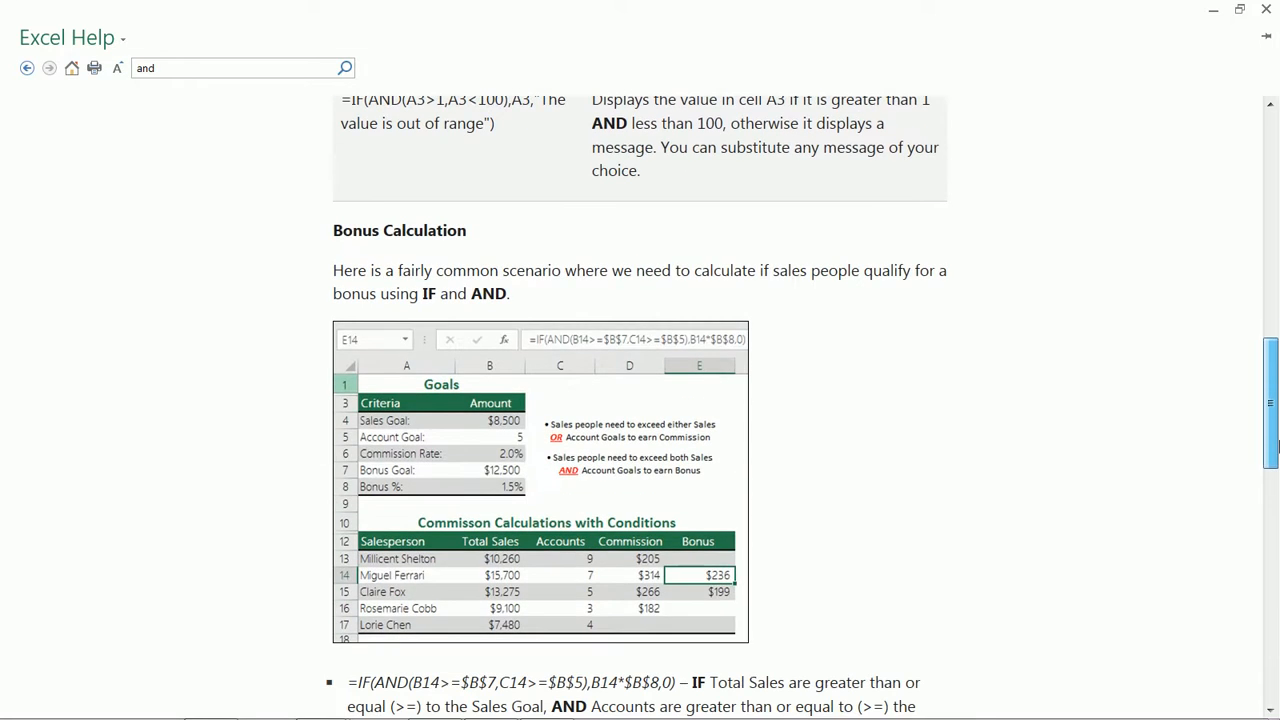
drag(1276, 358, 1230, 57)
click(30, 70)
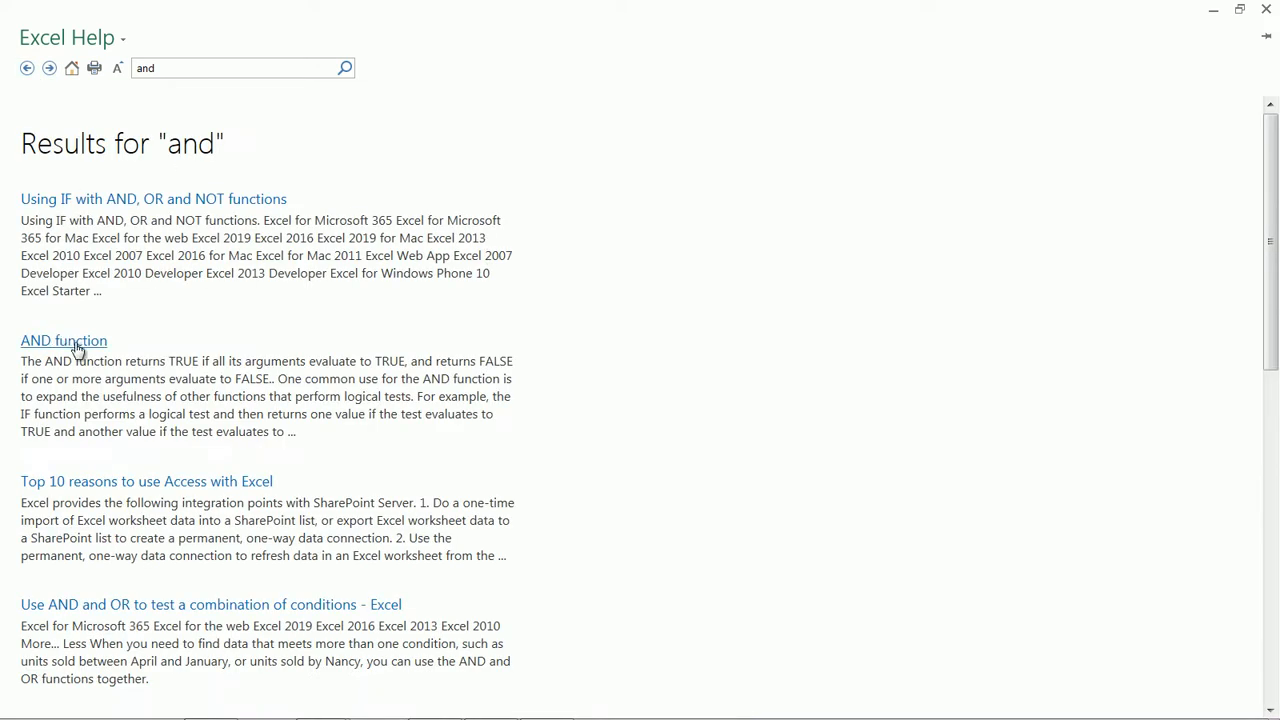
Look up the OR function article in the help by searching for "or", and discard the pending edit of H2
click(166, 71)
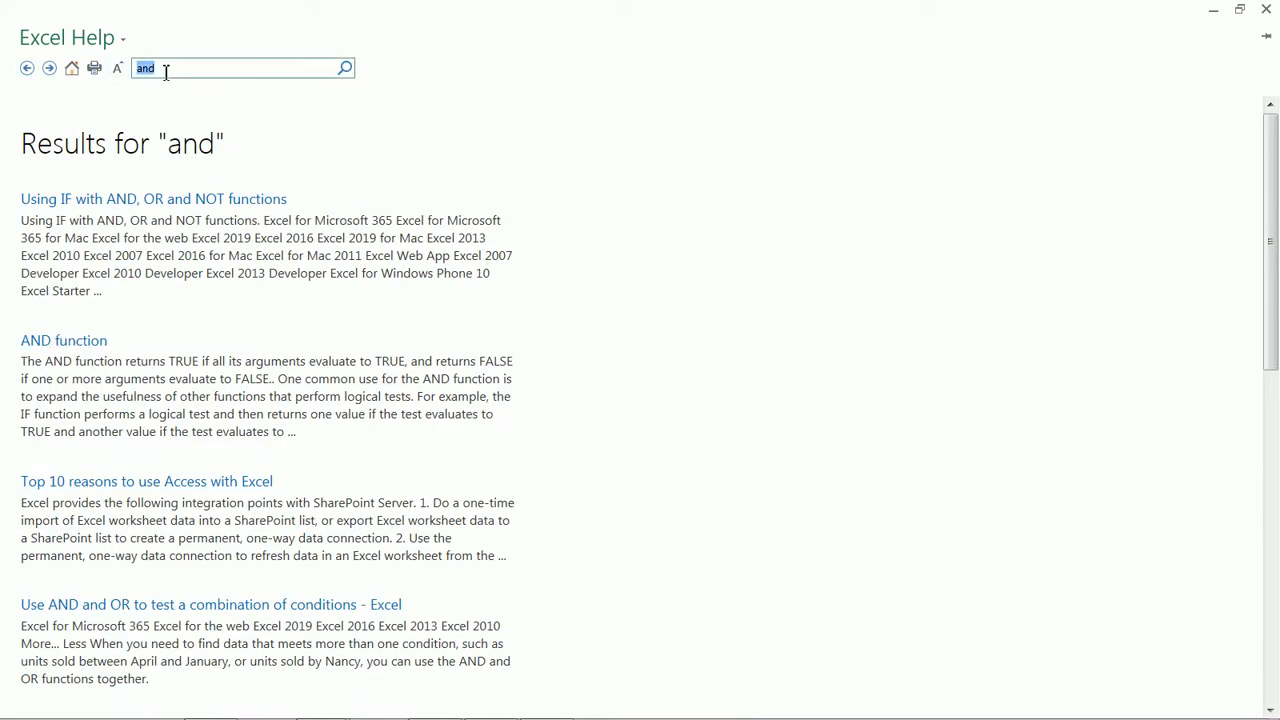
text(or)
key(Return)
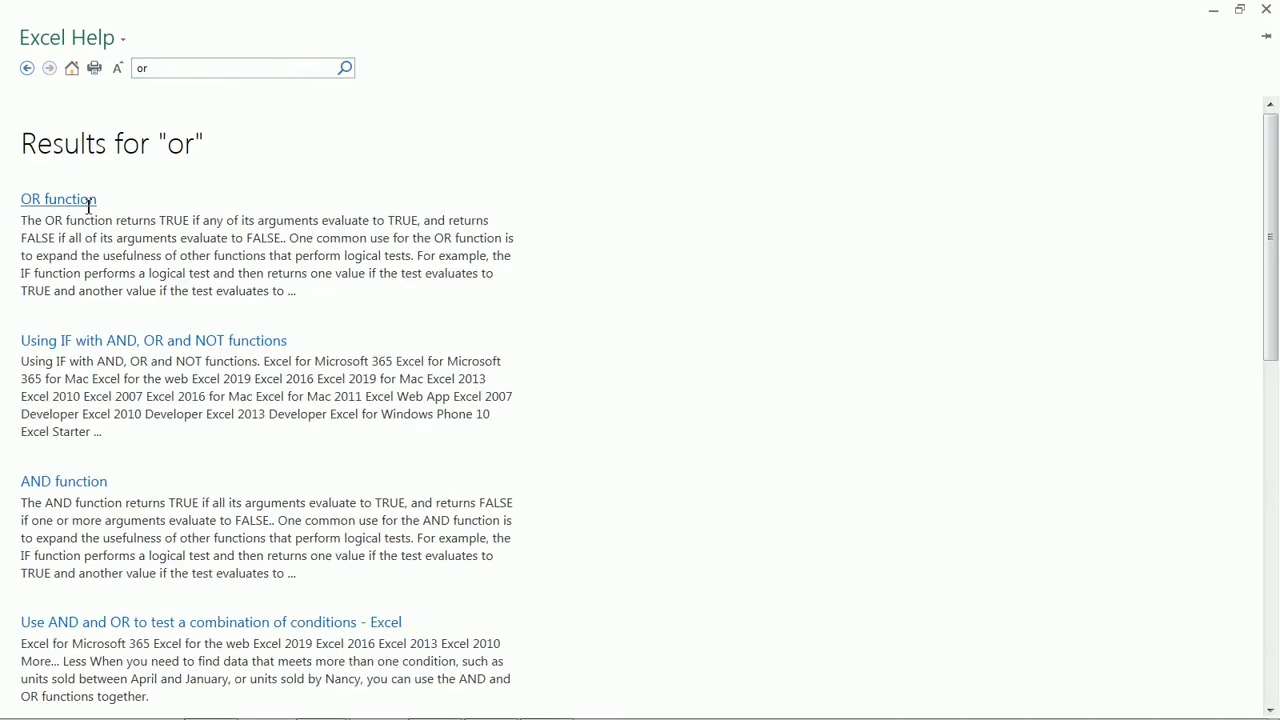
click(72, 204)
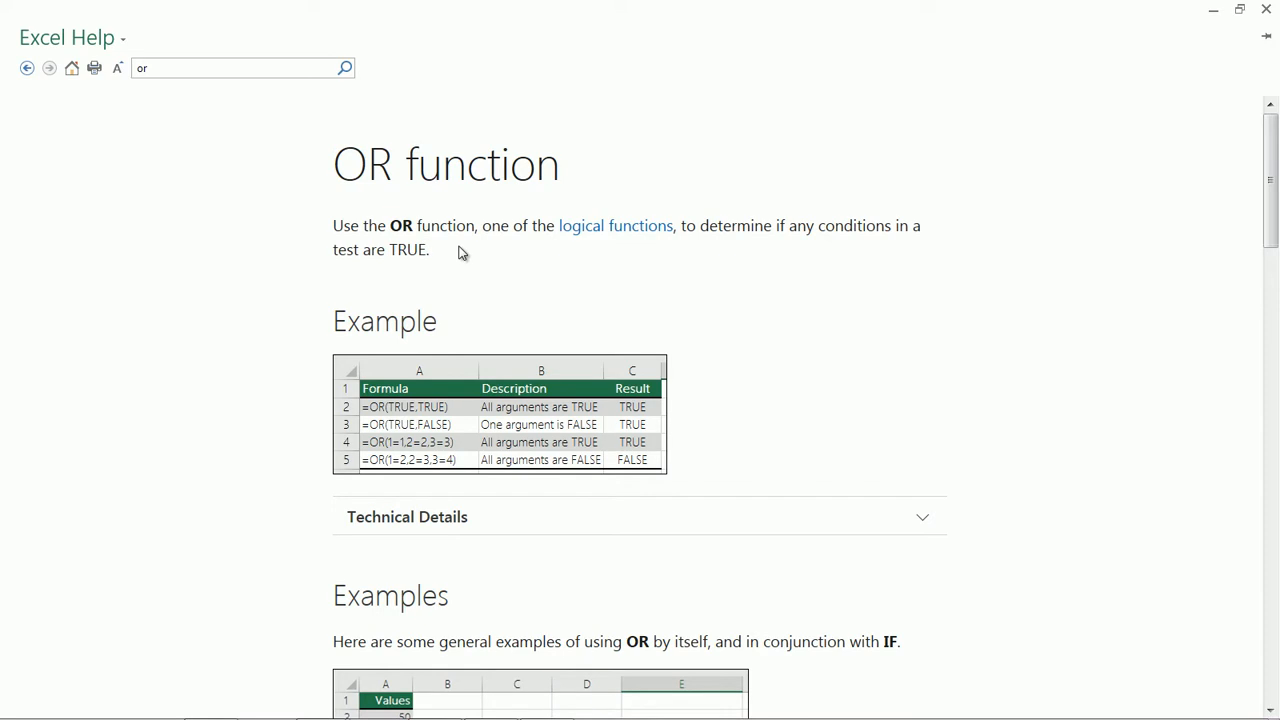
click(1267, 10)
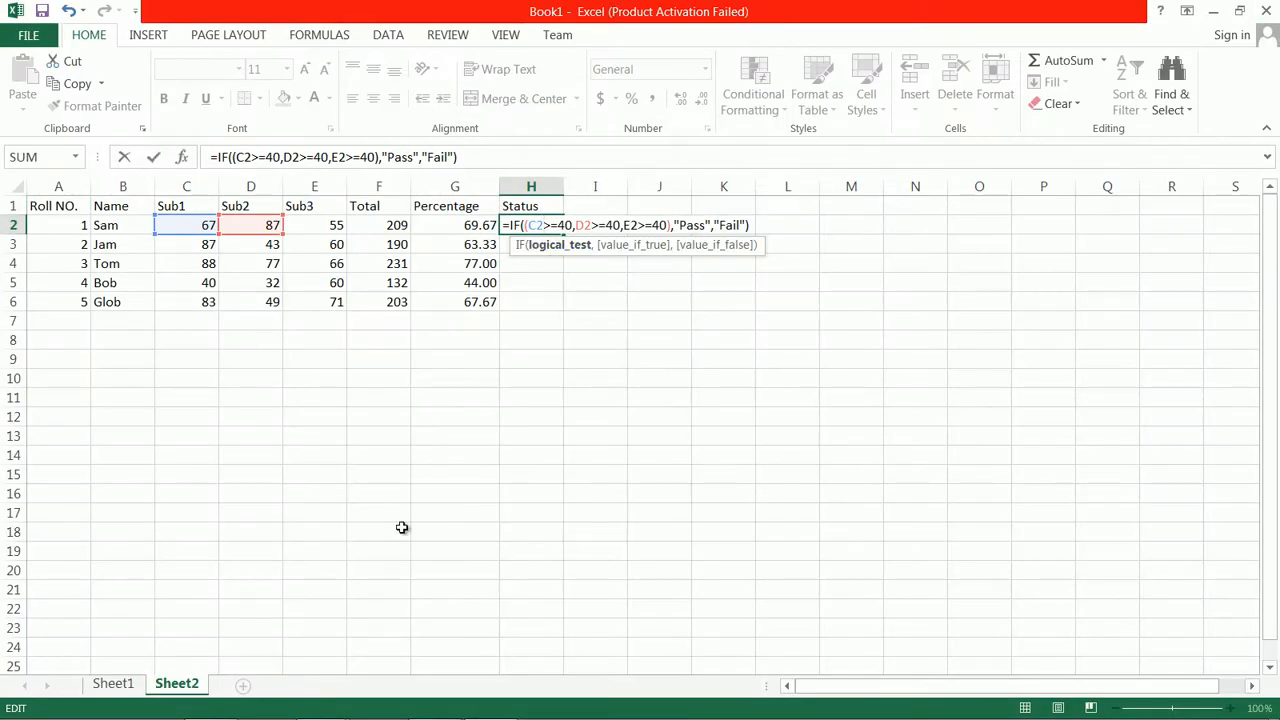
key(Escape)
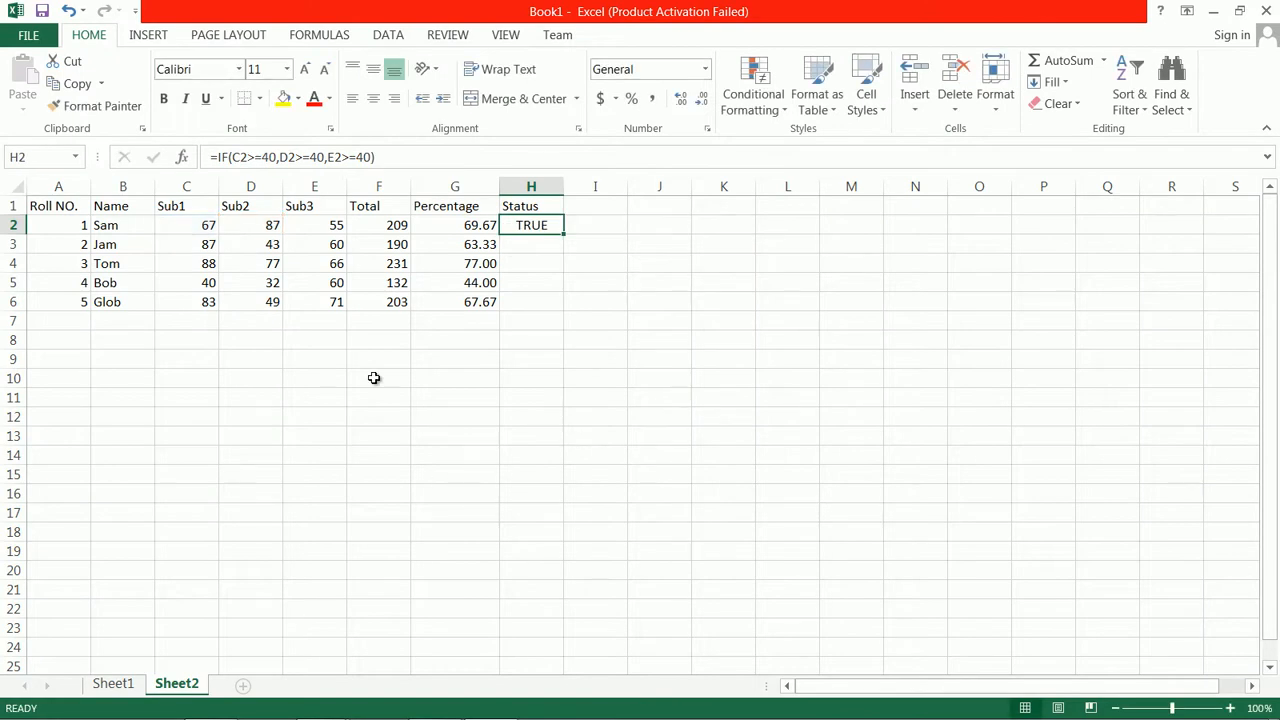
Enter the headings val1, val2, and, or in cells E15 through H15
click(198, 506)
click(316, 473)
text(val1)
key(Tab)
text(v)
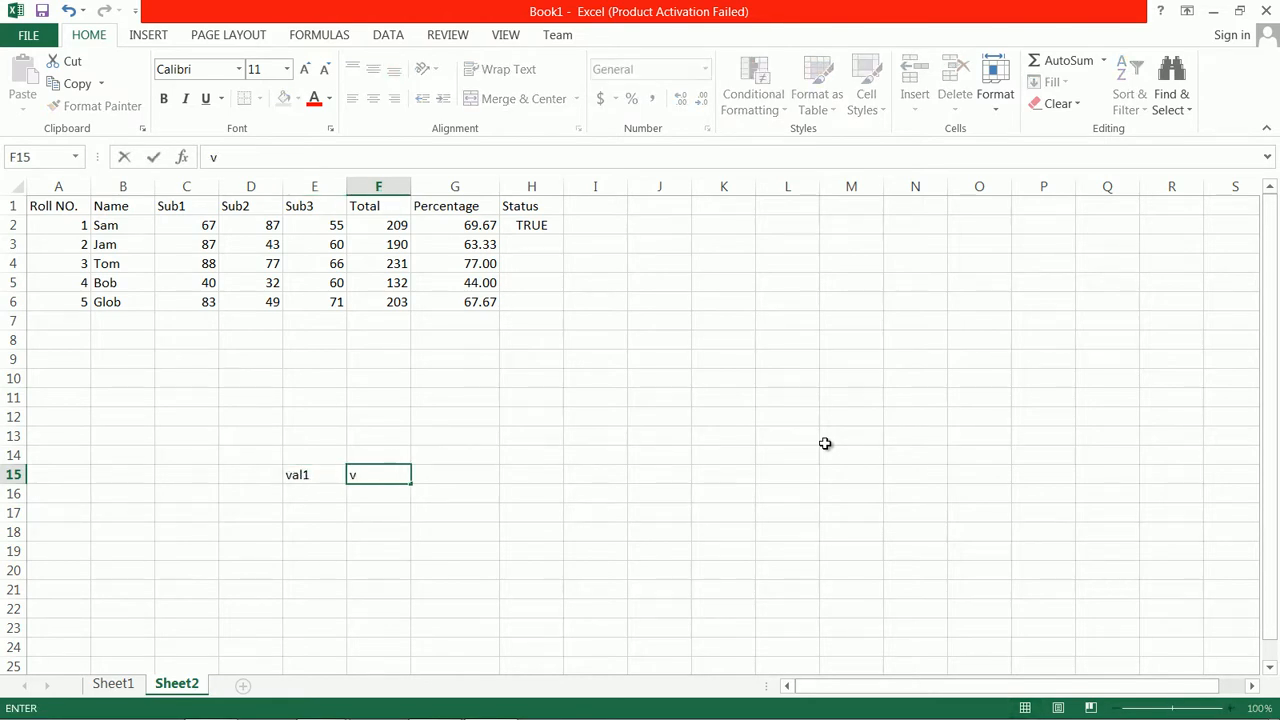
key(Tab)
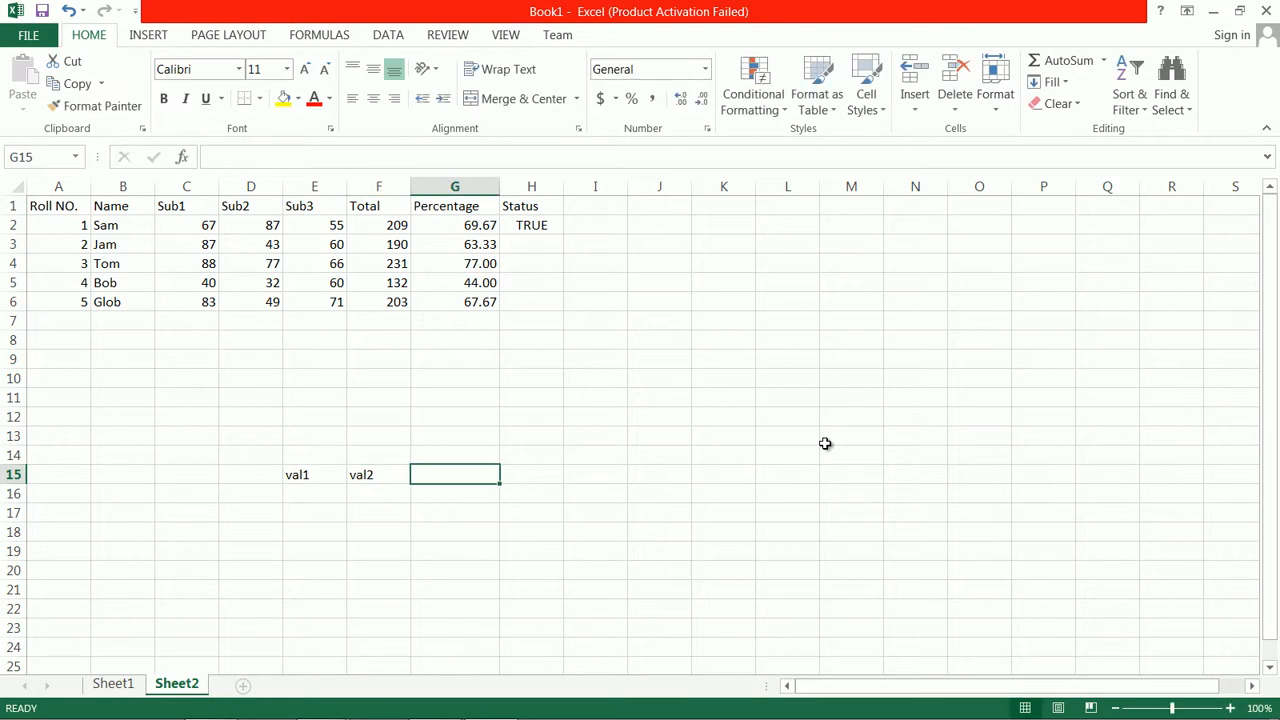
text(and)
key(Tab)
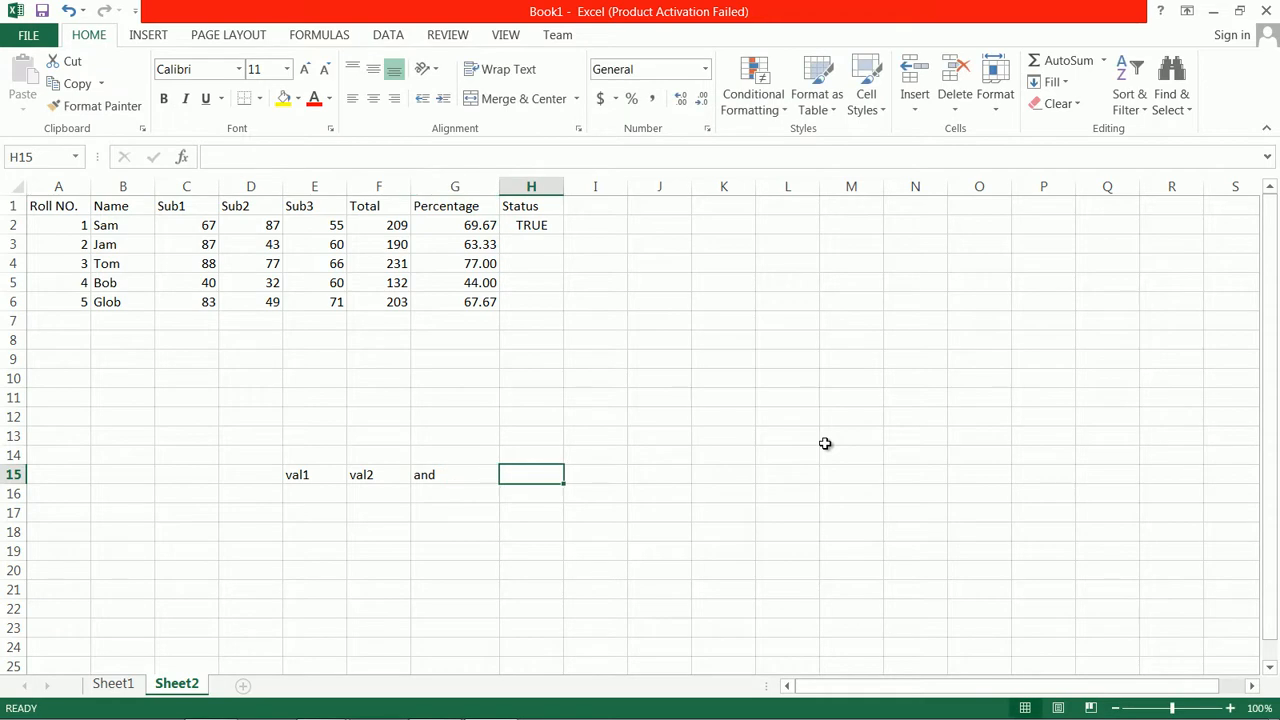
text(or)
key(Tab)
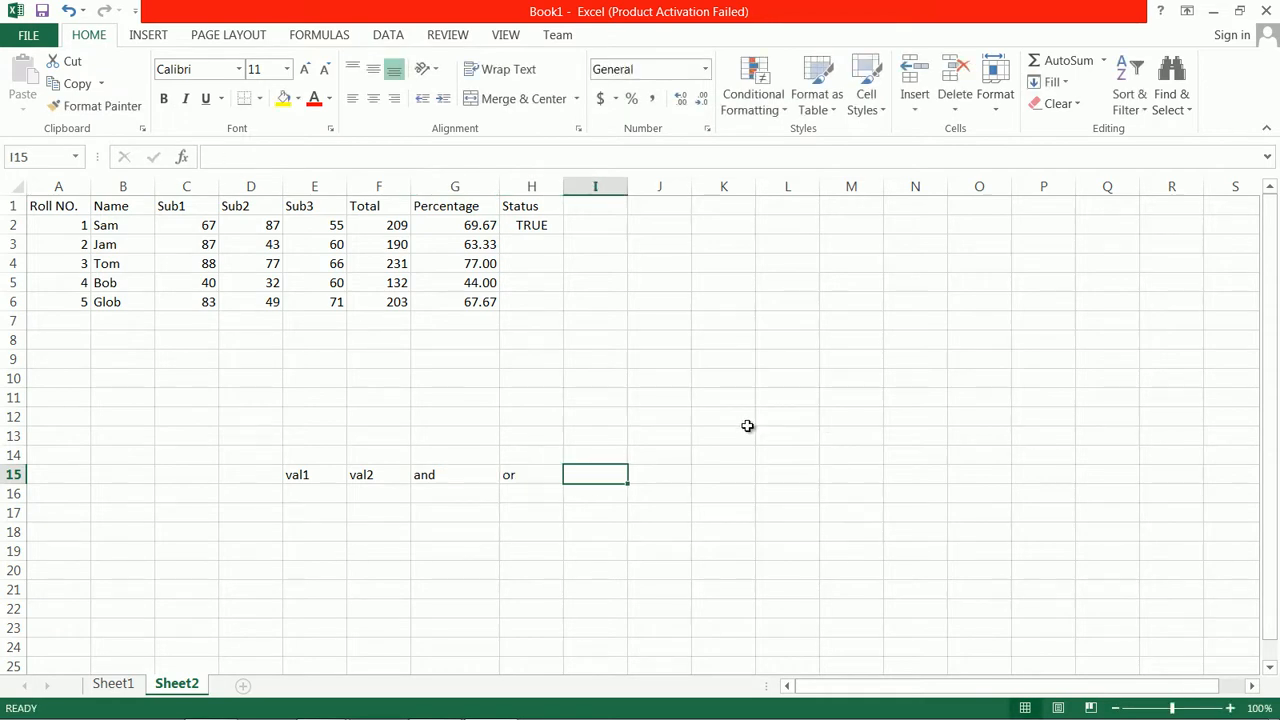
Fill row 16 of the example table with T in each of the val1, val2, and, and or columns
click(313, 491)
text(T)
key(Tab)
text(T)
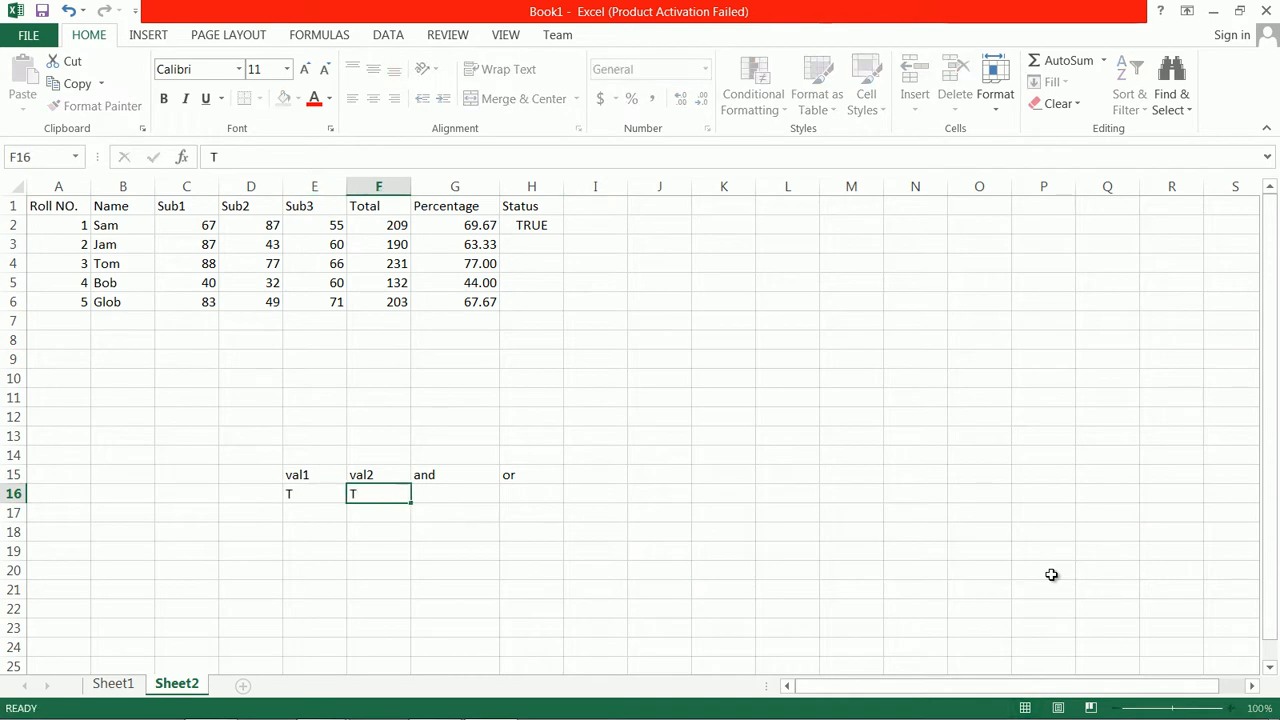
key(Tab)
text(T)
key(Tab)
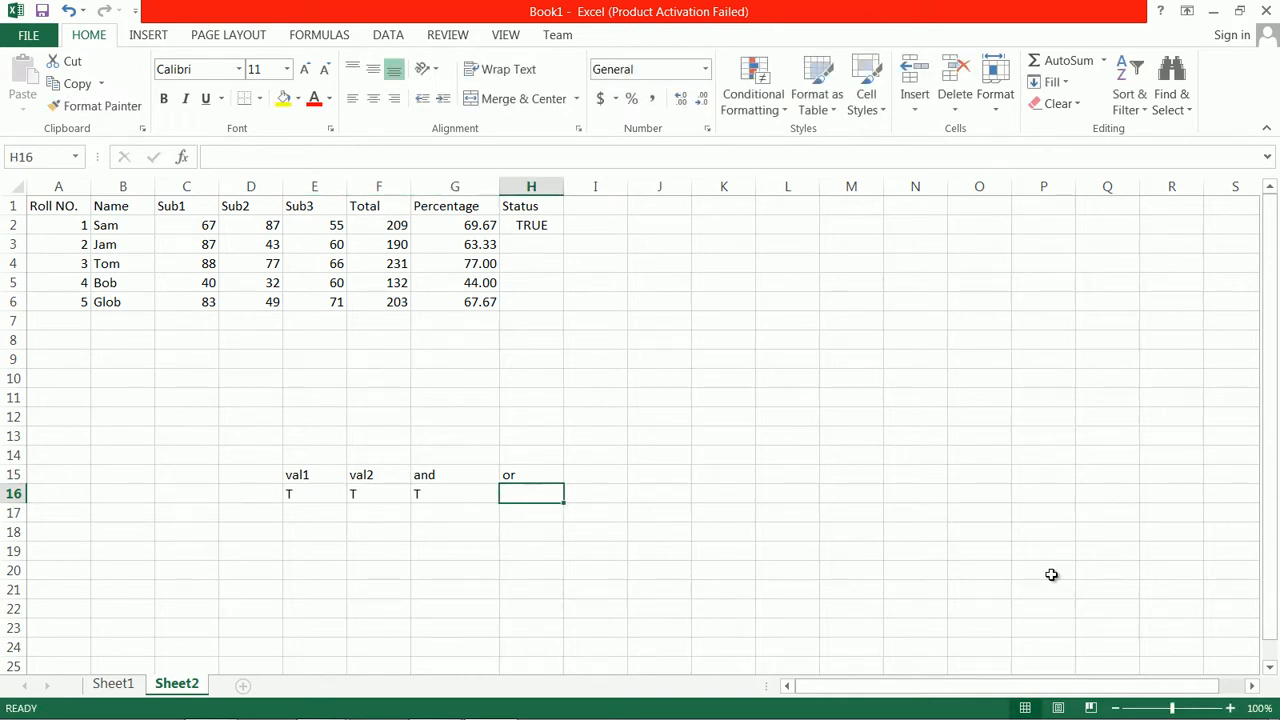
text(T)
key(Return)
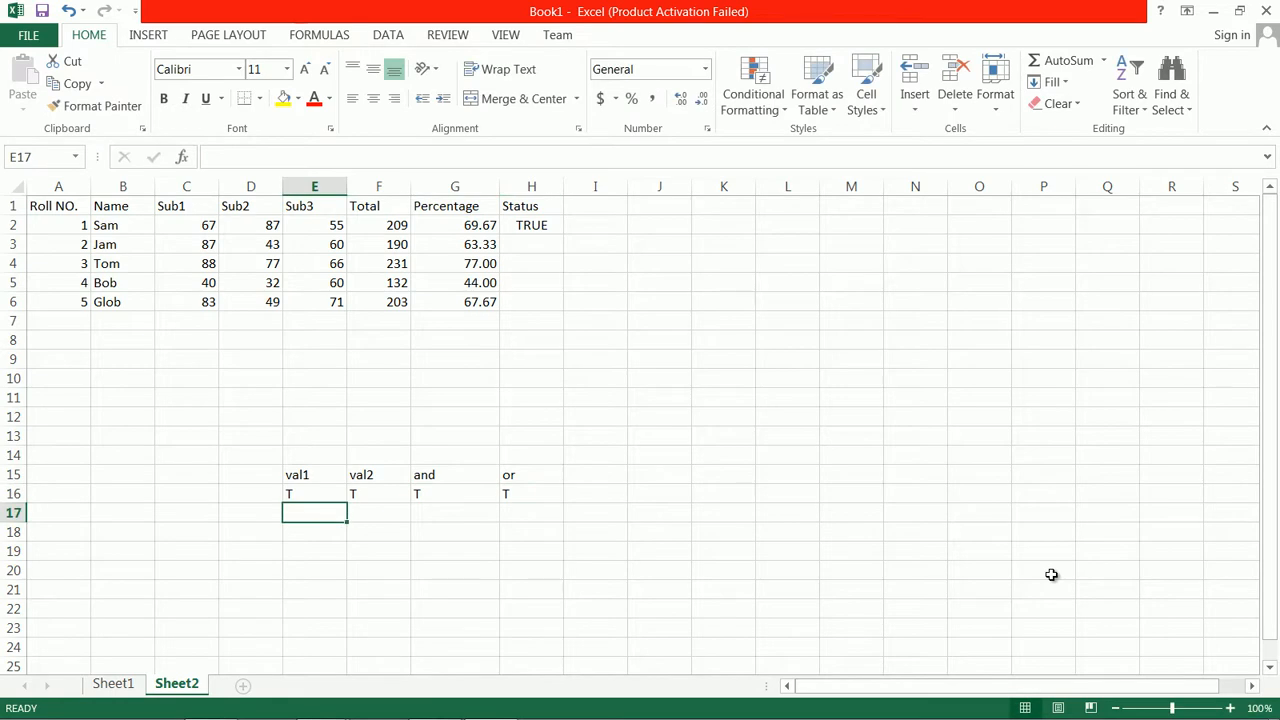
Fill row 17 of the example table with T for val1, F for val2, F for and, and T for or
text(T)
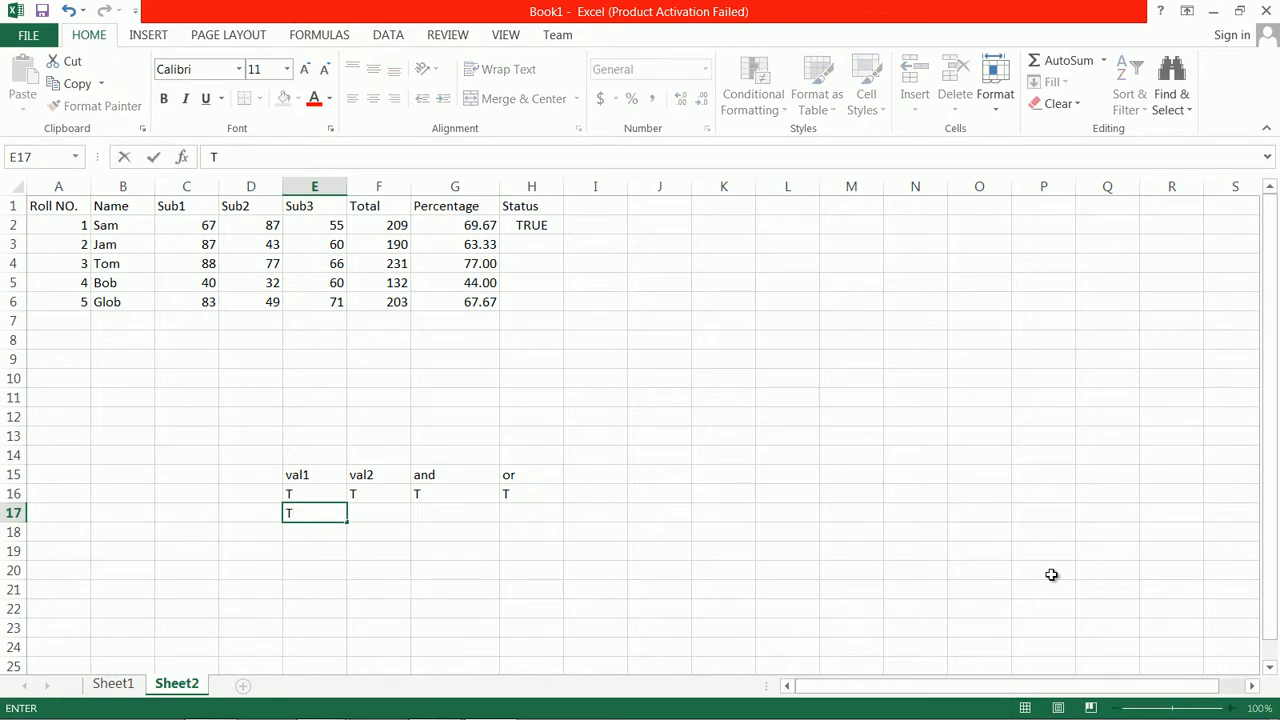
key(Tab)
text(F)
key(Tab)
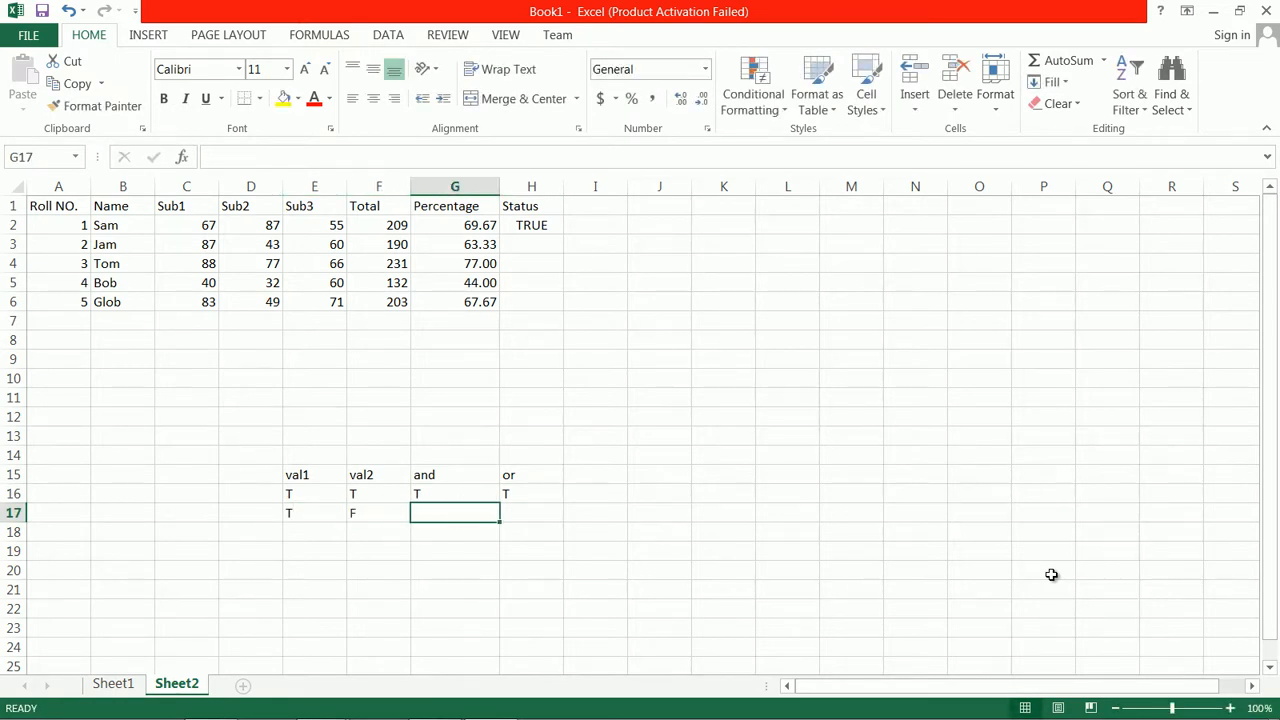
text(F)
key(Tab)
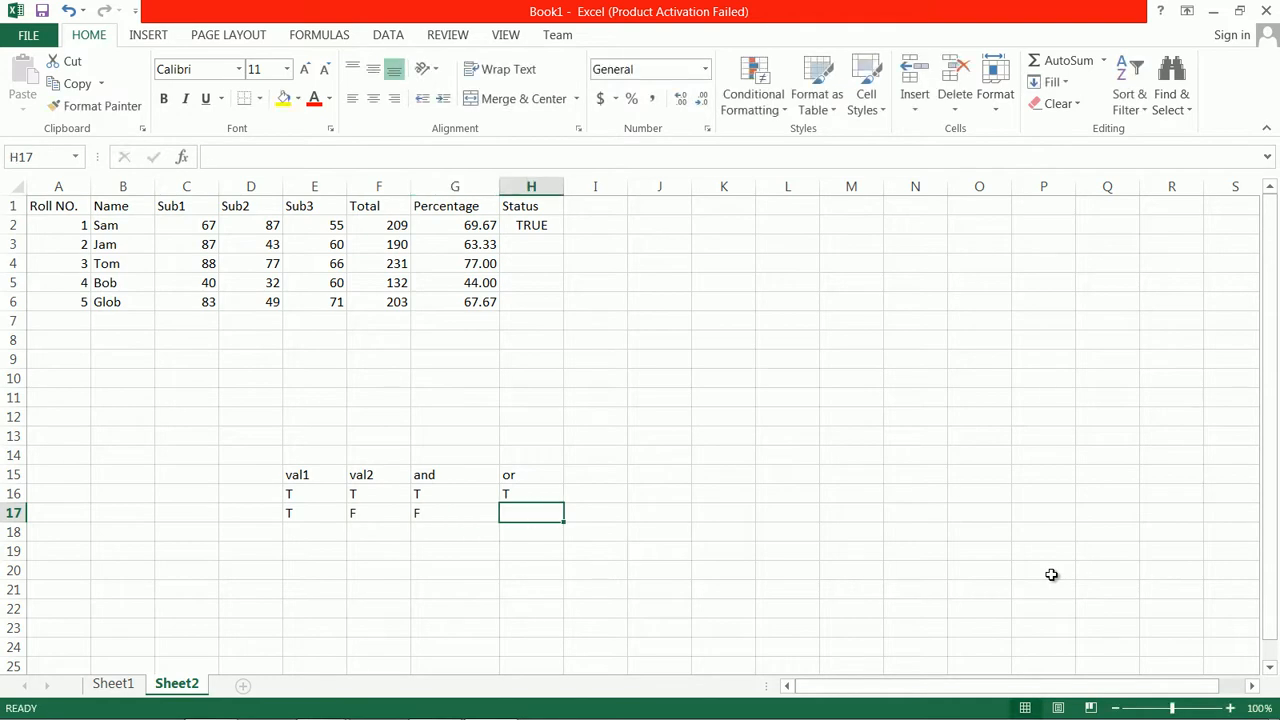
text(T)
key(Return)
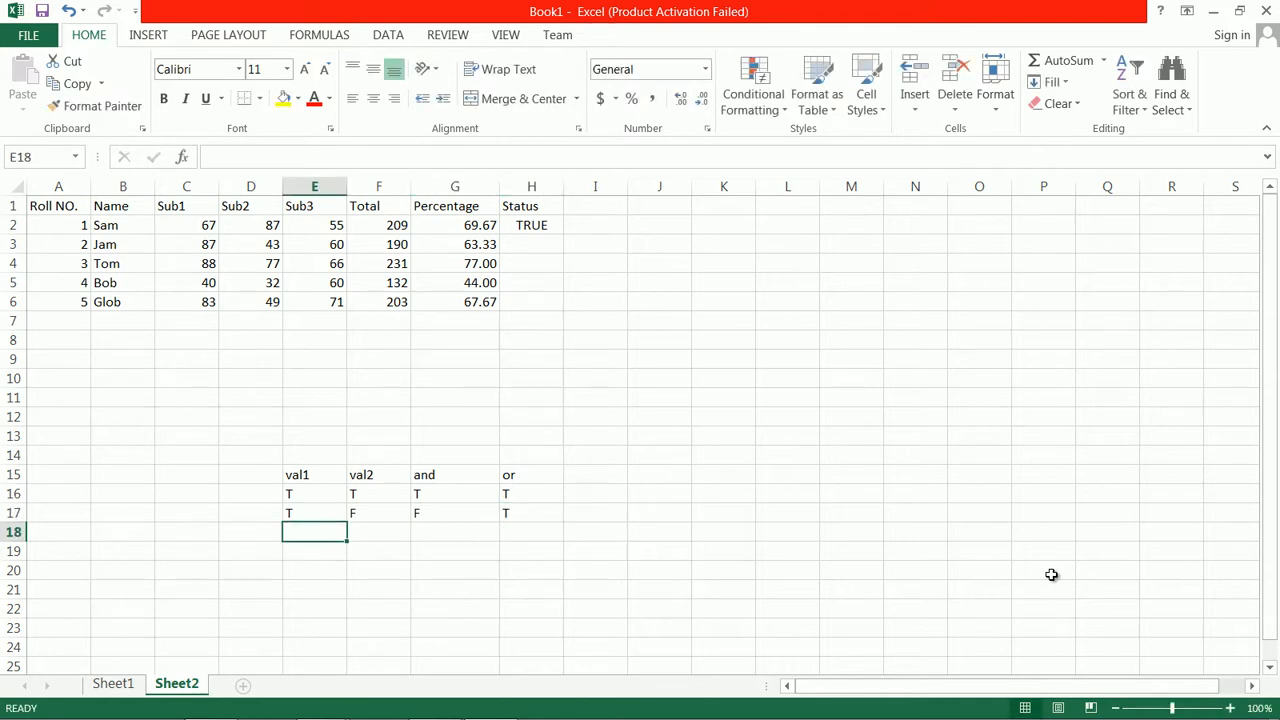
Fill row 18 of the example table with F for val1, T for val2, F for and, and T for or
text(F)
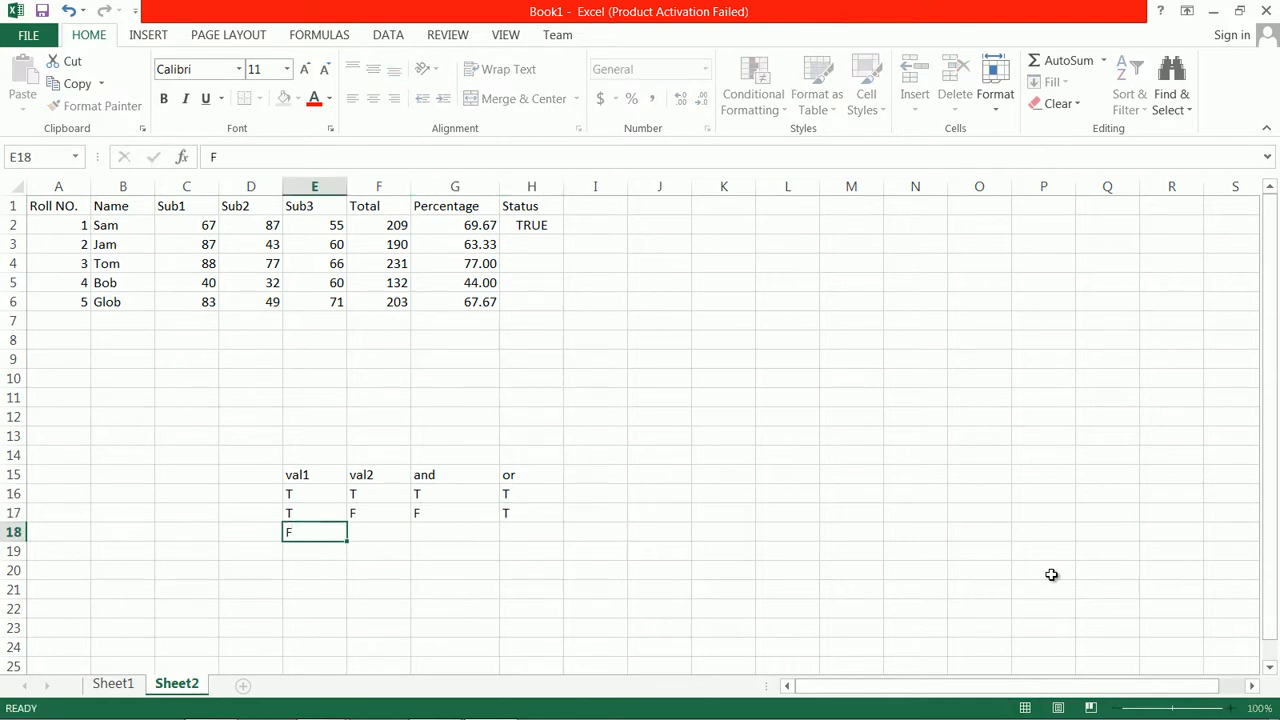
key(Tab)
text(T)
key(Tab)
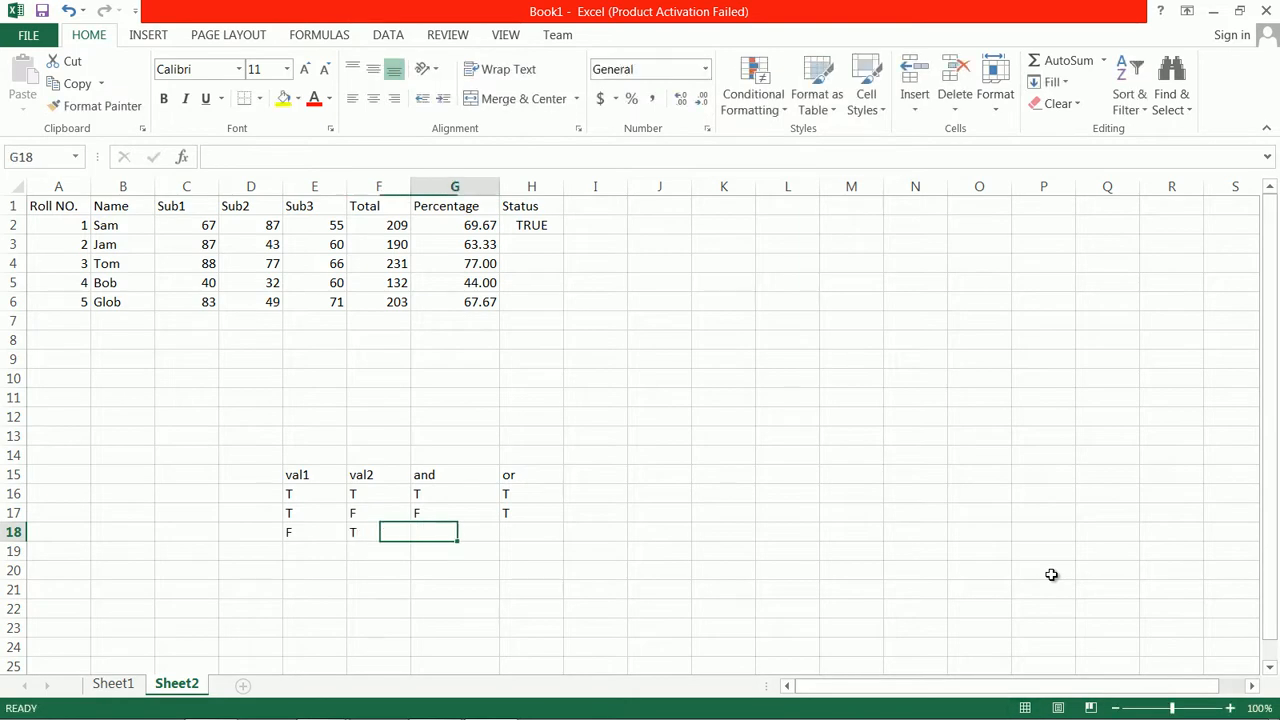
text(F)
key(Tab)
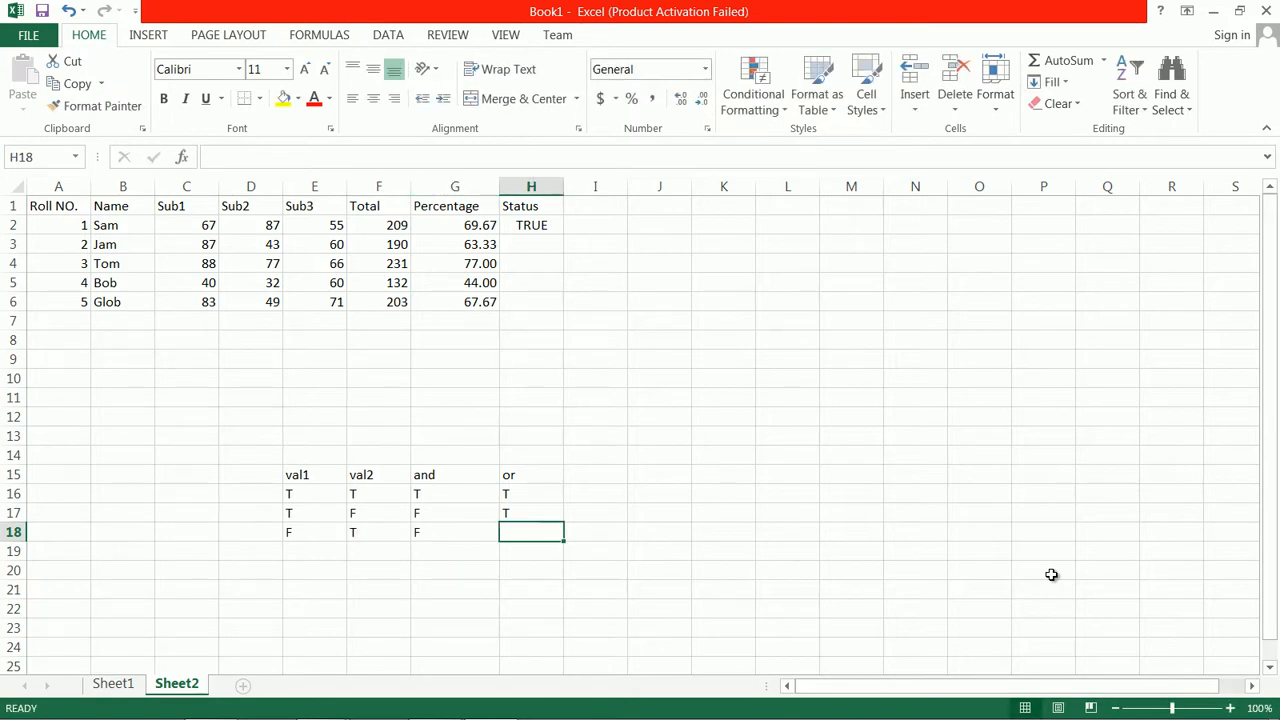
text(T)
key(Return)
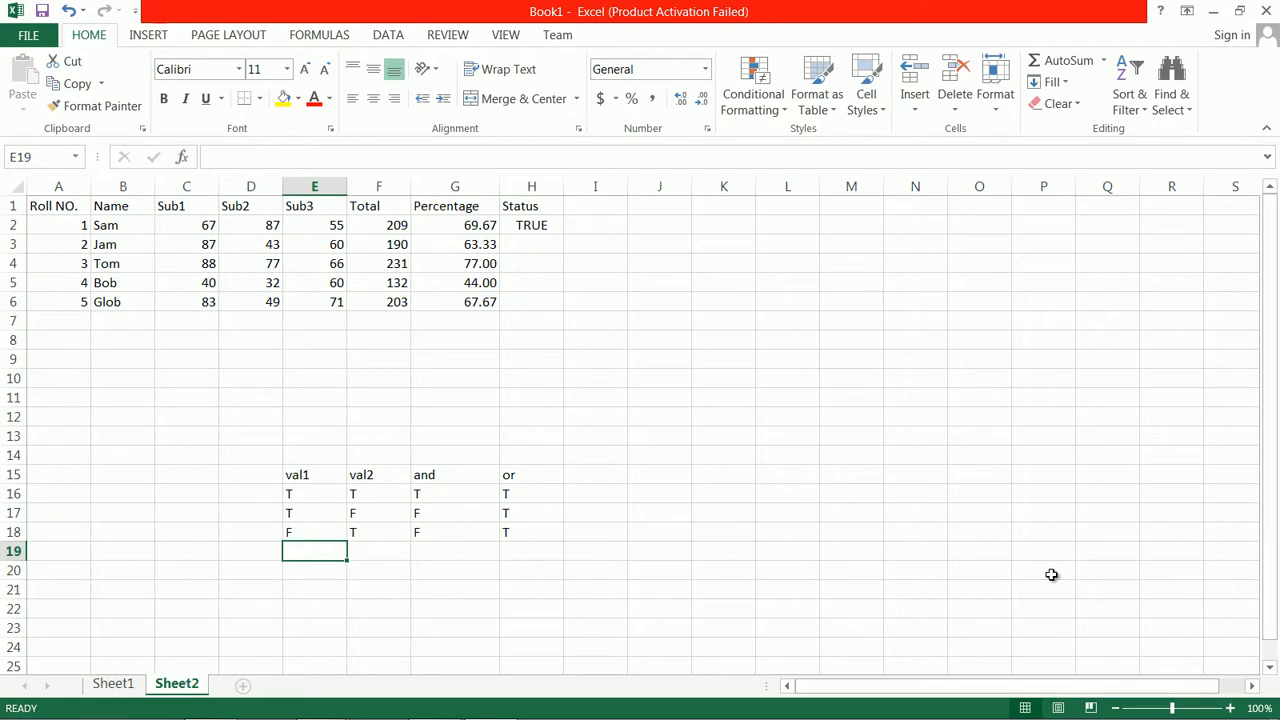
Fill row 19 of the example table with F in all four columns, E19 through H19
text(F)
key(Tab)
text(F)
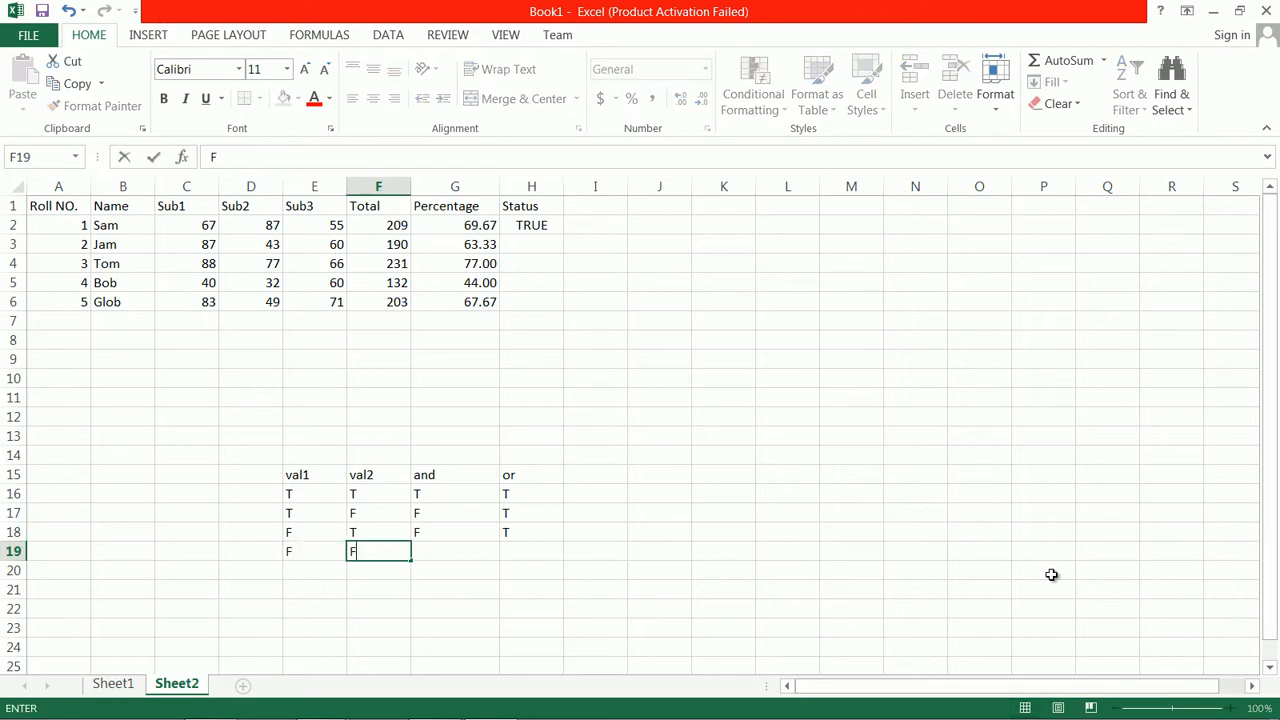
key(Tab)
text(F)
key(Tab)
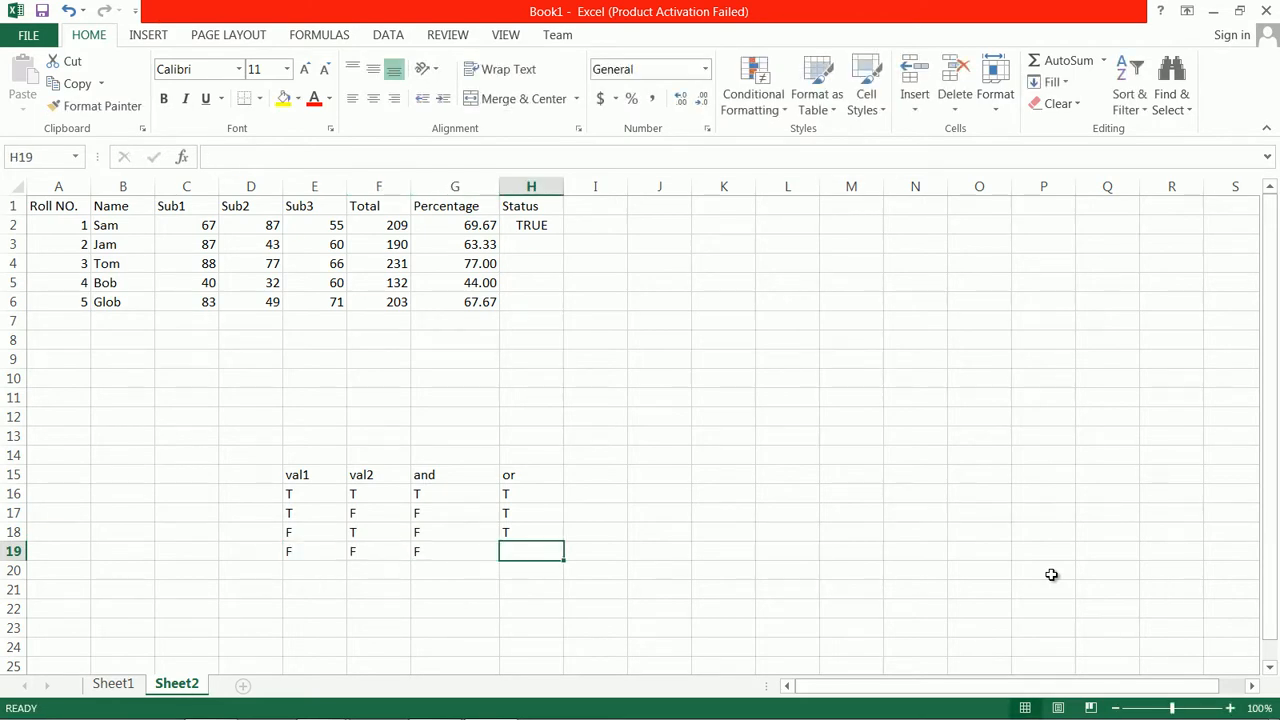
text(F)
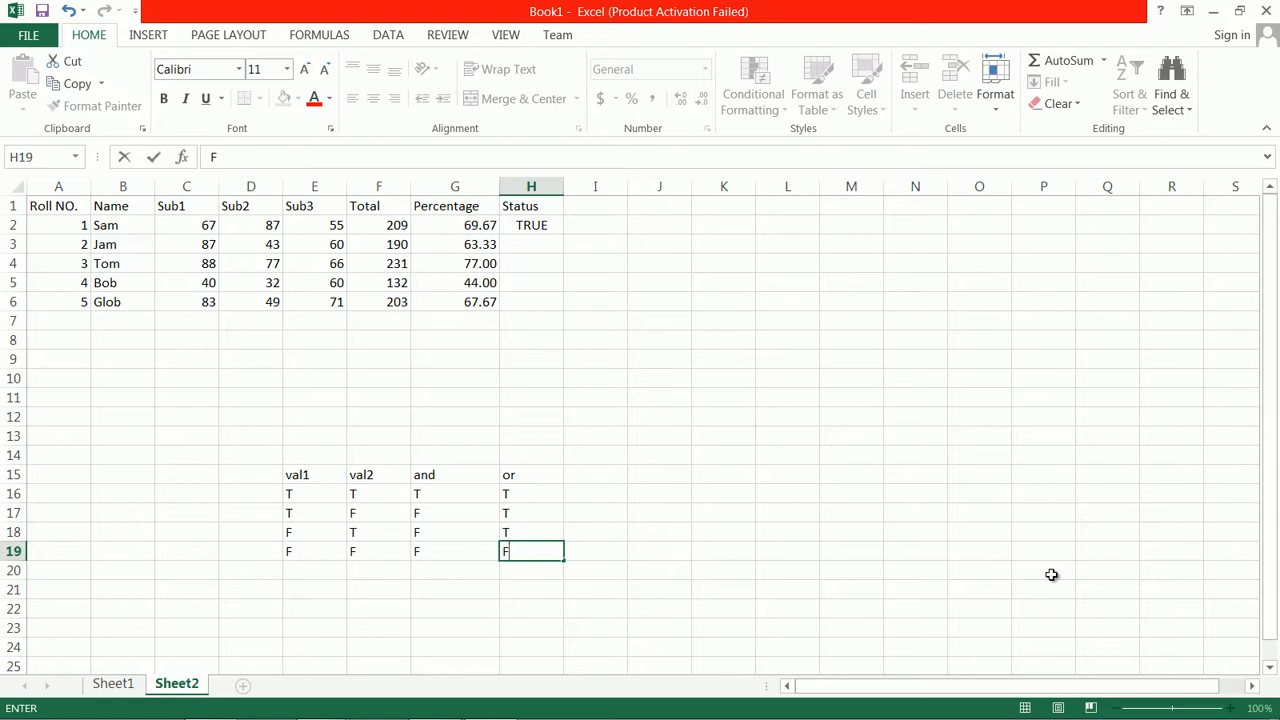
click(433, 494)
Examine the example table row by row, comparing the val1 and val2 inputs with the and and or results
click(297, 497)
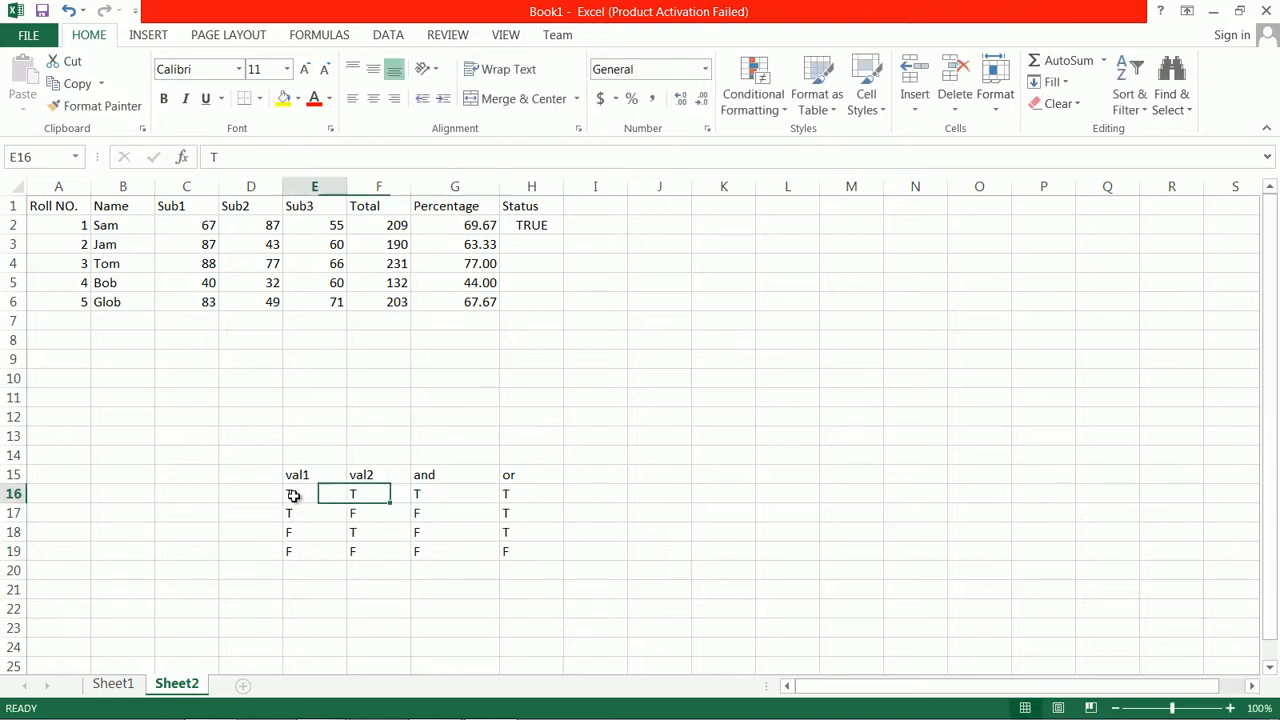
click(355, 497)
click(330, 495)
click(351, 495)
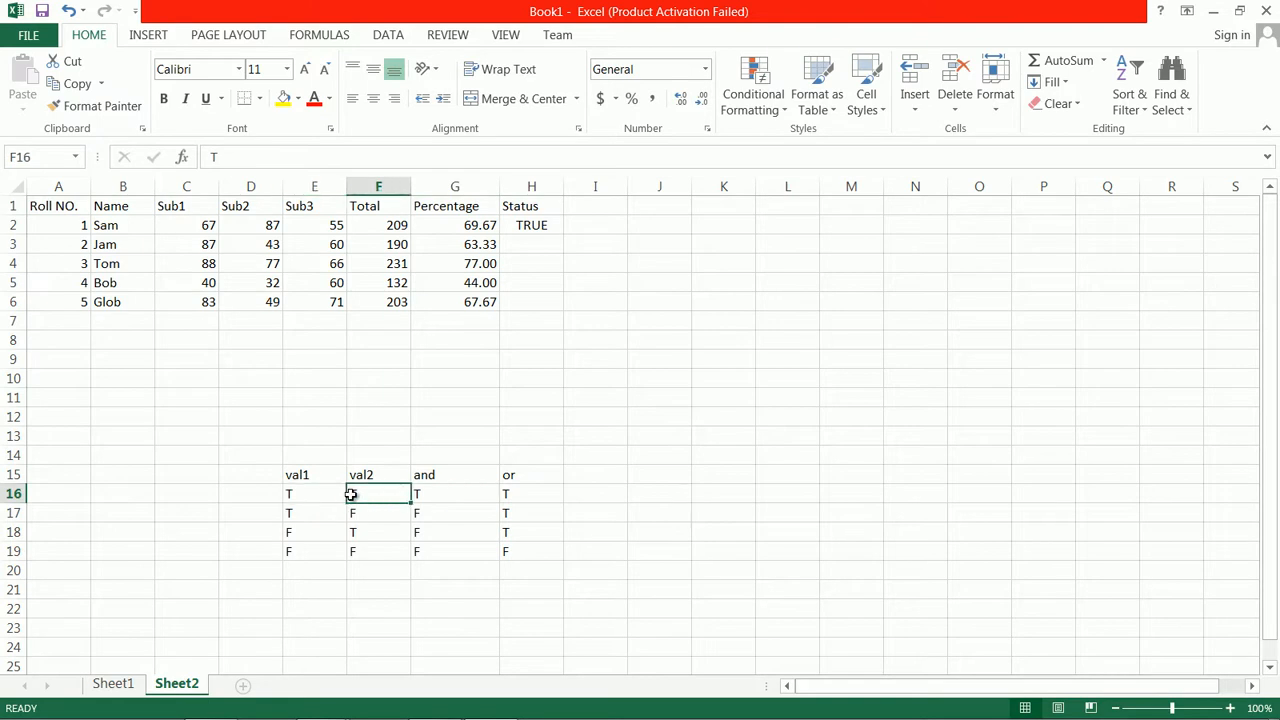
click(422, 496)
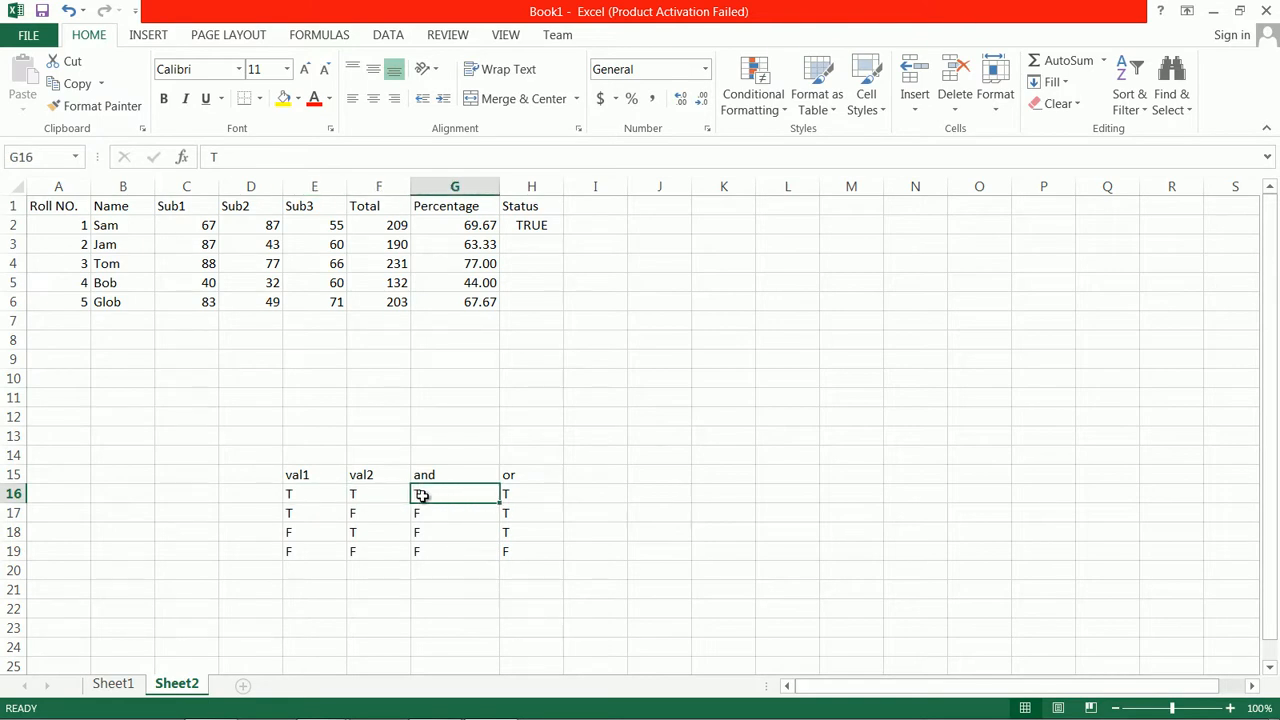
click(357, 512)
click(296, 533)
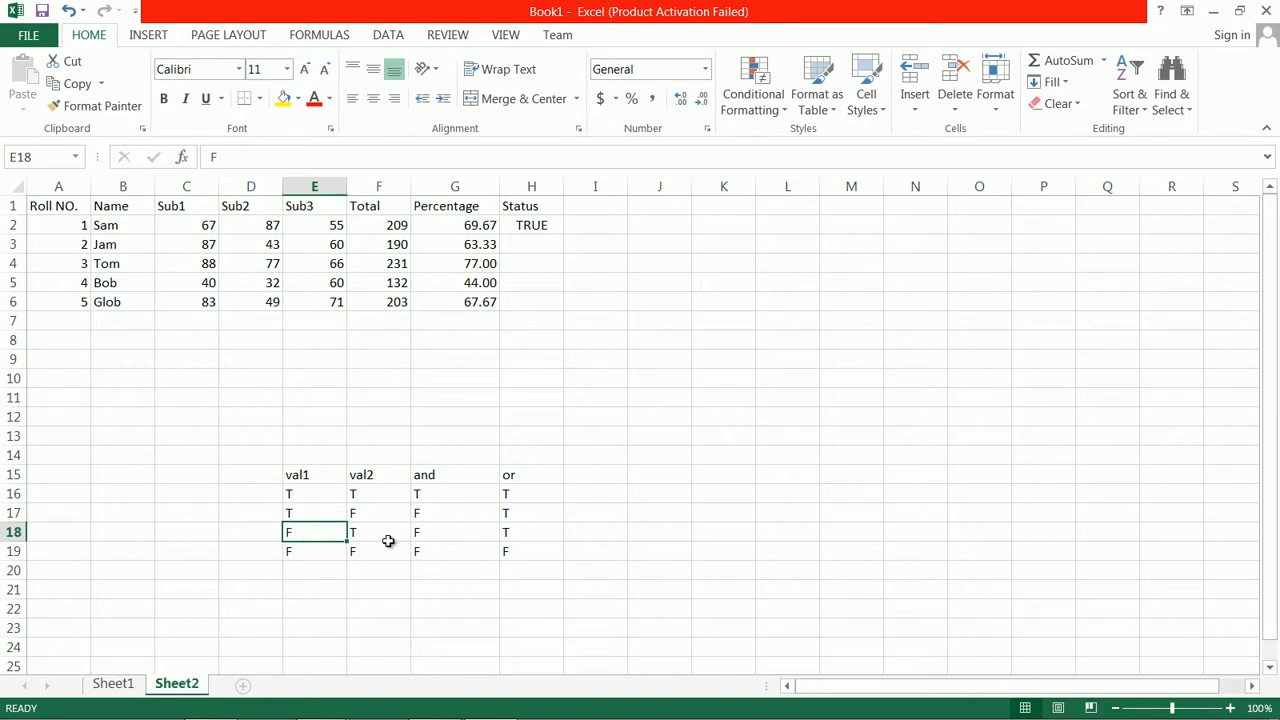
click(420, 532)
click(420, 515)
click(523, 497)
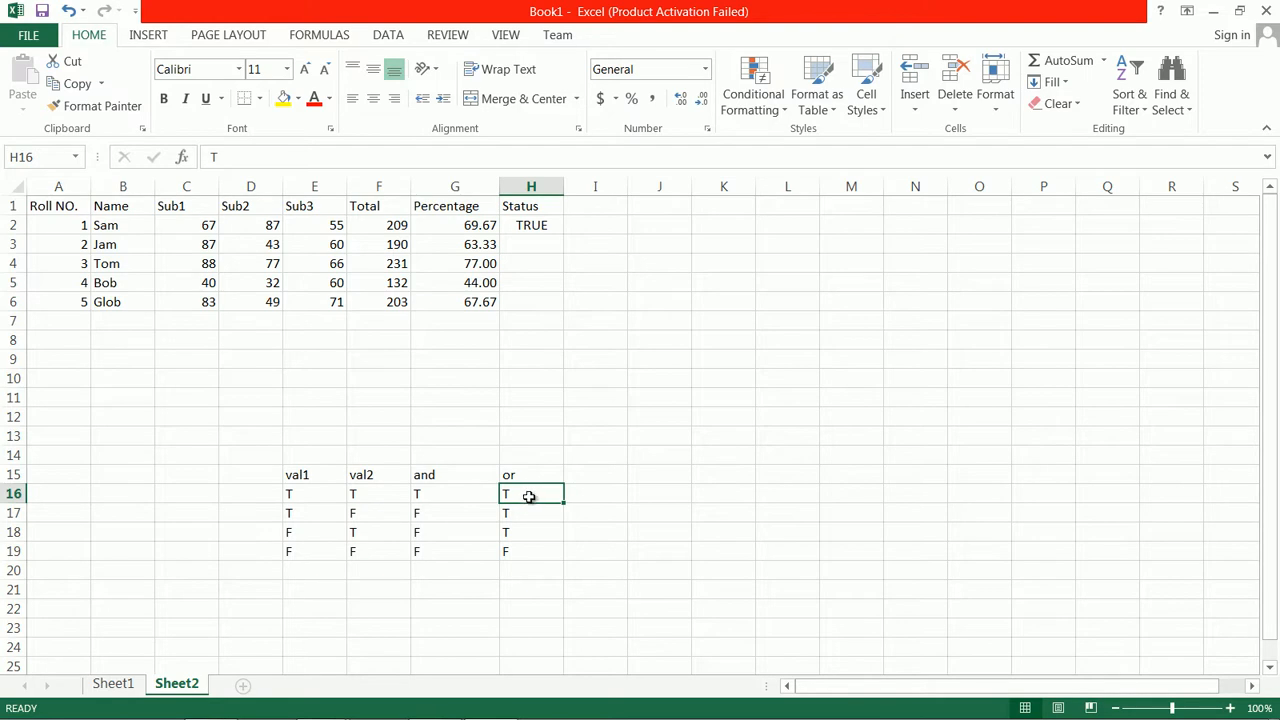
click(522, 533)
click(527, 513)
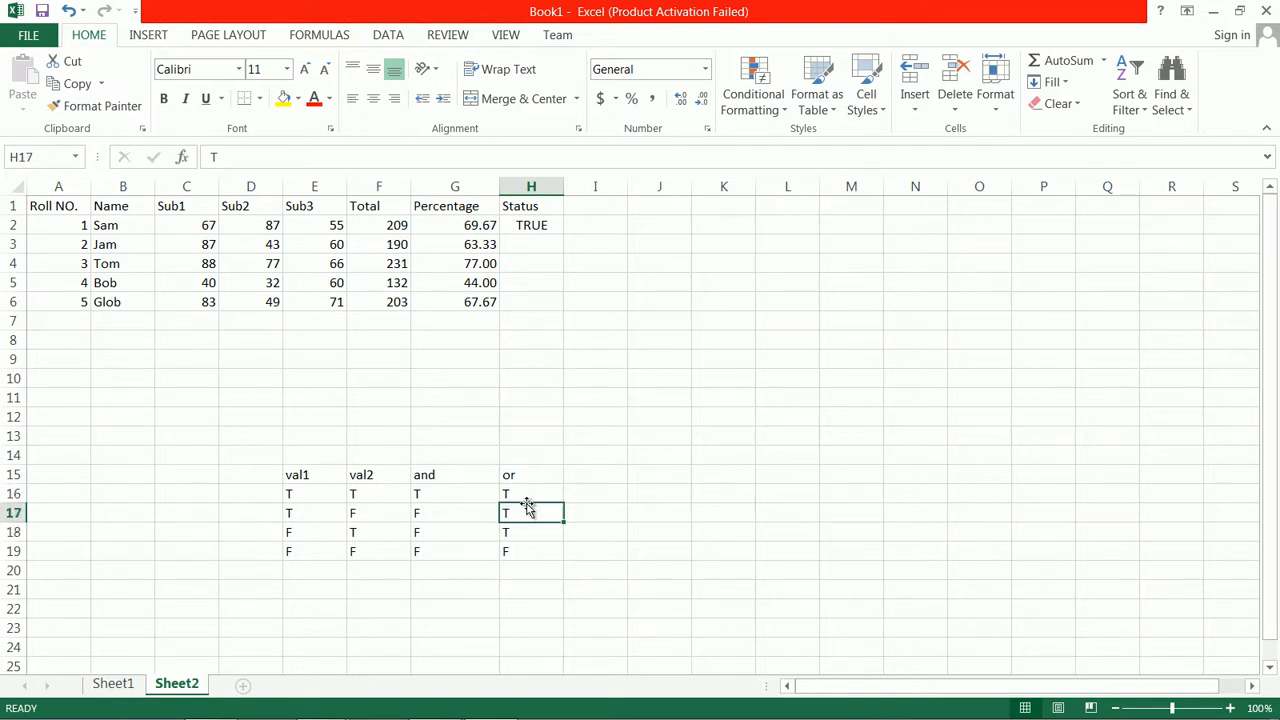
click(510, 554)
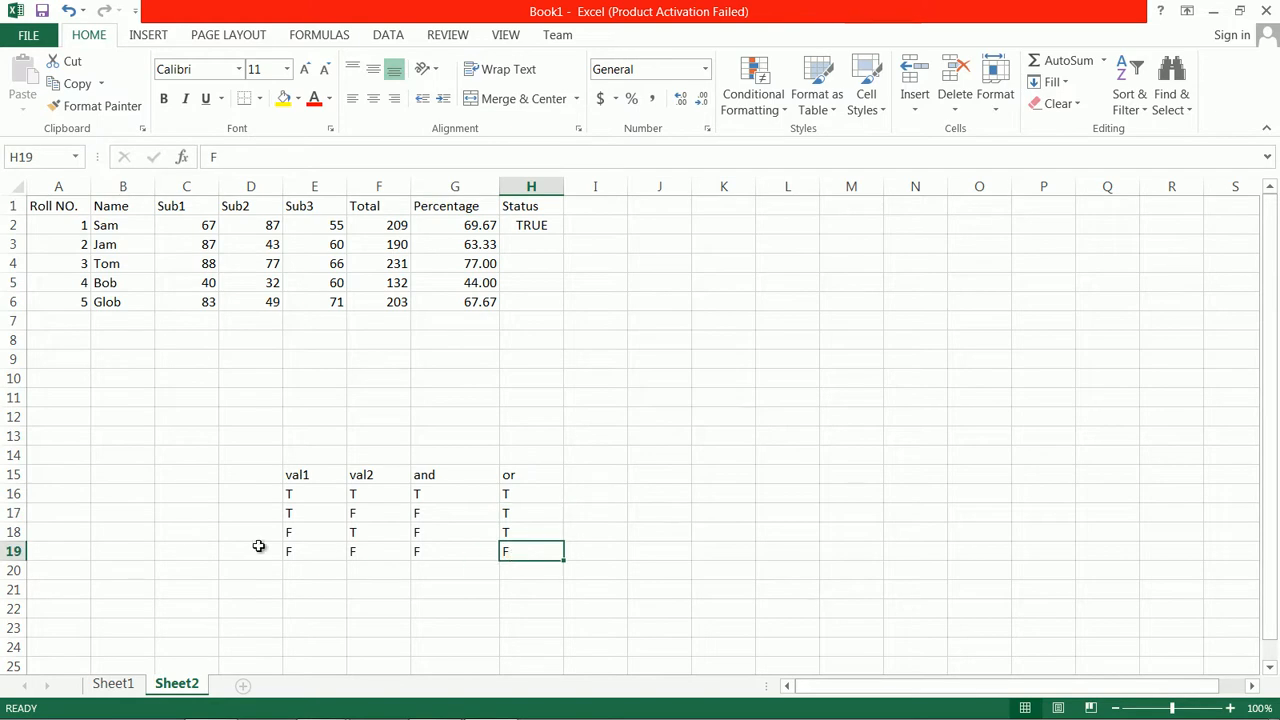
click(333, 550)
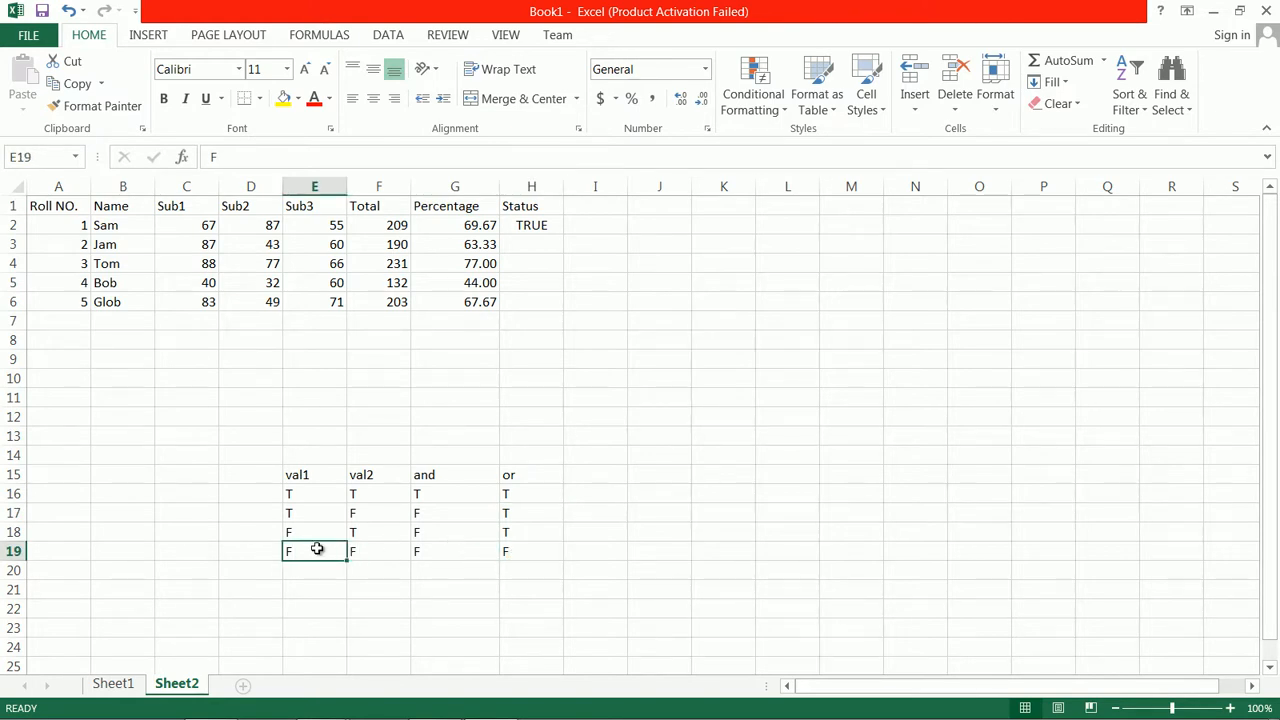
click(363, 548)
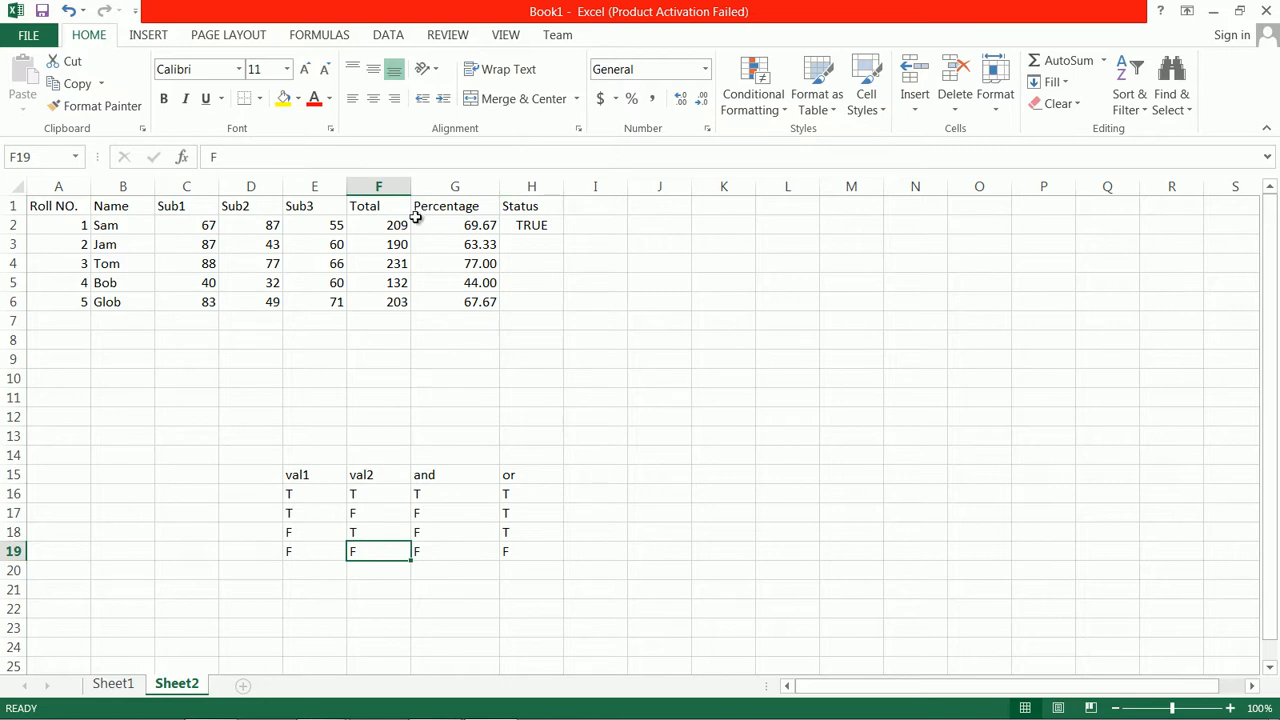
Edit the H2 formula to wrap the three IF conditions in an AND function: and(C2>=40,D2>=40,E2>=40)
double_click(540, 226)
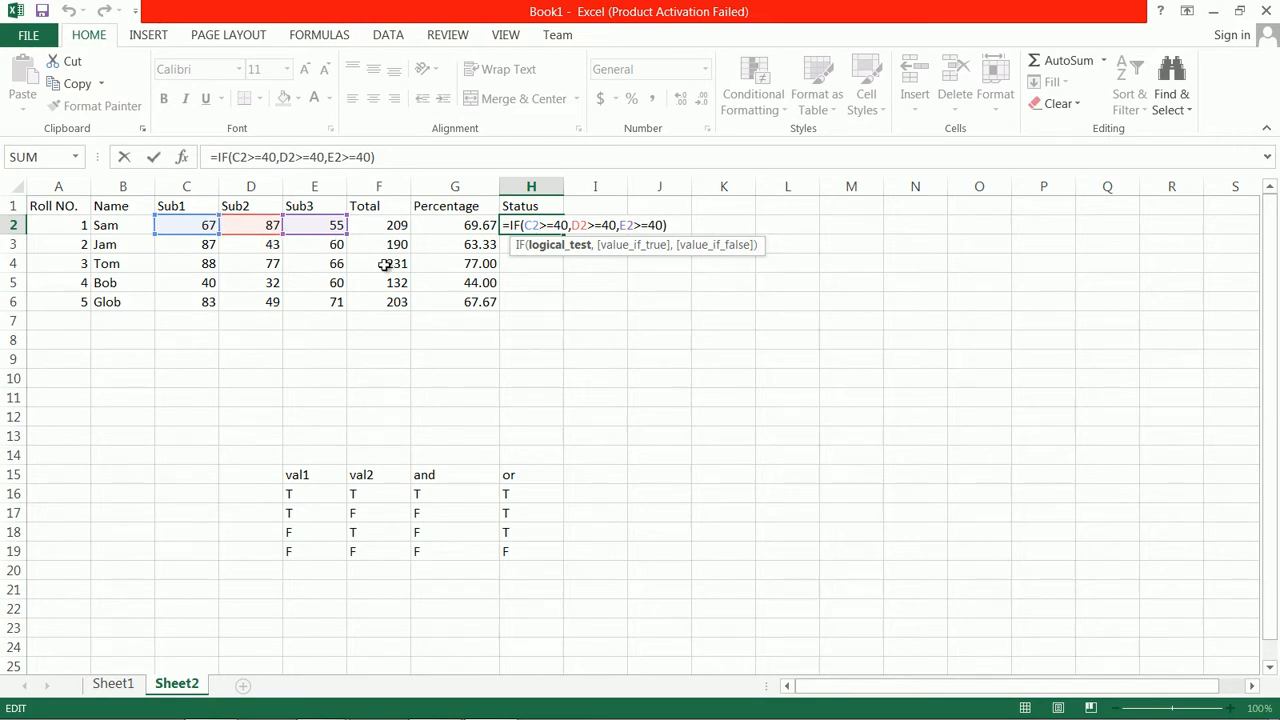
click(525, 225)
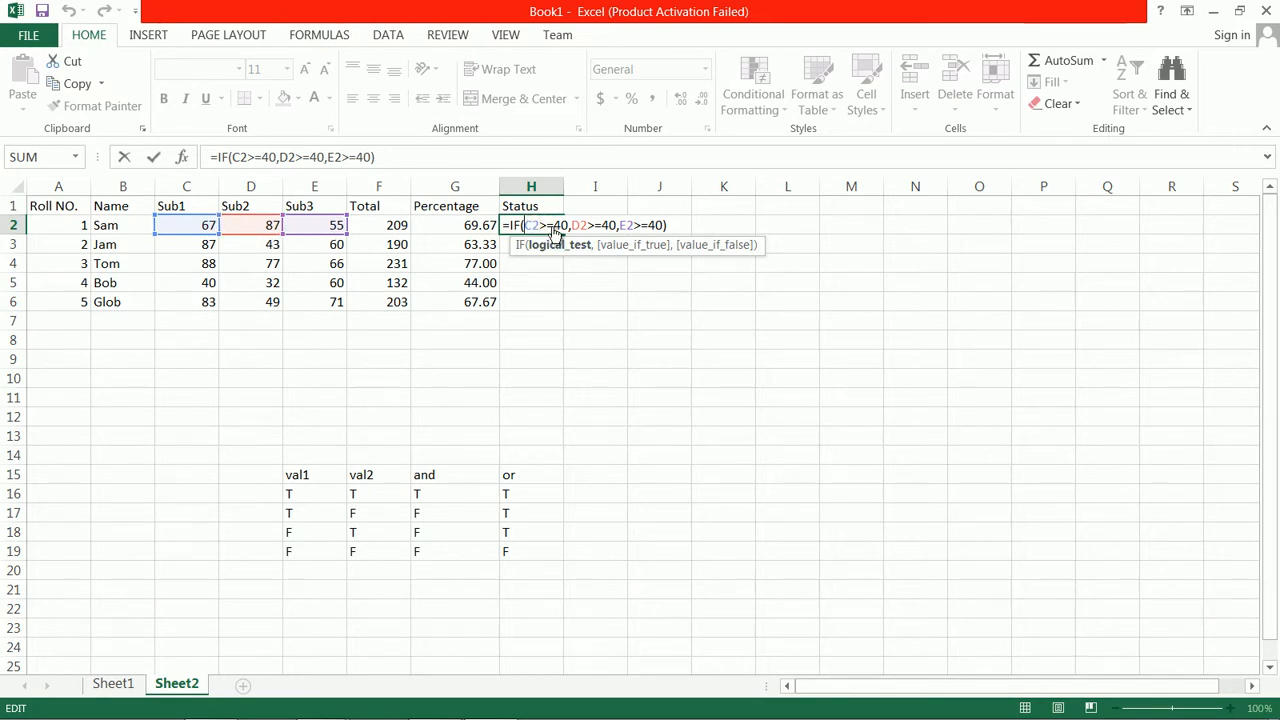
text(and)
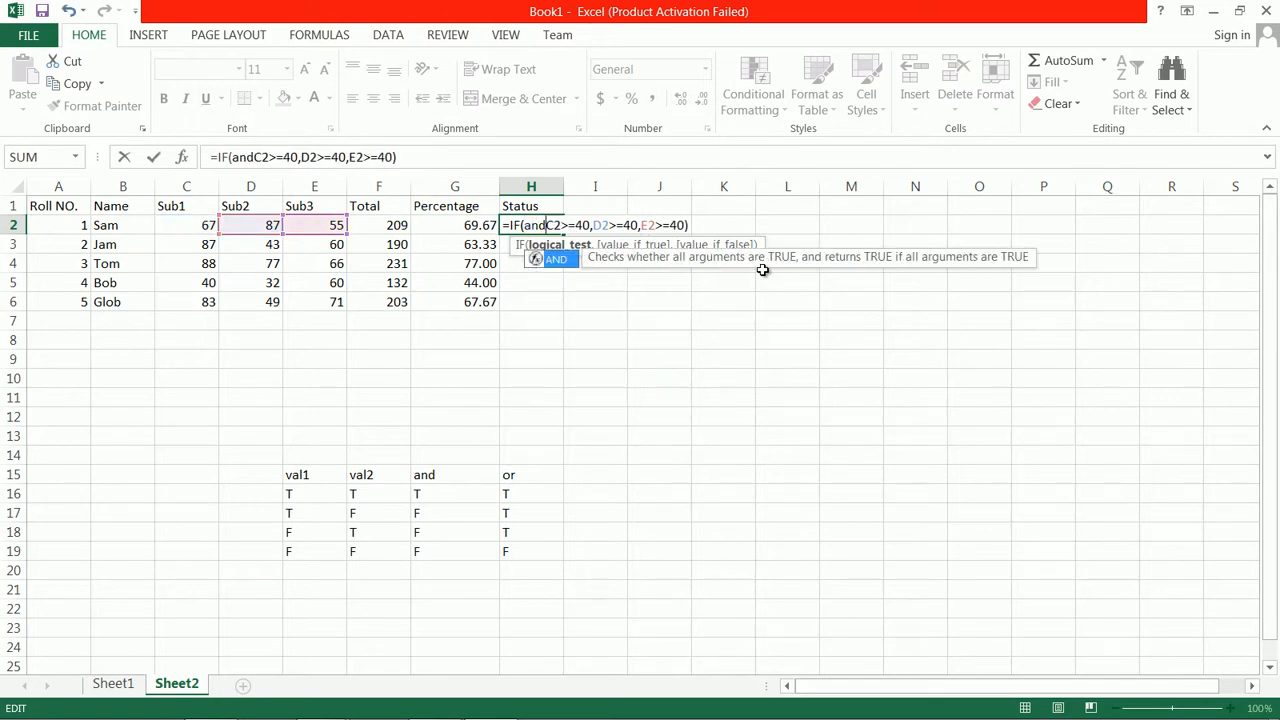
text(()
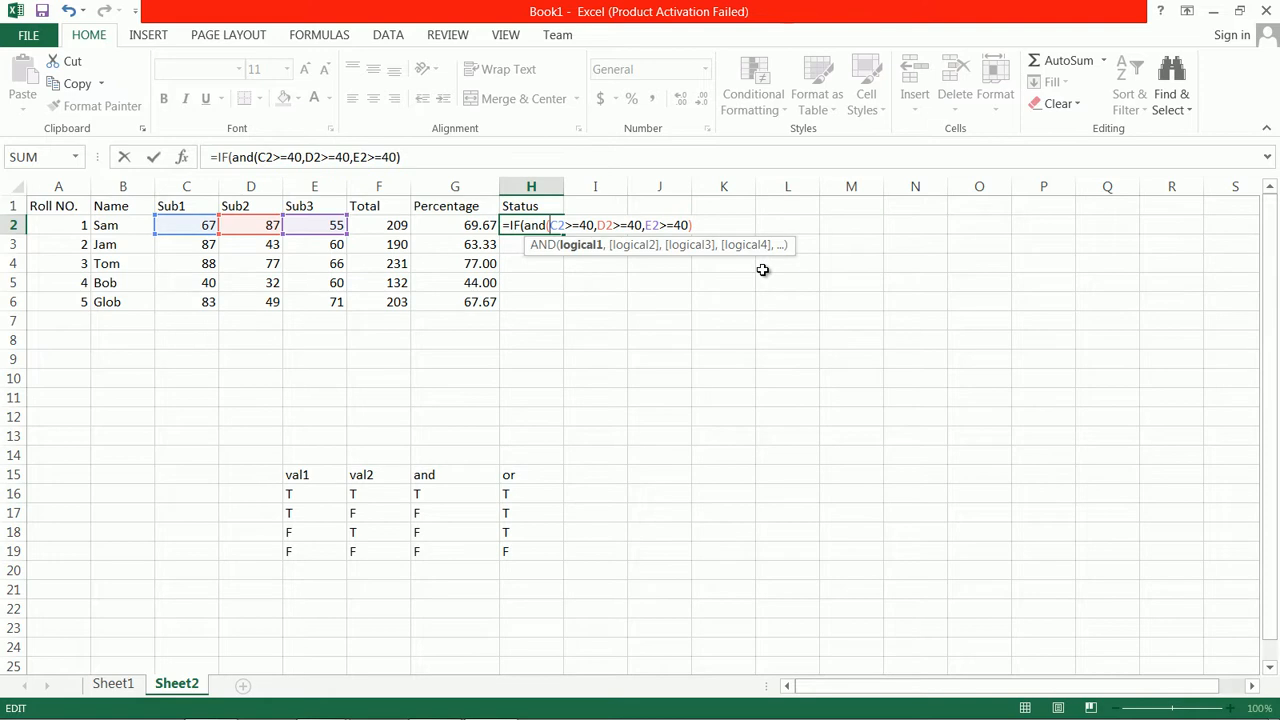
key(End)
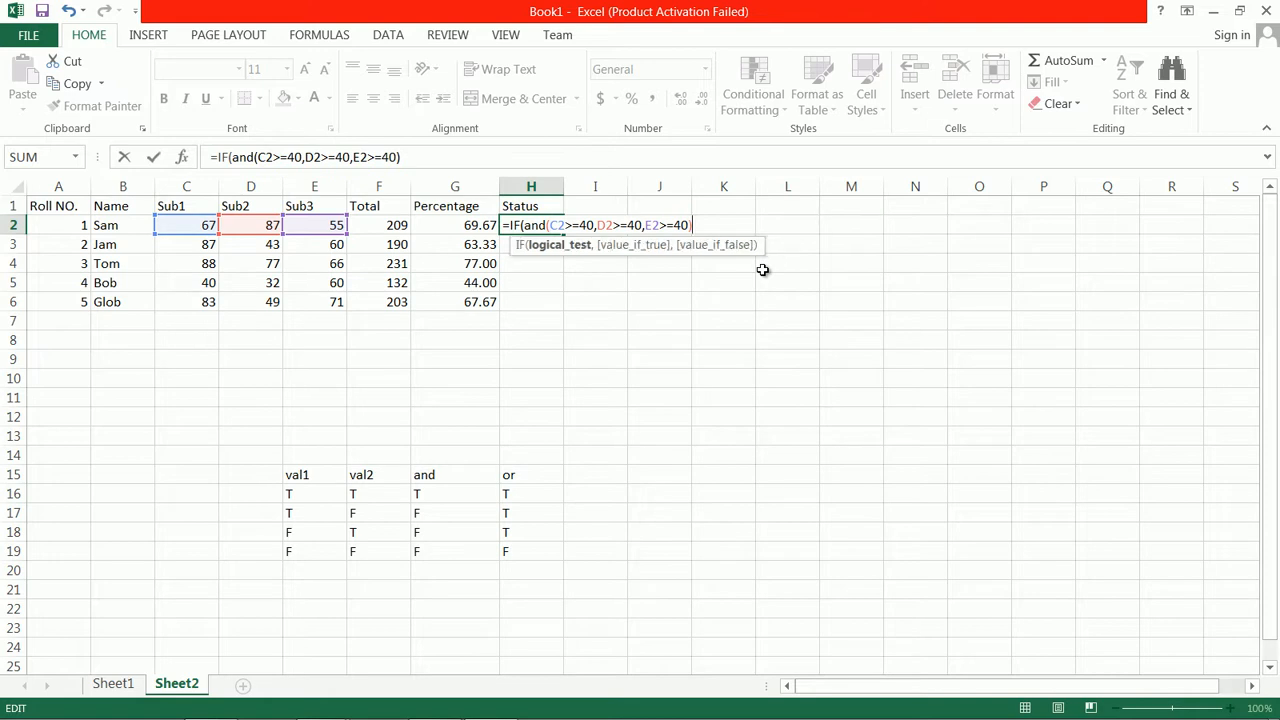
Complete the H2 formula with "Pass" as the value if true and "Fail" as the value if false, and commit it
text(,)
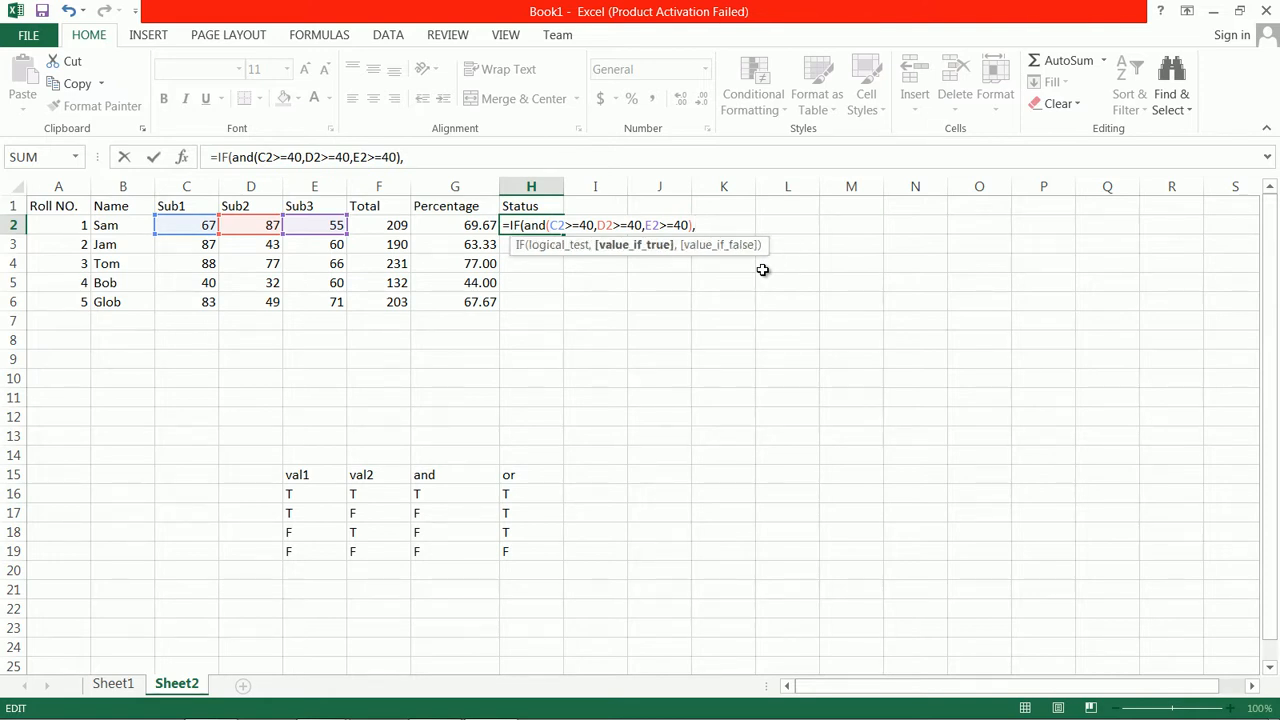
text("PAs)
key(BackSpace)
text(ss",)
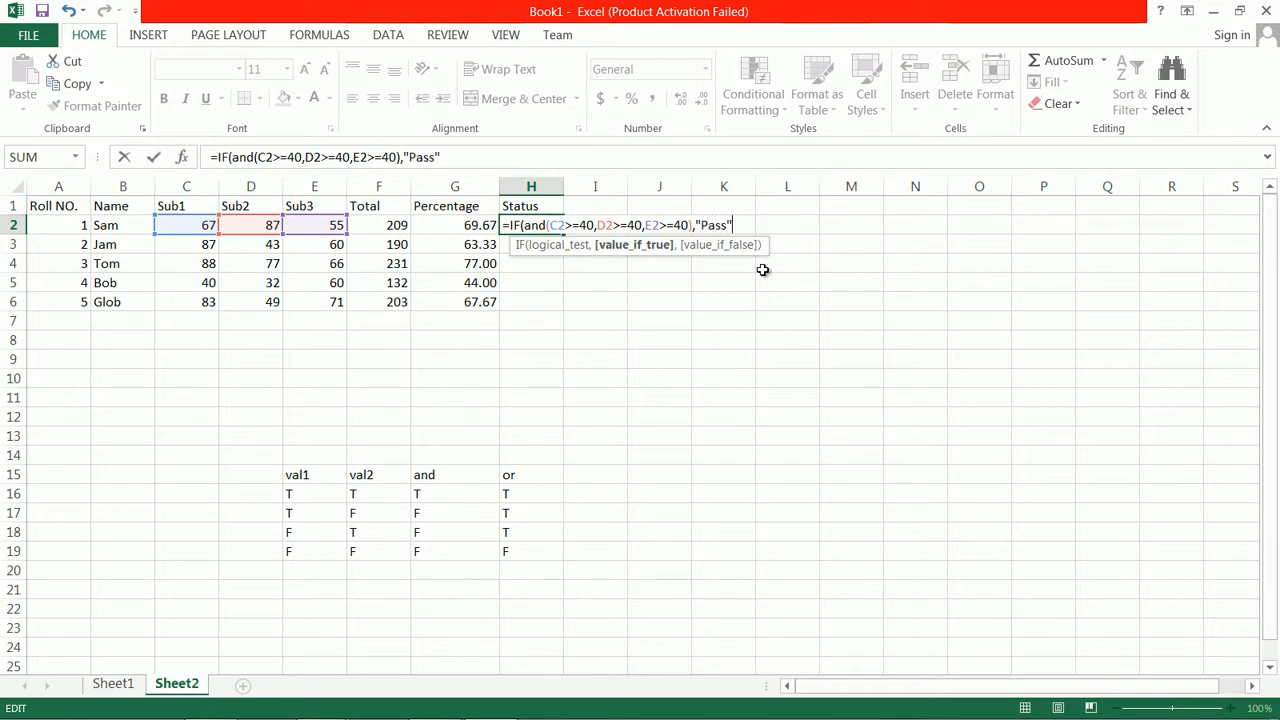
text(")
text(F)
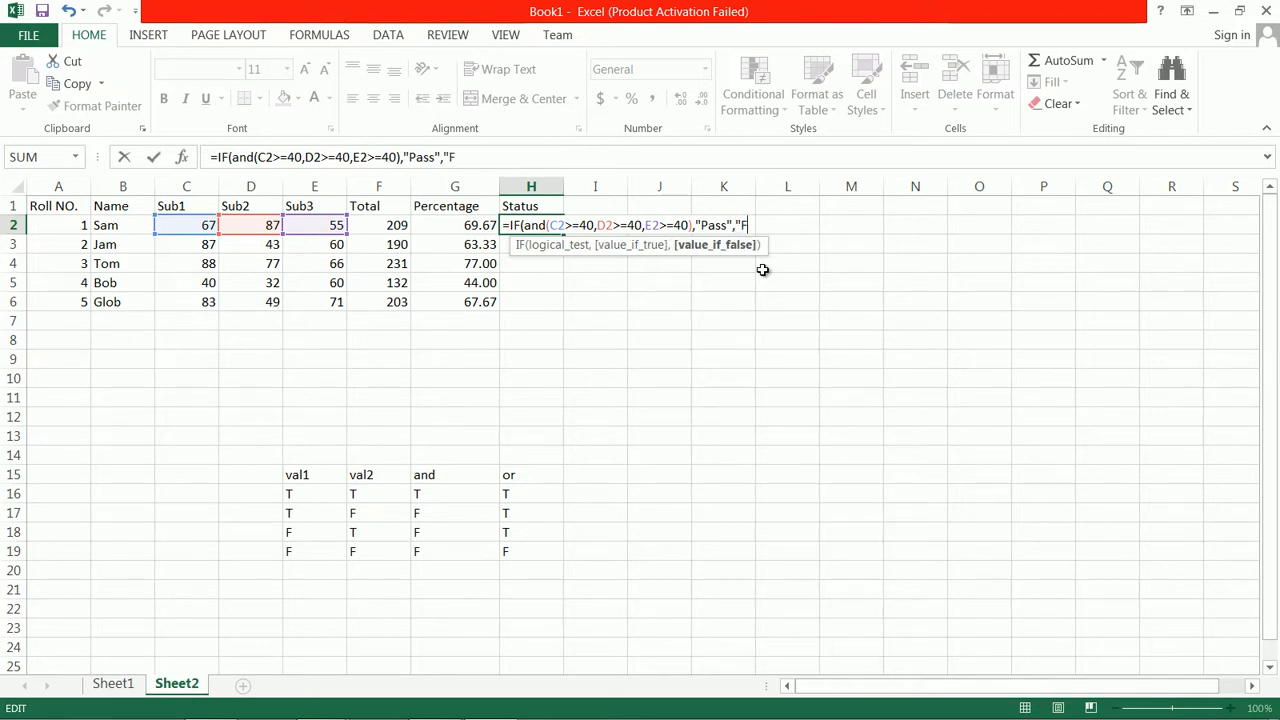
text(ail)
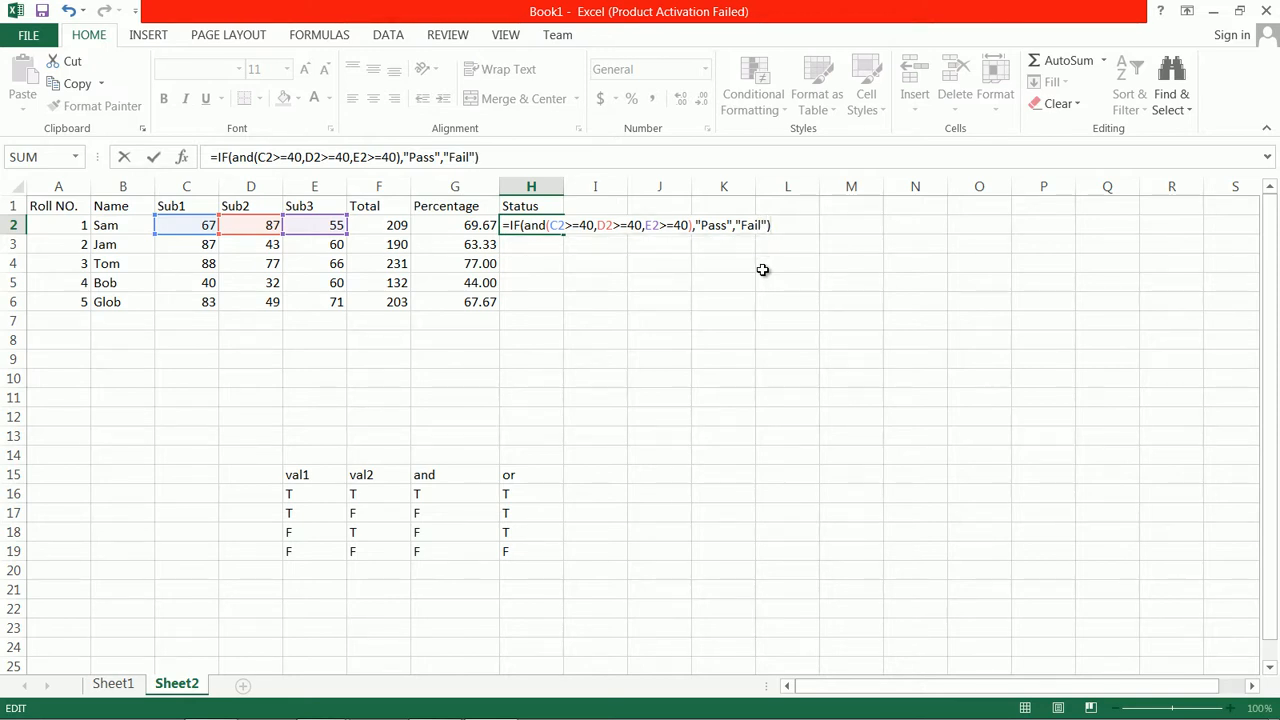
key(Return)
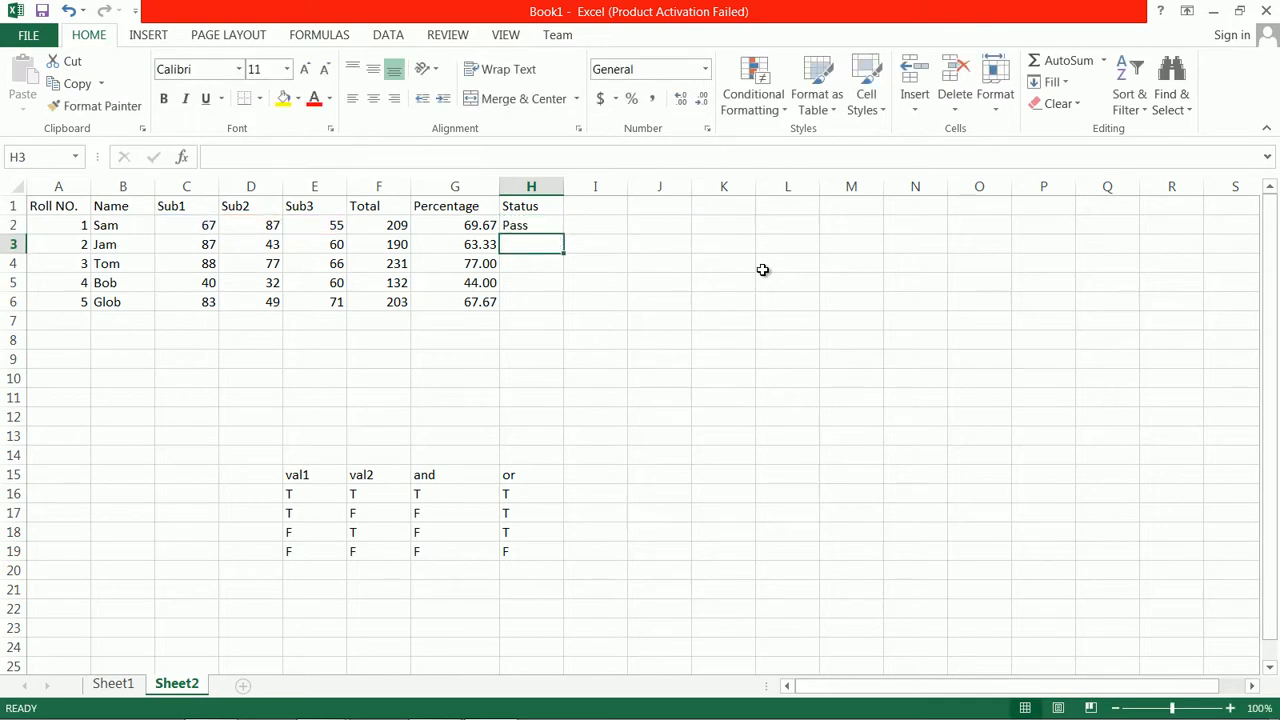
Fill the Status formula from H2 down through H6, and select H5 to check Bob's status
click(551, 229)
drag(565, 237, 573, 320)
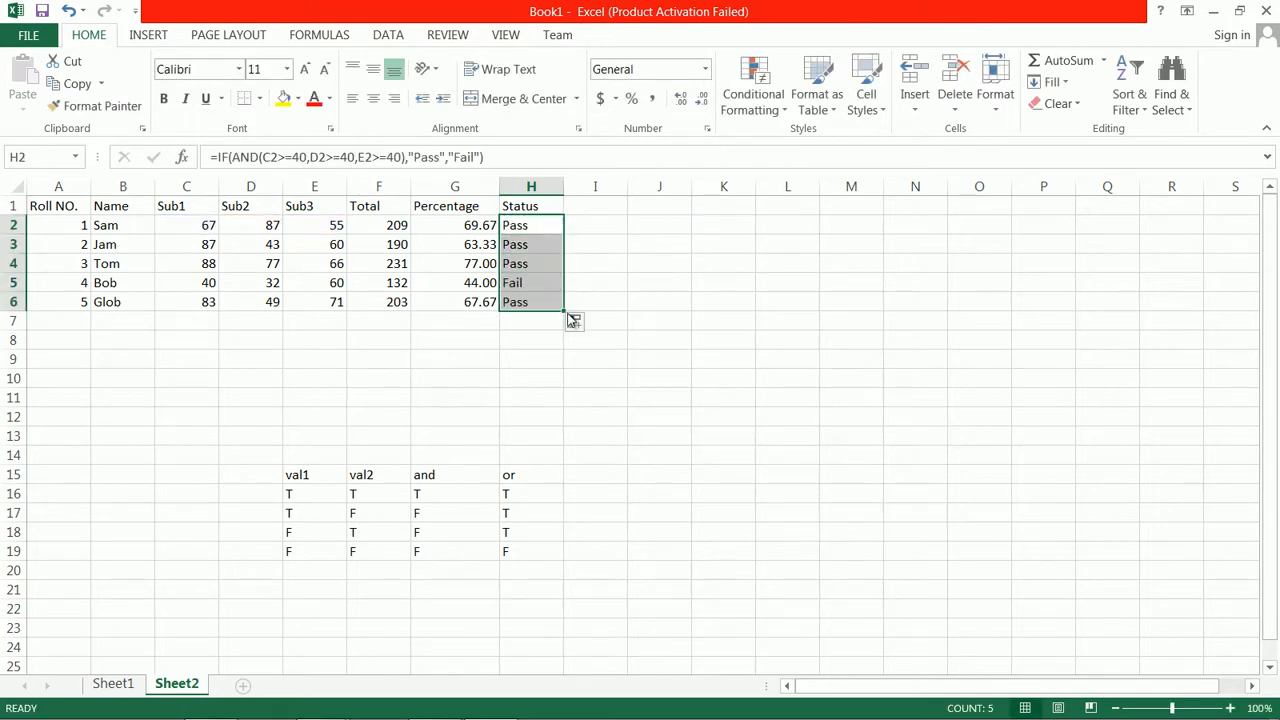
click(533, 287)
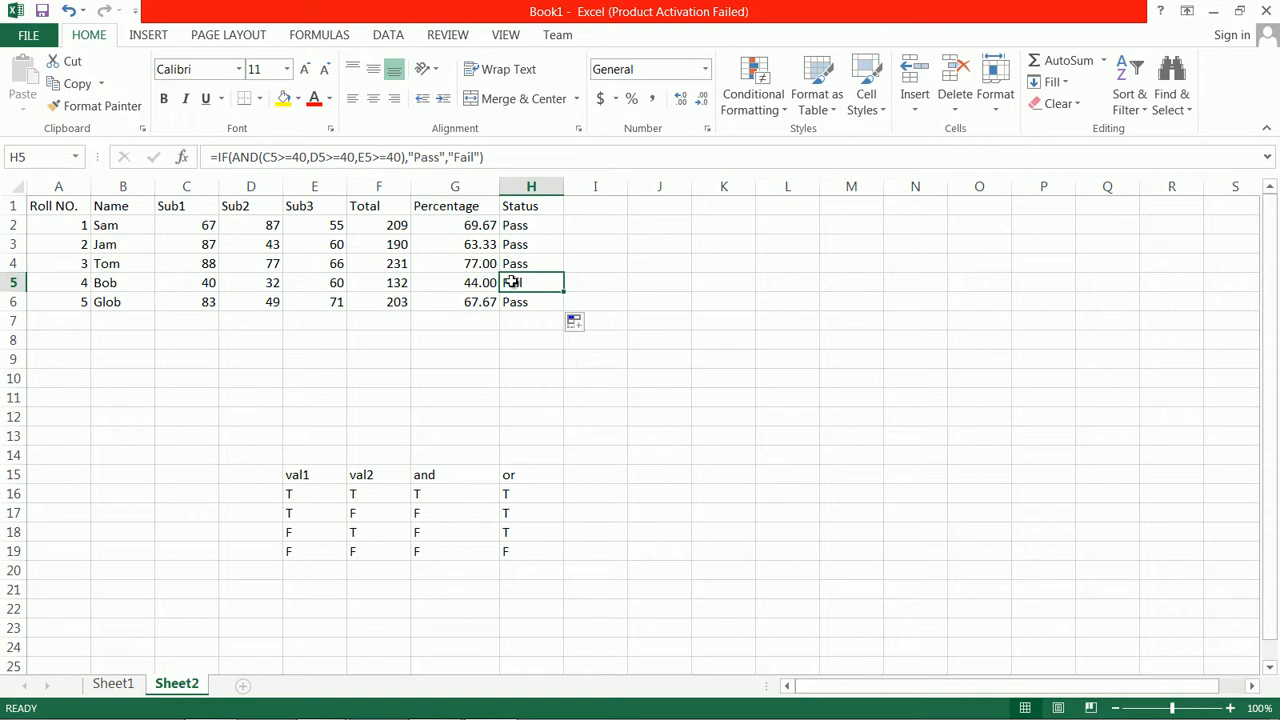
Compare the Status results in H2:H6 with the subject marks, and review the or column of the truth table
drag(525, 221, 533, 313)
click(190, 228)
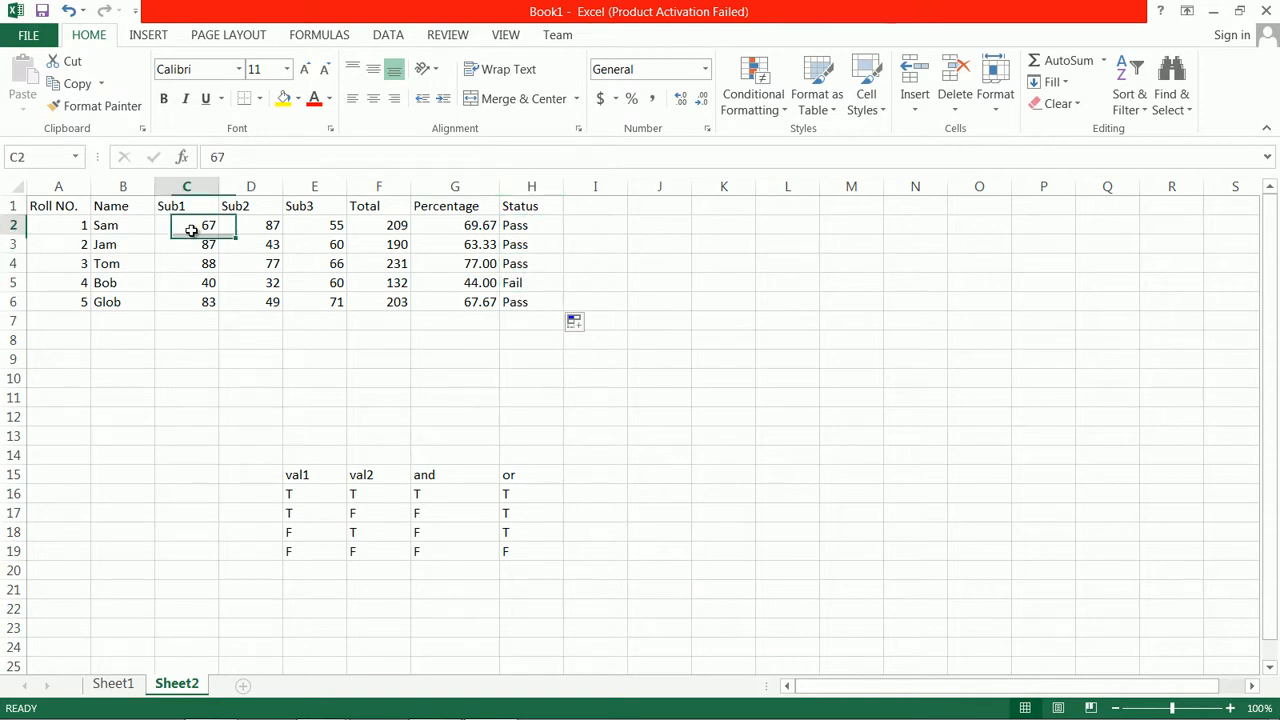
click(266, 226)
click(332, 231)
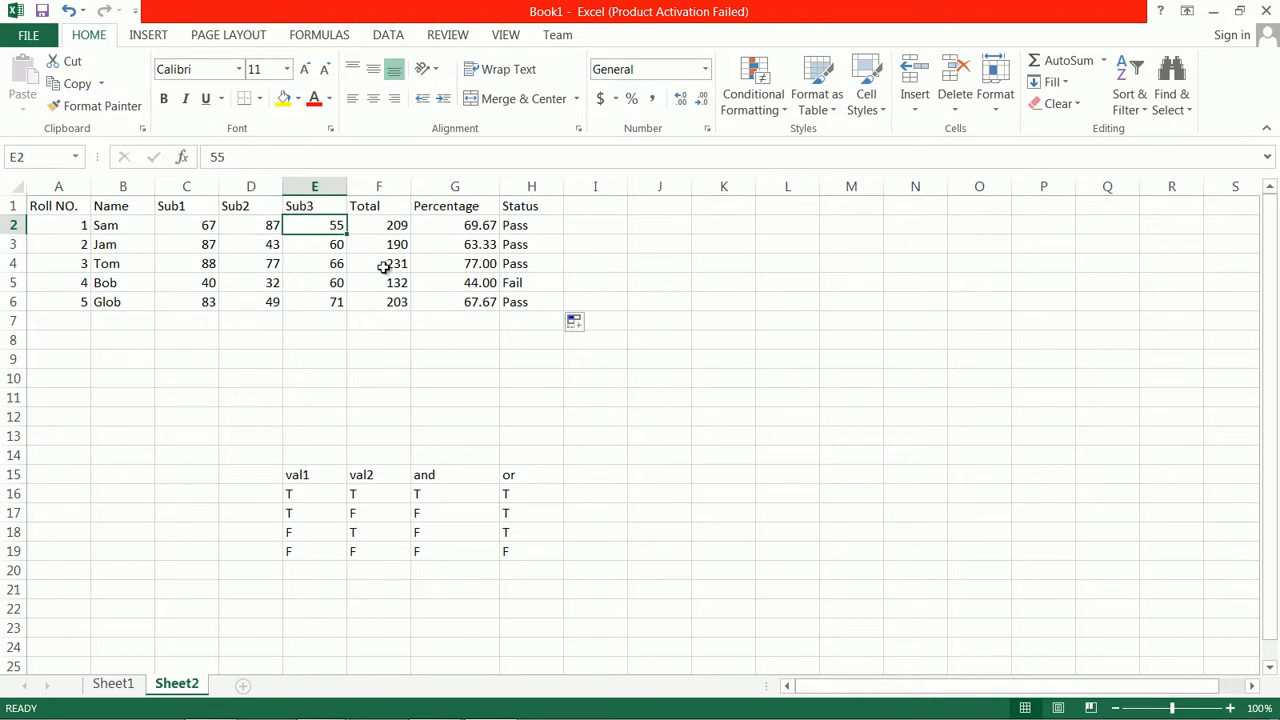
click(530, 231)
click(522, 287)
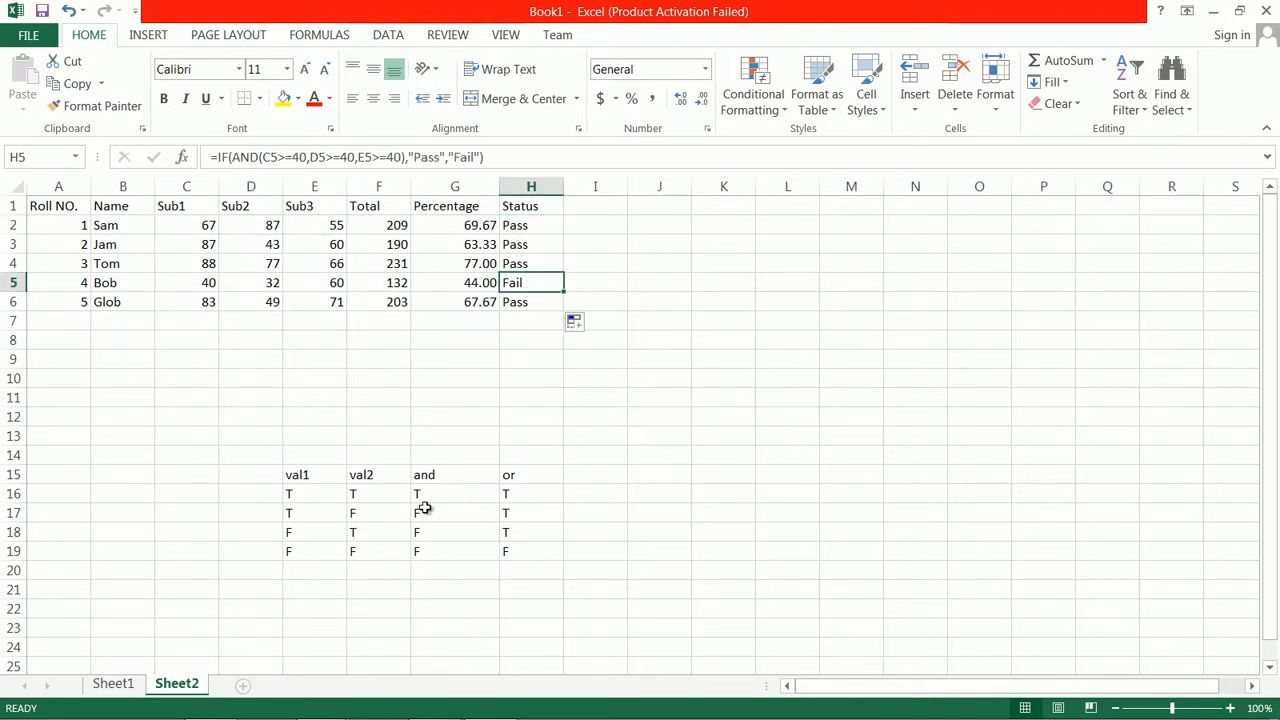
click(521, 553)
click(529, 480)
click(526, 499)
click(524, 514)
click(525, 533)
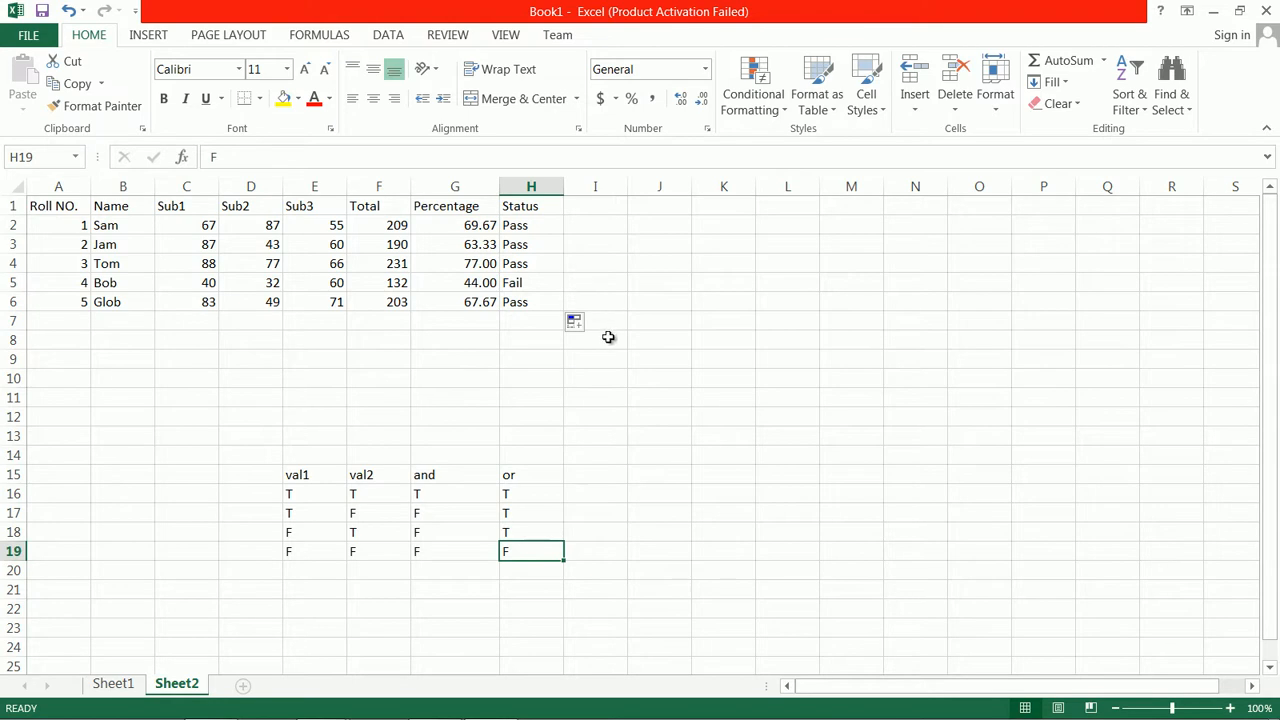
click(535, 228)
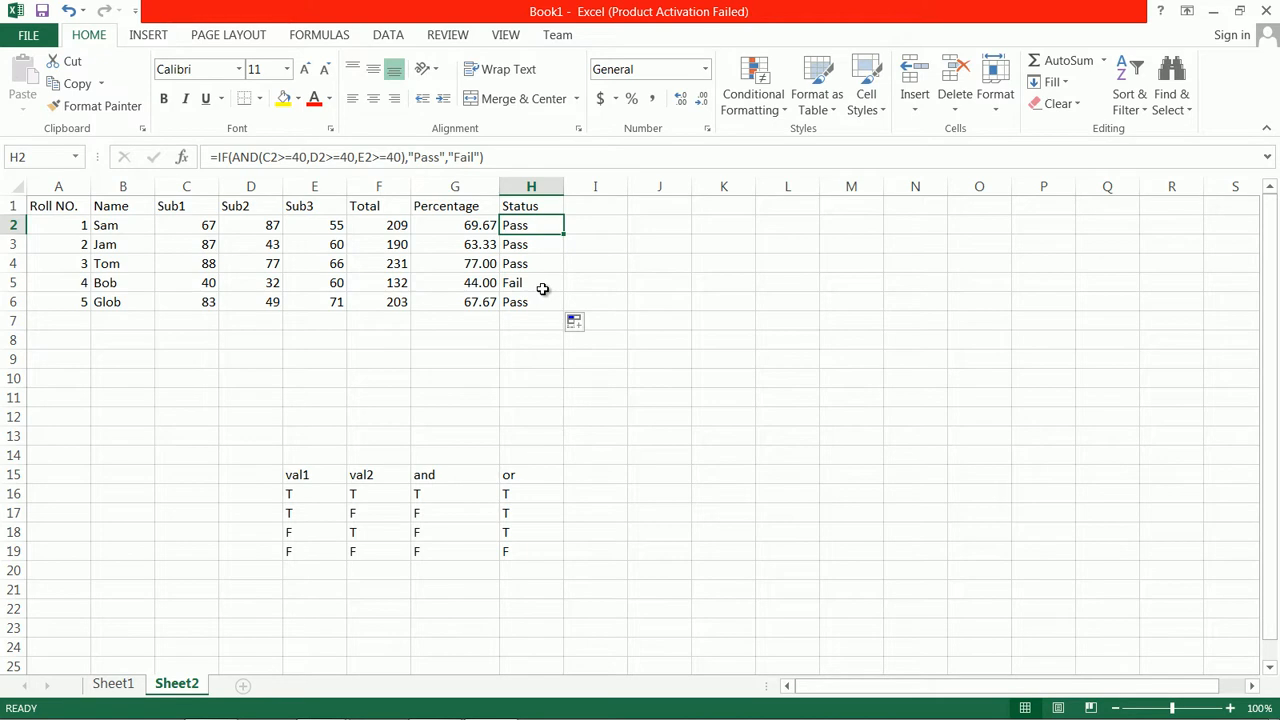
Add the column header Grade in I1, next to the Status header
click(584, 207)
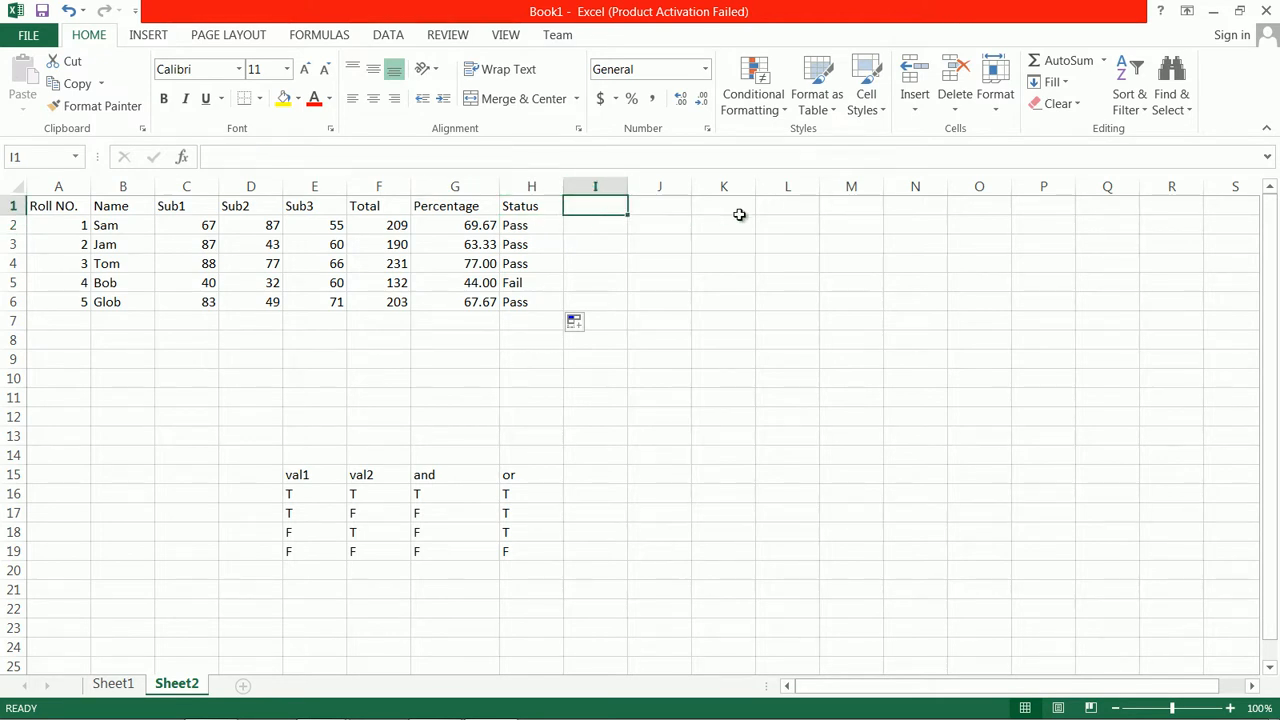
text(Grads)
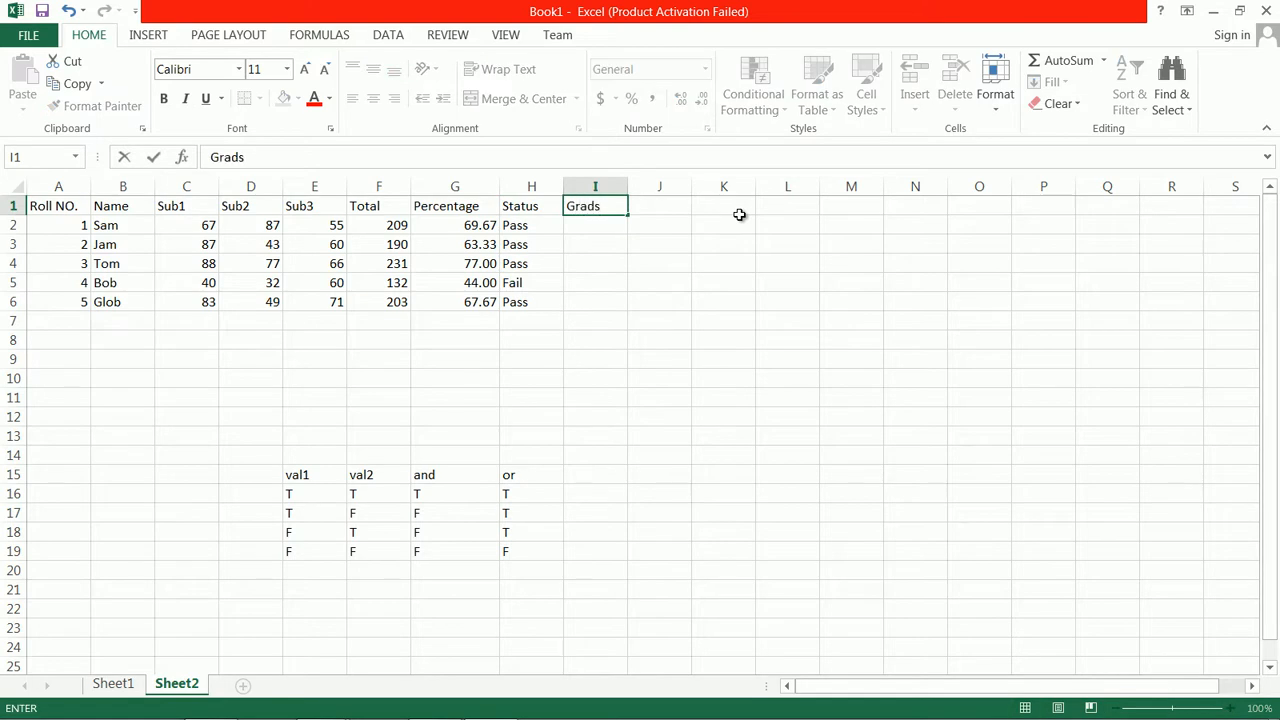
key(BackSpace)
text(e)
key(Return)
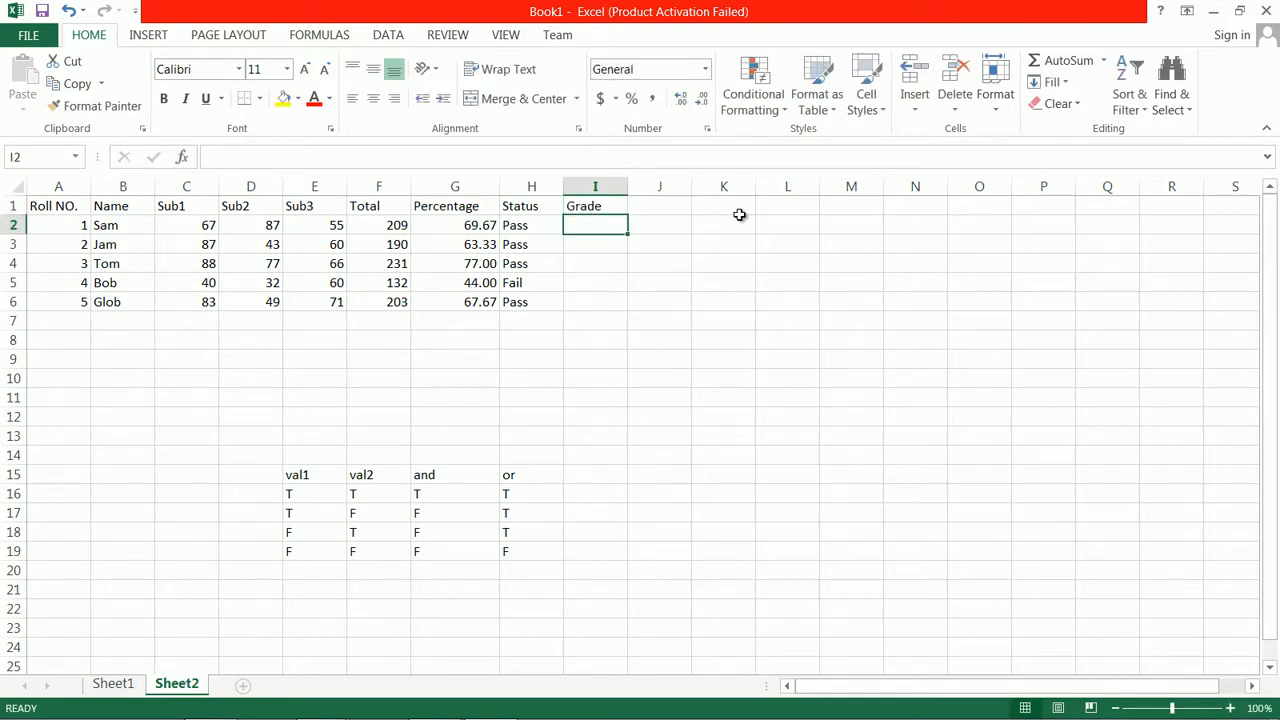
text(=)
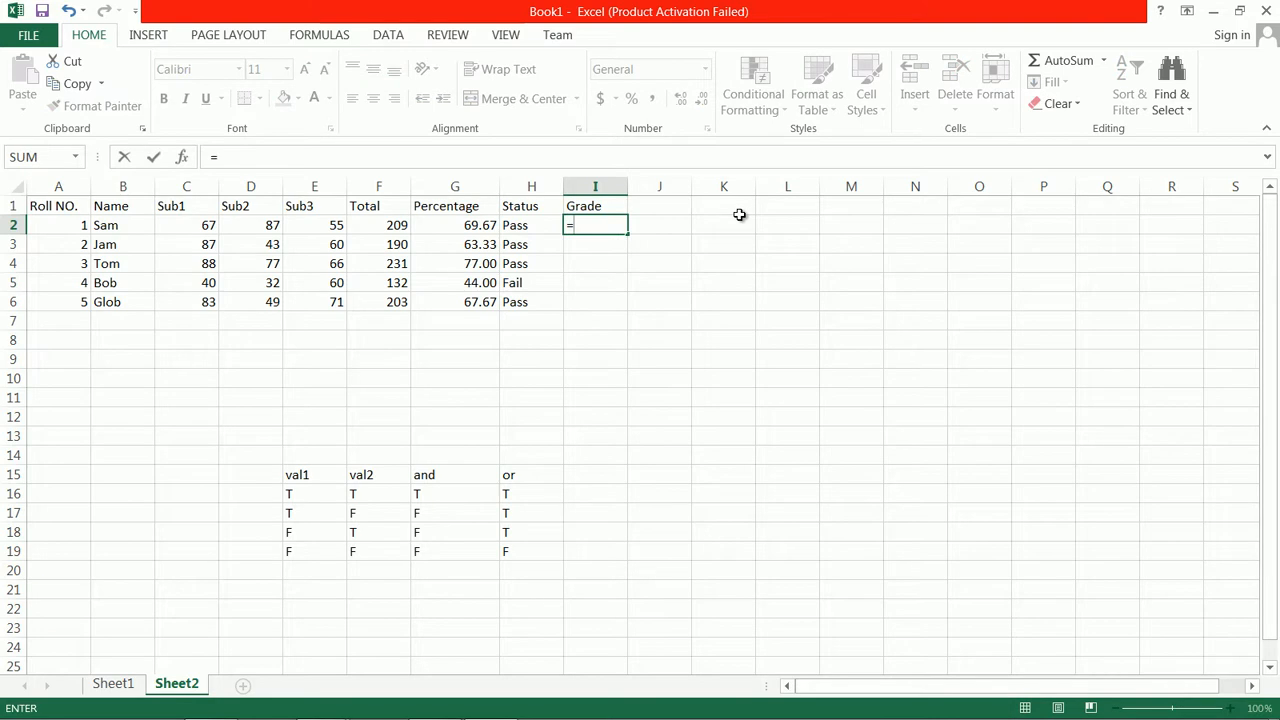
key(Escape)
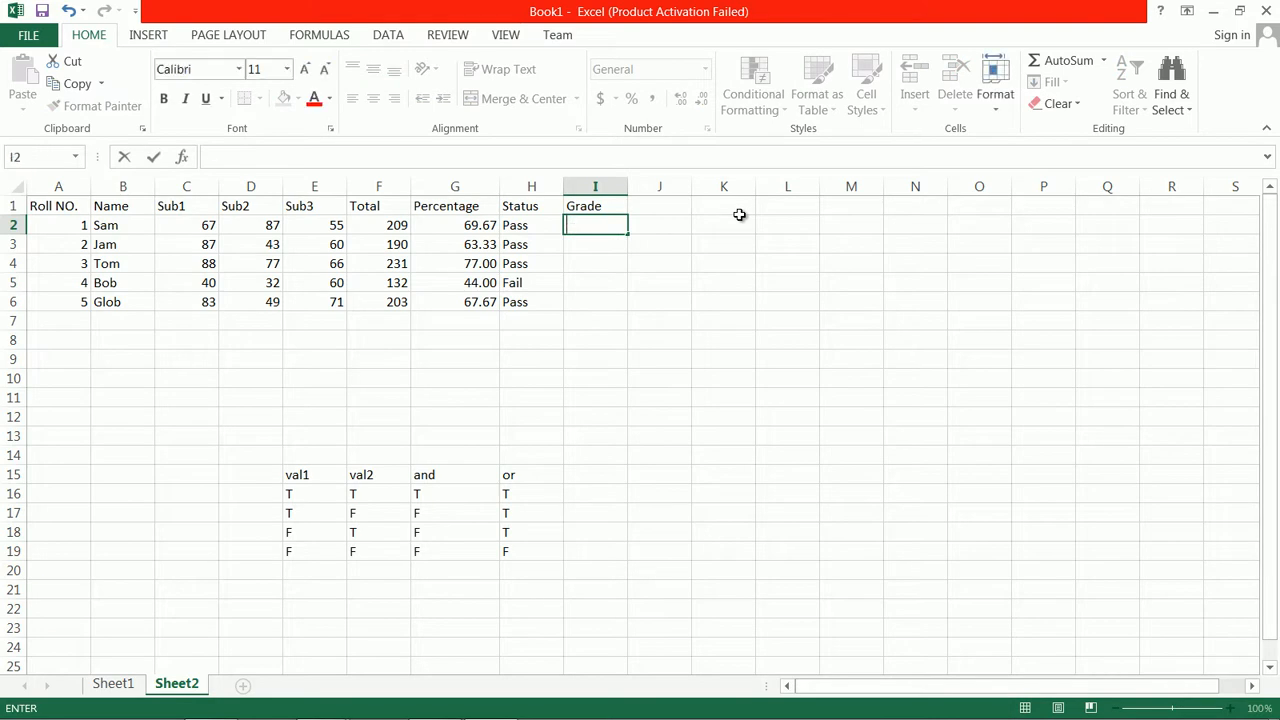
click(535, 226)
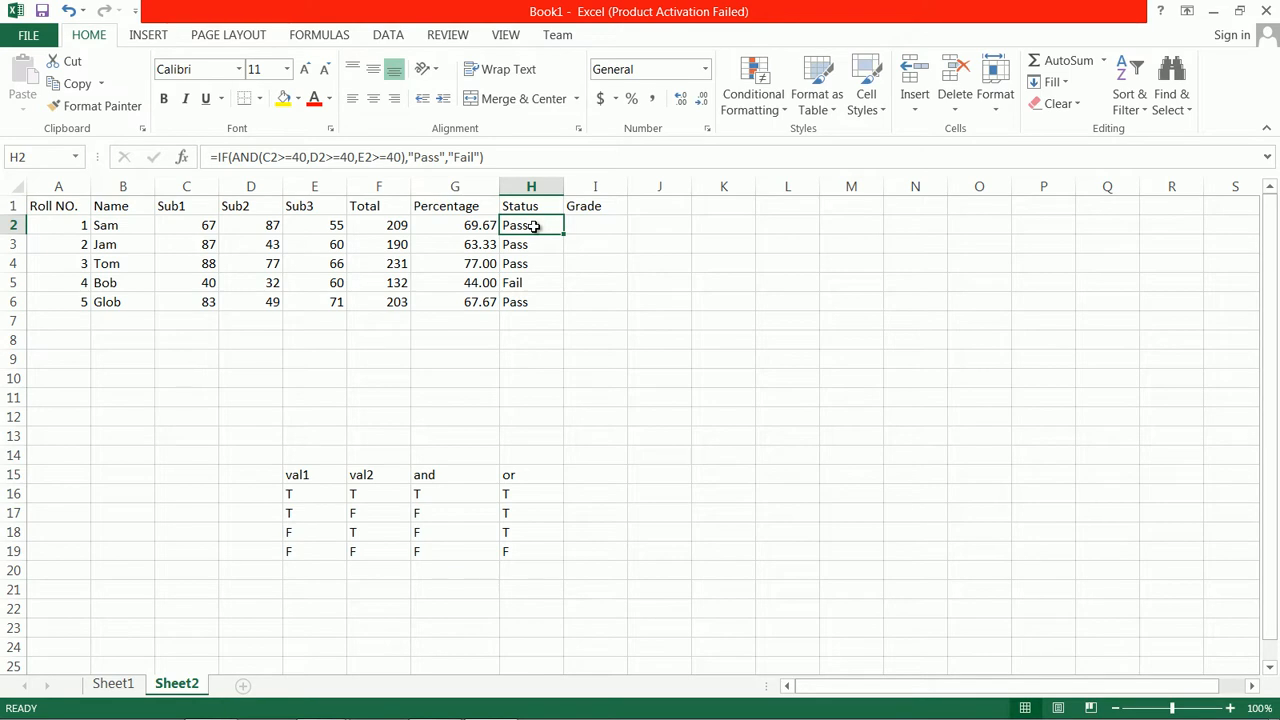
Begin the Grade formula in I2 with an IF and AND test that returns "A" for a percentage of 70 or more: =if(and(g2>=70),"A"
click(611, 228)
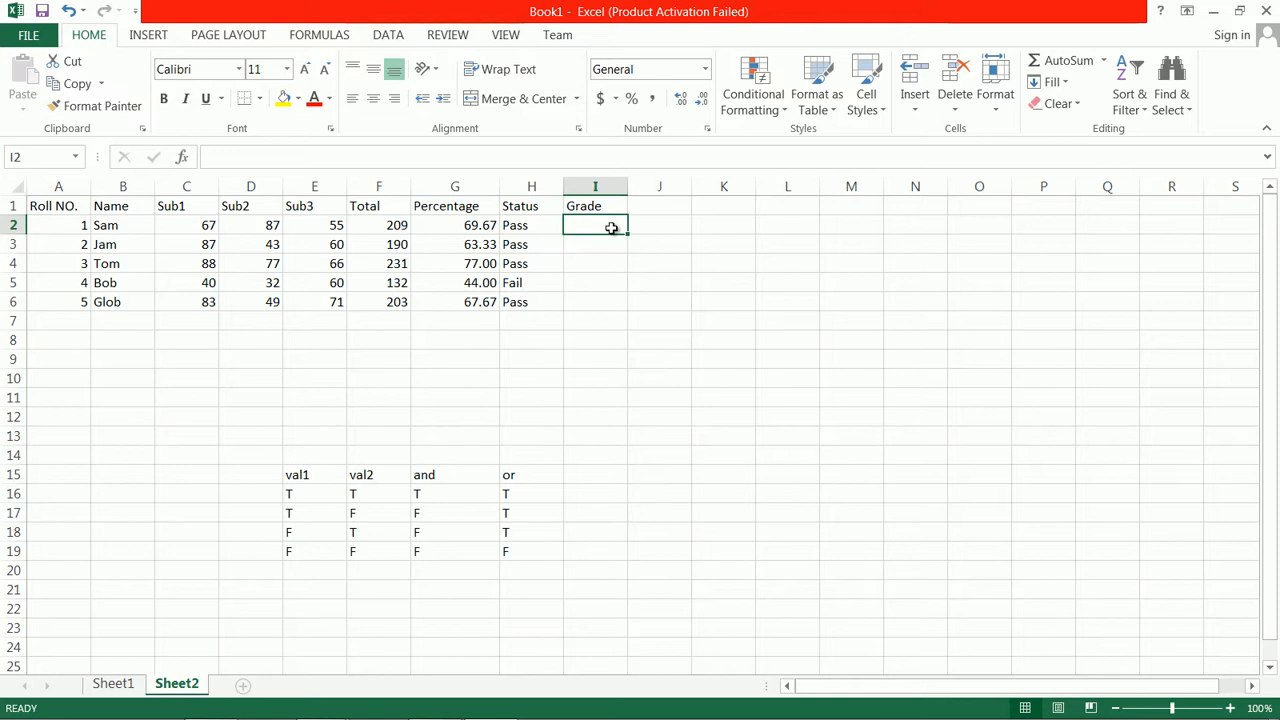
double_click(614, 229)
text(=)
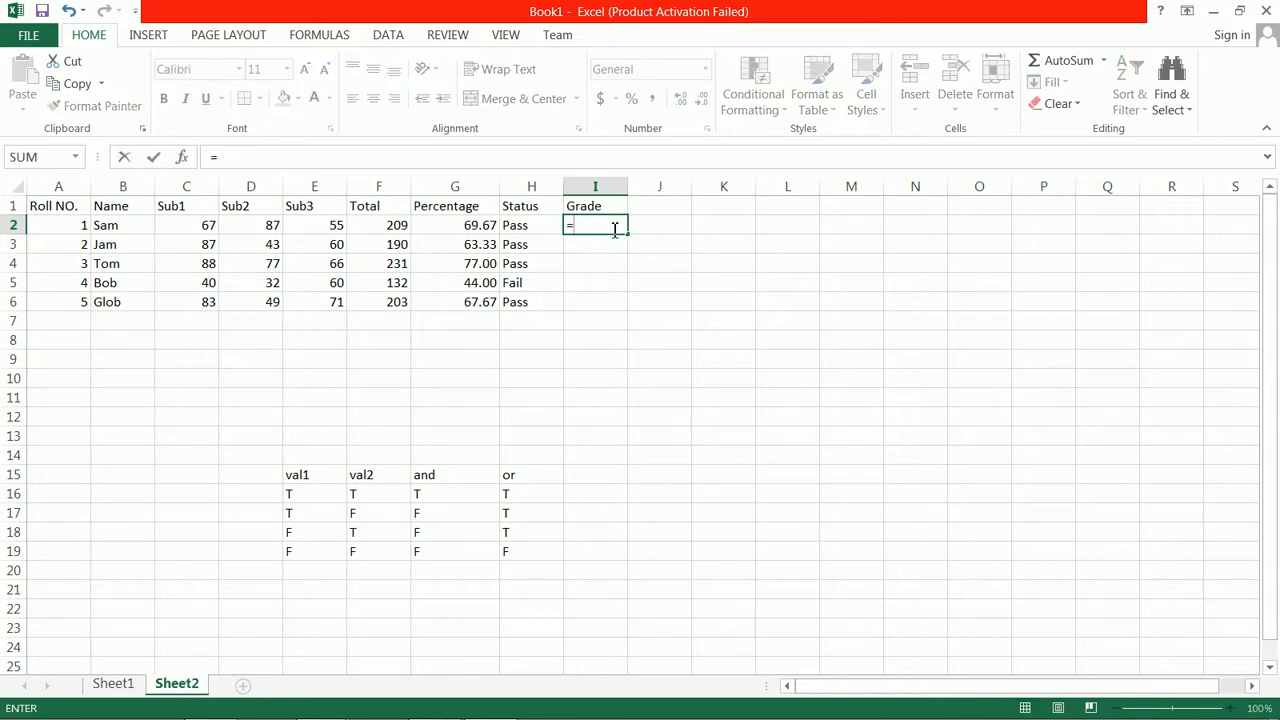
text(if(a)
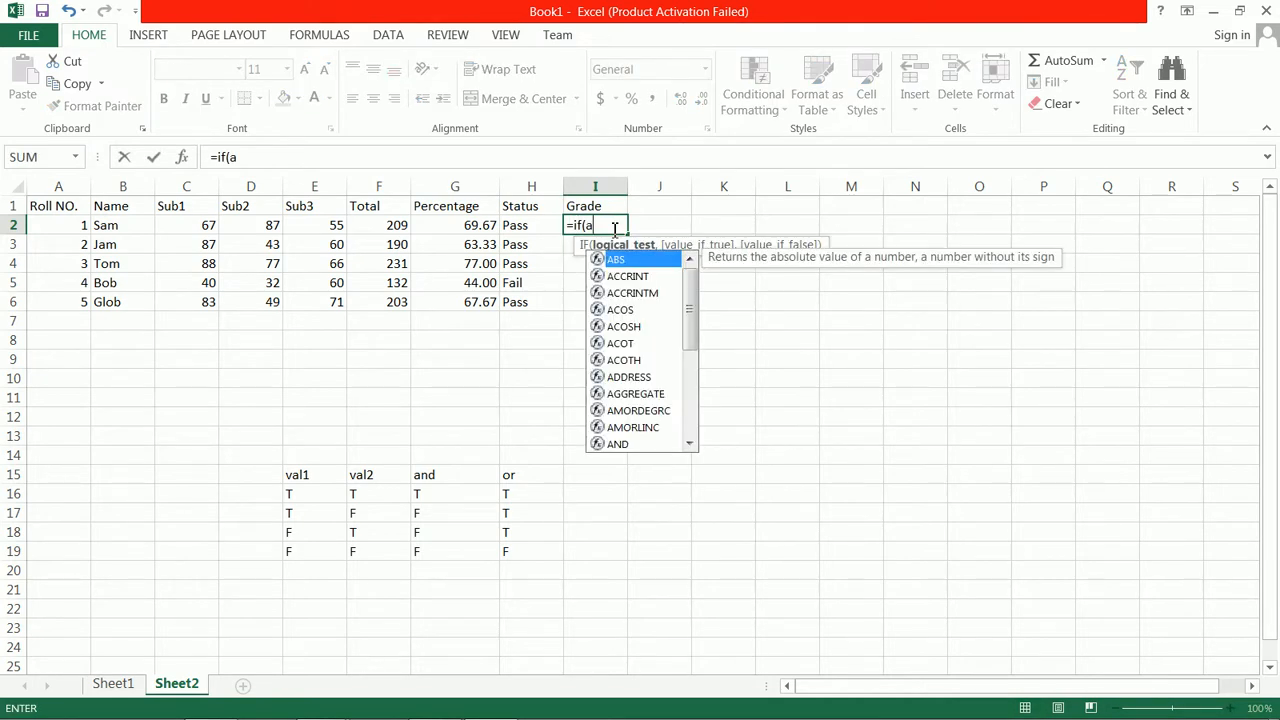
text(nd()
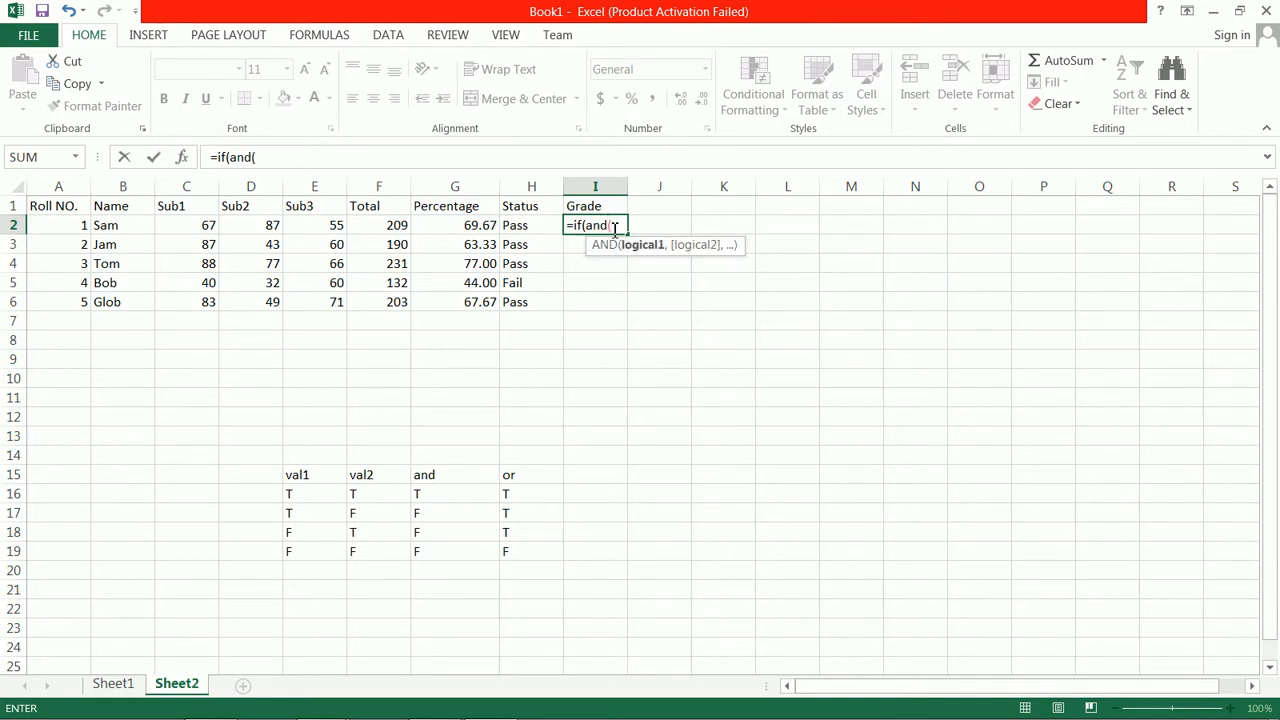
text(g)
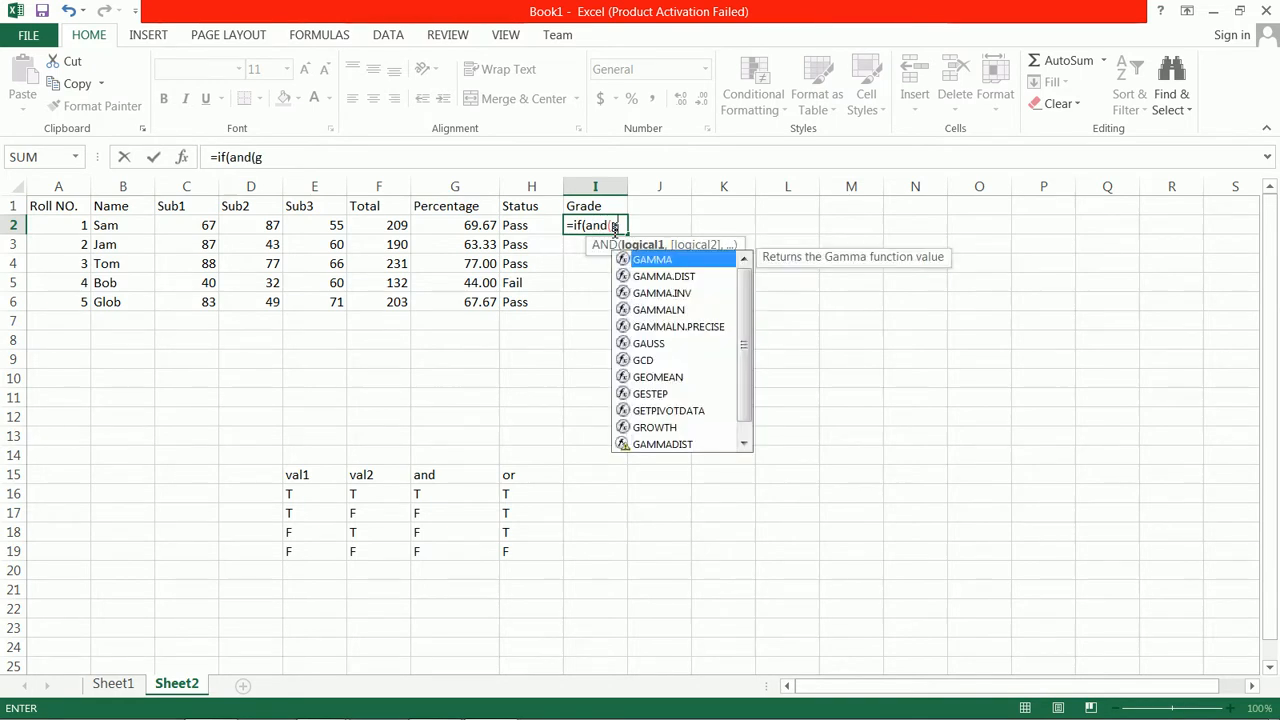
text(2>=70))
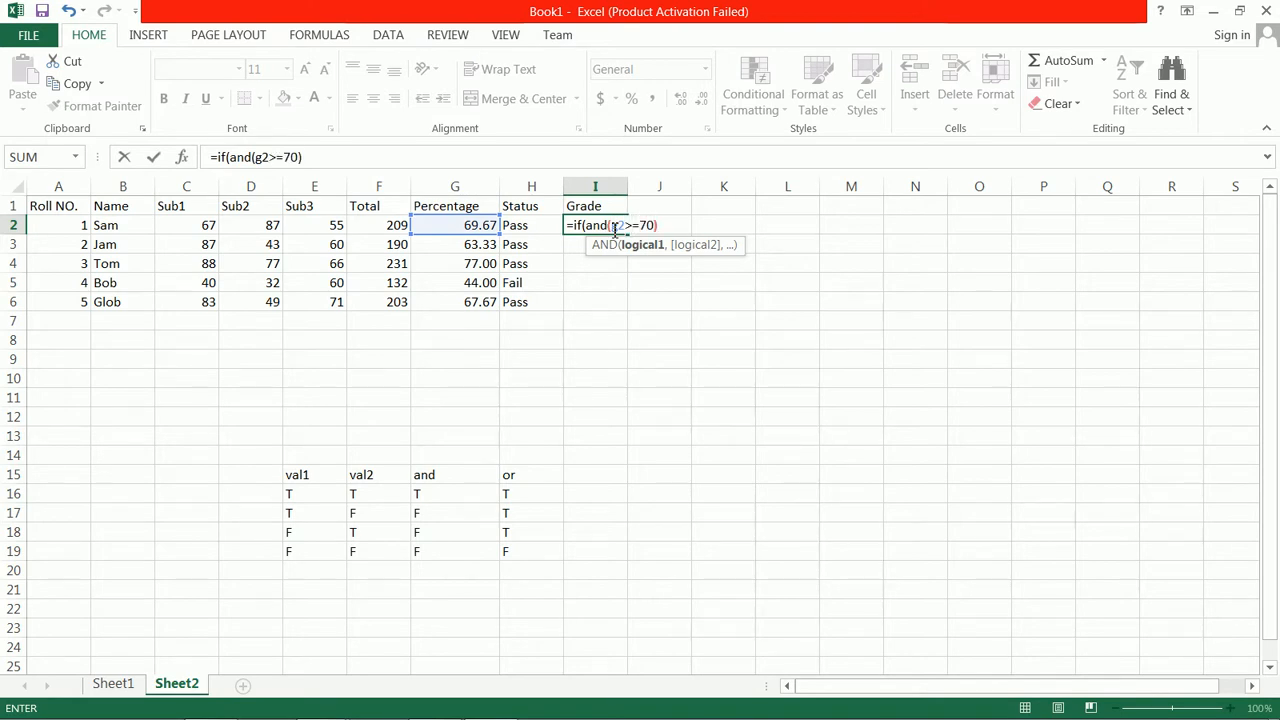
text(,"A")
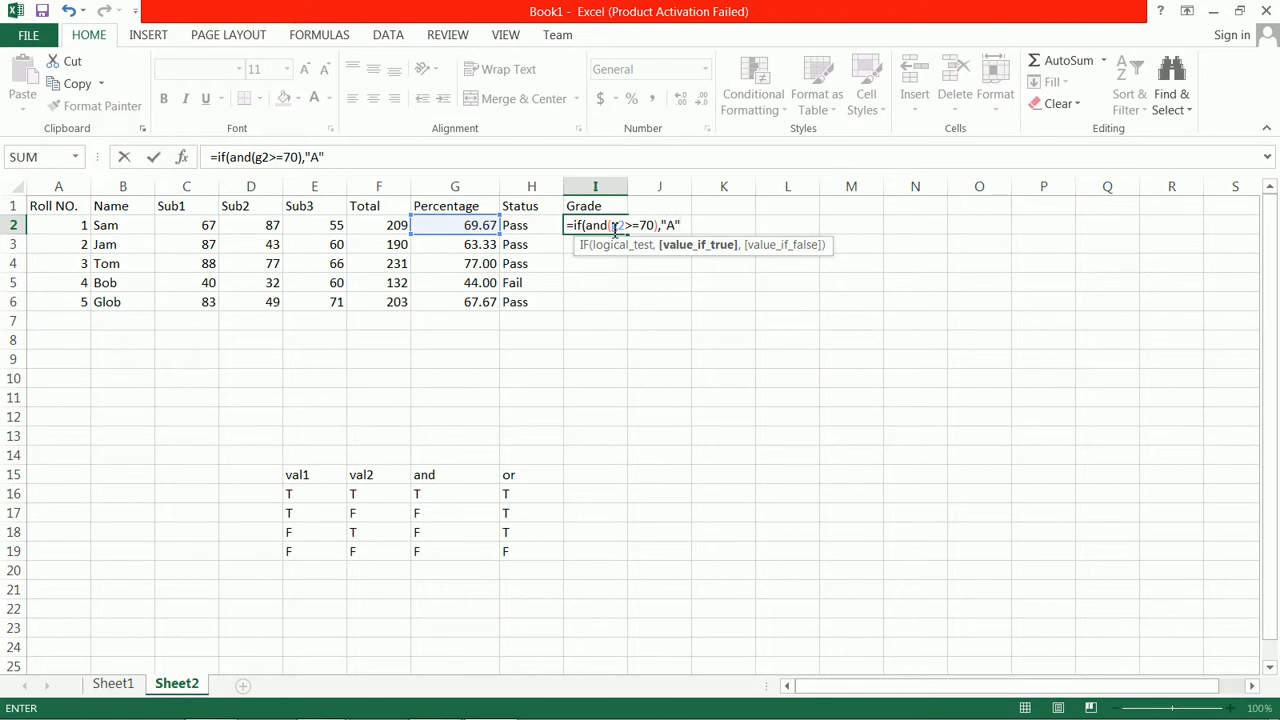
text(,)
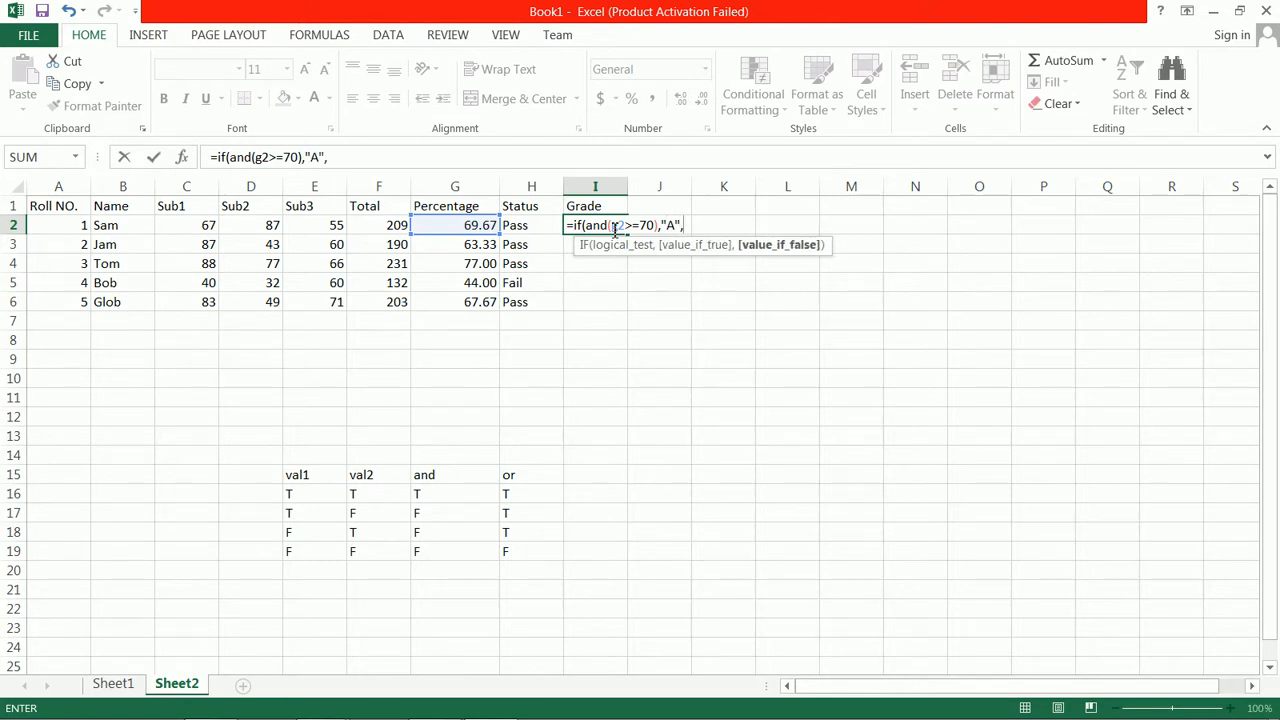
text(if()
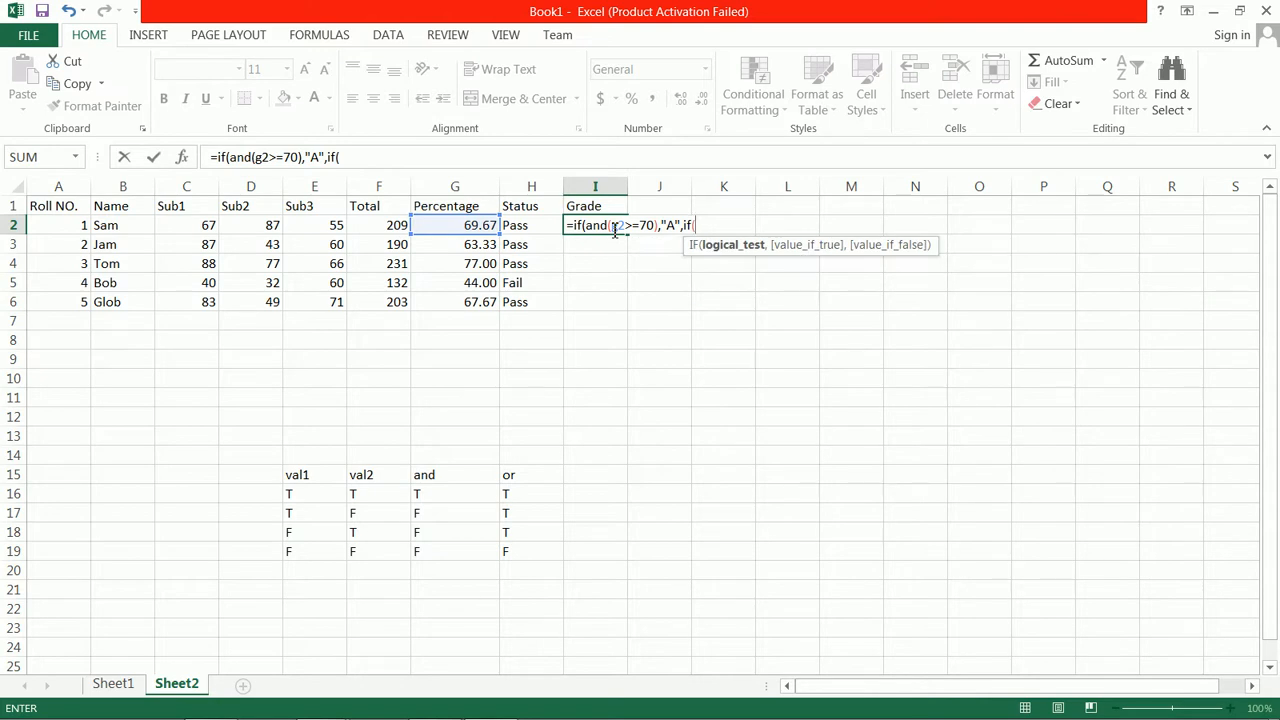
text(and()
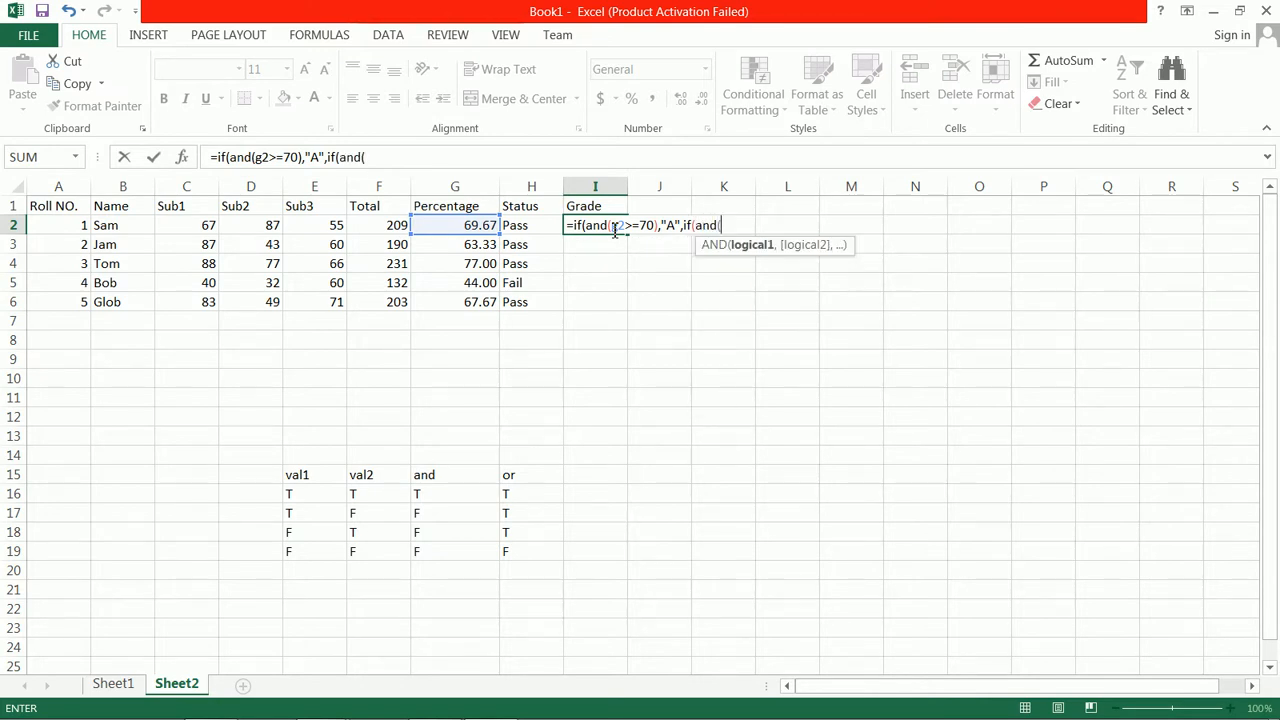
Nest a second IF as the value if false in the I2 formula, returning "B" when and(g2>=60) is true
text(g2>=)
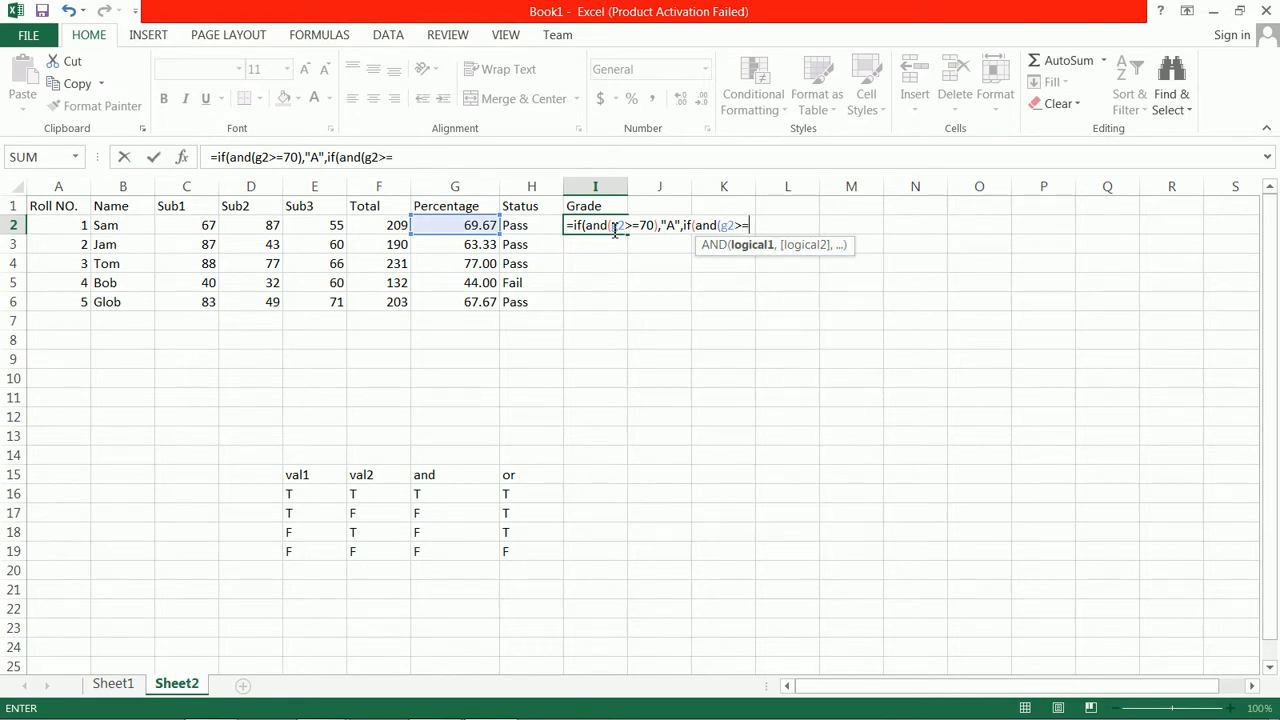
text(60),"B")
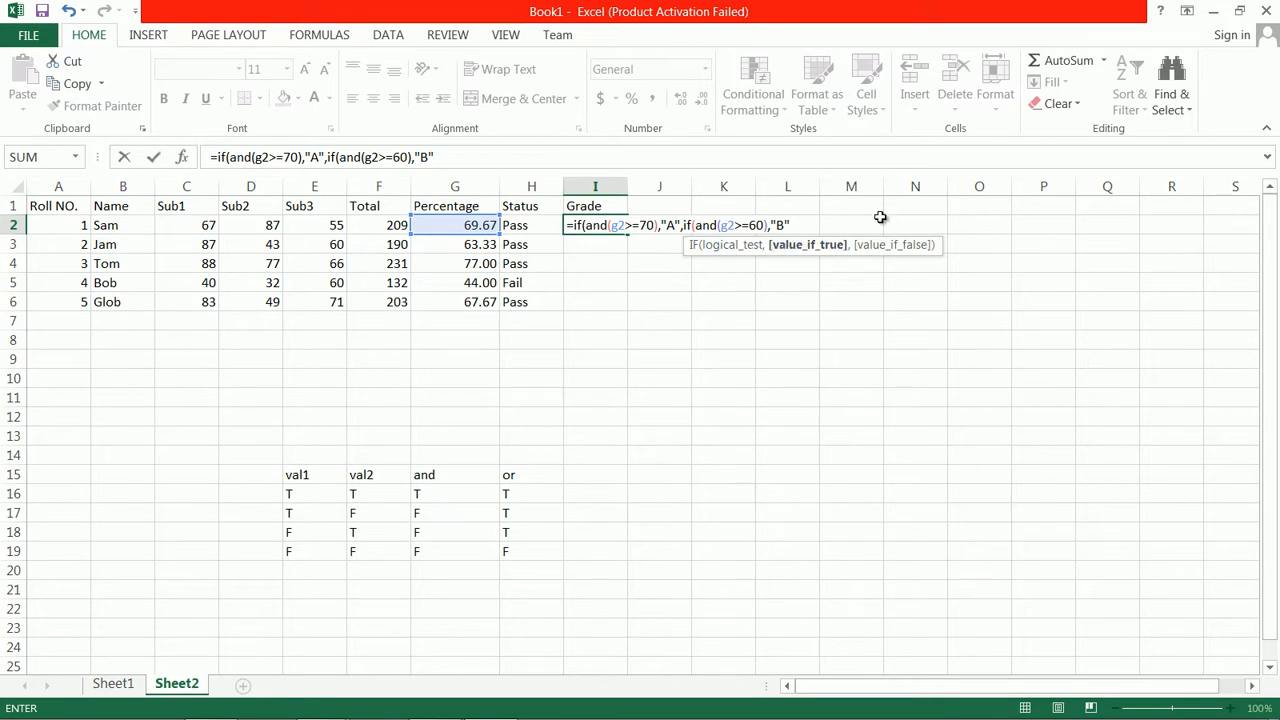
Nest a third IF in the I2 formula, returning "C" when and(g2>=50) is true
text(,if)
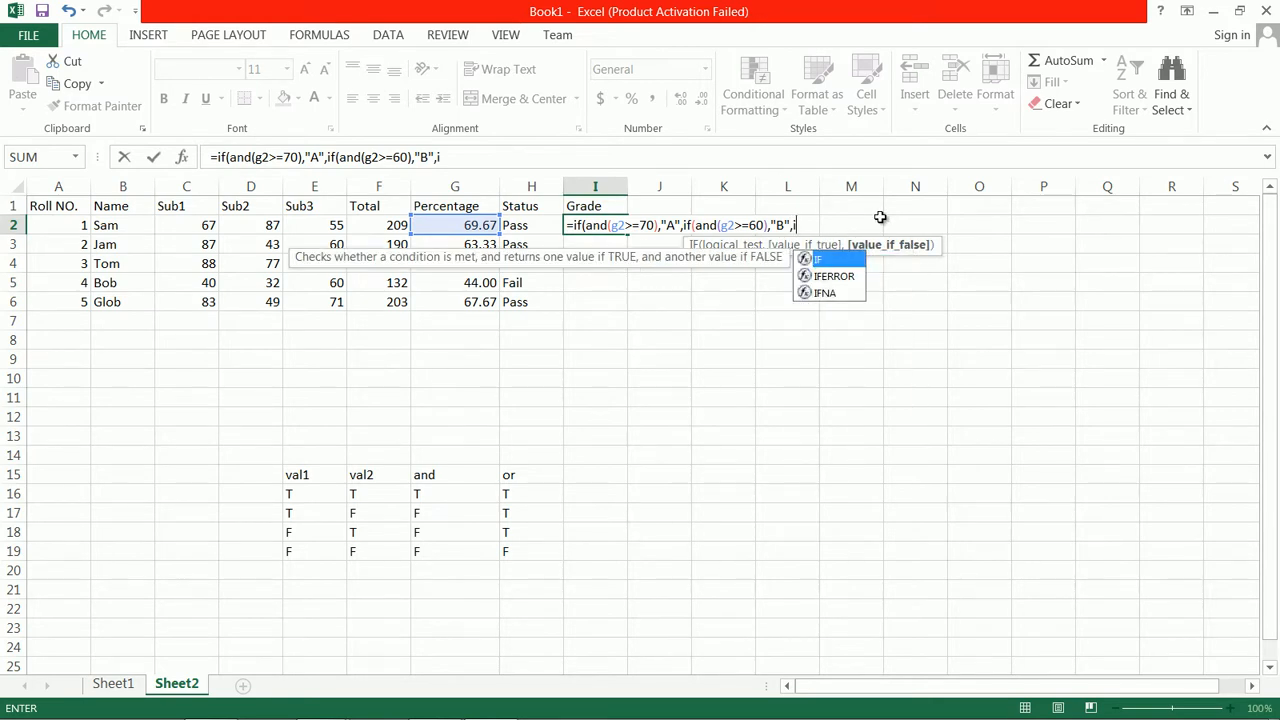
text((and()
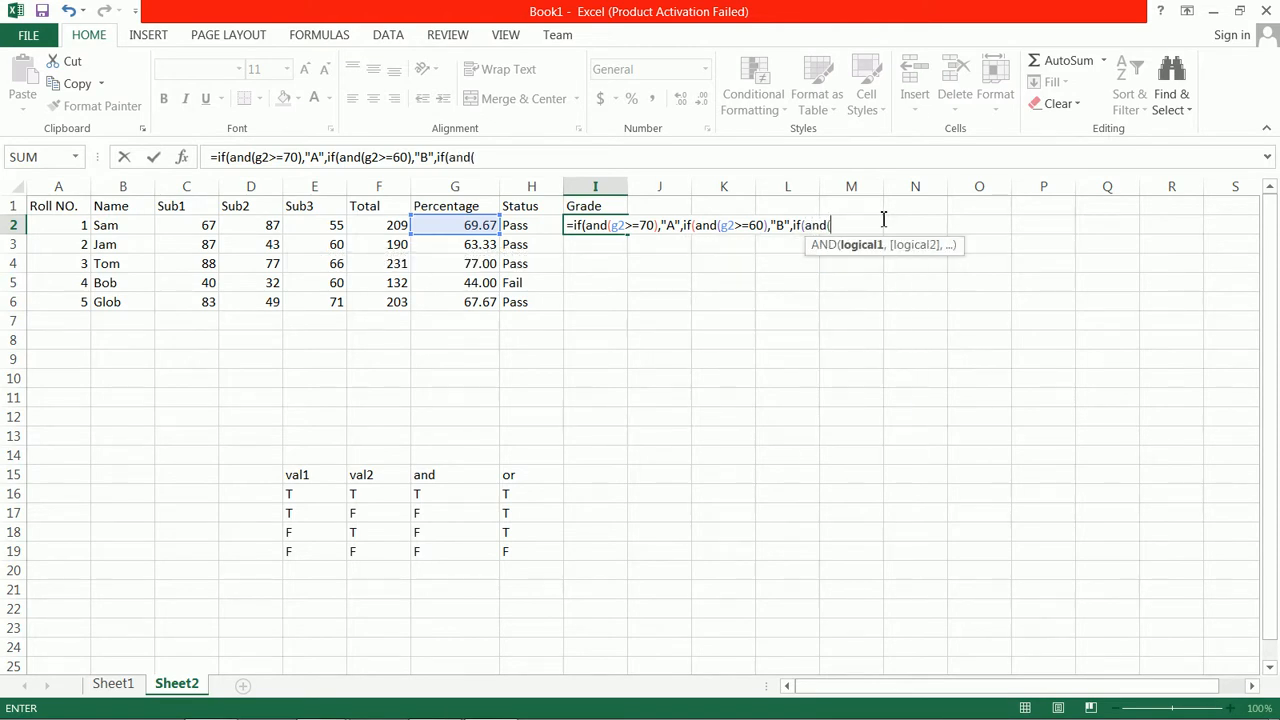
text(g2)
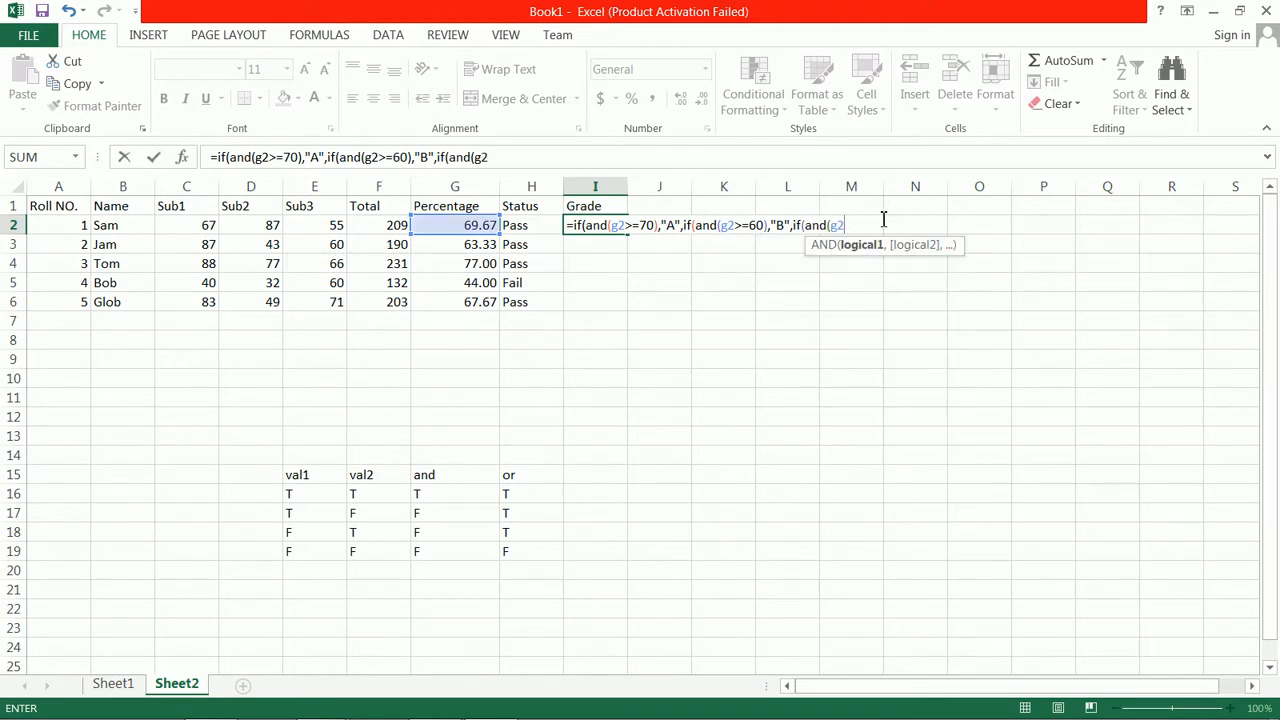
text(>=50)
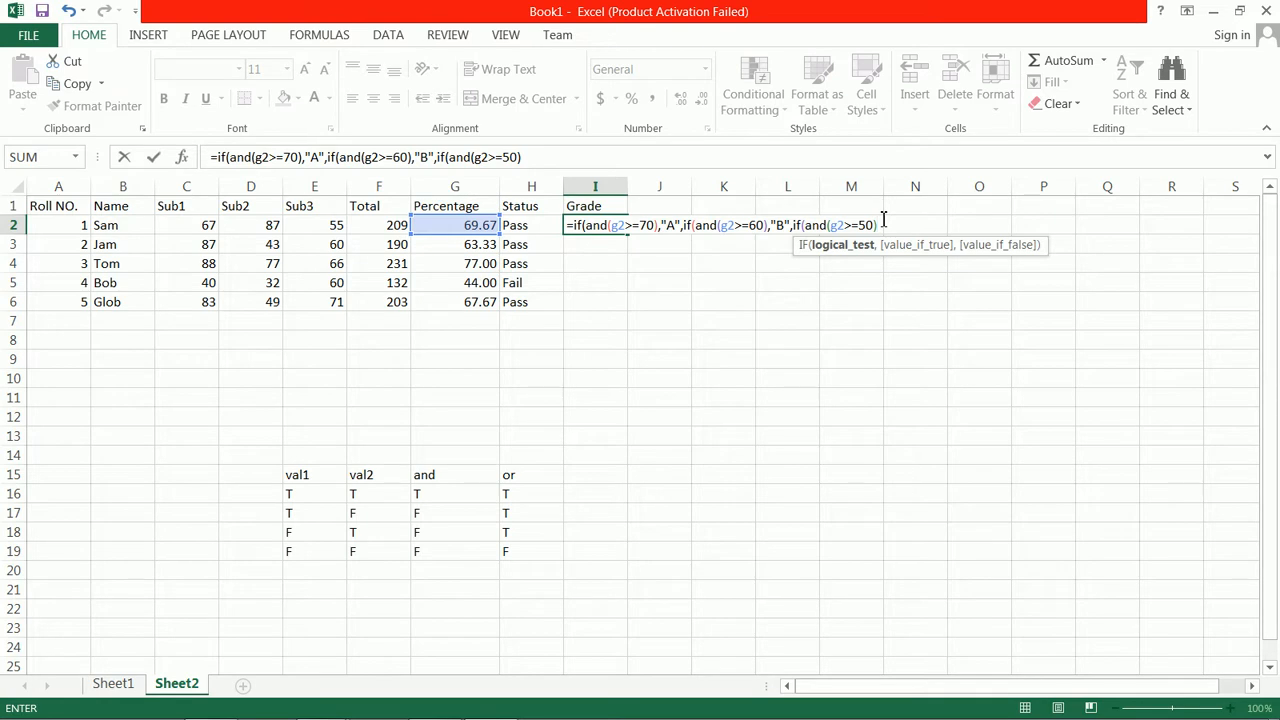
text(,")
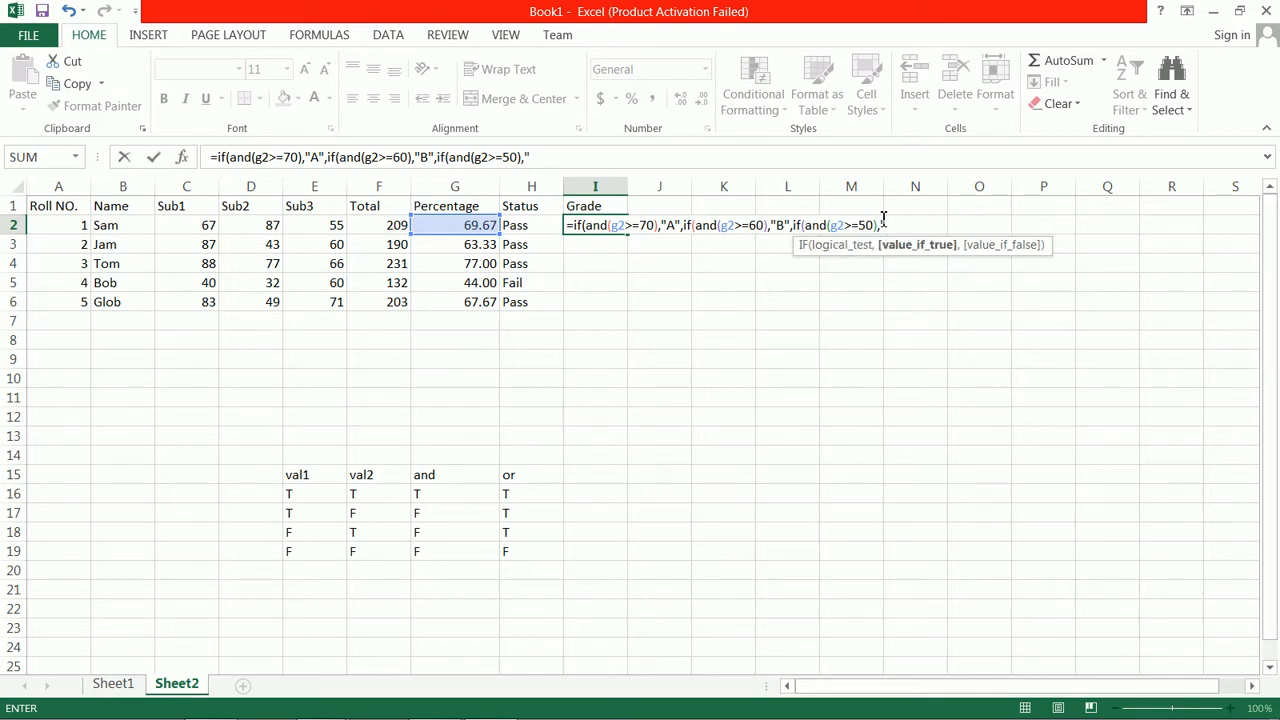
text(C",if)
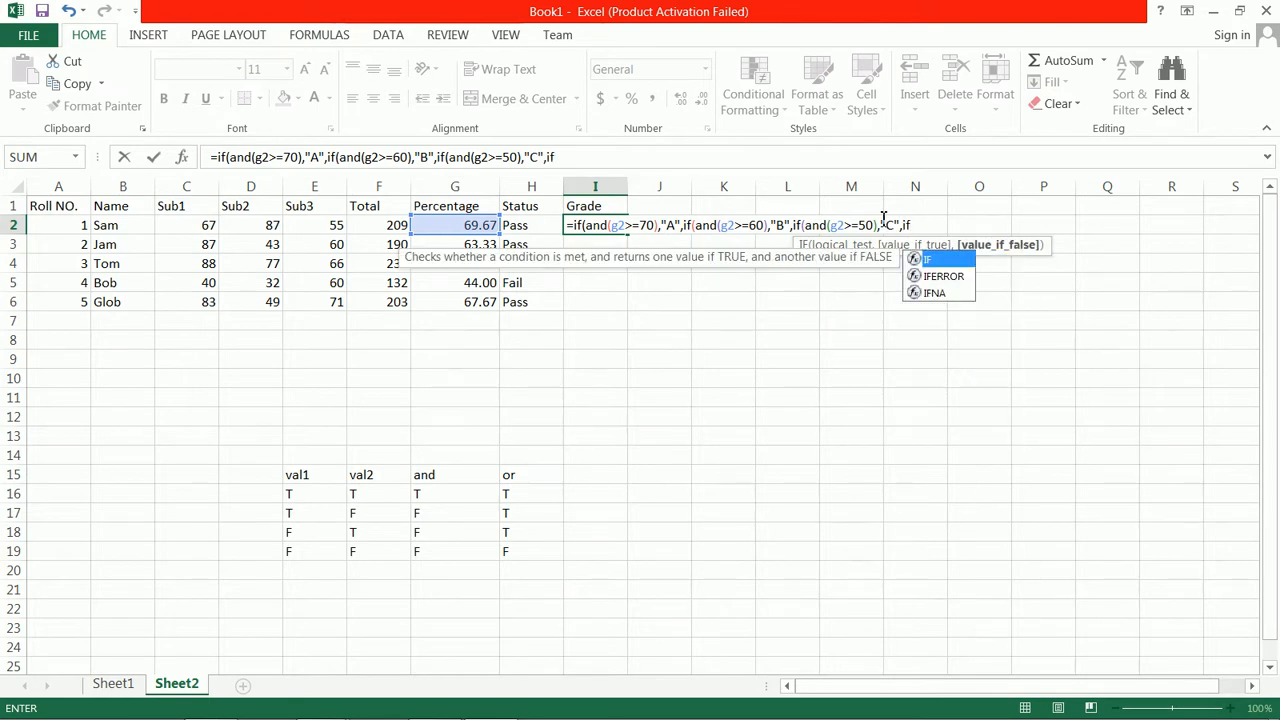
text((and)
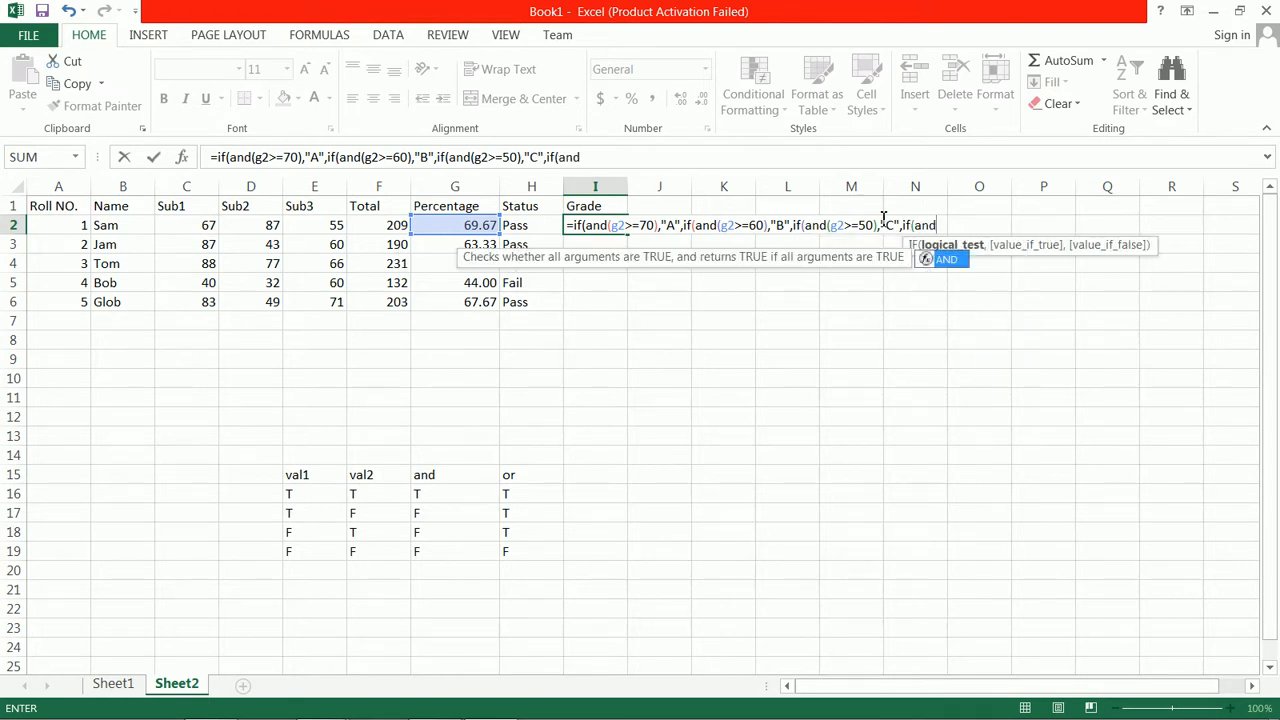
text((g2)
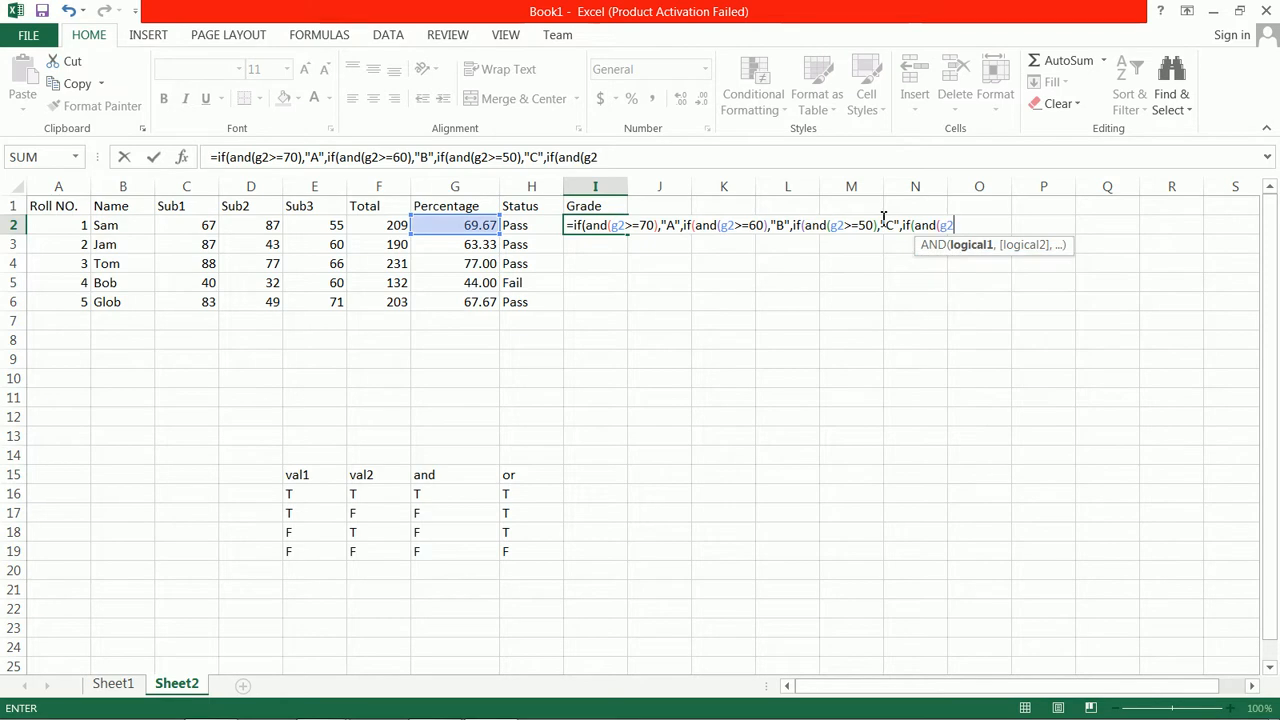
text(>=)
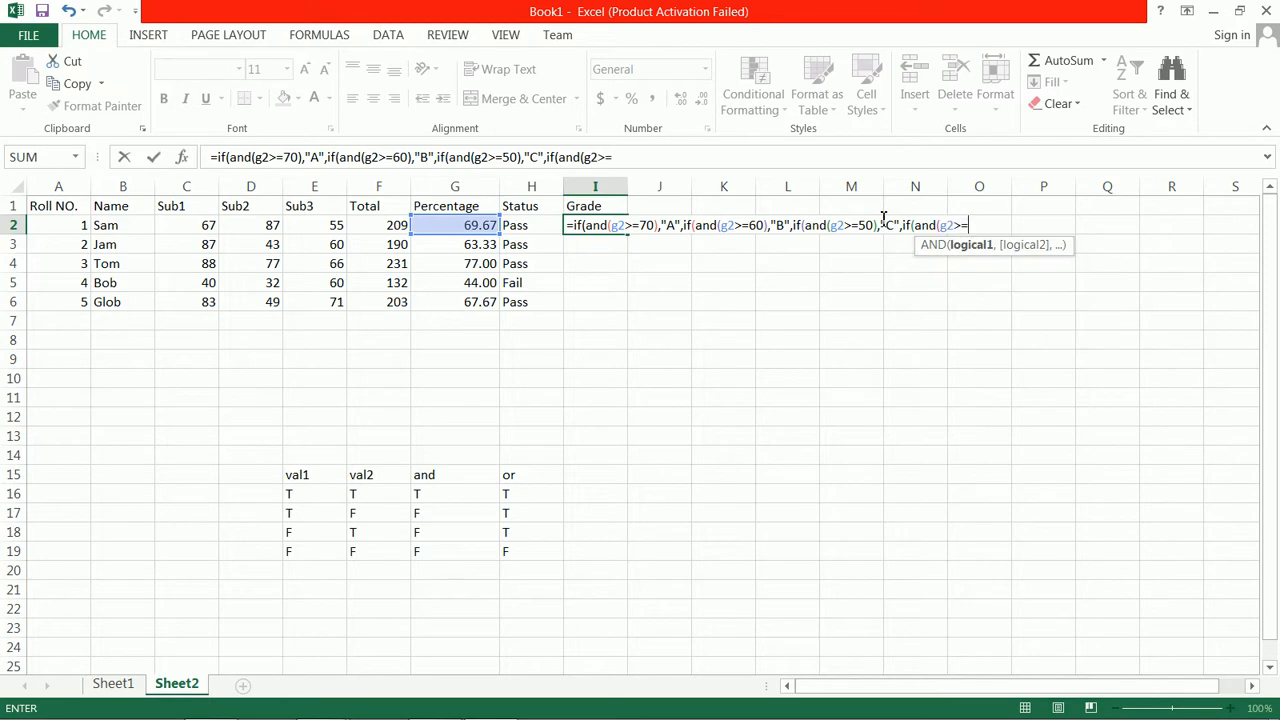
text(40),")
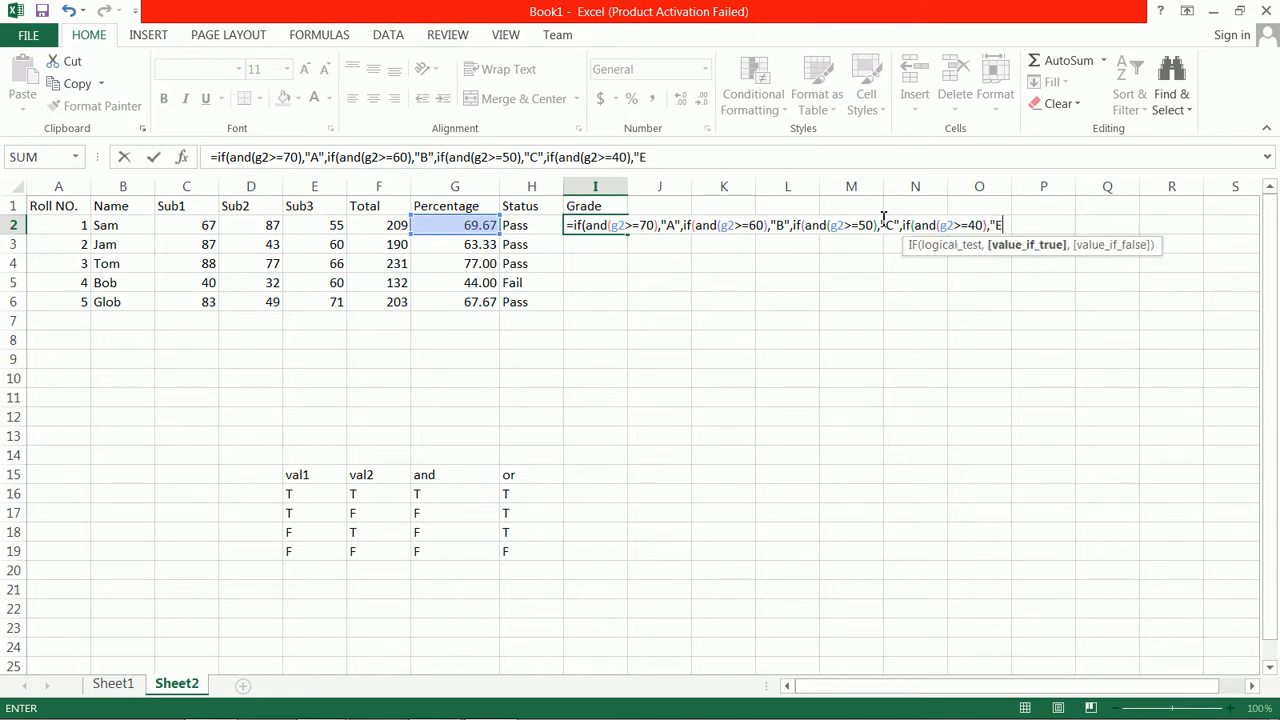
text(D"))
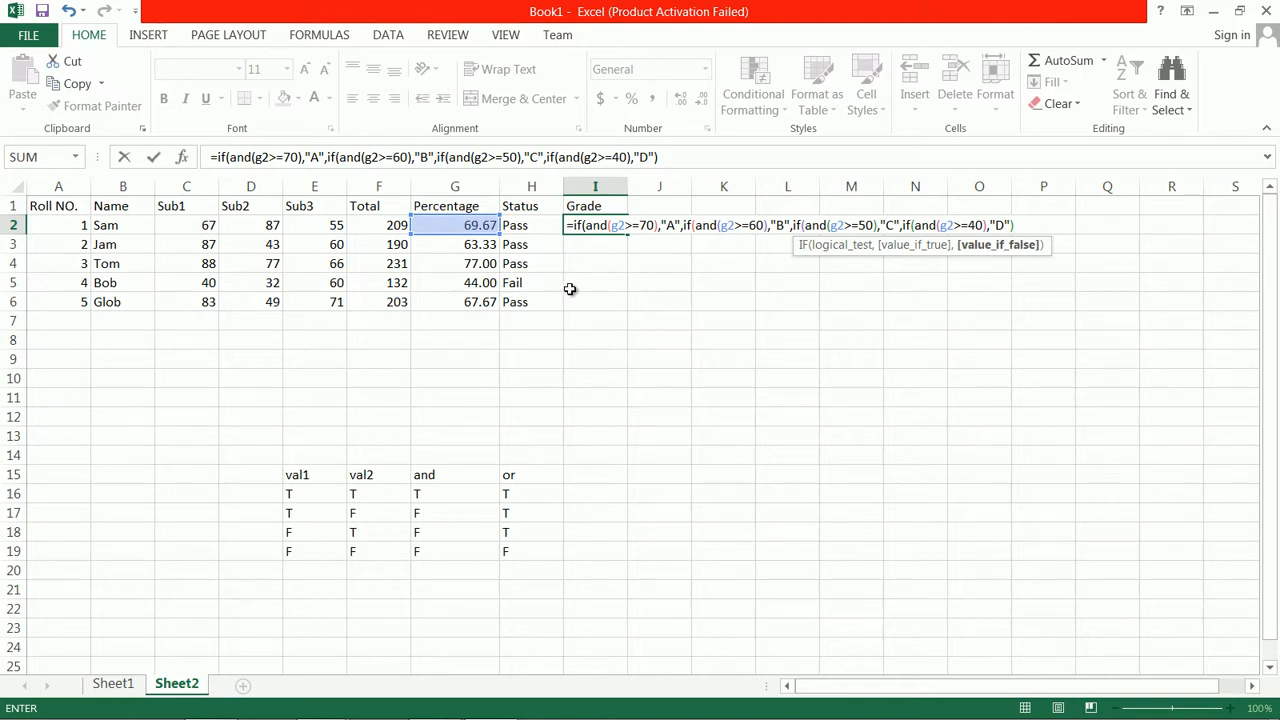
Nest a fourth IF in the I2 formula, returning "D" when and(g2>=40) is true, and close its parenthesis
click(578, 226)
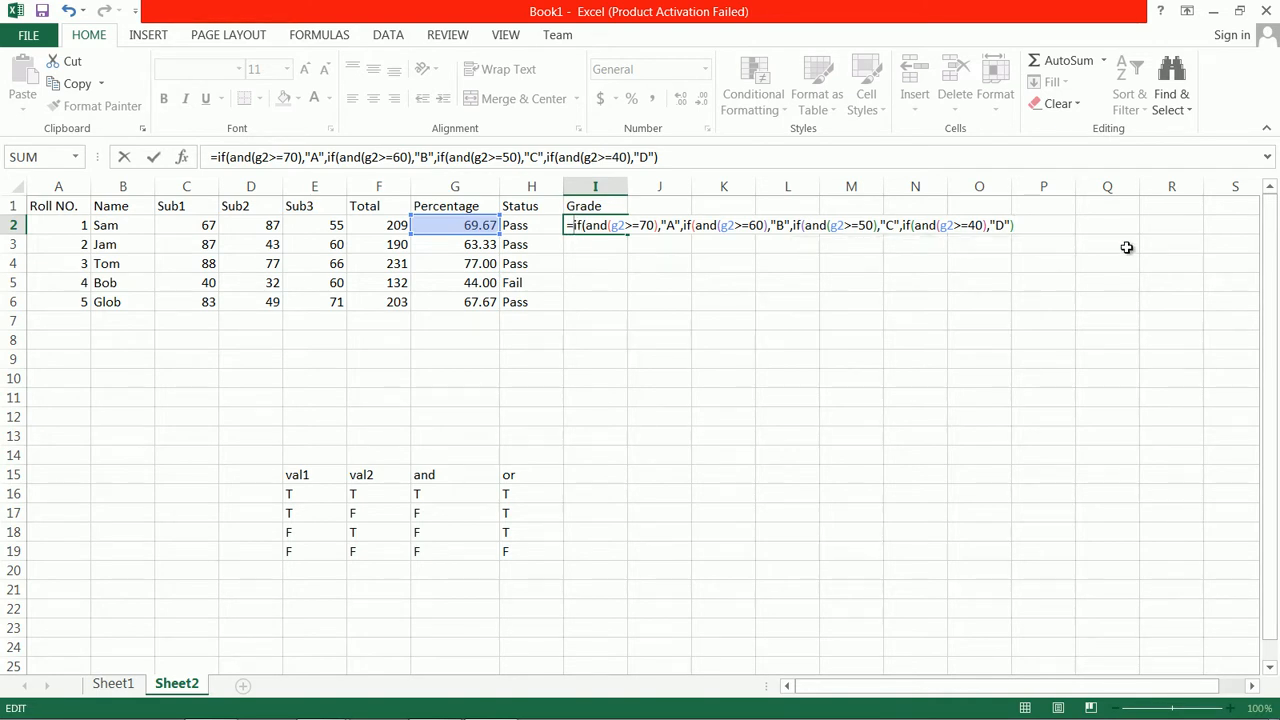
Wrap the grade tests in I2 in an outer IF by inserting if(and(h2="Pass"), right after the equals sign
text(if)
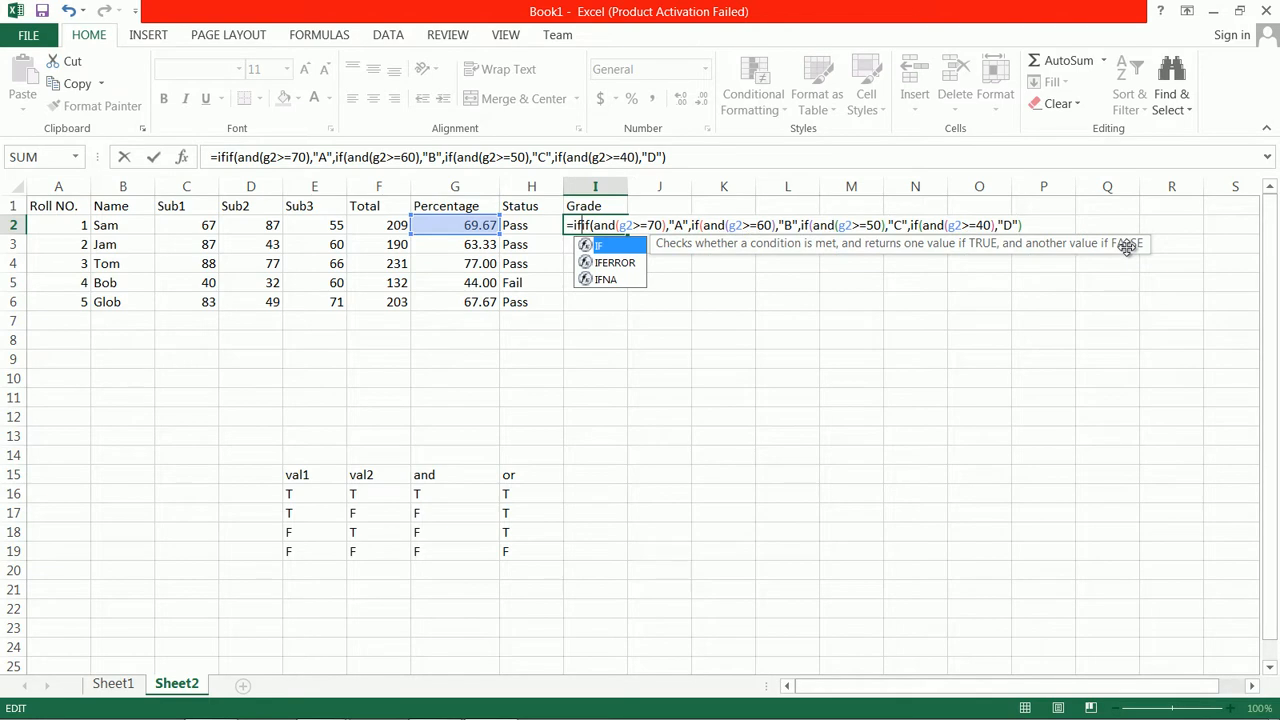
text((and)
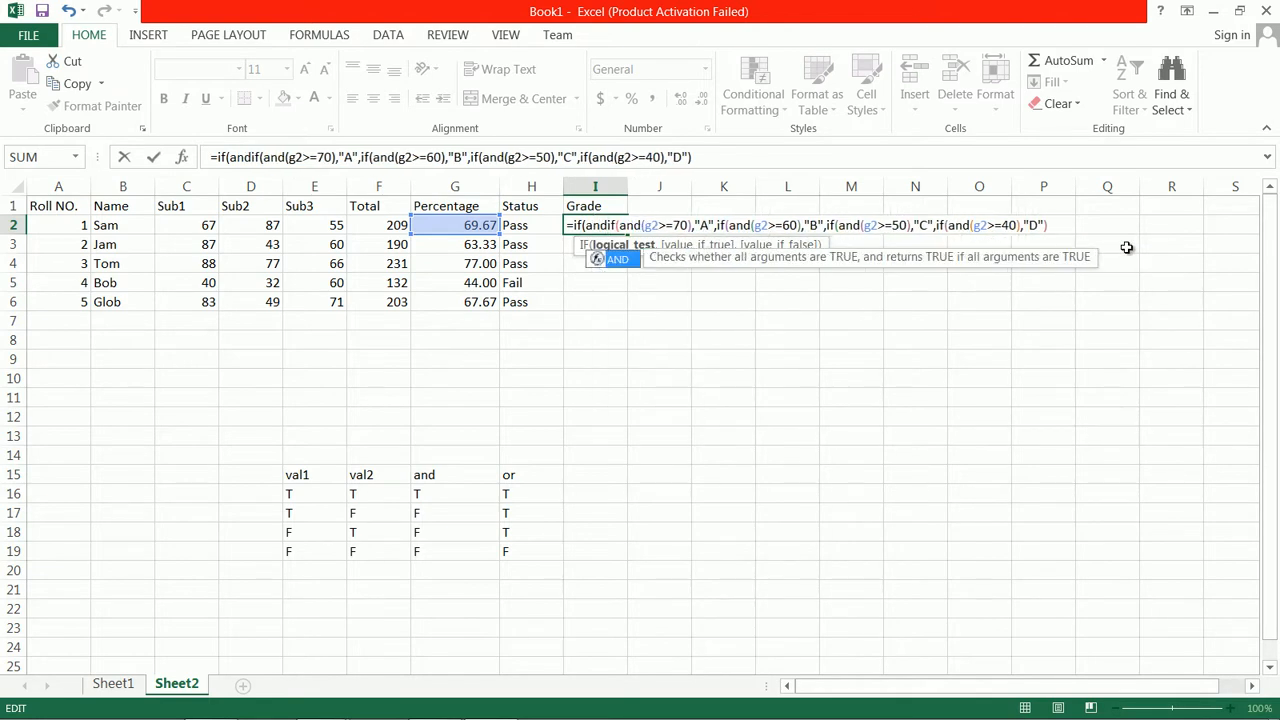
text(()
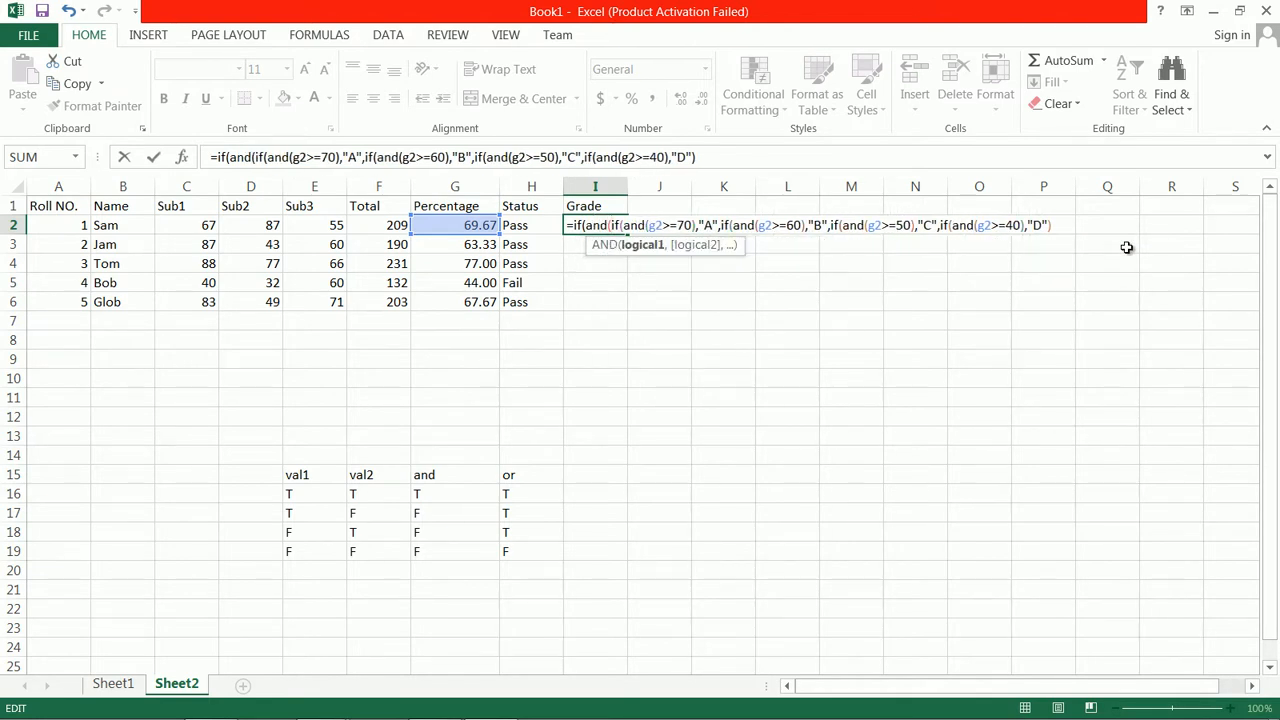
text(h2="Pa)
text(ss"))
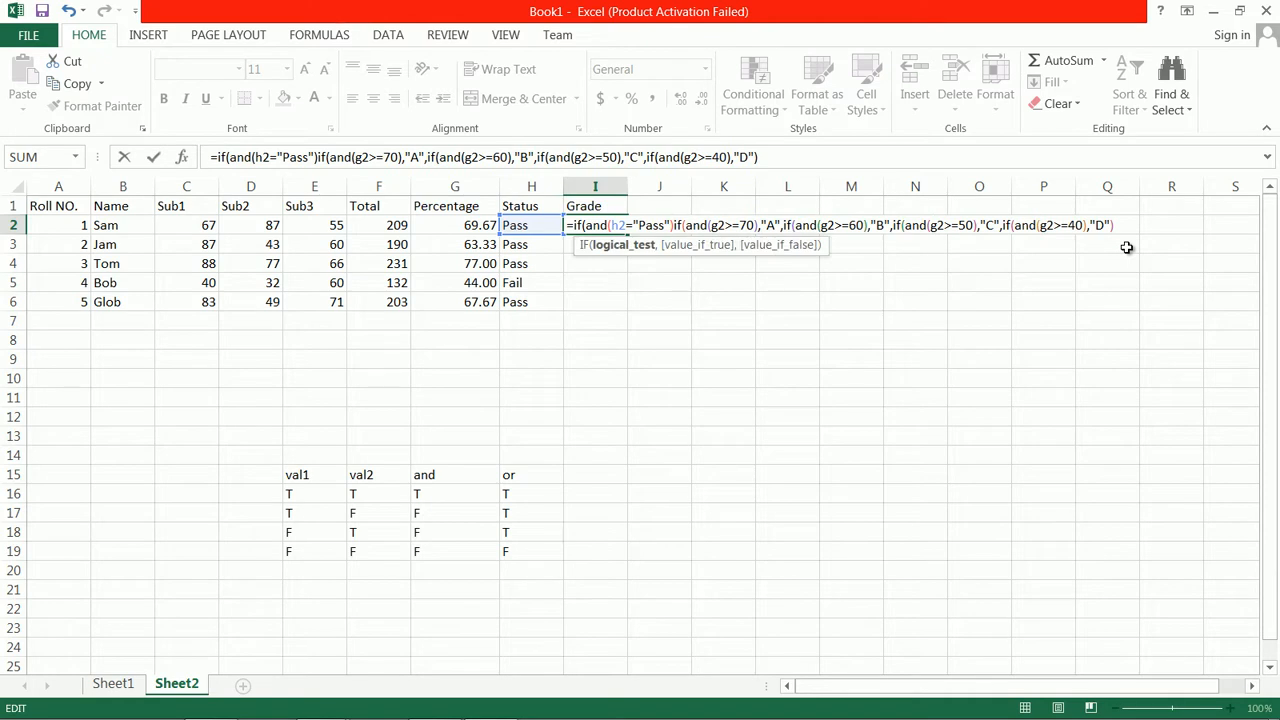
text(,)
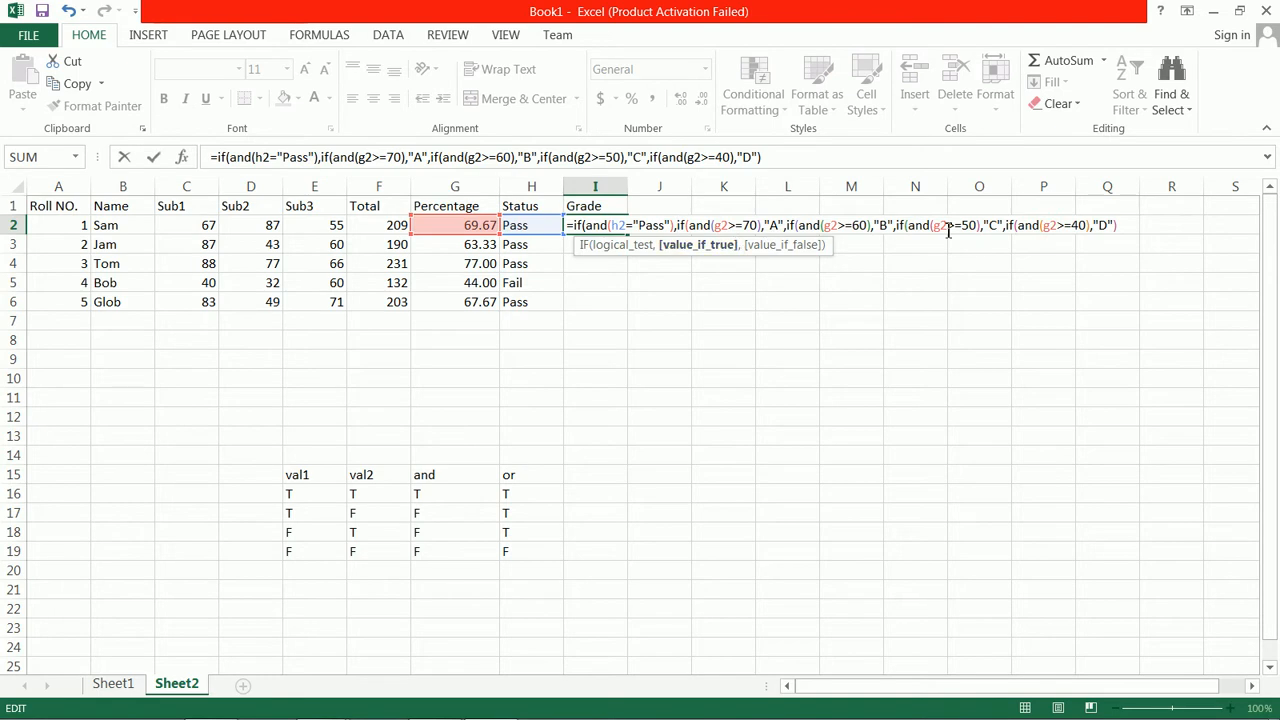
Close the four nested grade IFs with four closing parentheses after "D" in the I2 formula
click(1140, 226)
text(,)
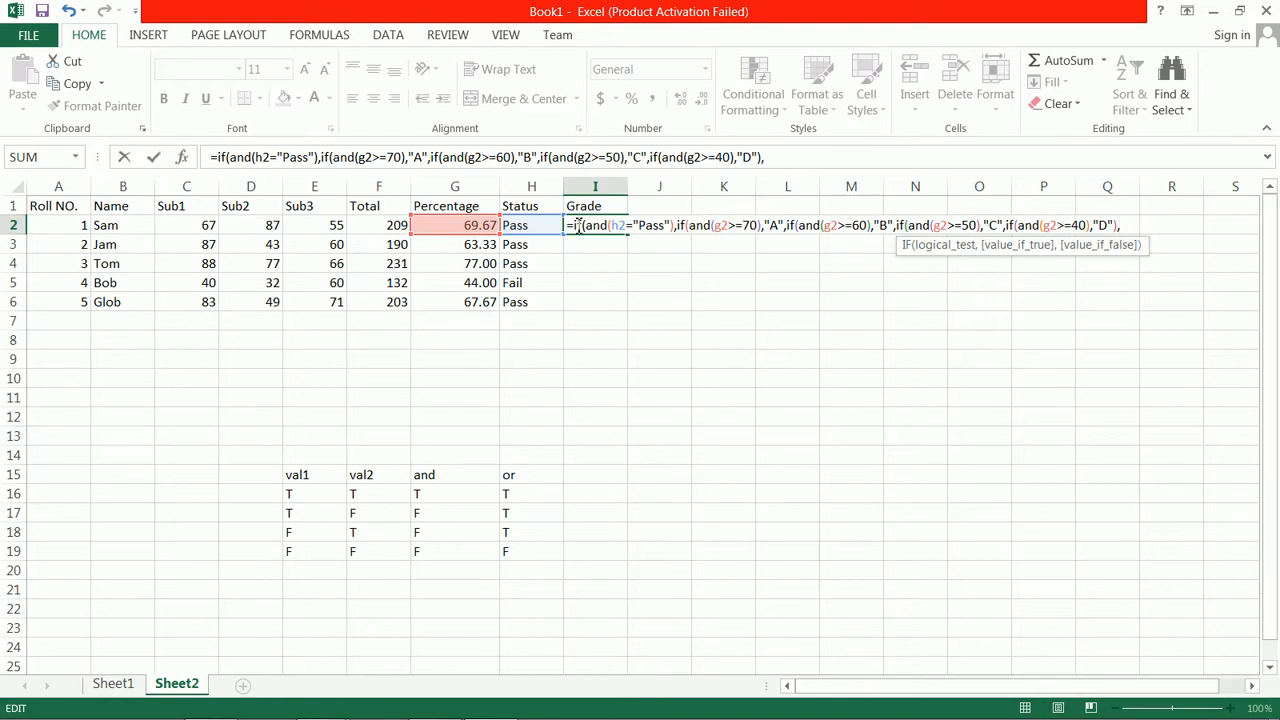
key(BackSpace)
key(BackSpace)
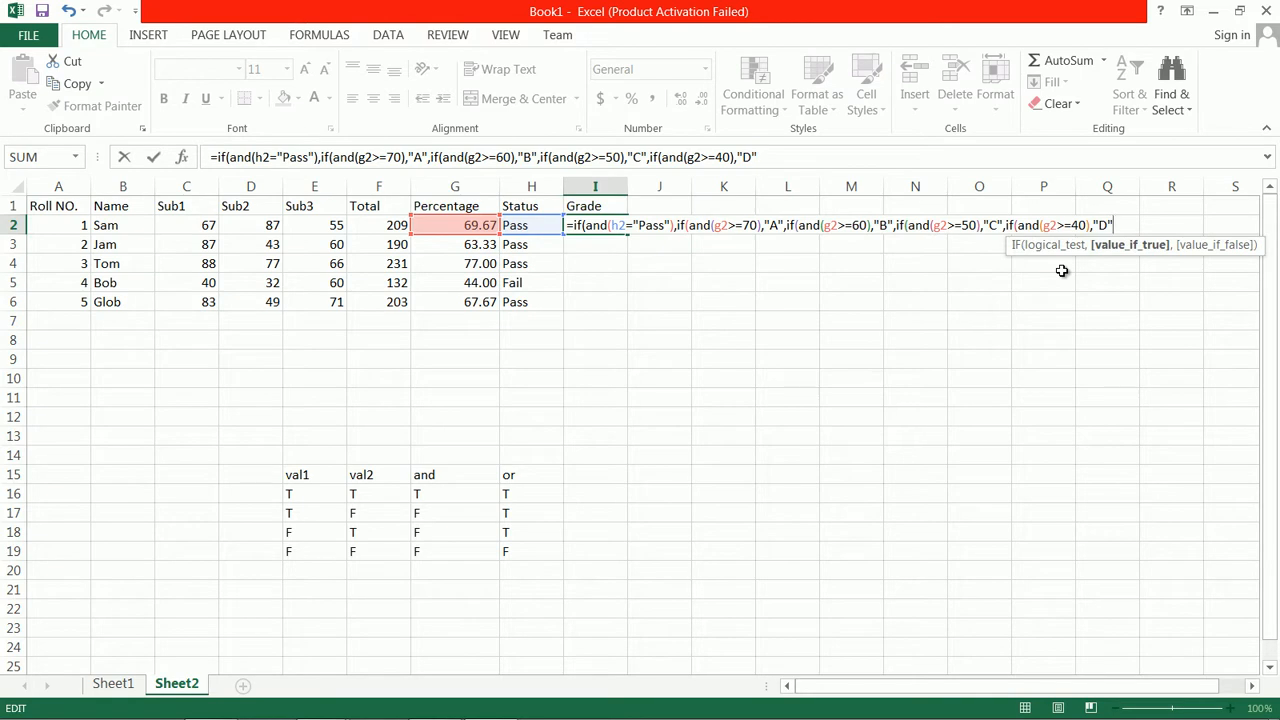
text()))
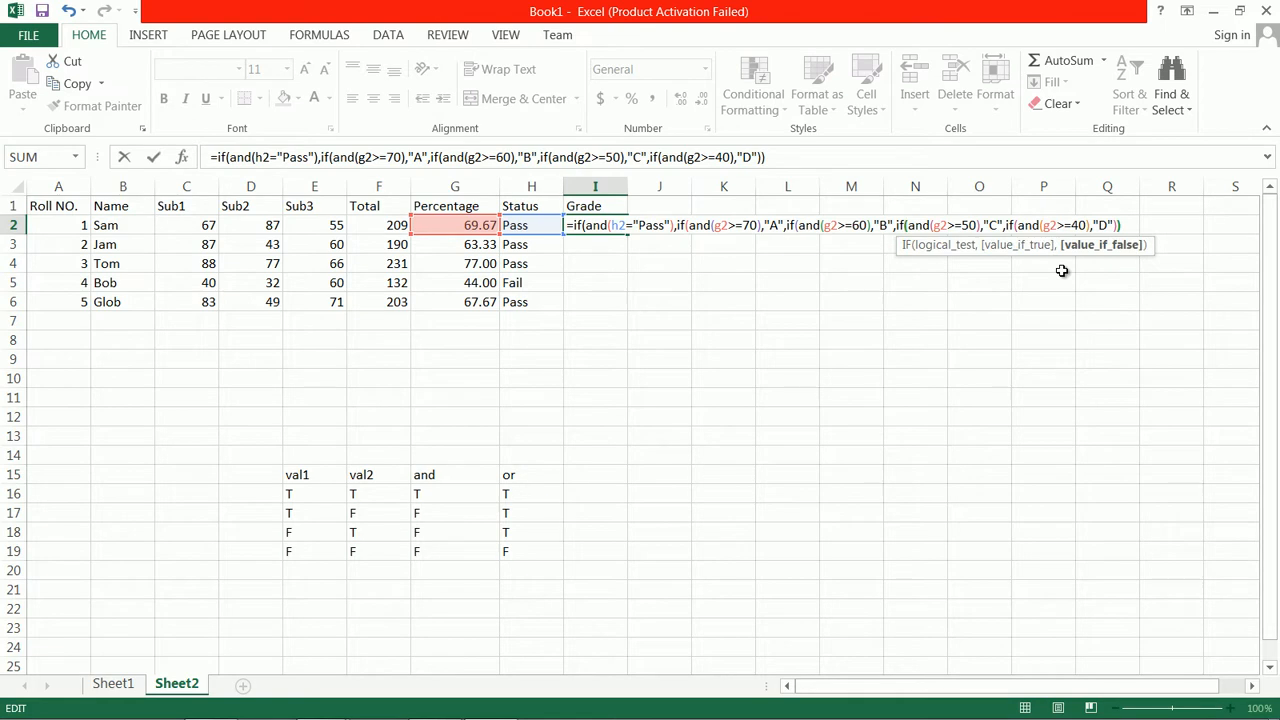
text()))
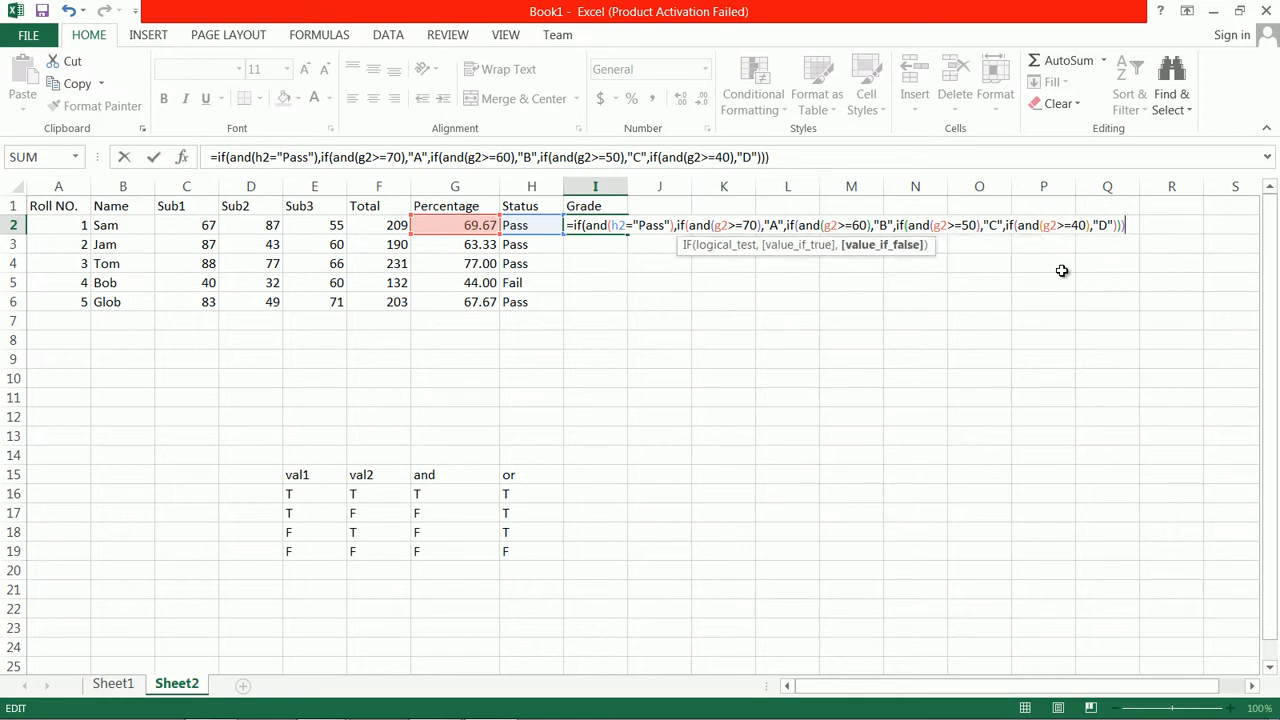
key(Left)
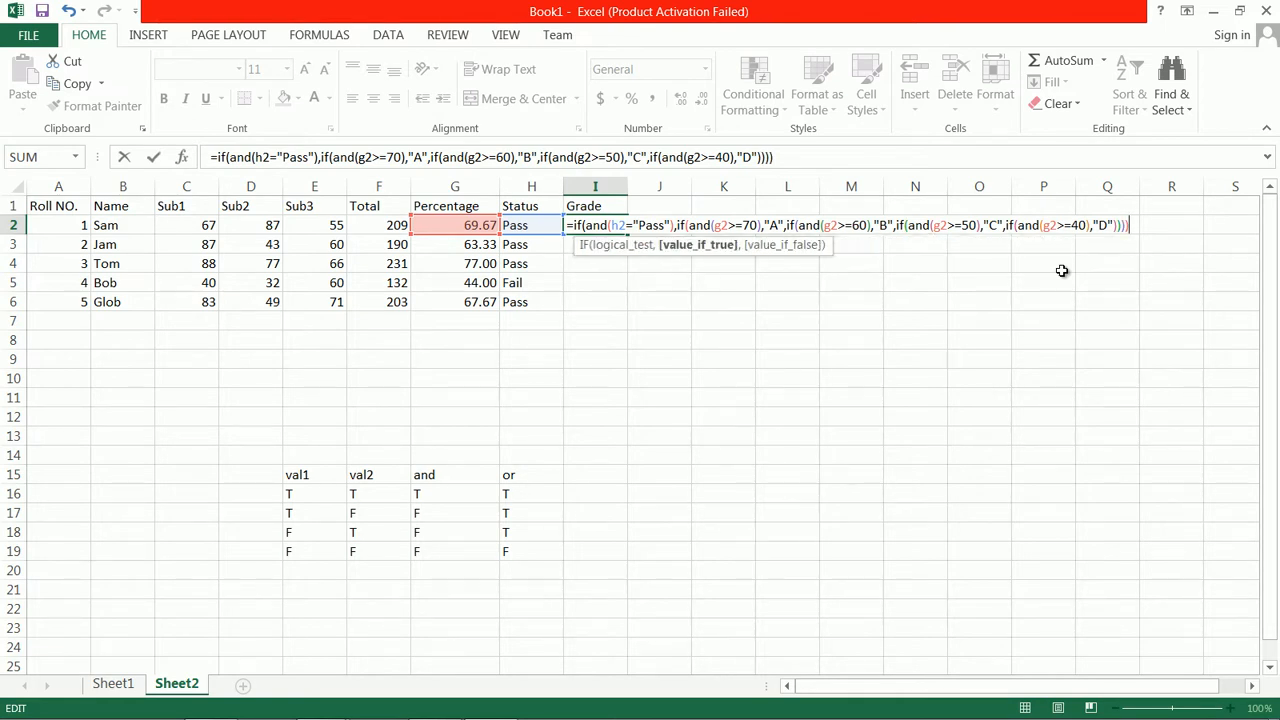
Add "NO Grade" as the outer IF's value if false in the I2 formula
text(,)
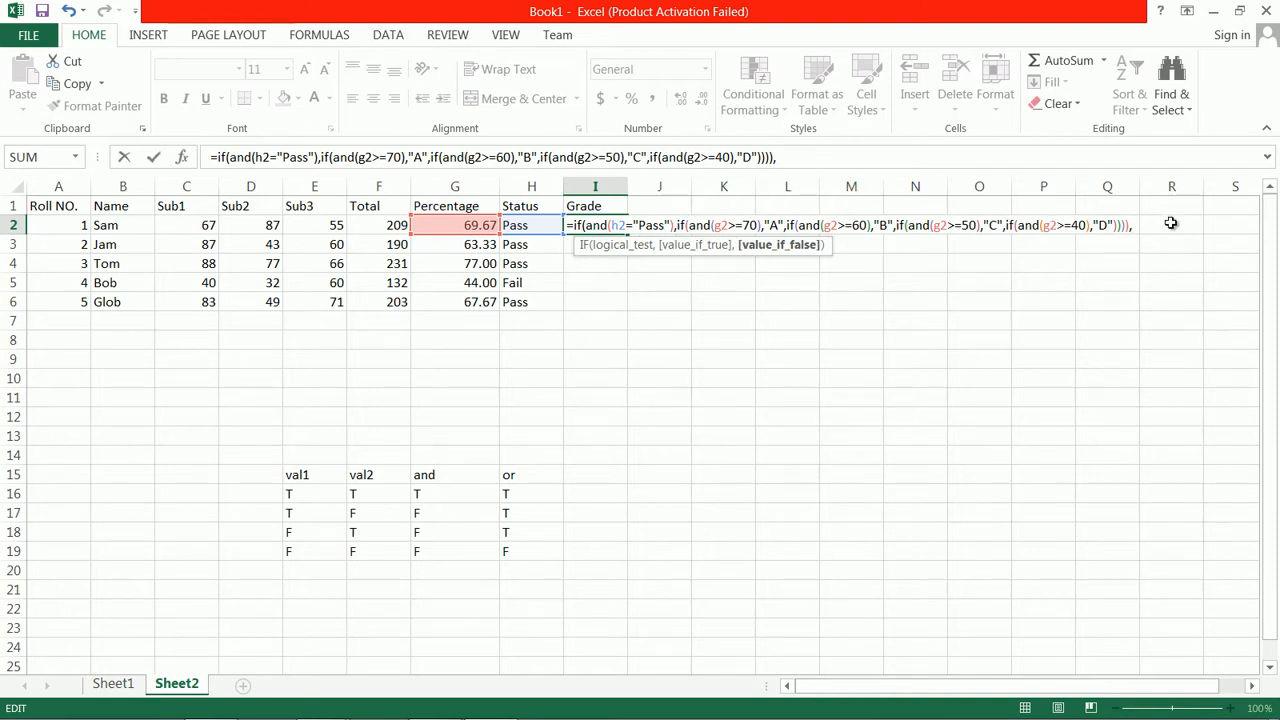
text("NO GRade)
key(BackSpace)
key(BackSpace)
key(BackSpace)
key(BackSpace)
text(rade")
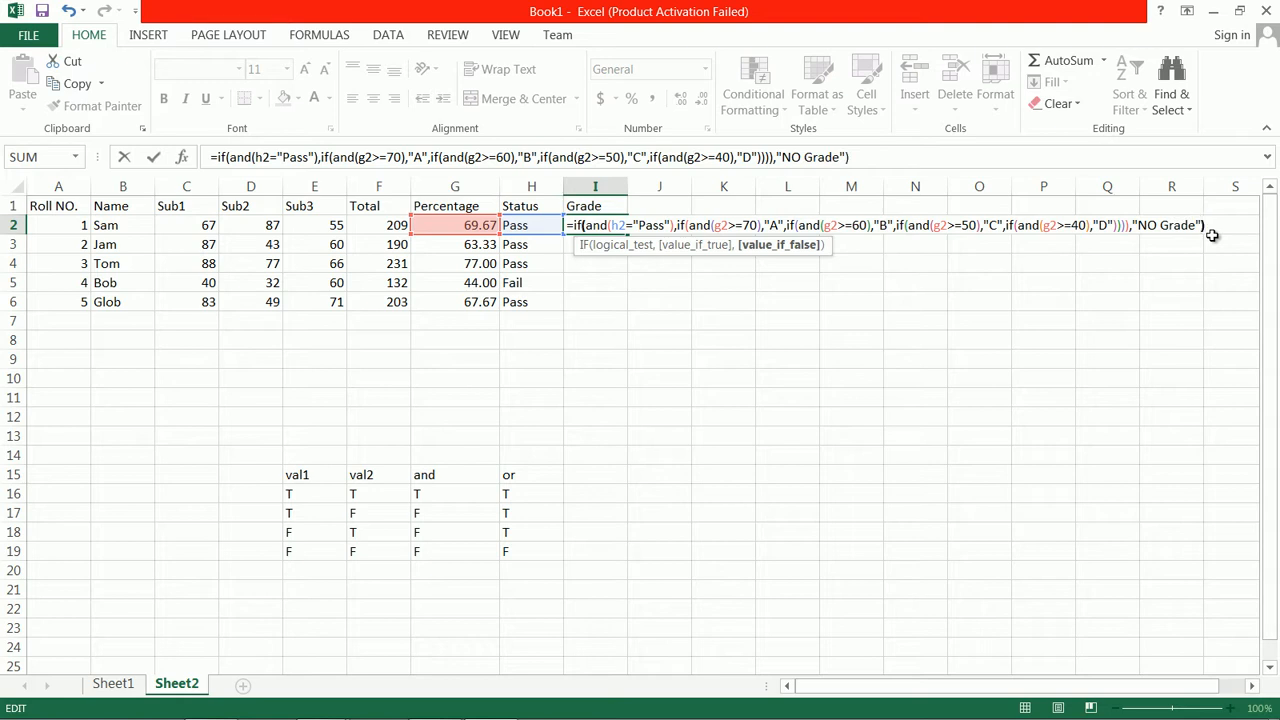
text())
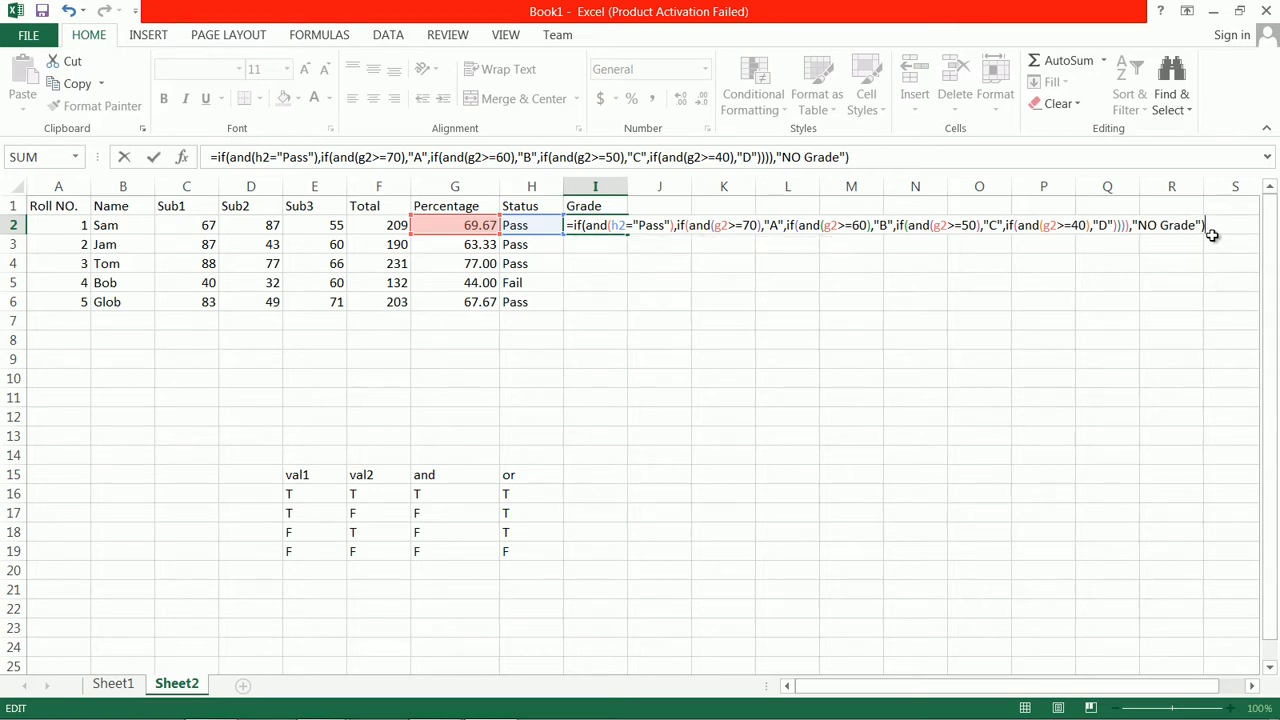
Close the outer IF, enter the Grade formula in I2 and fill it down through I6
key(Return)
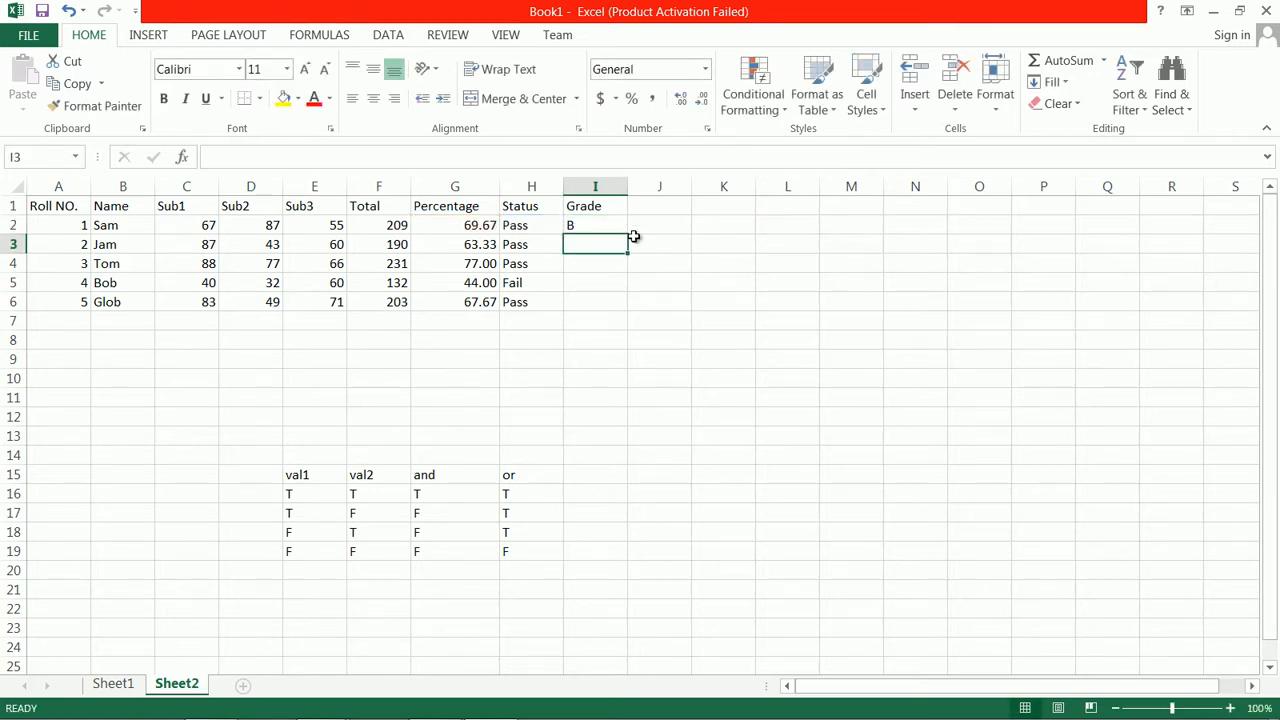
click(606, 228)
drag(628, 234, 635, 318)
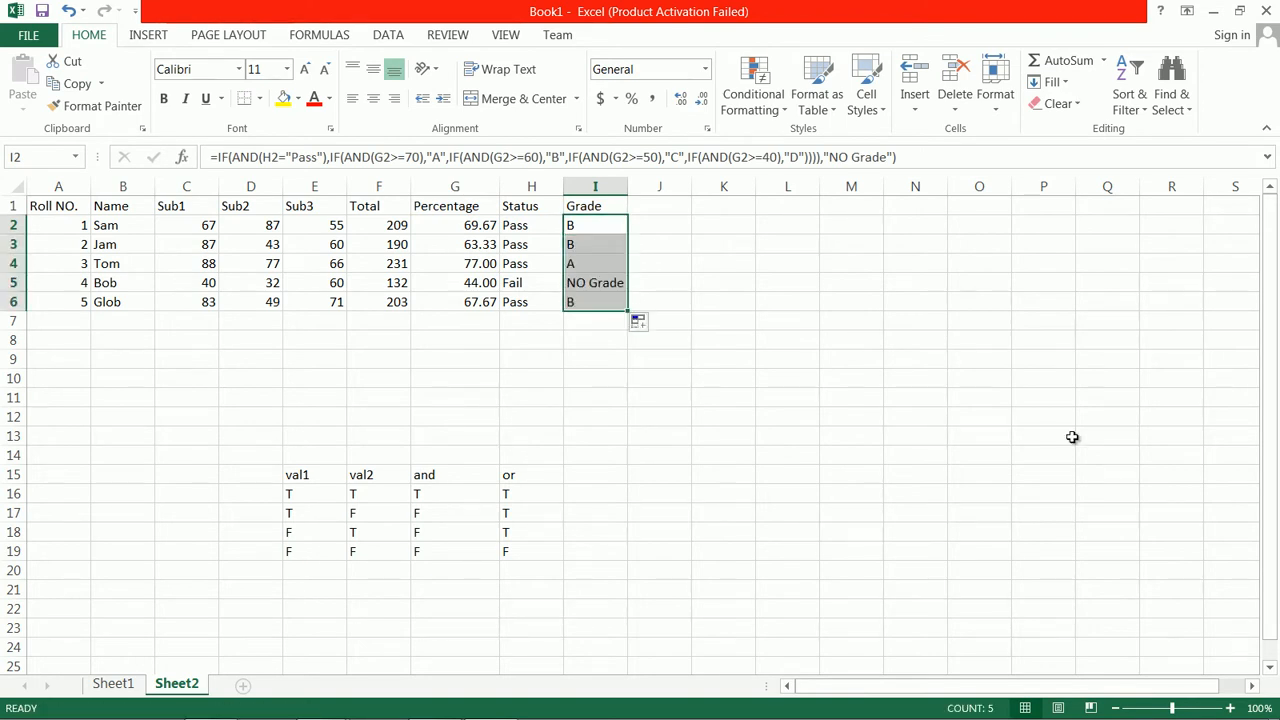